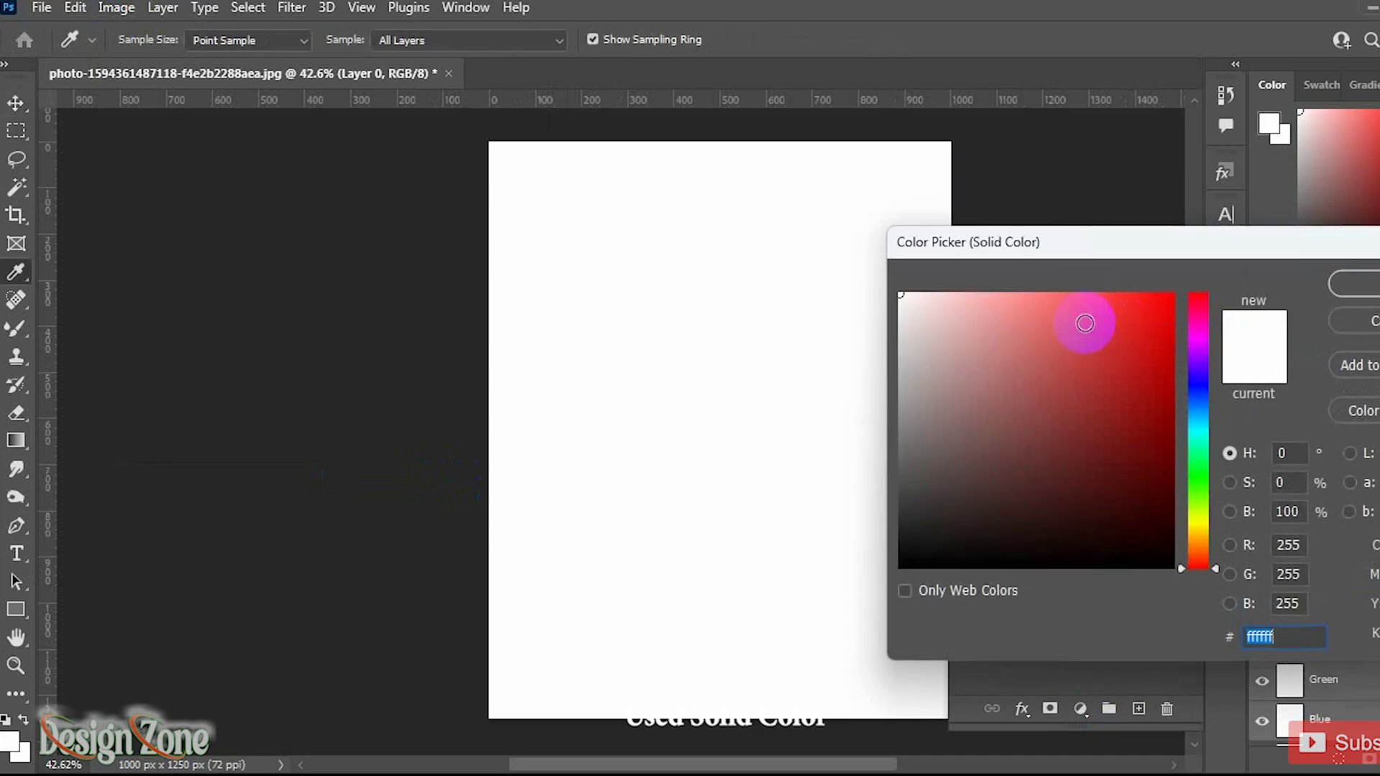
Step: Set the solid color fill to black (000000) and confirm
{"action": "left_click_drag", "start_coordinate": [909, 308], "coordinate": [1168, 571]}
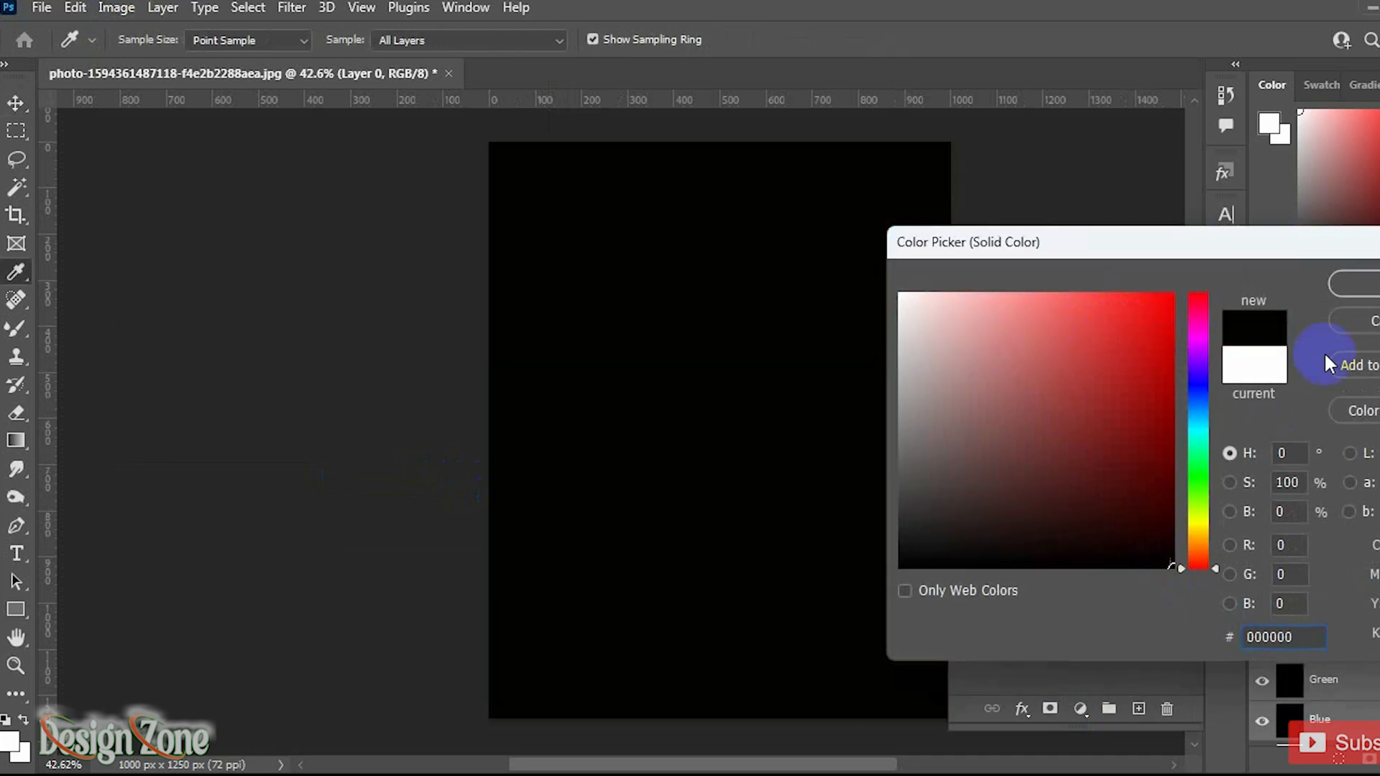
{"action": "left_click", "coordinate": [1353, 283]}
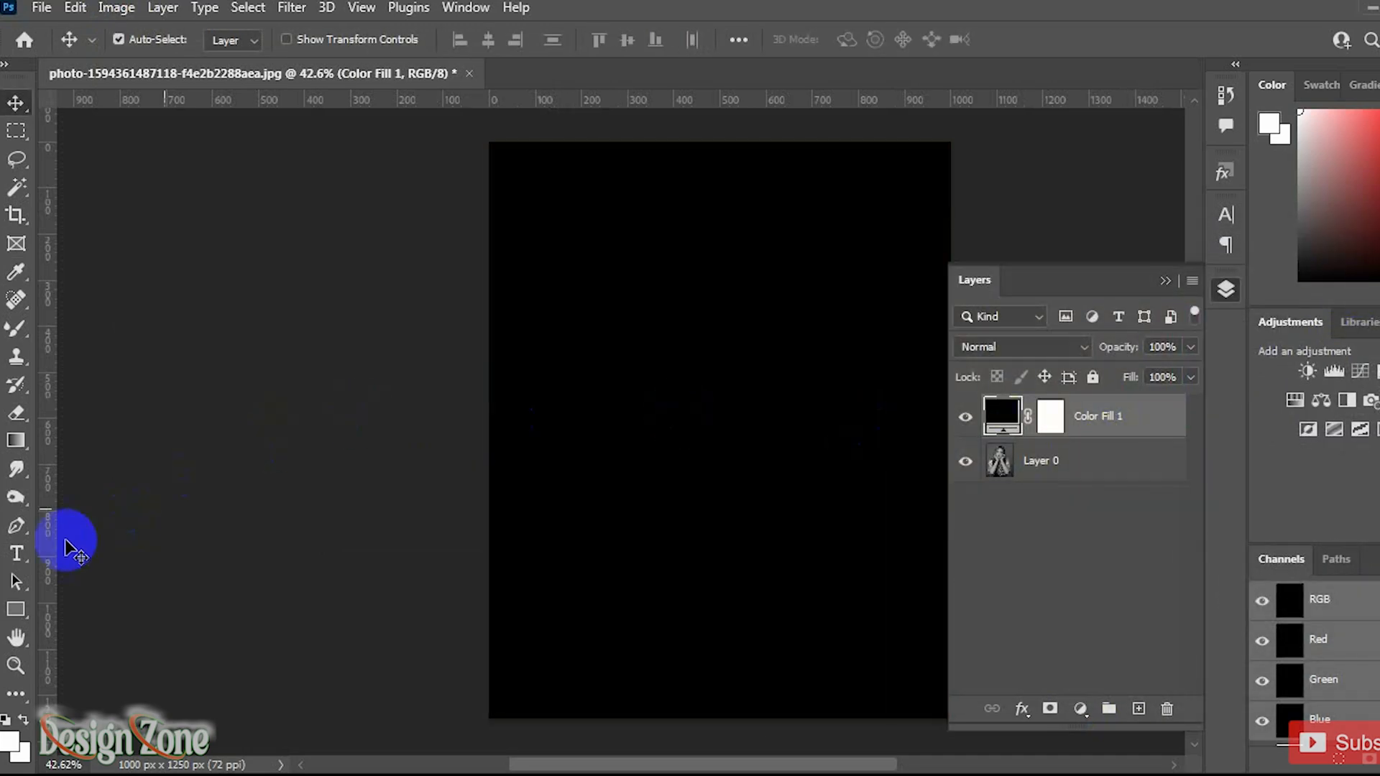
Step: Draw an area text box covering the whole canvas and paste the Lorem Ipsum paragraph into it twice
{"action": "left_click", "coordinate": [17, 552]}
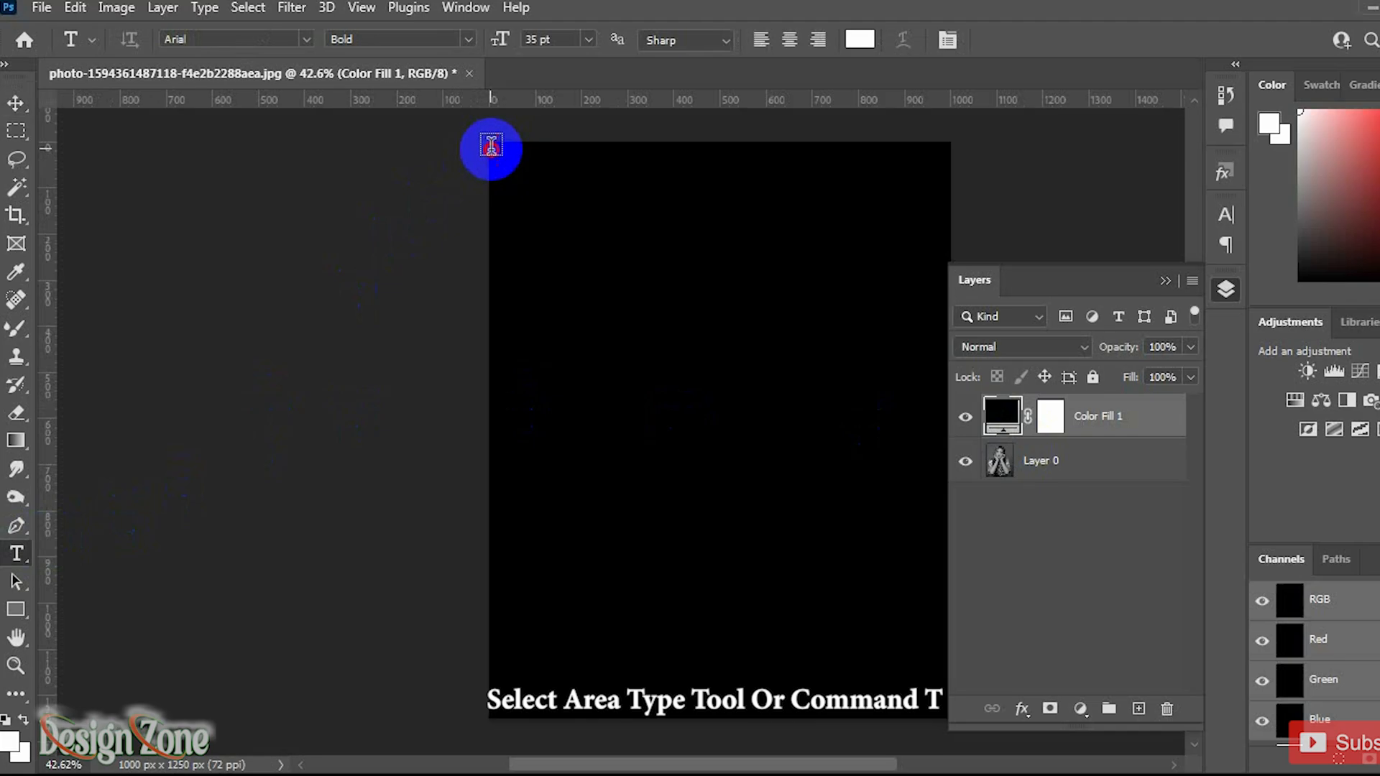
{"action": "left_click_drag", "start_coordinate": [492, 147], "coordinate": [950, 721]}
{"action": "key", "text": "ctrl+v"}
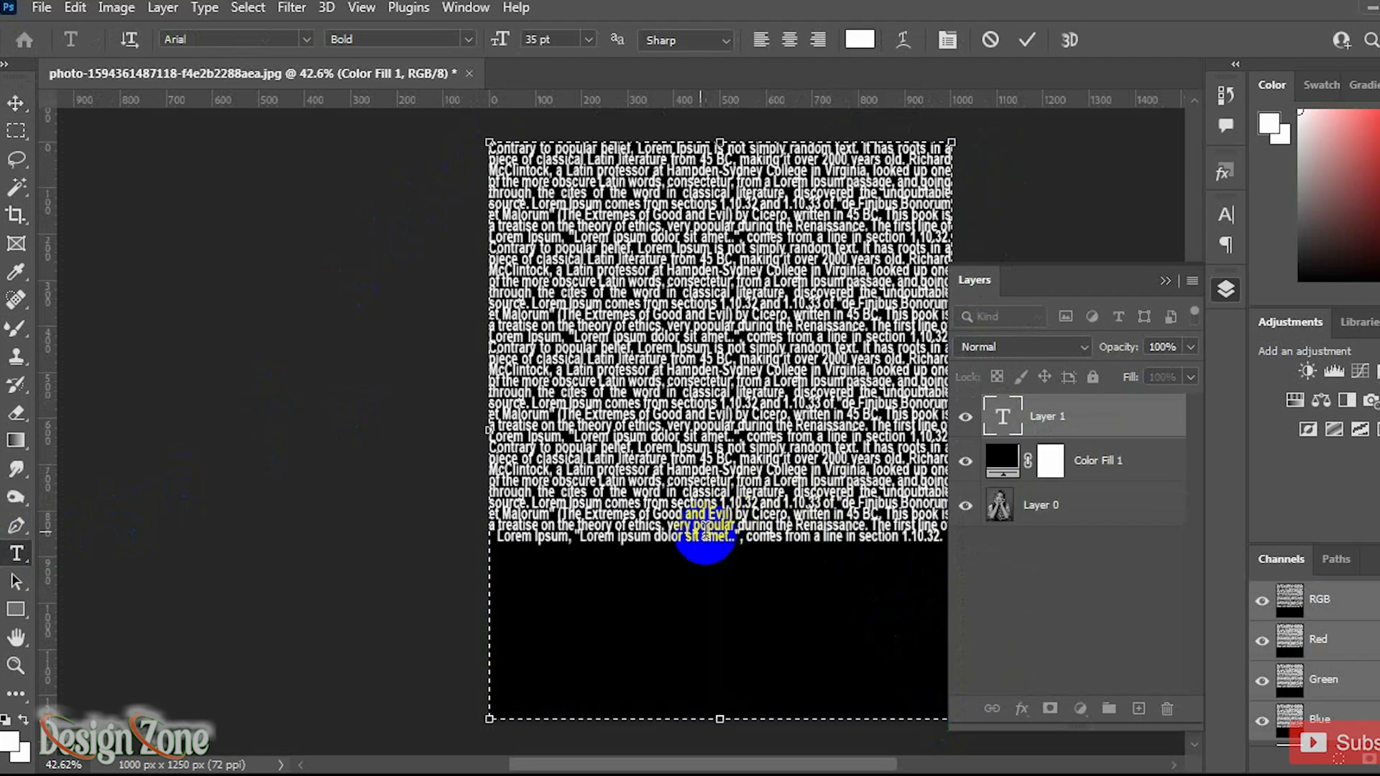
{"action": "key", "text": "ctrl+v"}
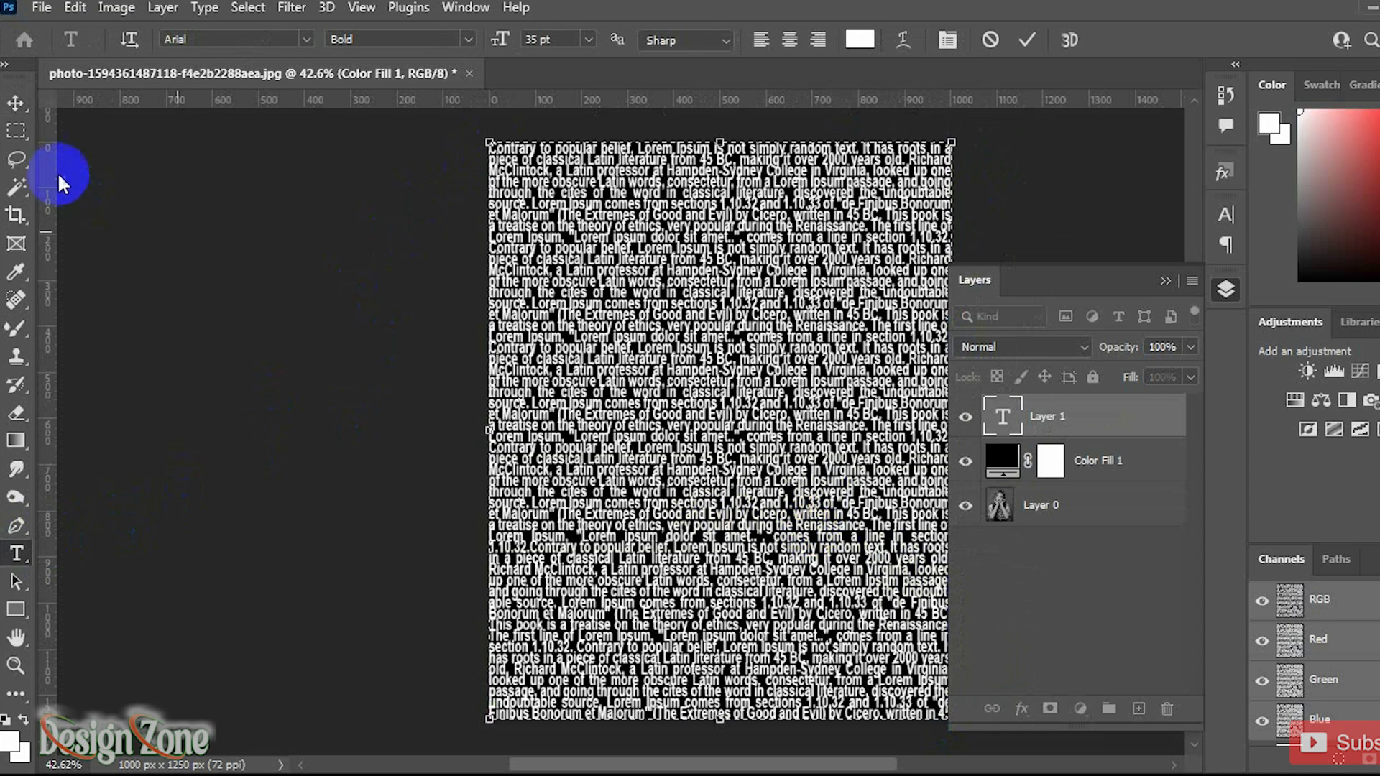
Step: Move the photo layer Layer 0 above the text layer and create a clipping mask onto the text
{"action": "left_click", "coordinate": [16, 104]}
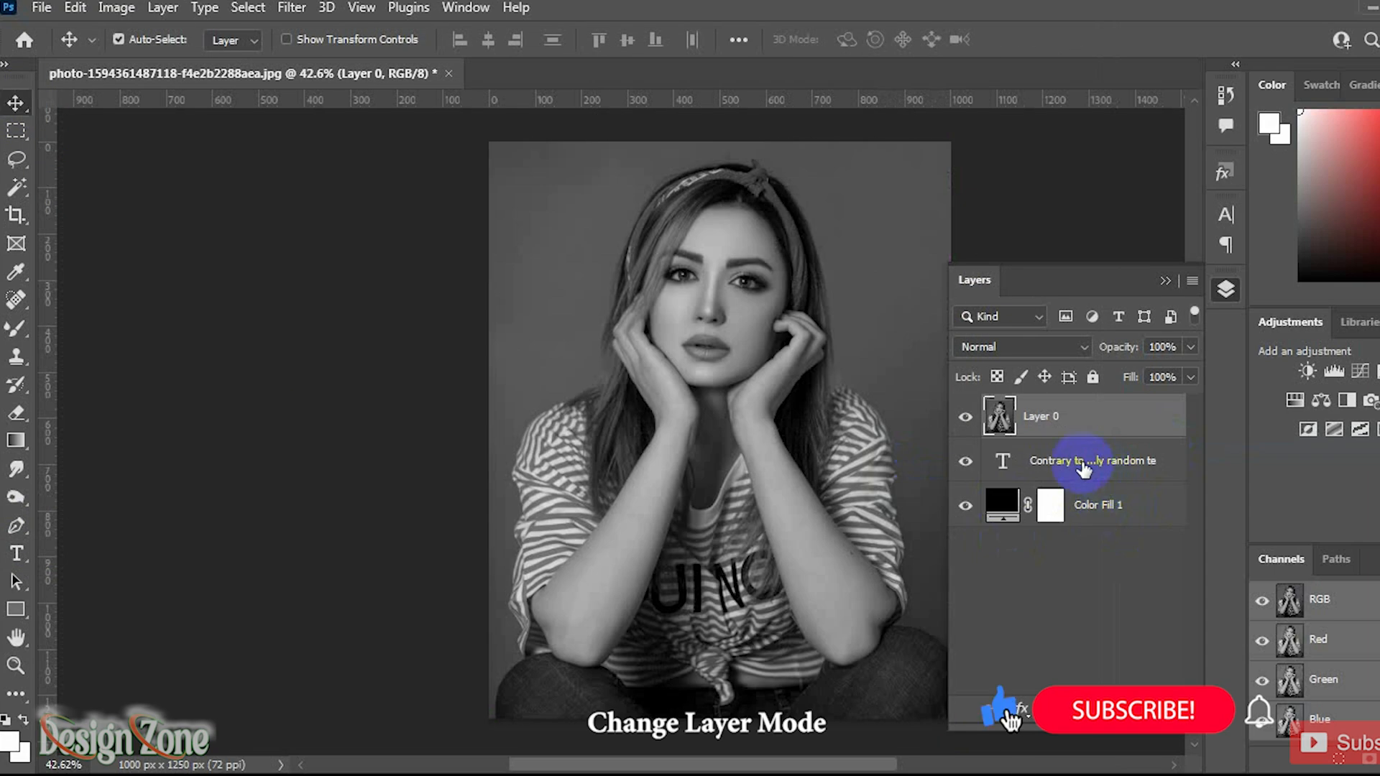
{"action": "left_click_drag", "start_coordinate": [1084, 469], "coordinate": [1100, 413]}
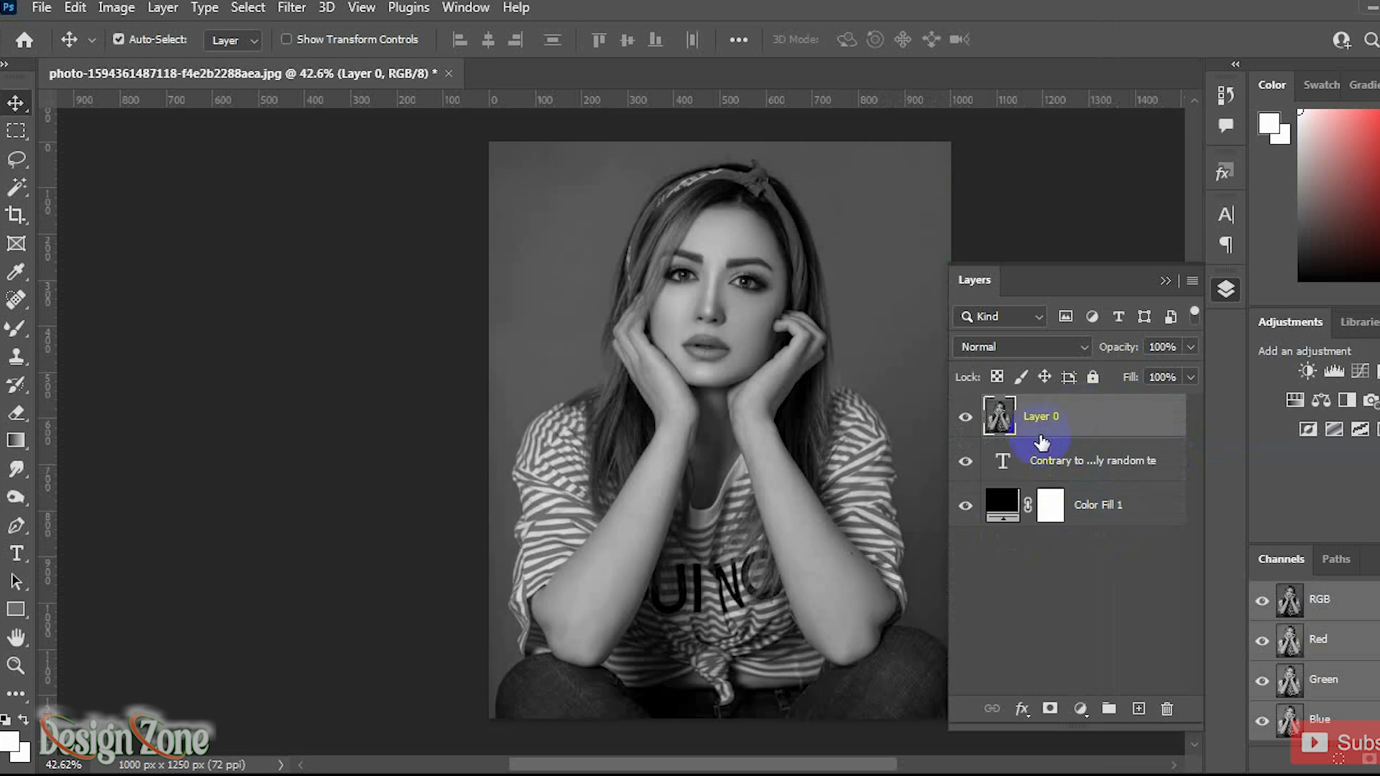
{"action": "right_click", "coordinate": [1093, 417]}
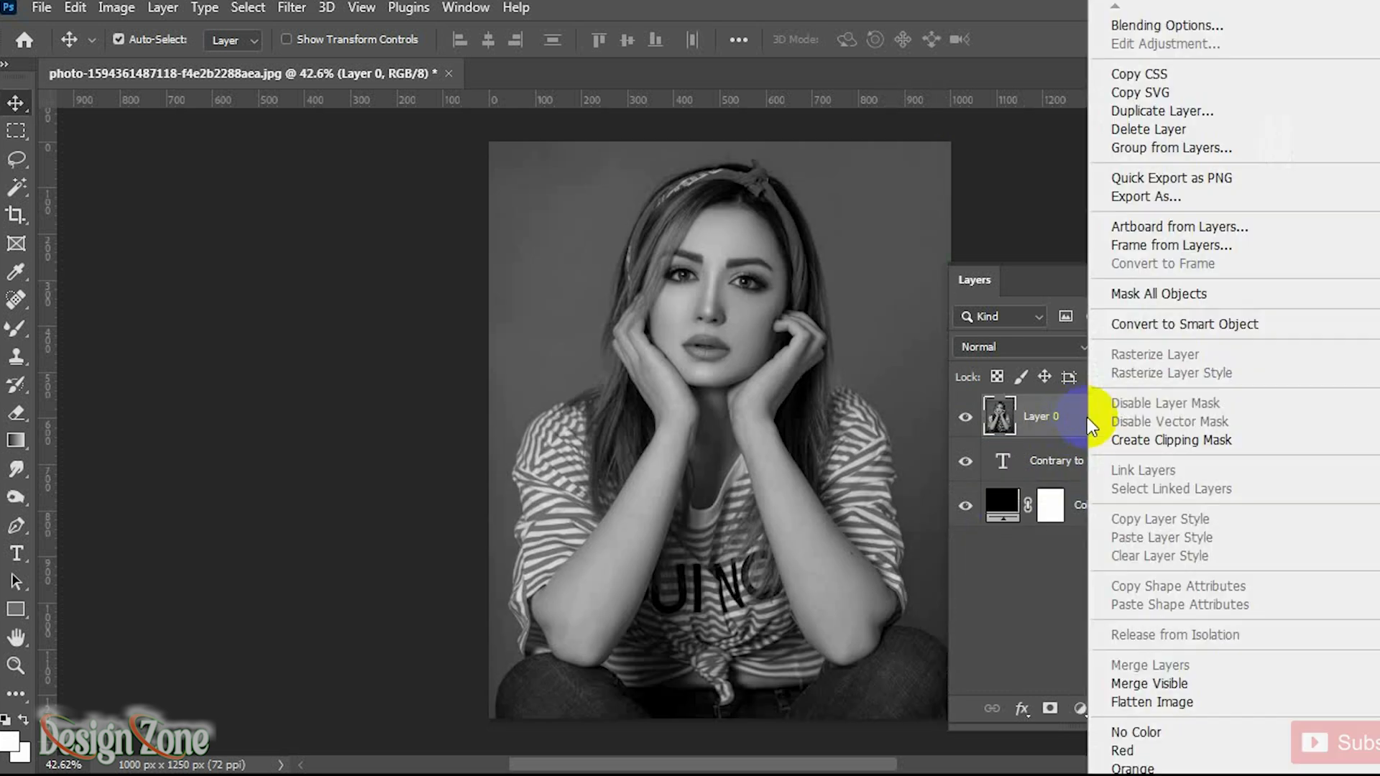
{"action": "left_click", "coordinate": [1163, 440]}
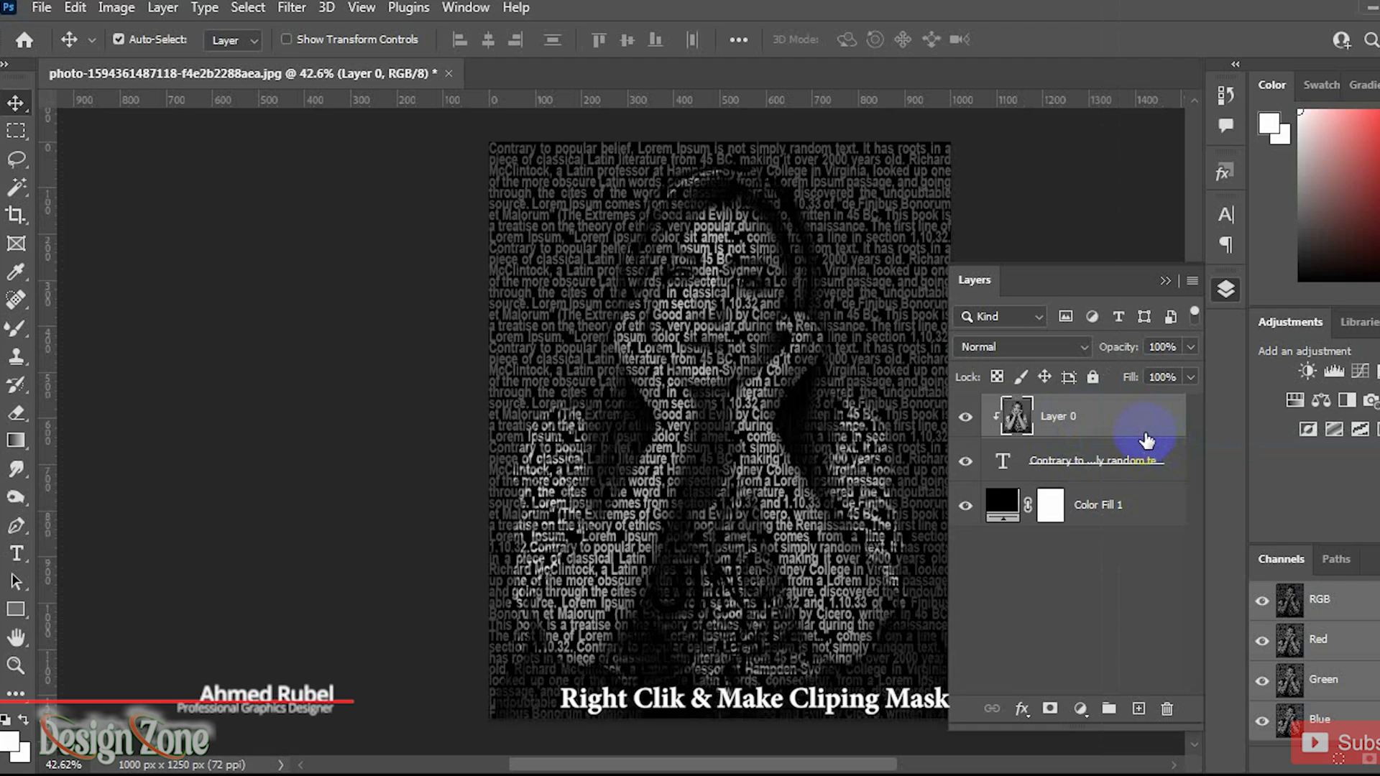
Step: Zoom in and pan to inspect the text portrait effect up close
{"action": "left_click", "coordinate": [1165, 281]}
{"action": "scroll", "coordinate": [763, 416], "scroll_direction": "up", "scroll_amount": 5}
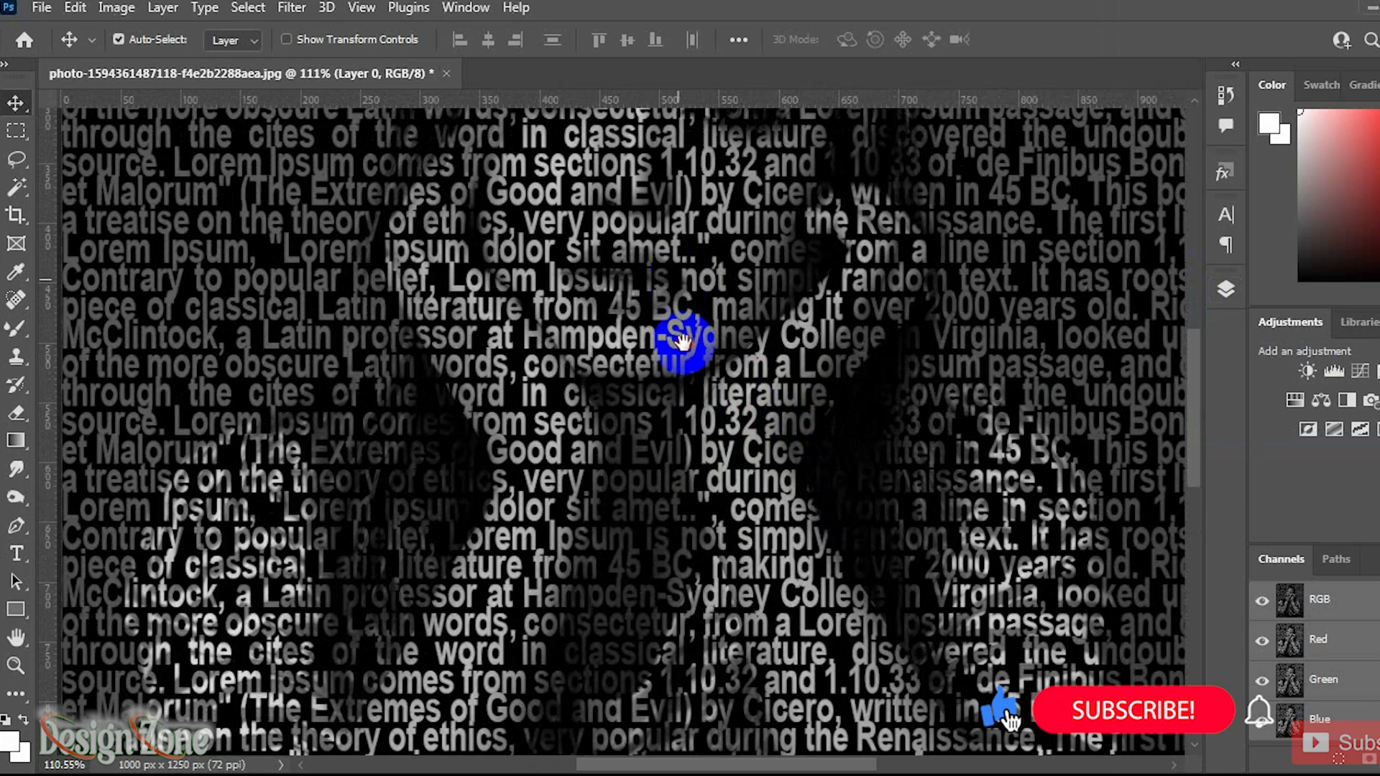
{"action": "left_click_drag", "start_coordinate": [683, 281], "coordinate": [680, 441]}
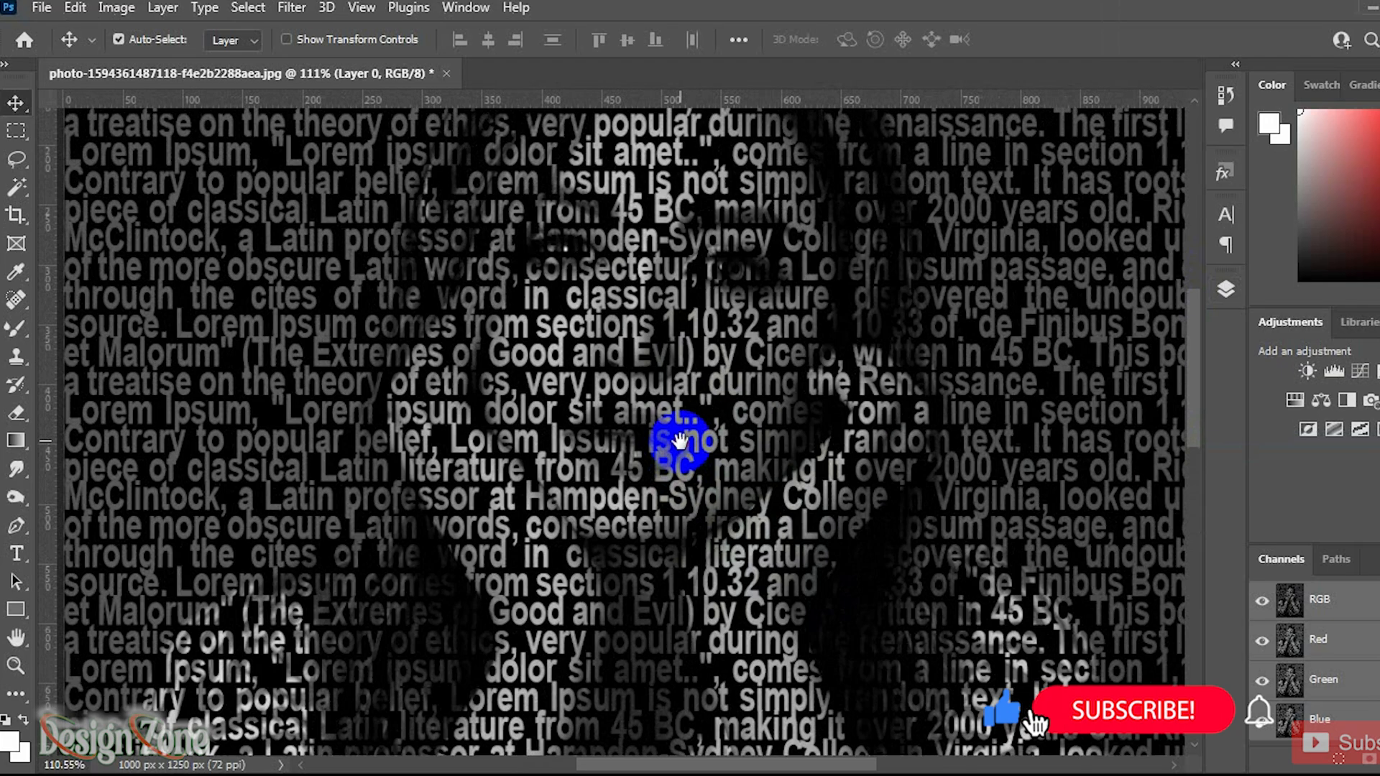
{"action": "scroll", "coordinate": [696, 442], "scroll_direction": "down", "scroll_amount": 3}
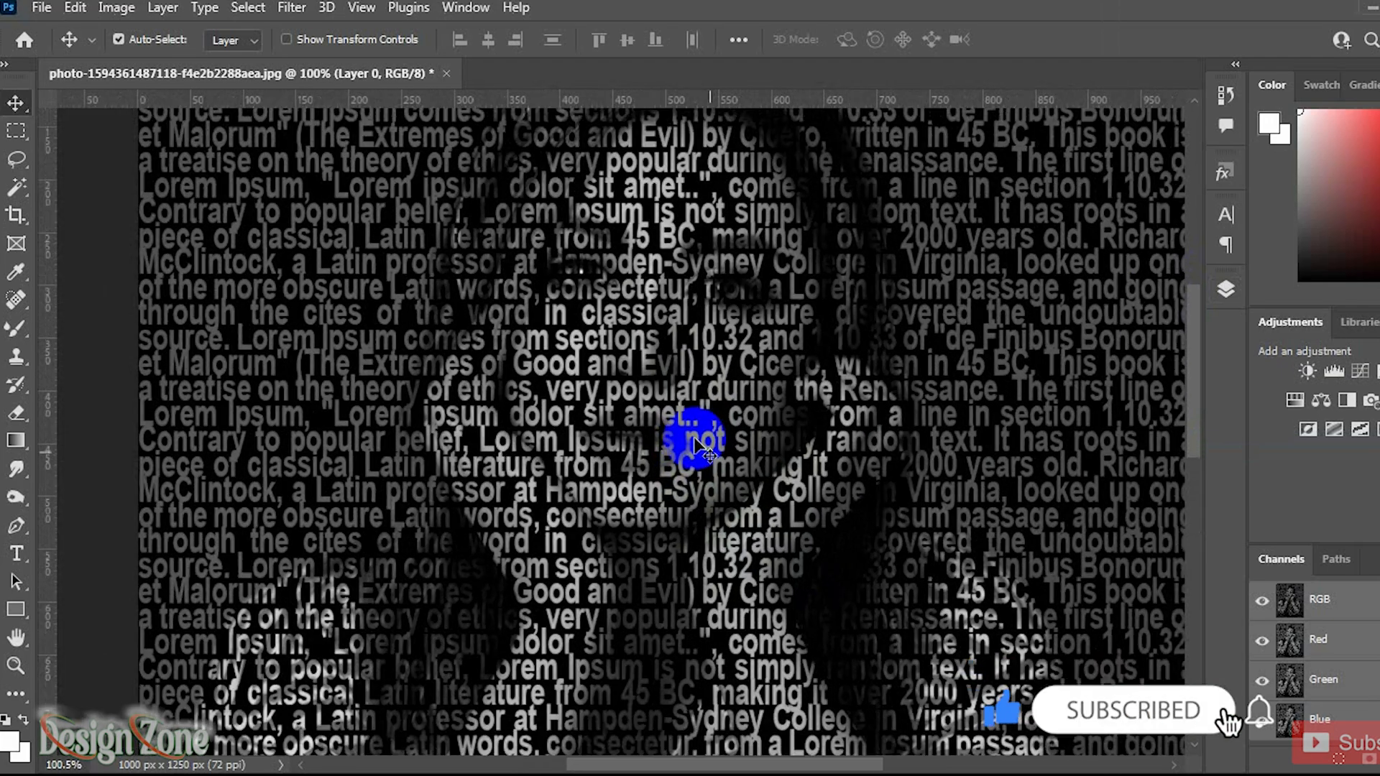
{"action": "scroll", "coordinate": [695, 442], "scroll_direction": "down", "scroll_amount": 3}
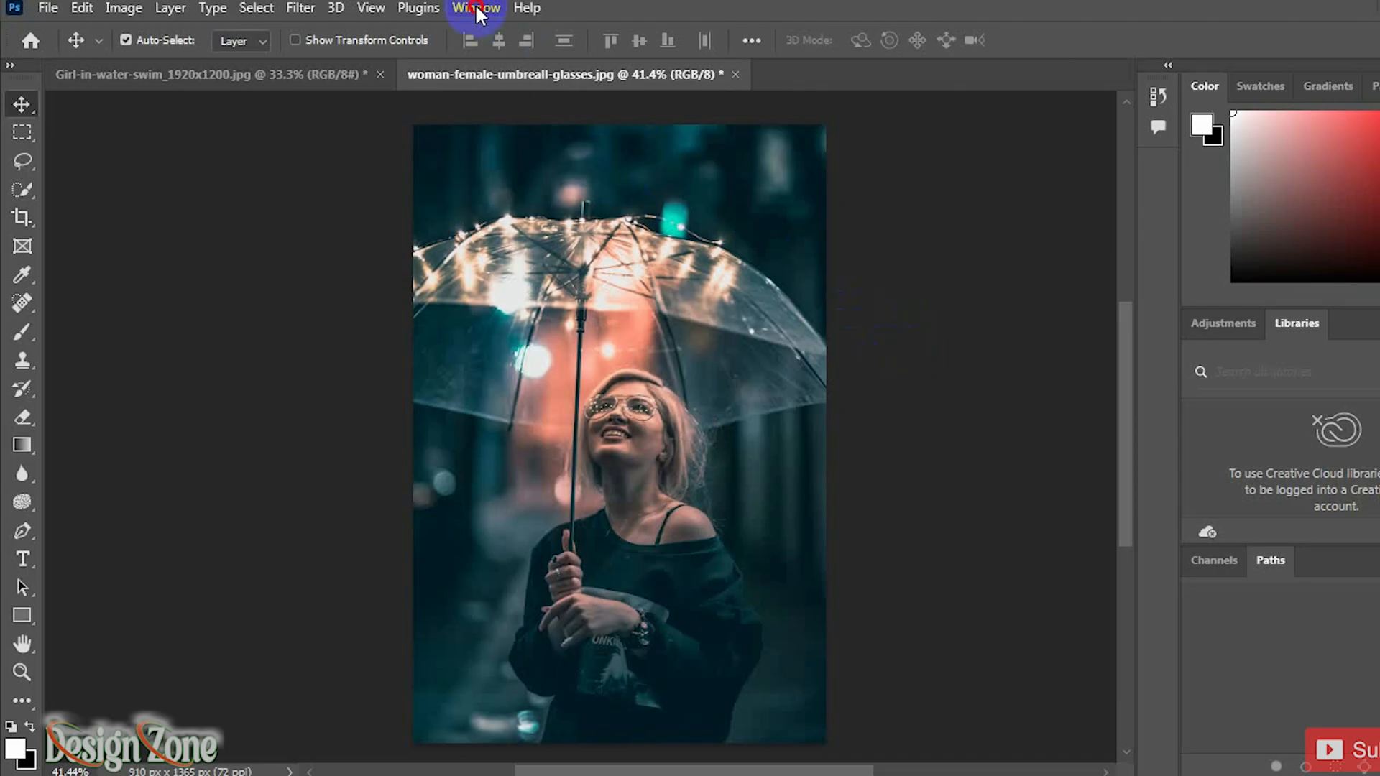
Step: Open the Layers panel for the umbrella photo document
{"action": "left_click", "coordinate": [476, 8]}
{"action": "left_click", "coordinate": [544, 469]}
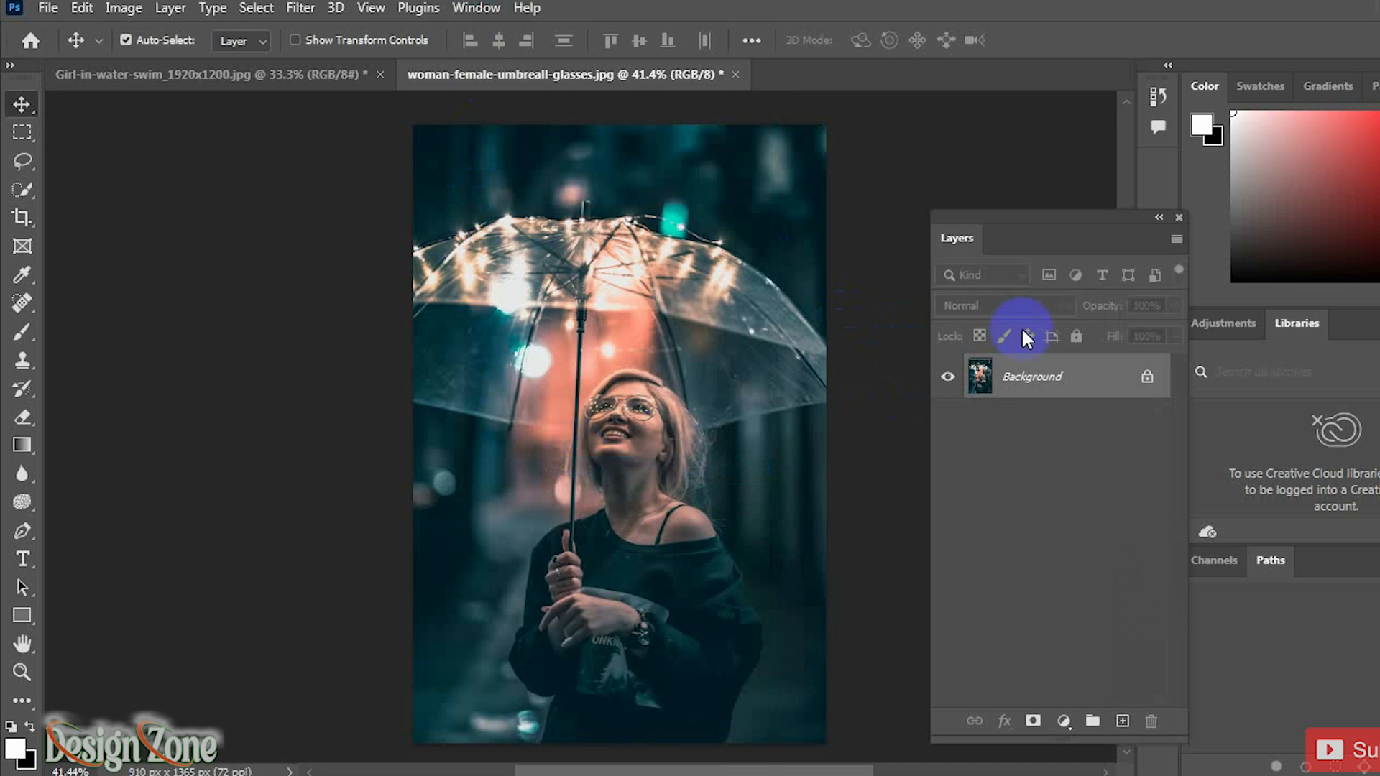
{"action": "left_click_drag", "start_coordinate": [1077, 238], "coordinate": [1090, 233]}
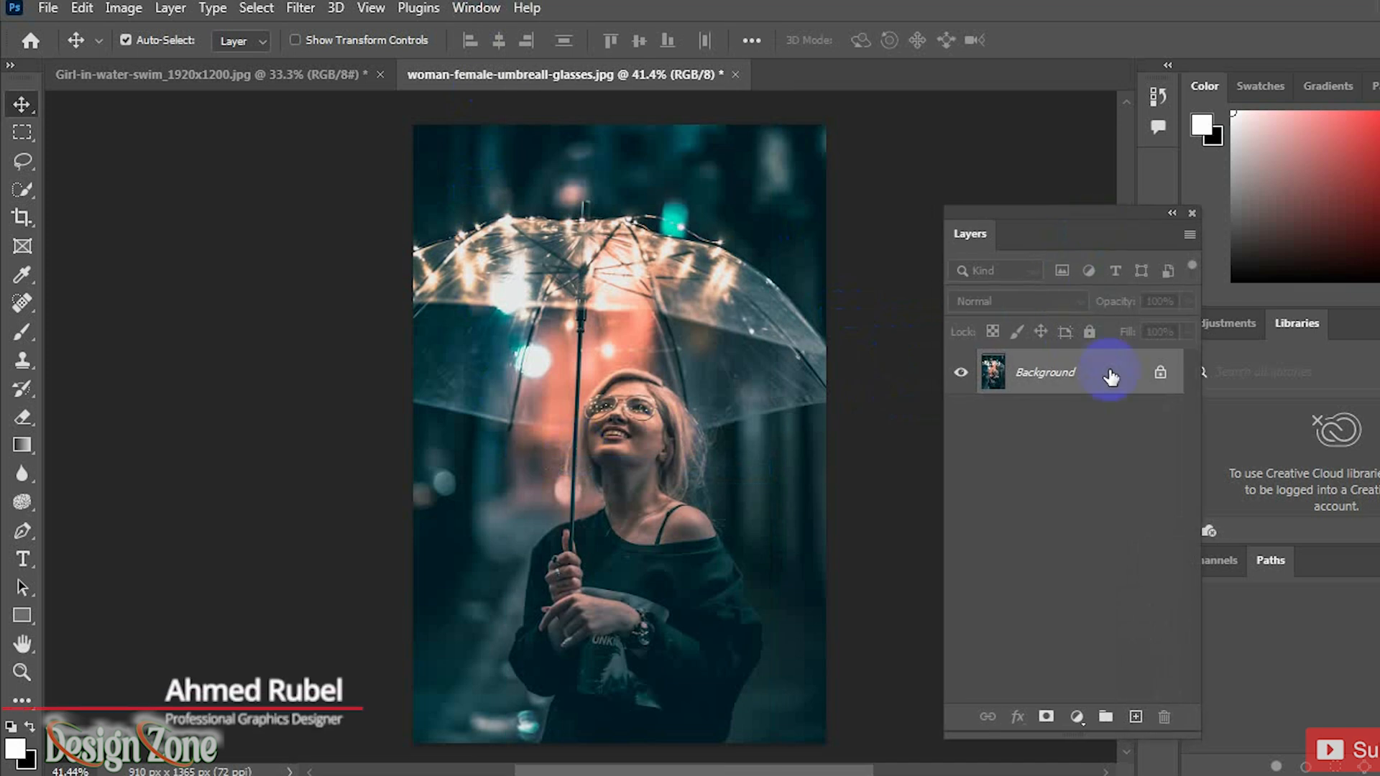
Step: Add a new empty layer and set its blending mode to Color Dodge
{"action": "left_click", "coordinate": [1136, 718]}
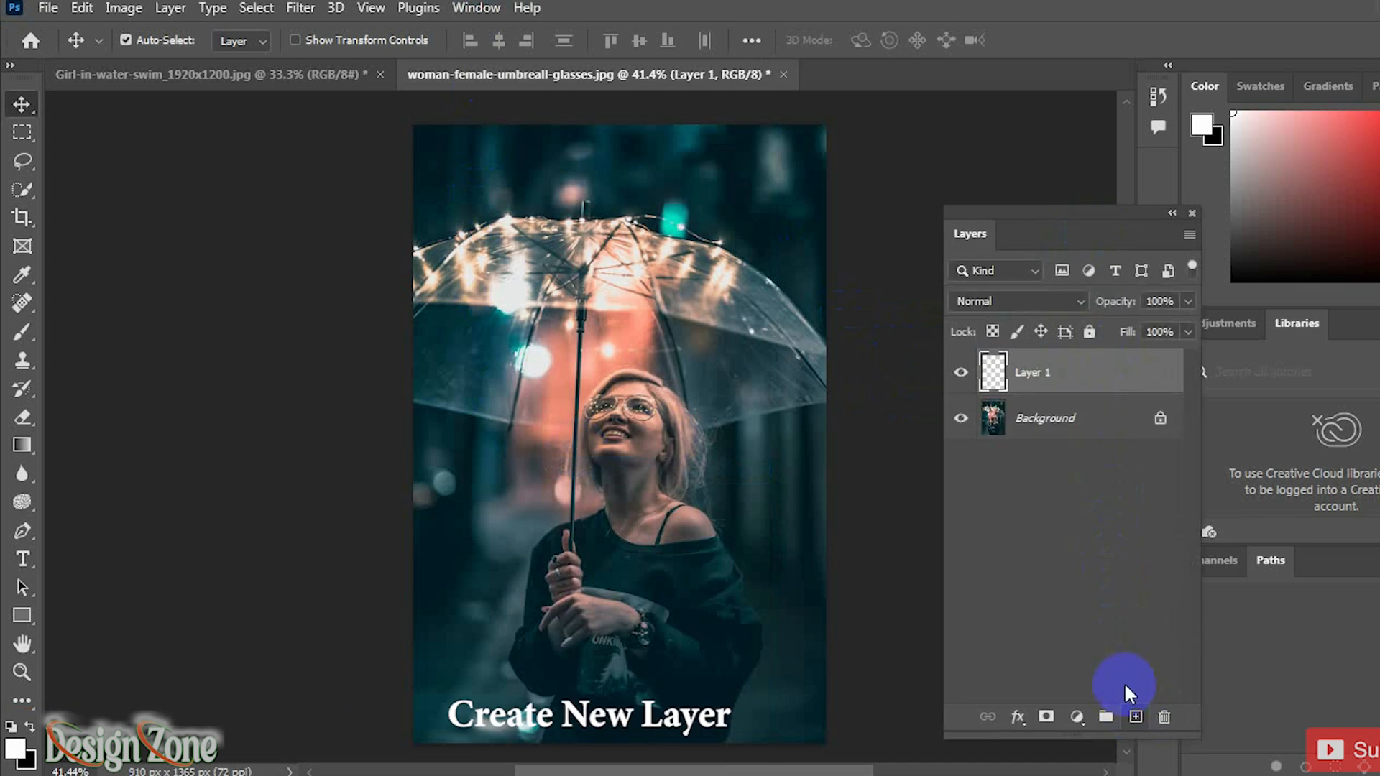
{"action": "left_click", "coordinate": [1040, 297]}
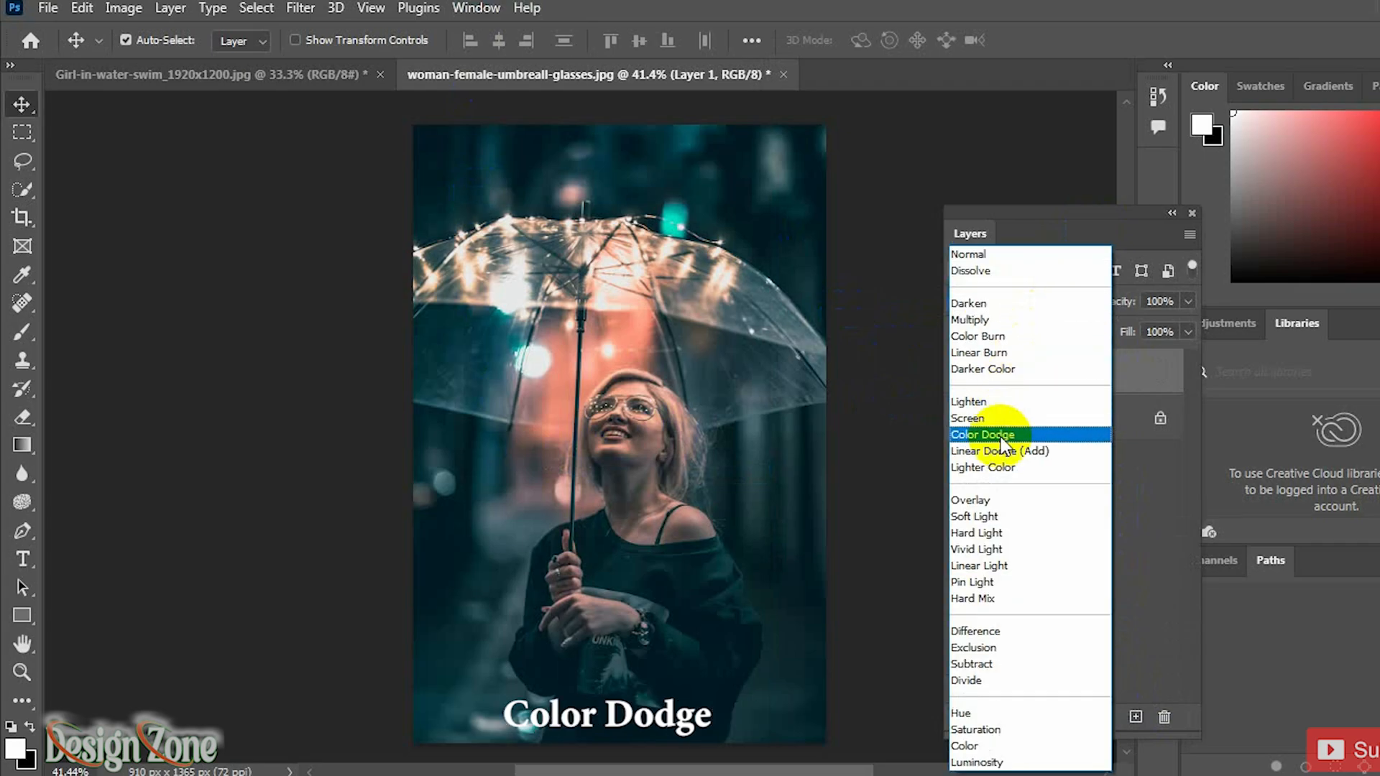
{"action": "left_click", "coordinate": [991, 434]}
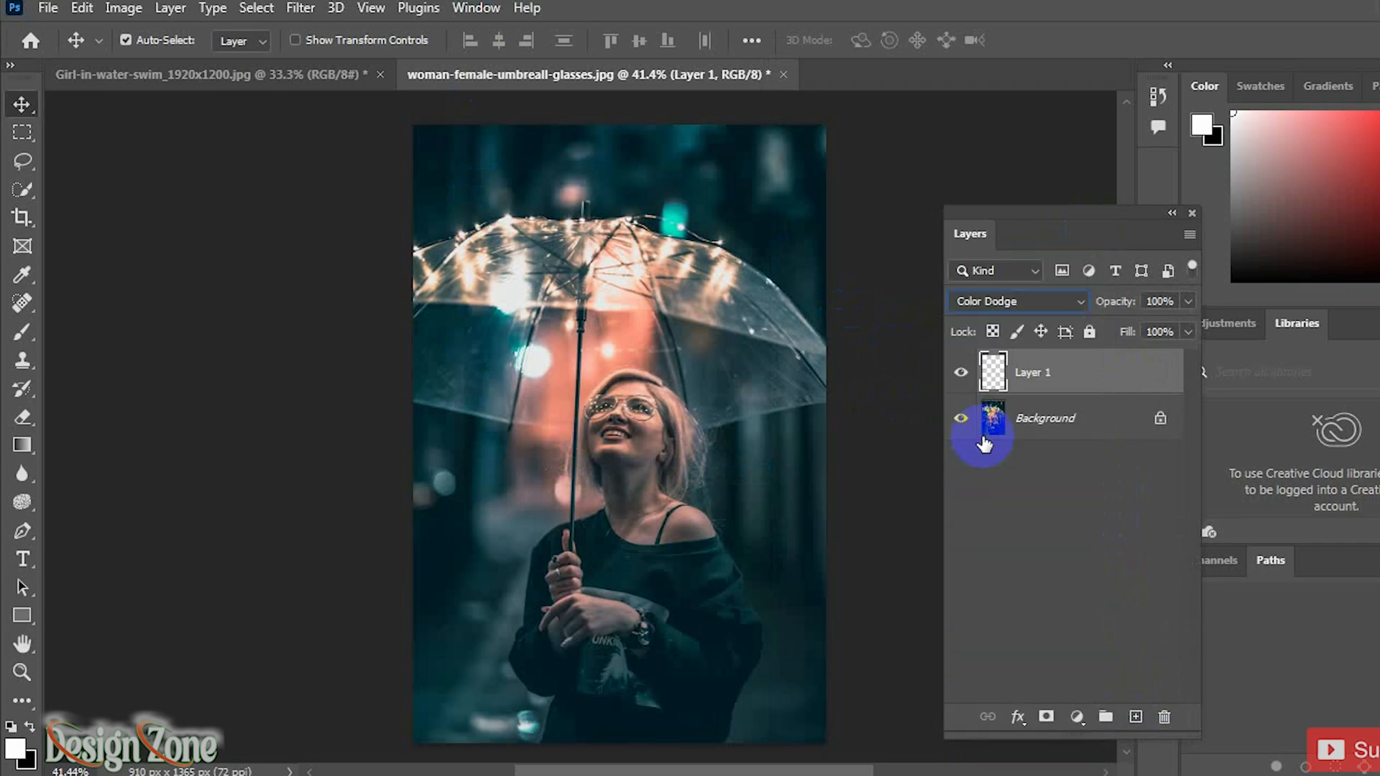
Step: Apply the Fibers render filter to the new layer with Variance 20 and Strength 20
{"action": "left_click", "coordinate": [299, 7]}
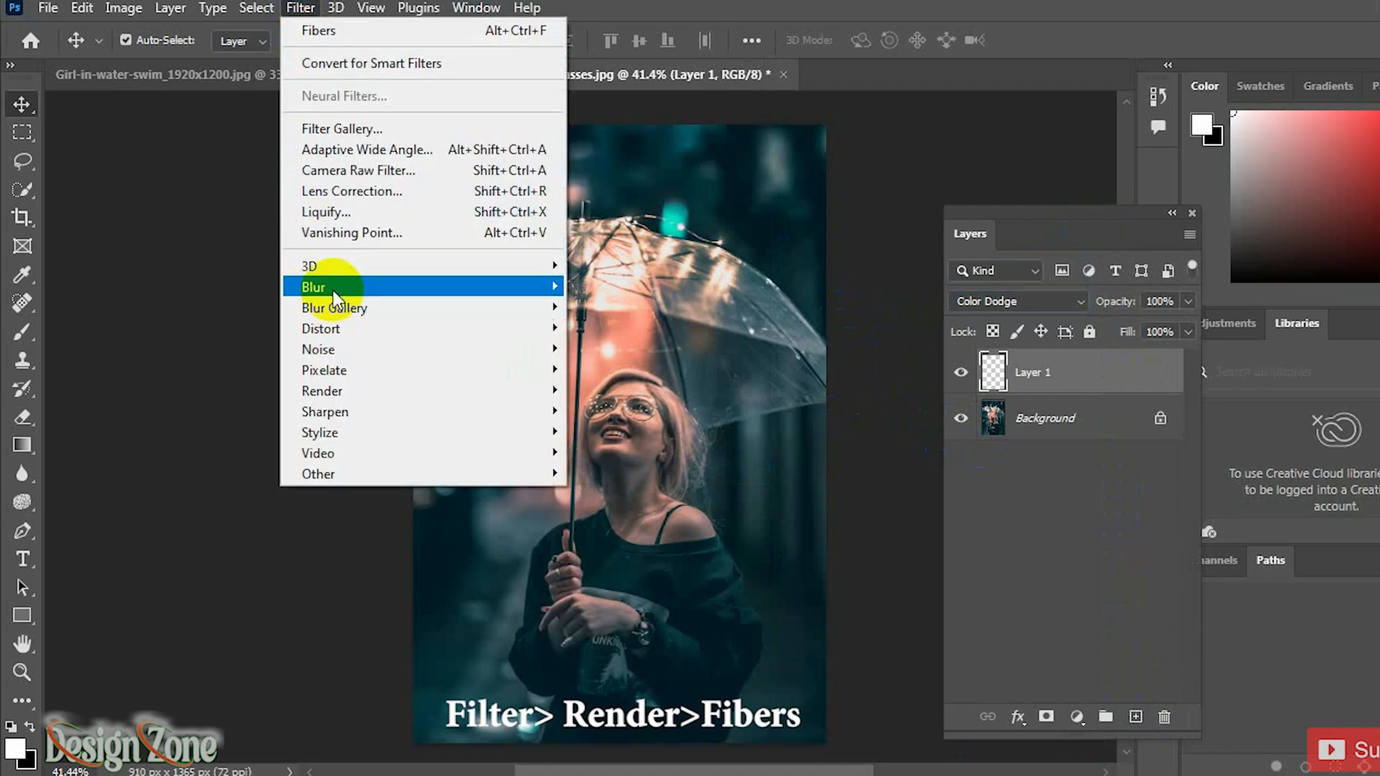
{"action": "mouse_move", "coordinate": [338, 397]}
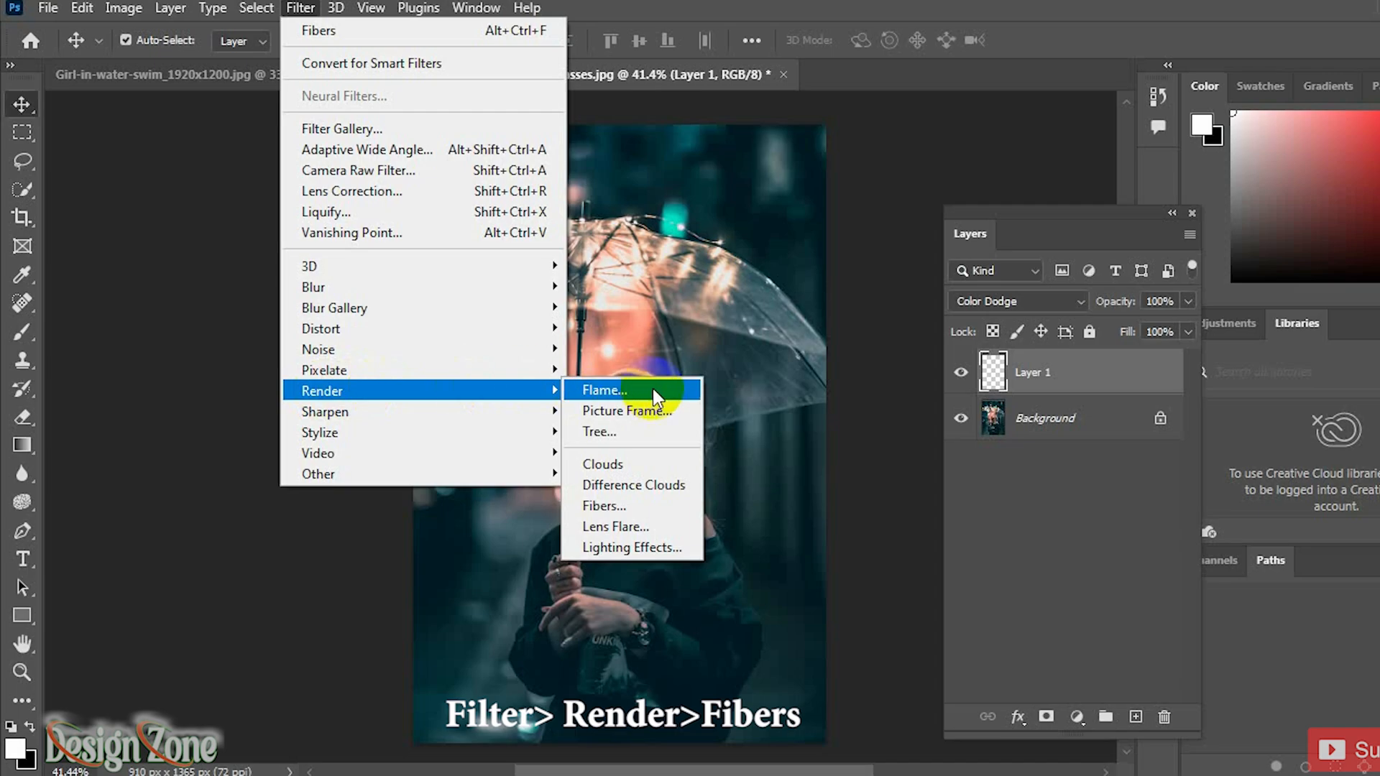
{"action": "left_click", "coordinate": [608, 509]}
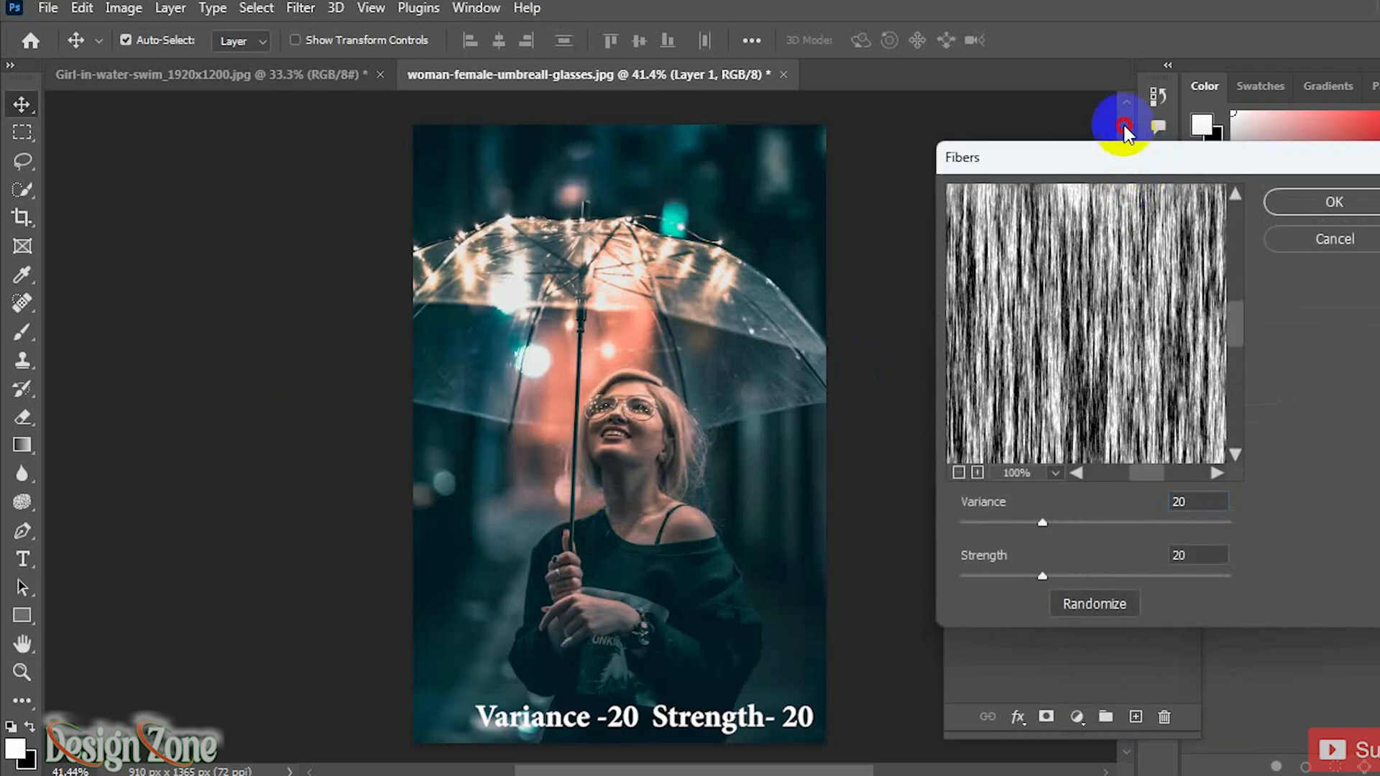
{"action": "left_click_drag", "start_coordinate": [1144, 160], "coordinate": [1123, 121]}
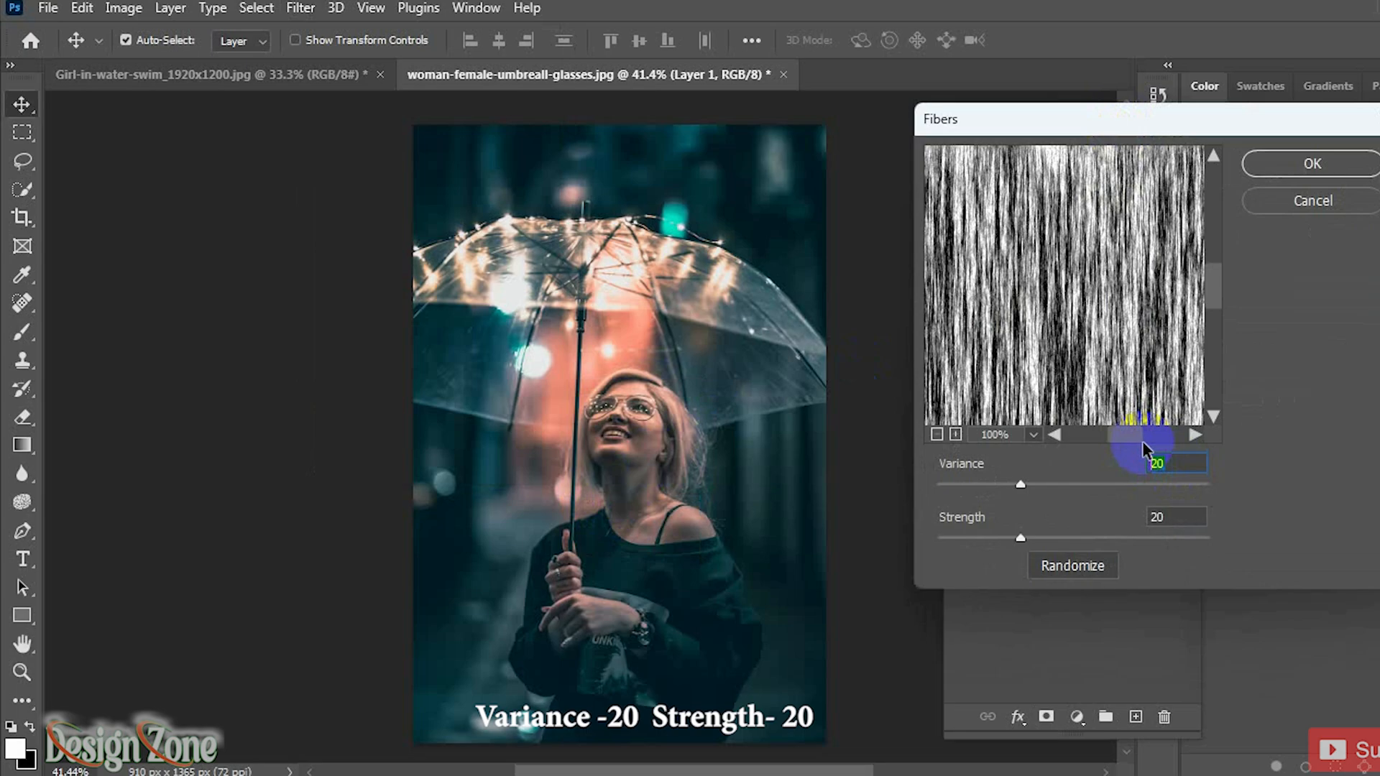
{"action": "type", "text": "20"}
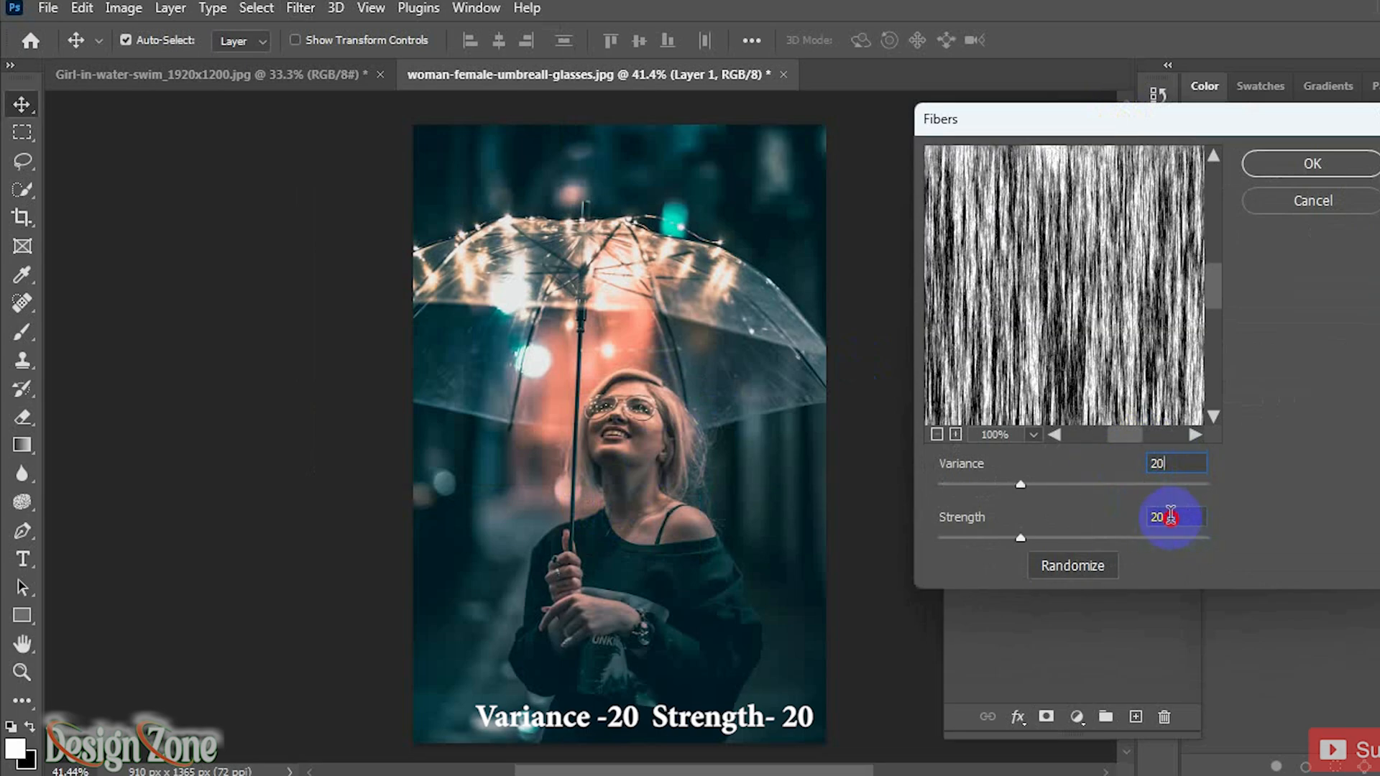
{"action": "type", "text": "20"}
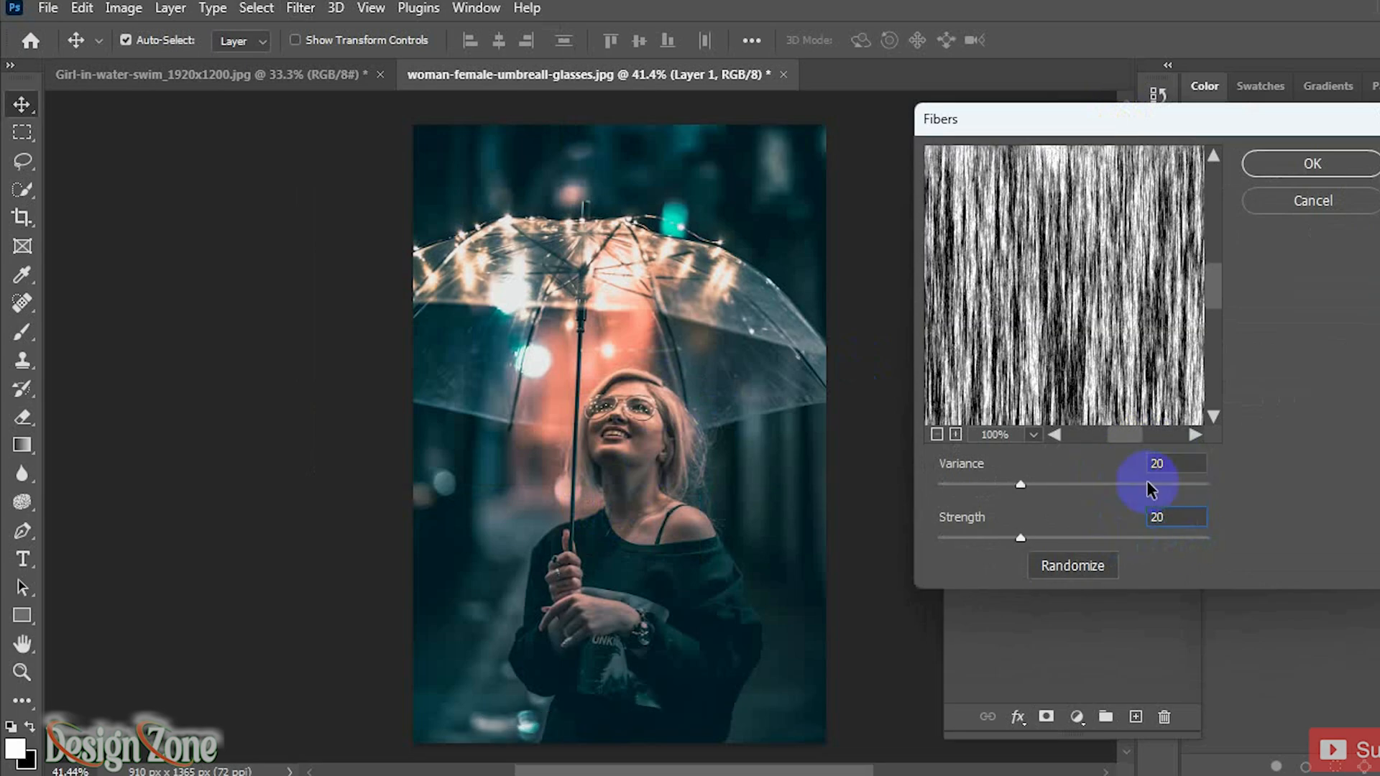
{"action": "left_click", "coordinate": [1325, 167]}
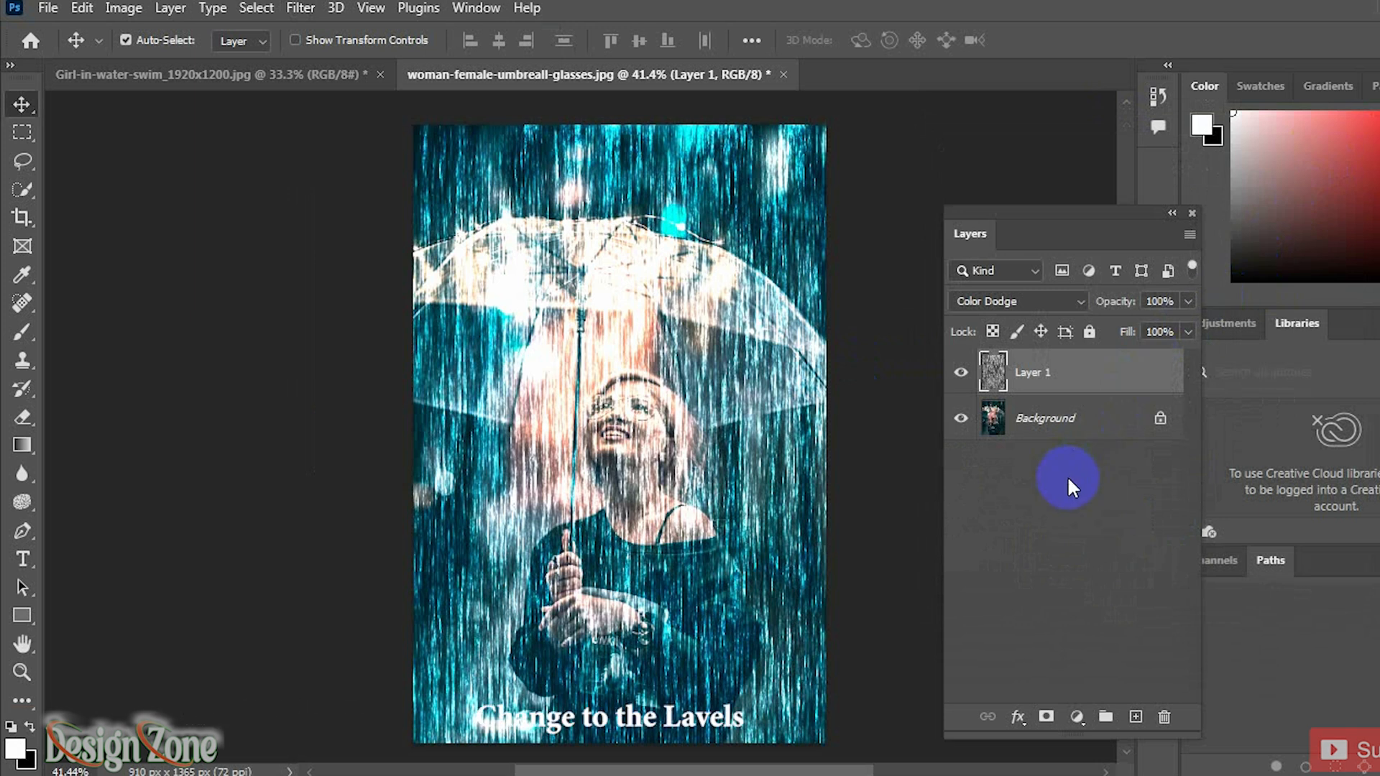
Step: Add a Levels adjustment layer, shifting the midtone slider to about 0.69
{"action": "left_click", "coordinate": [1076, 715]}
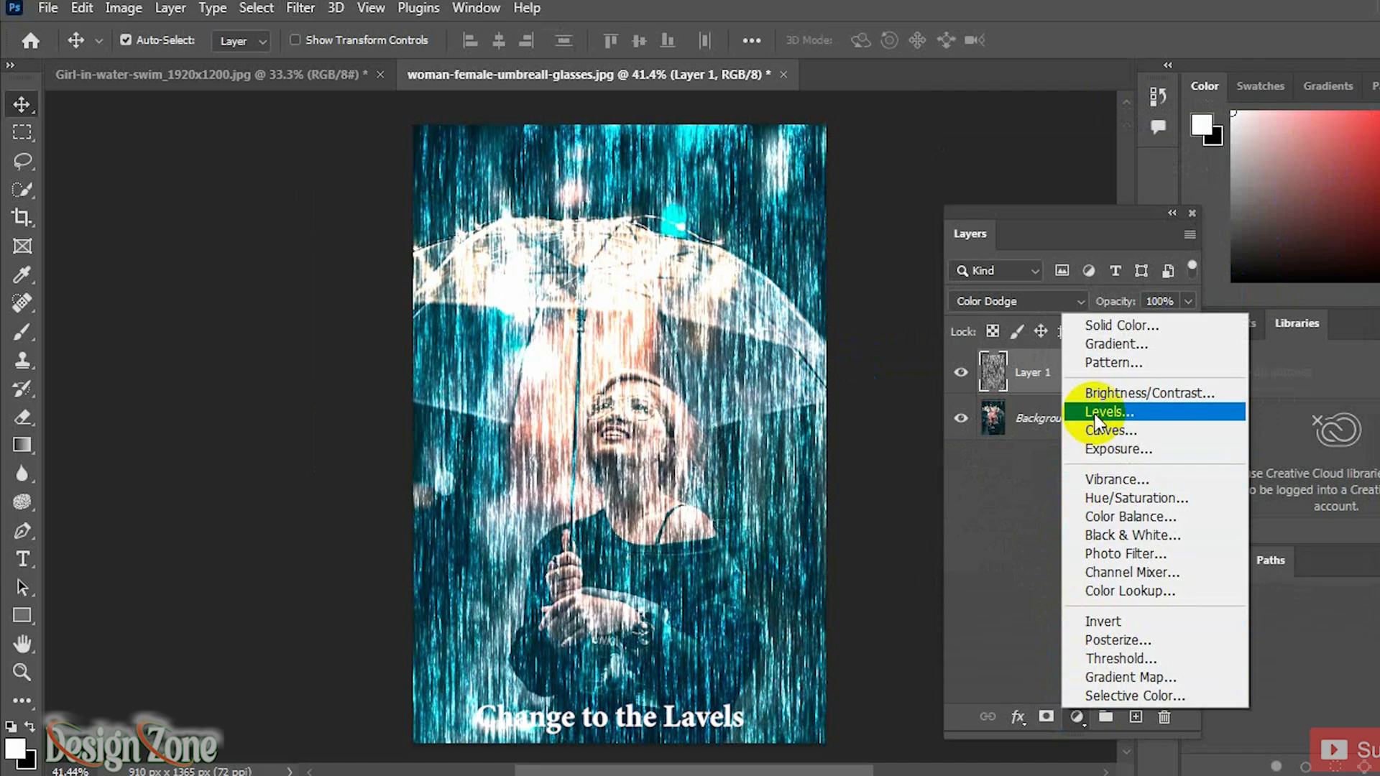
{"action": "left_click", "coordinate": [1096, 412]}
{"action": "left_click_drag", "start_coordinate": [1019, 502], "coordinate": [1051, 501]}
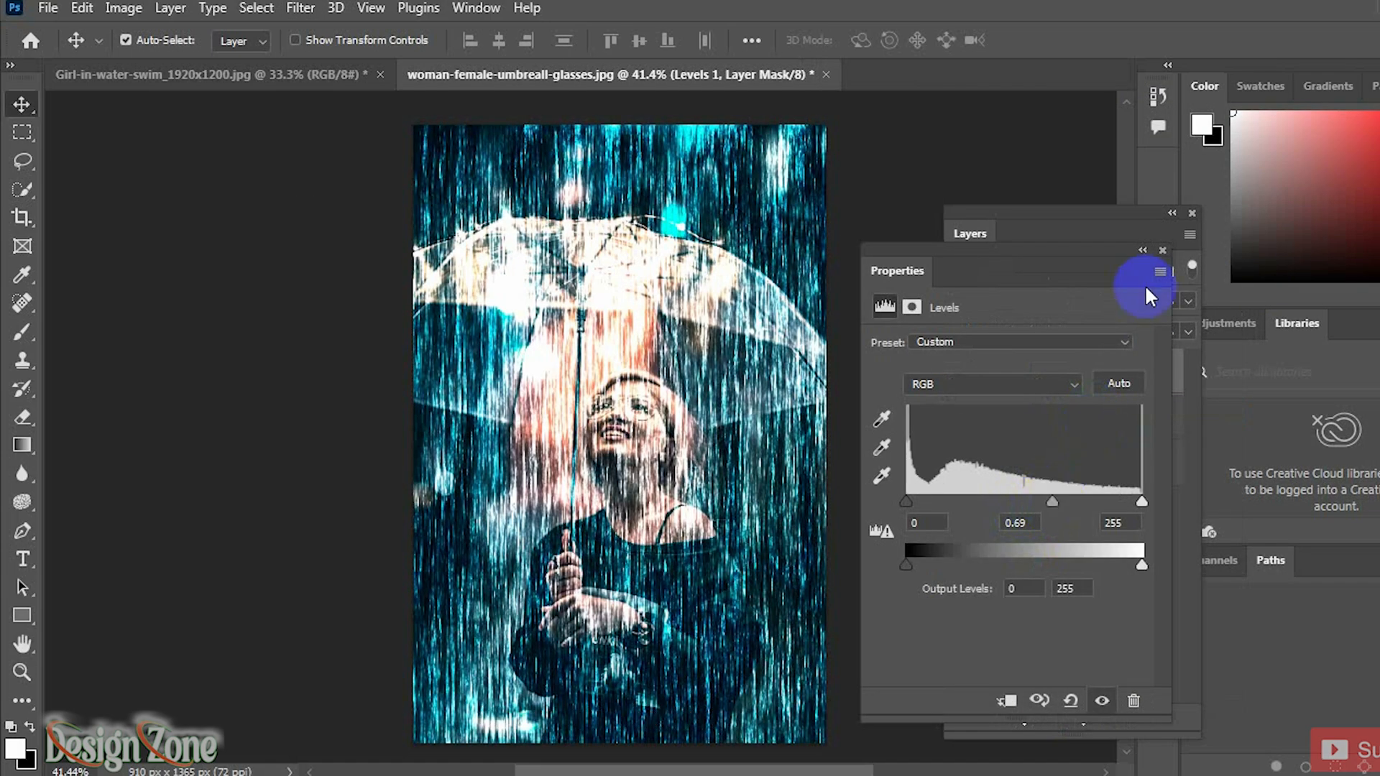
{"action": "left_click", "coordinate": [1163, 250]}
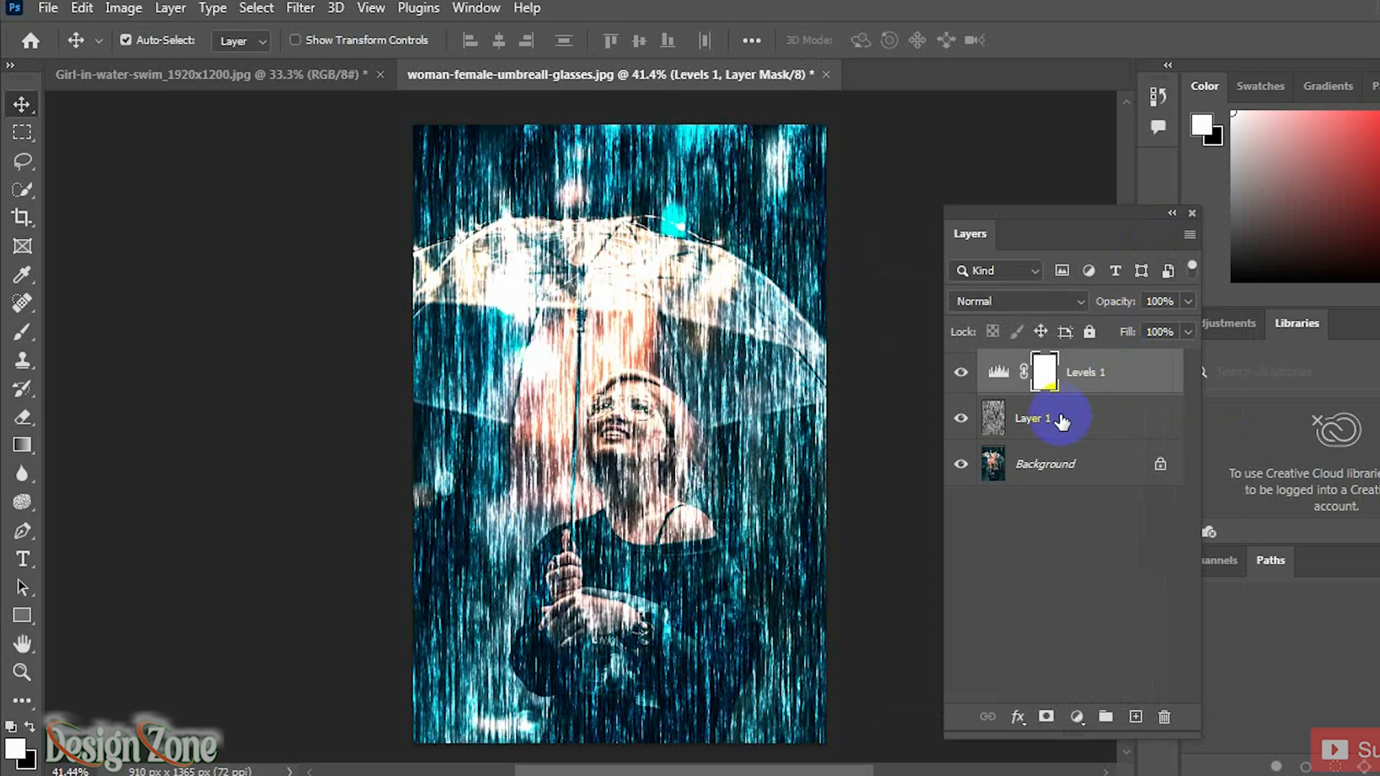
Step: Transform the fibers layer, scaling it to about 147% and rotating it about 21 degrees
{"action": "left_click", "coordinate": [1060, 419]}
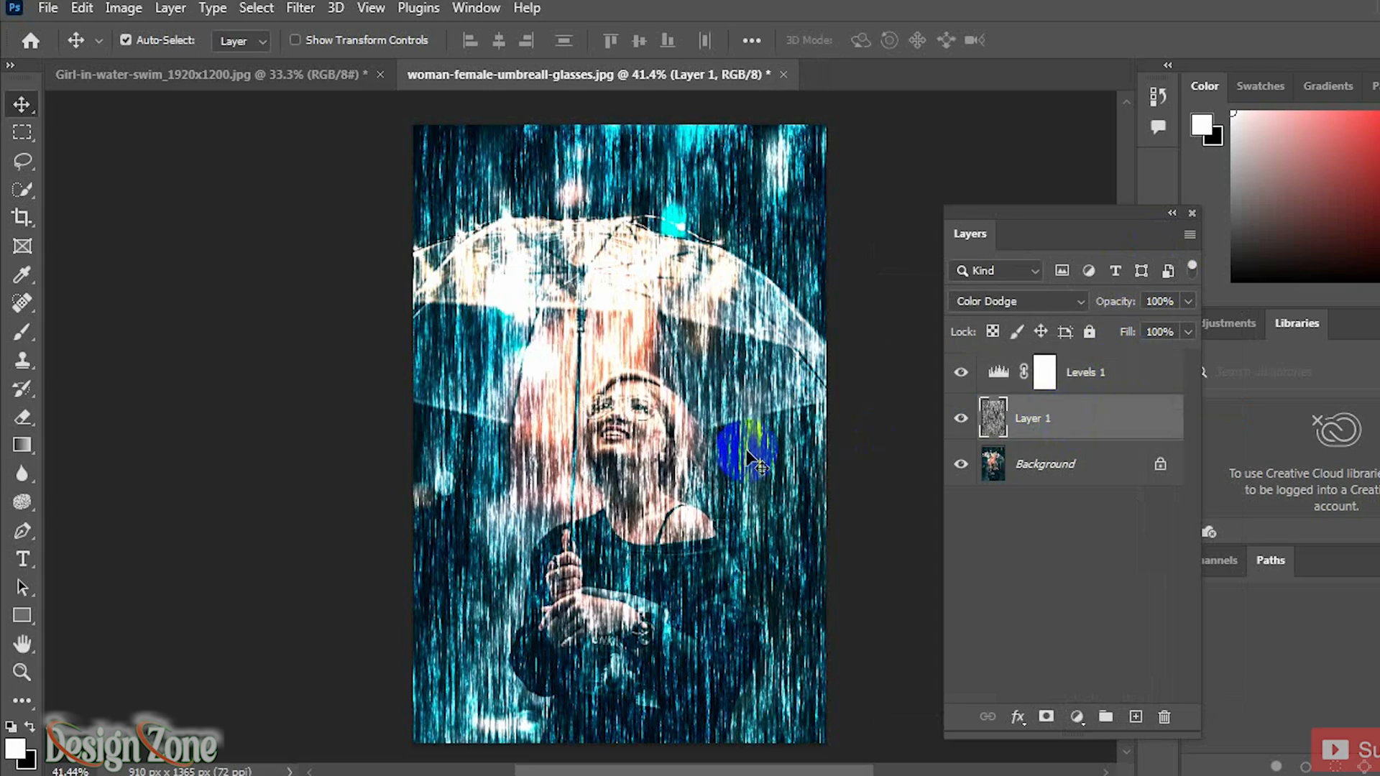
{"action": "scroll", "coordinate": [732, 460], "scroll_direction": "down", "scroll_amount": 1}
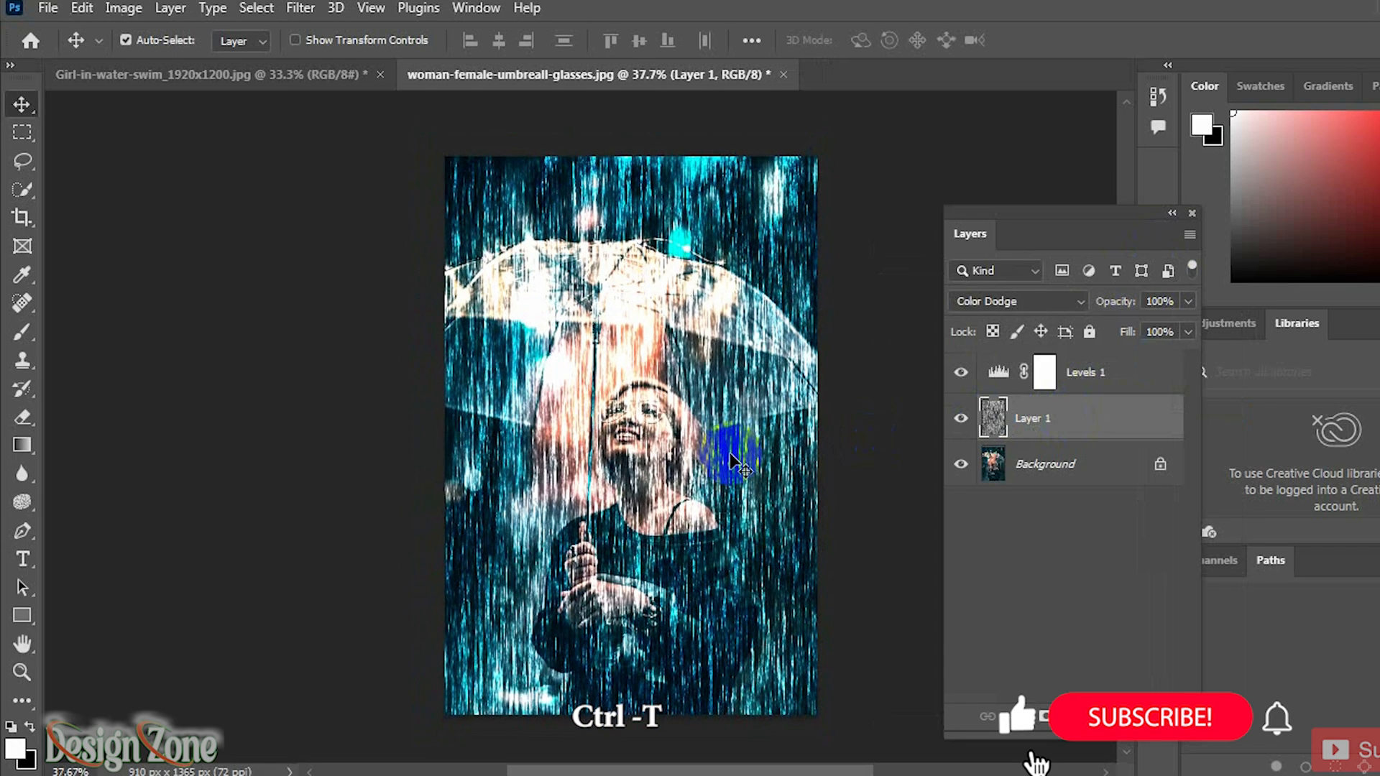
{"action": "key", "text": "ctrl+t"}
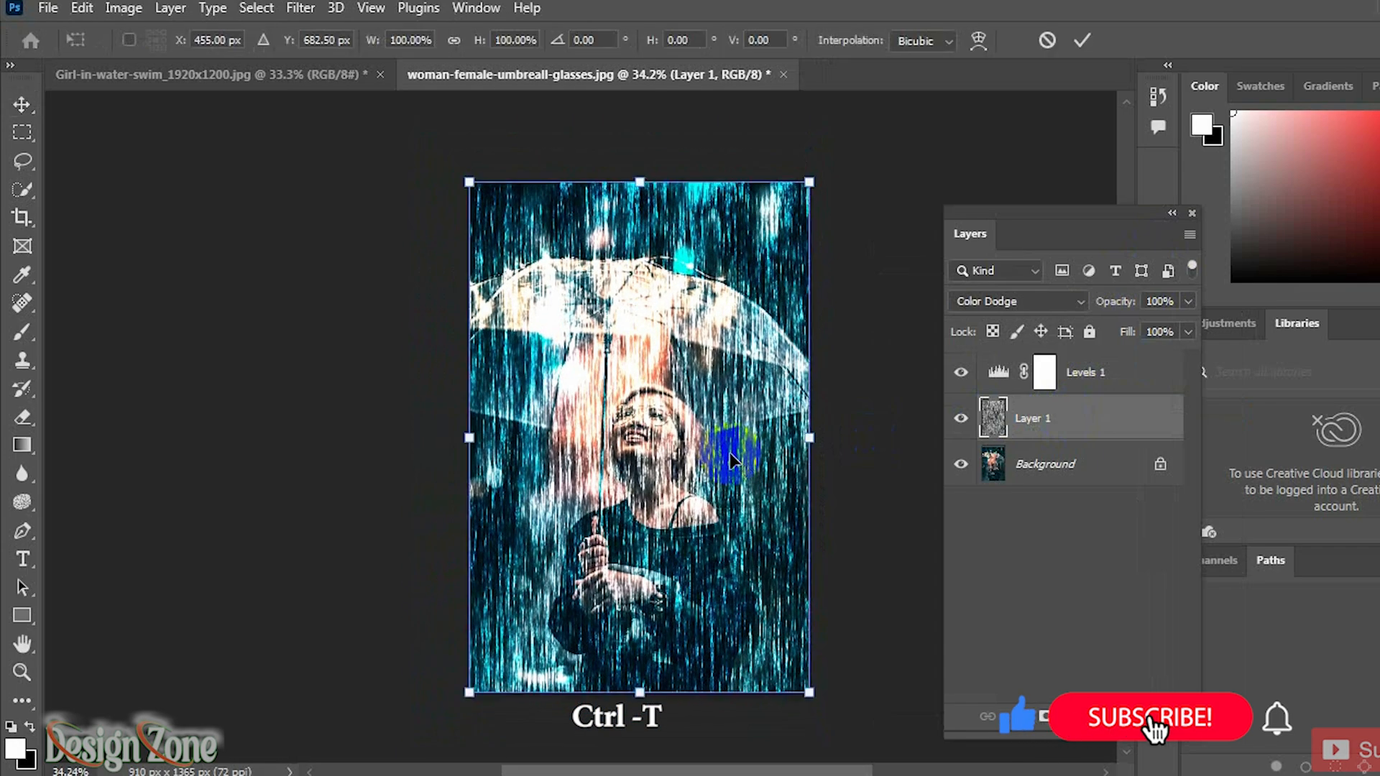
{"action": "left_click_drag", "start_coordinate": [868, 195], "coordinate": [1005, 174]}
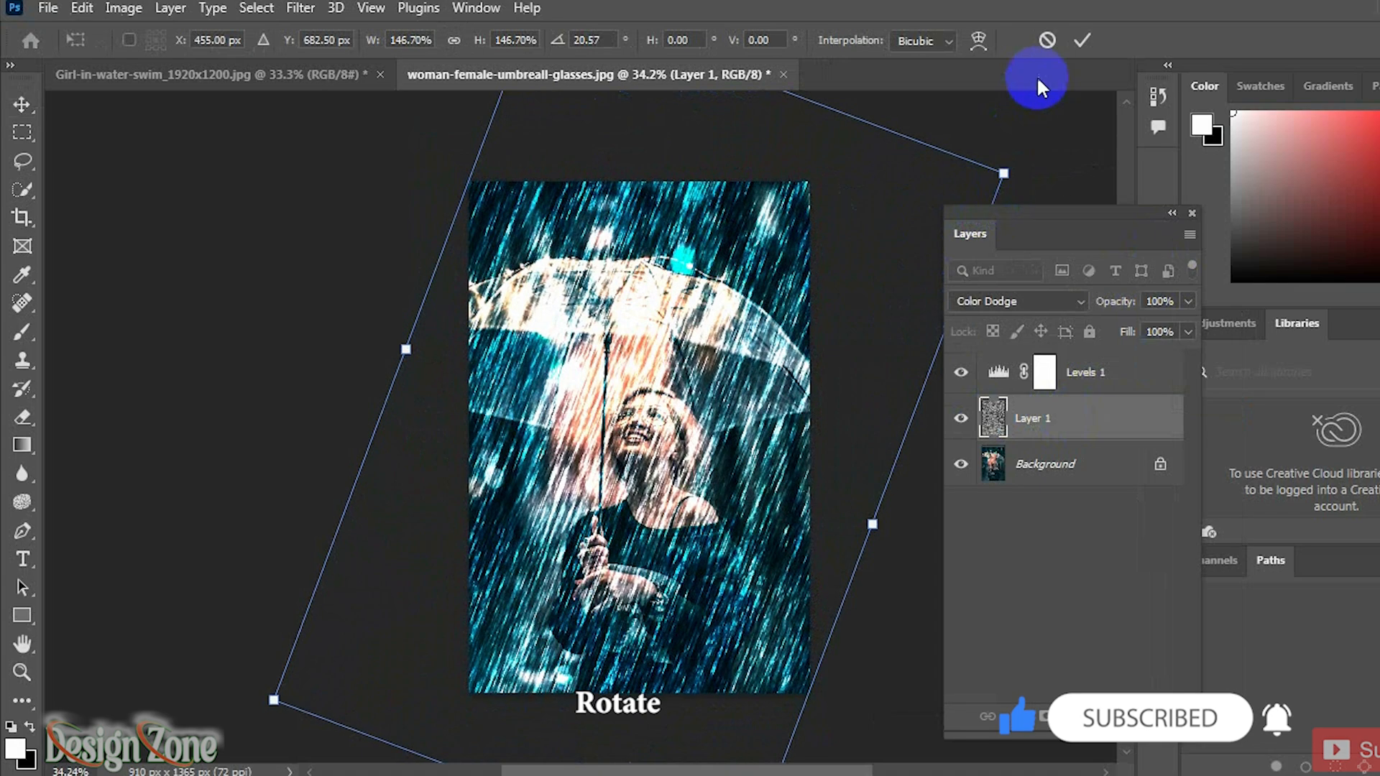
{"action": "left_click", "coordinate": [1077, 40]}
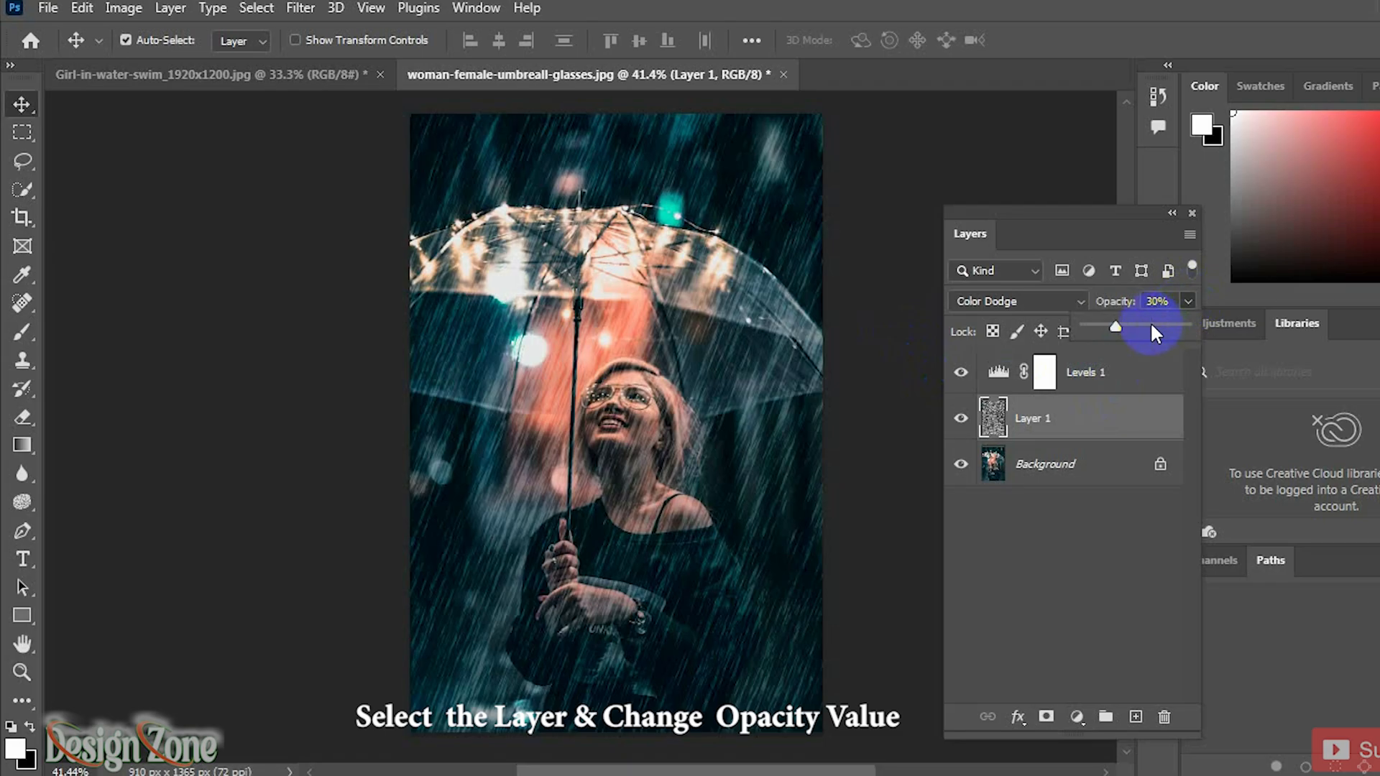
Step: Set the fibers layer's opacity to 35%
{"action": "left_click", "coordinate": [1163, 300]}
{"action": "type", "text": "3"}
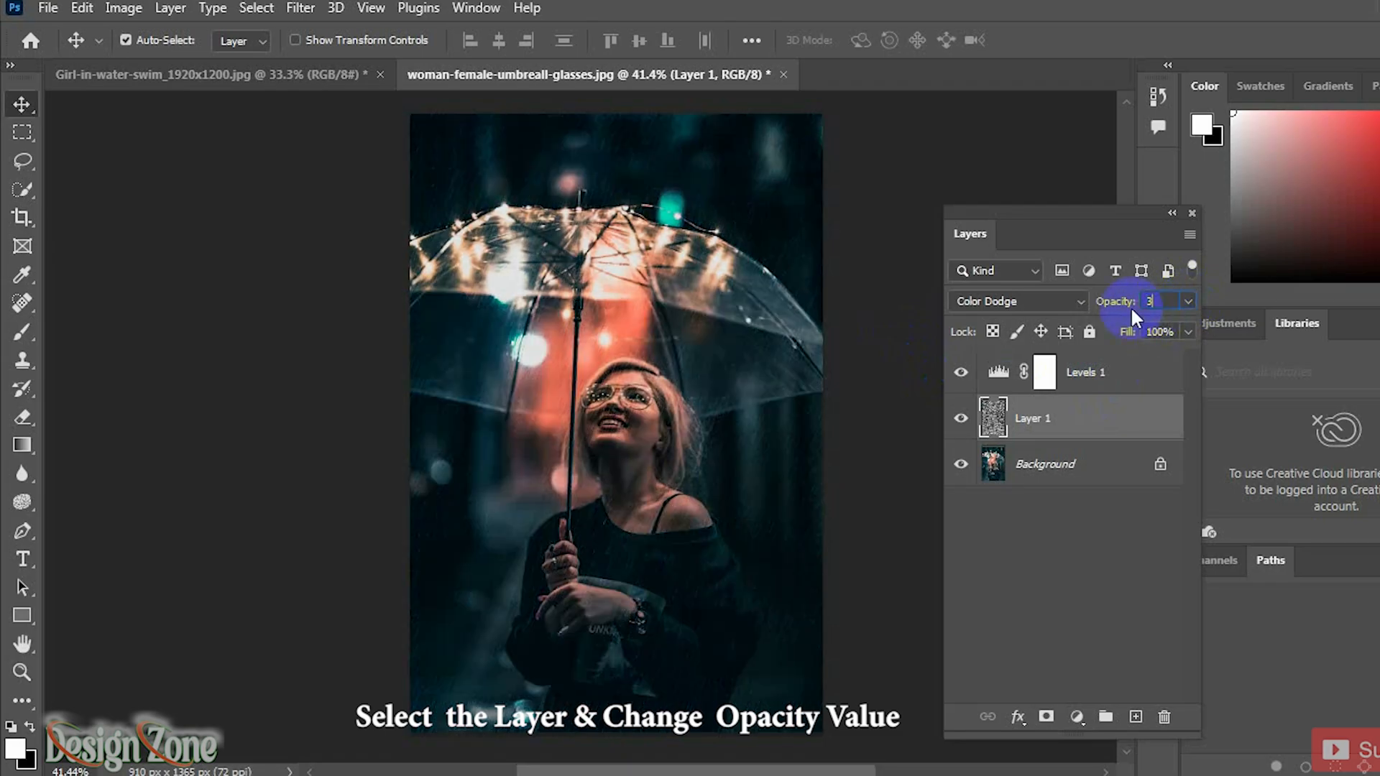
{"action": "type", "text": "5"}
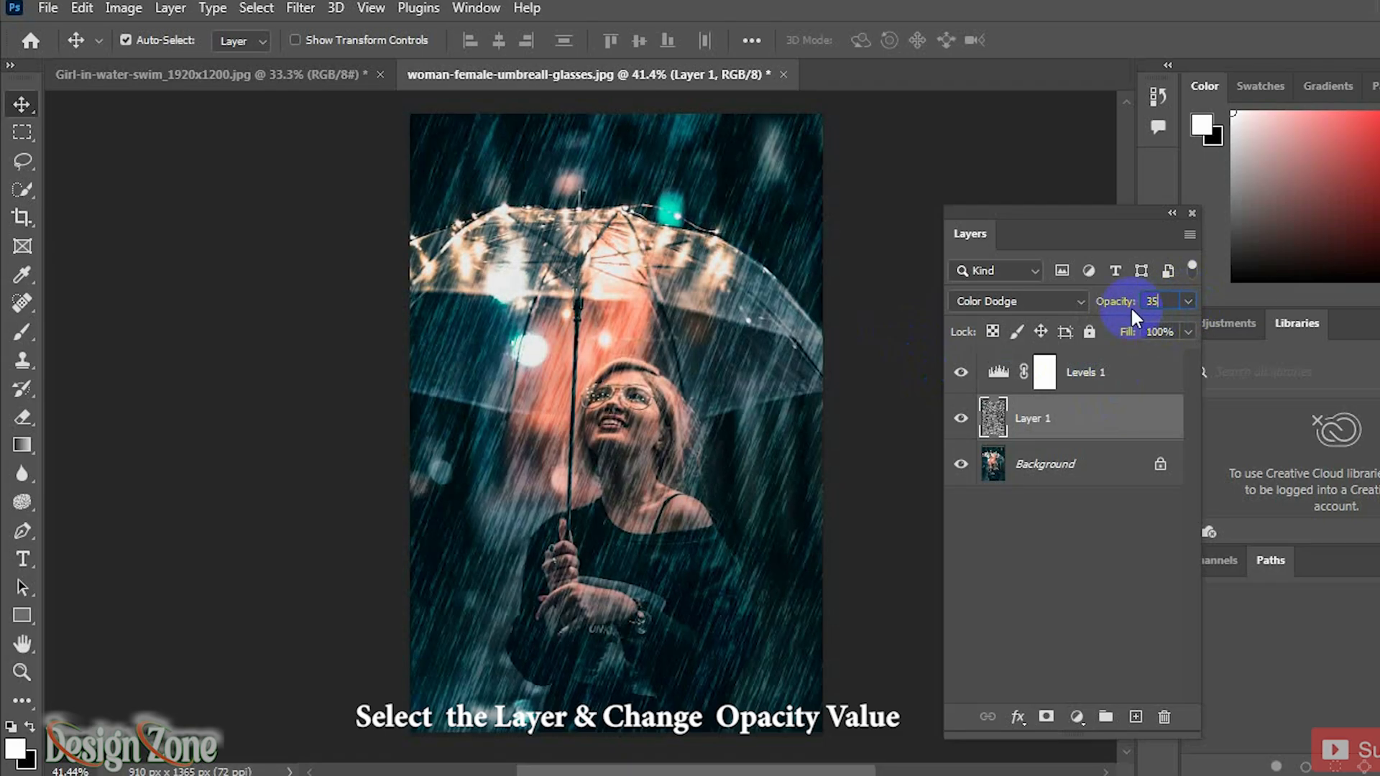
Step: Commit the fibers layer's opacity and zoom in to inspect the finished rain effect up close
{"action": "key", "text": "Return"}
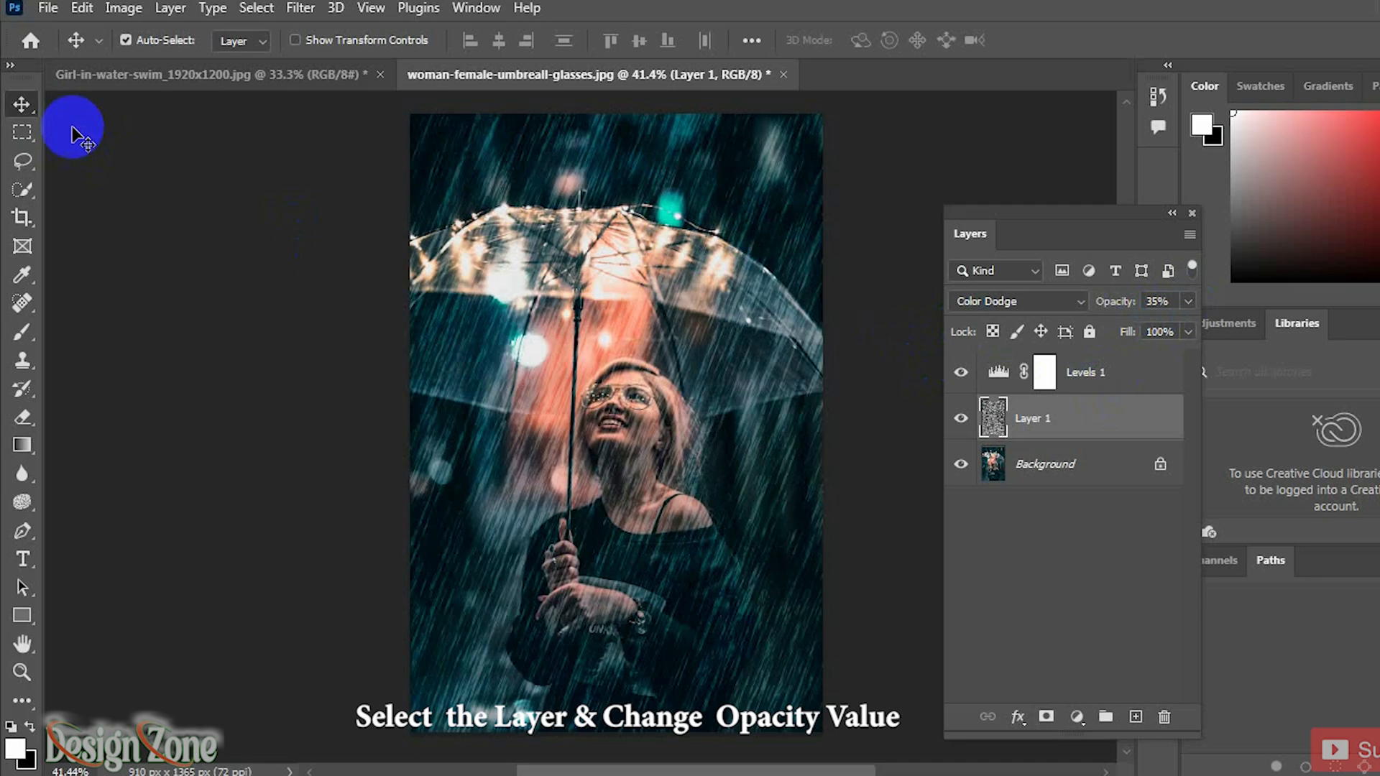
{"action": "left_click", "coordinate": [862, 243]}
{"action": "left_click", "coordinate": [1173, 215]}
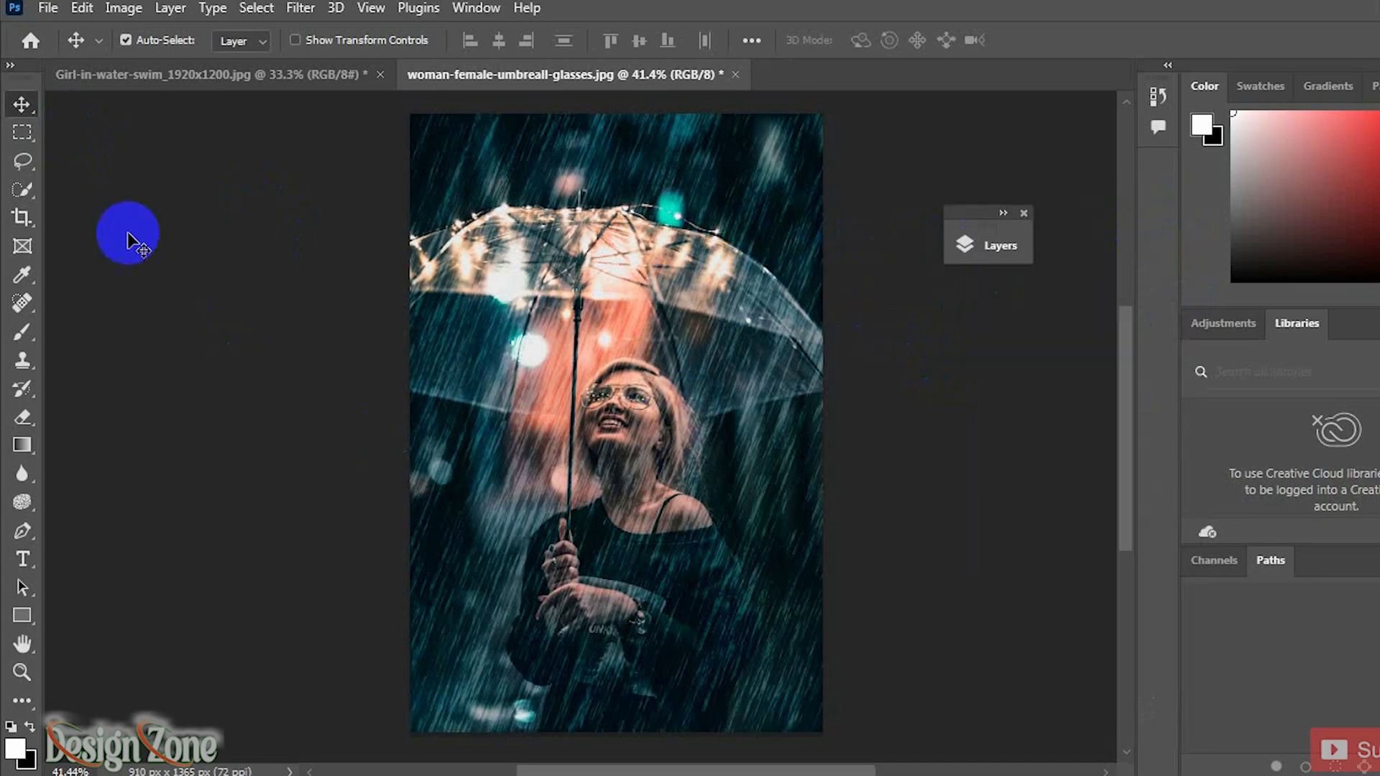
{"action": "scroll", "coordinate": [674, 503], "scroll_direction": "up", "scroll_amount": 2}
{"action": "scroll", "coordinate": [675, 505], "scroll_direction": "up", "scroll_amount": 4}
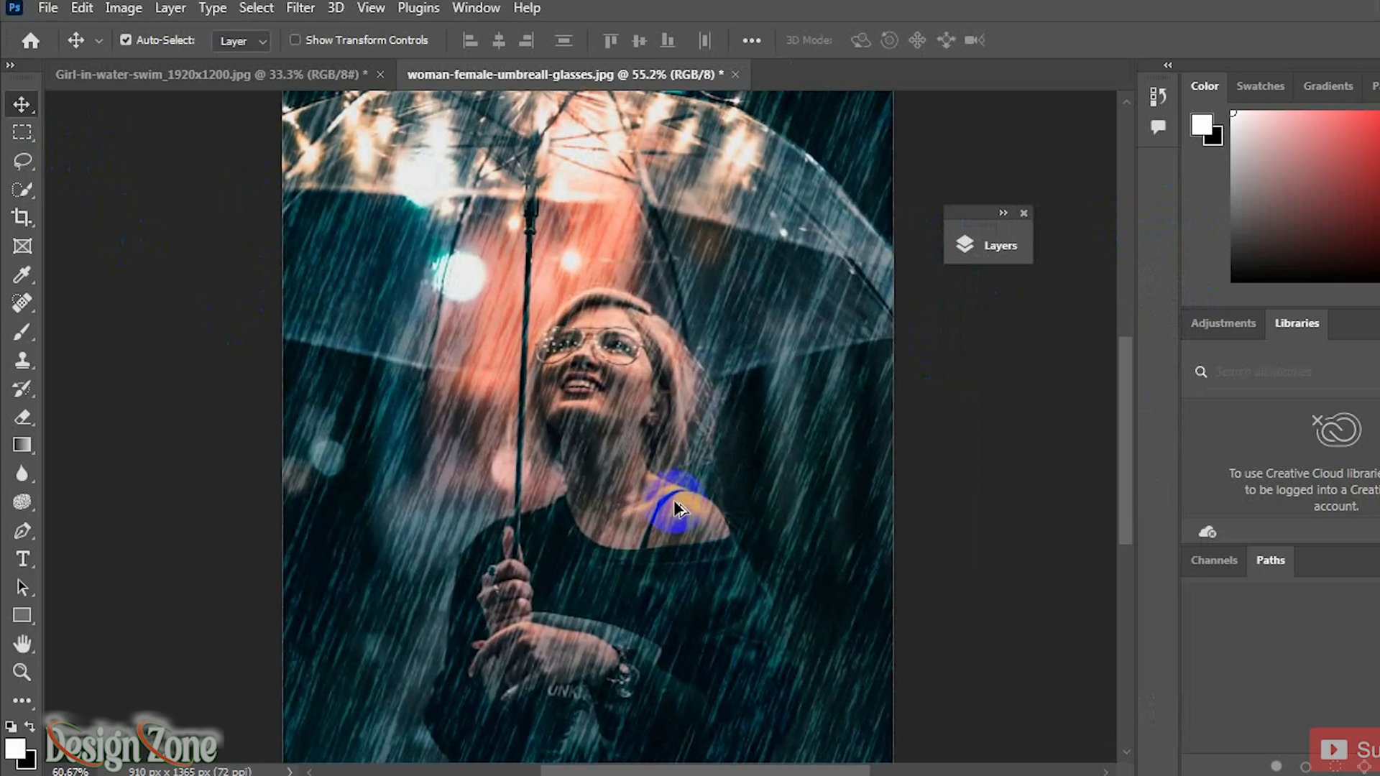
{"action": "scroll", "coordinate": [676, 505], "scroll_direction": "down", "scroll_amount": 3}
{"action": "scroll", "coordinate": [676, 507], "scroll_direction": "down", "scroll_amount": 3}
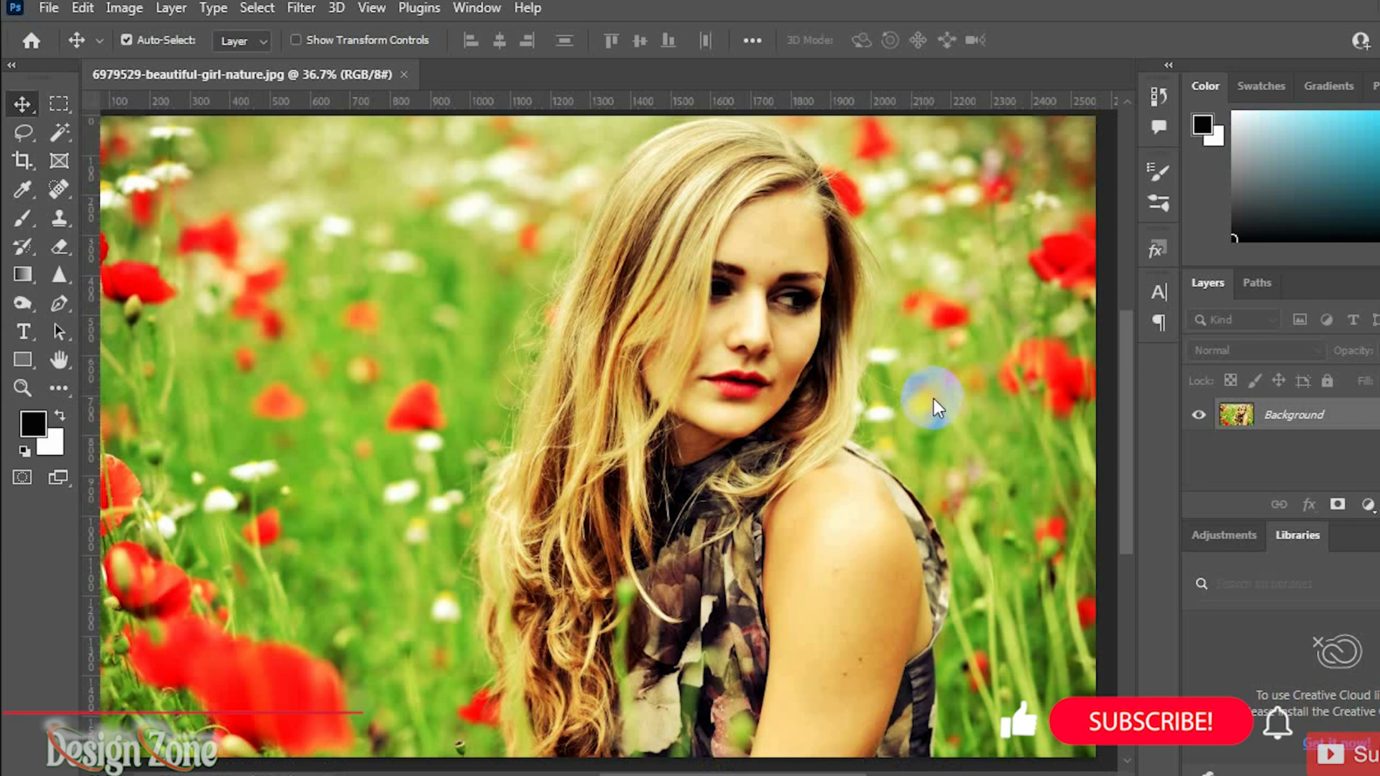
Step: Convert the poppy-field portrait's image mode to Lab Color
{"action": "left_click", "coordinate": [124, 8]}
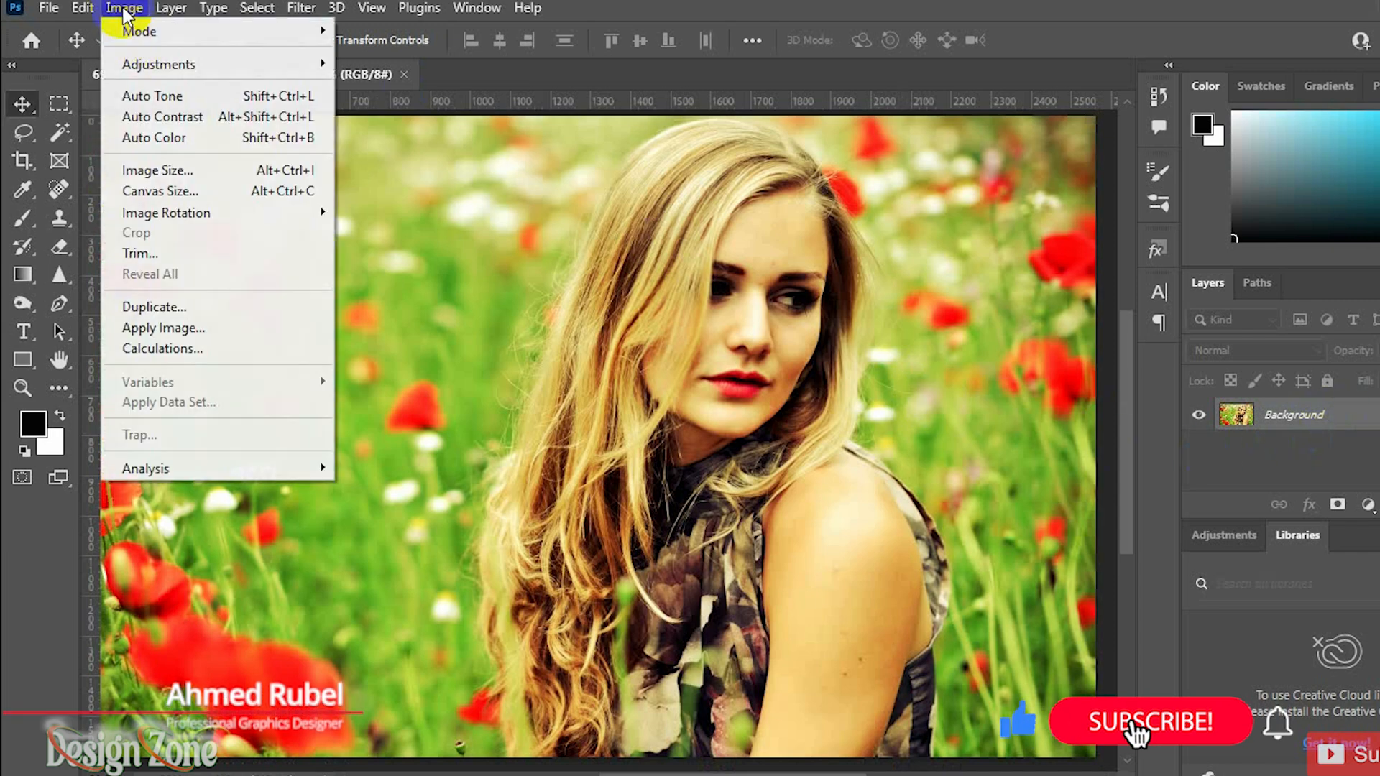
{"action": "mouse_move", "coordinate": [259, 33]}
{"action": "left_click", "coordinate": [406, 157]}
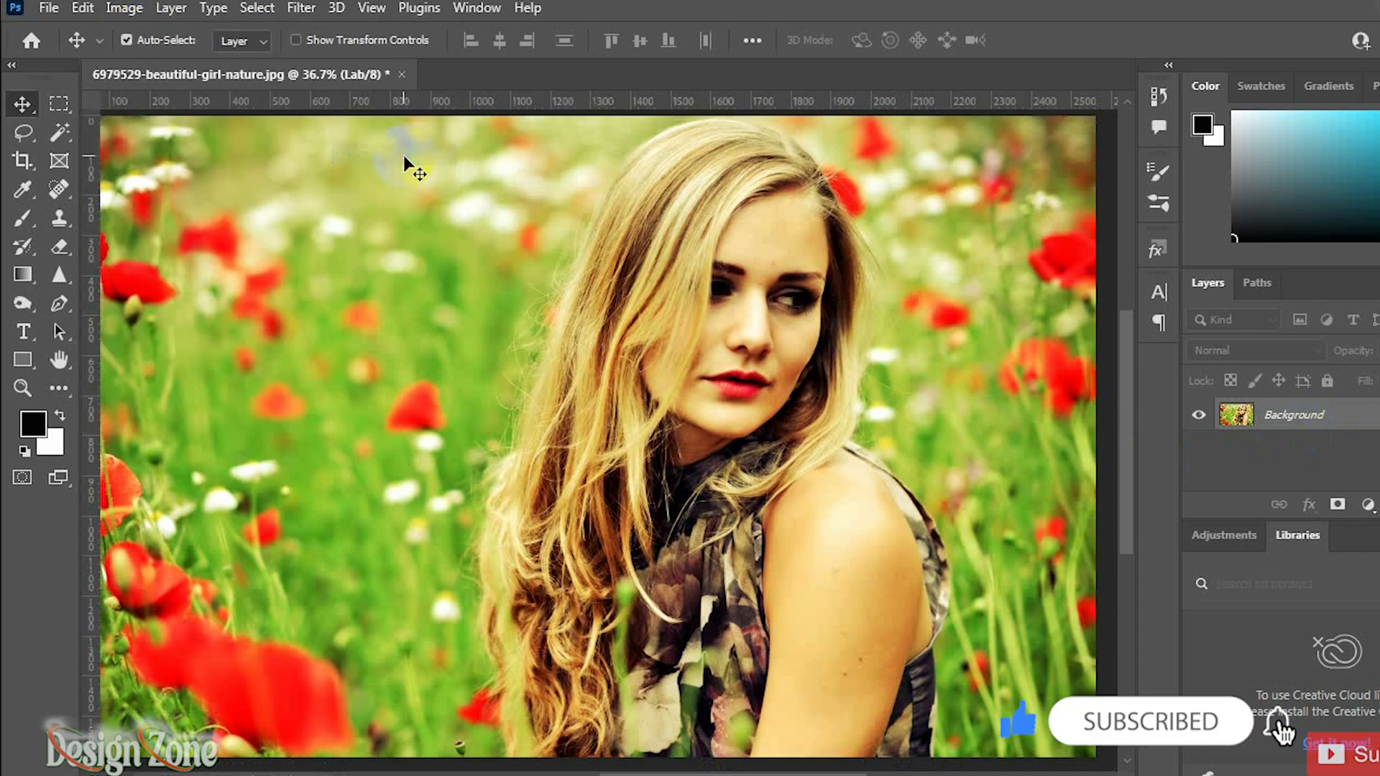
Step: Open the Channels panel and select the entire a channel
{"action": "left_click", "coordinate": [469, 6]}
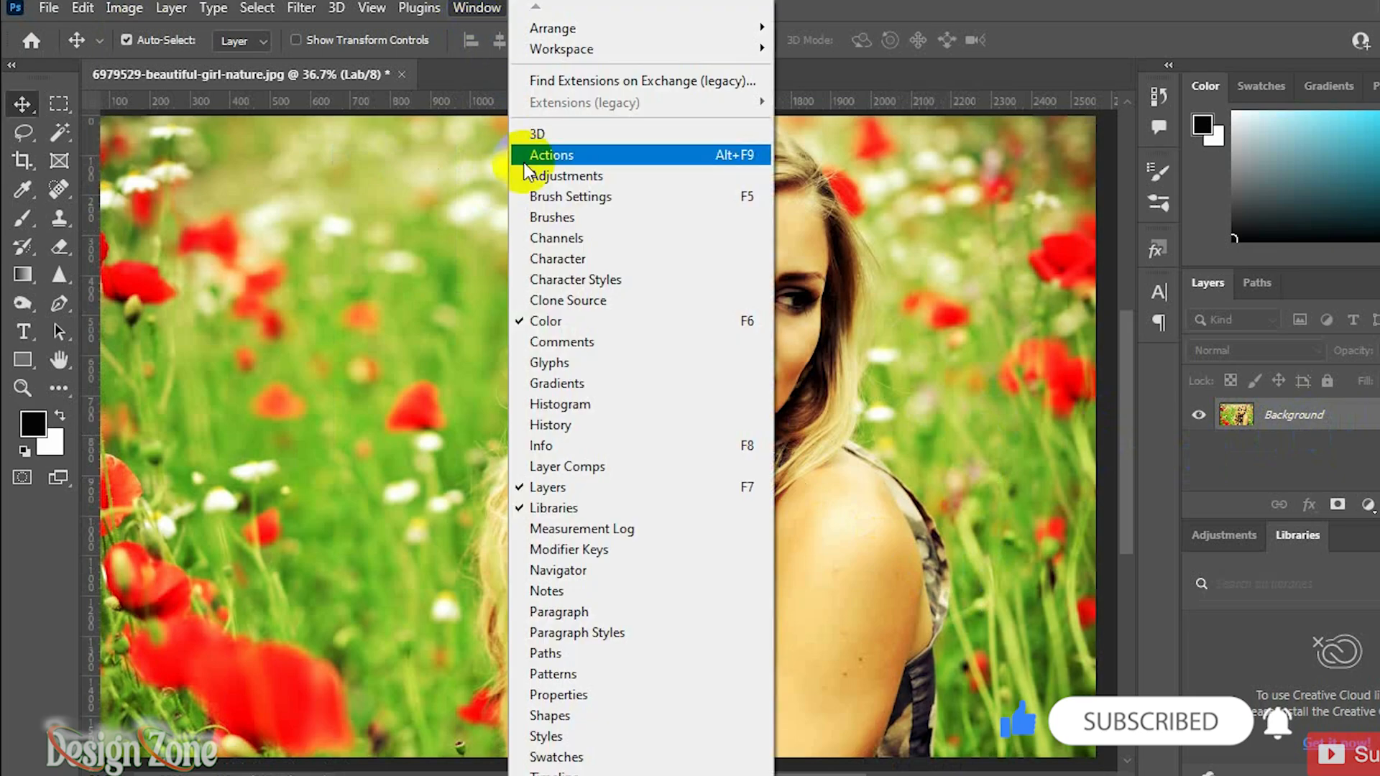
{"action": "left_click", "coordinate": [552, 246]}
{"action": "left_click", "coordinate": [1134, 679]}
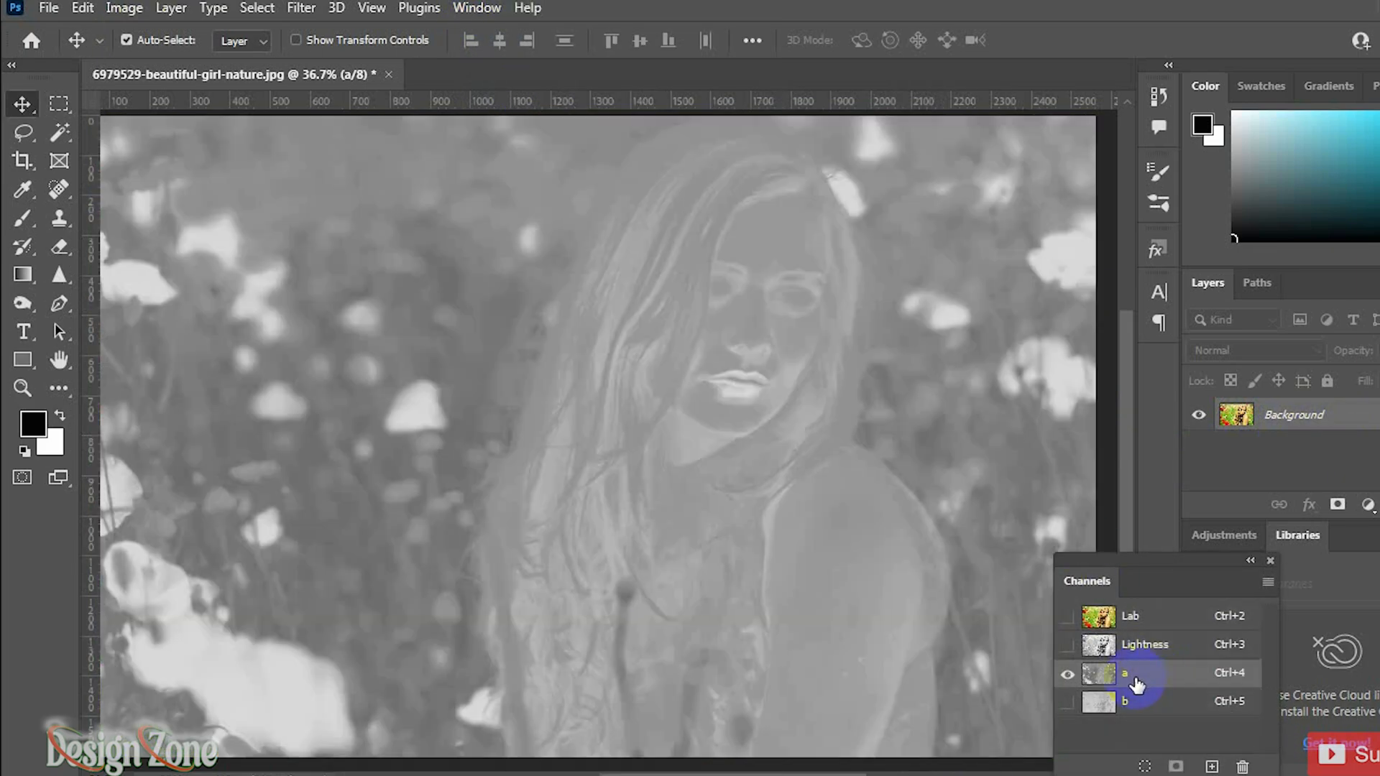
{"action": "key", "text": "ctrl+a"}
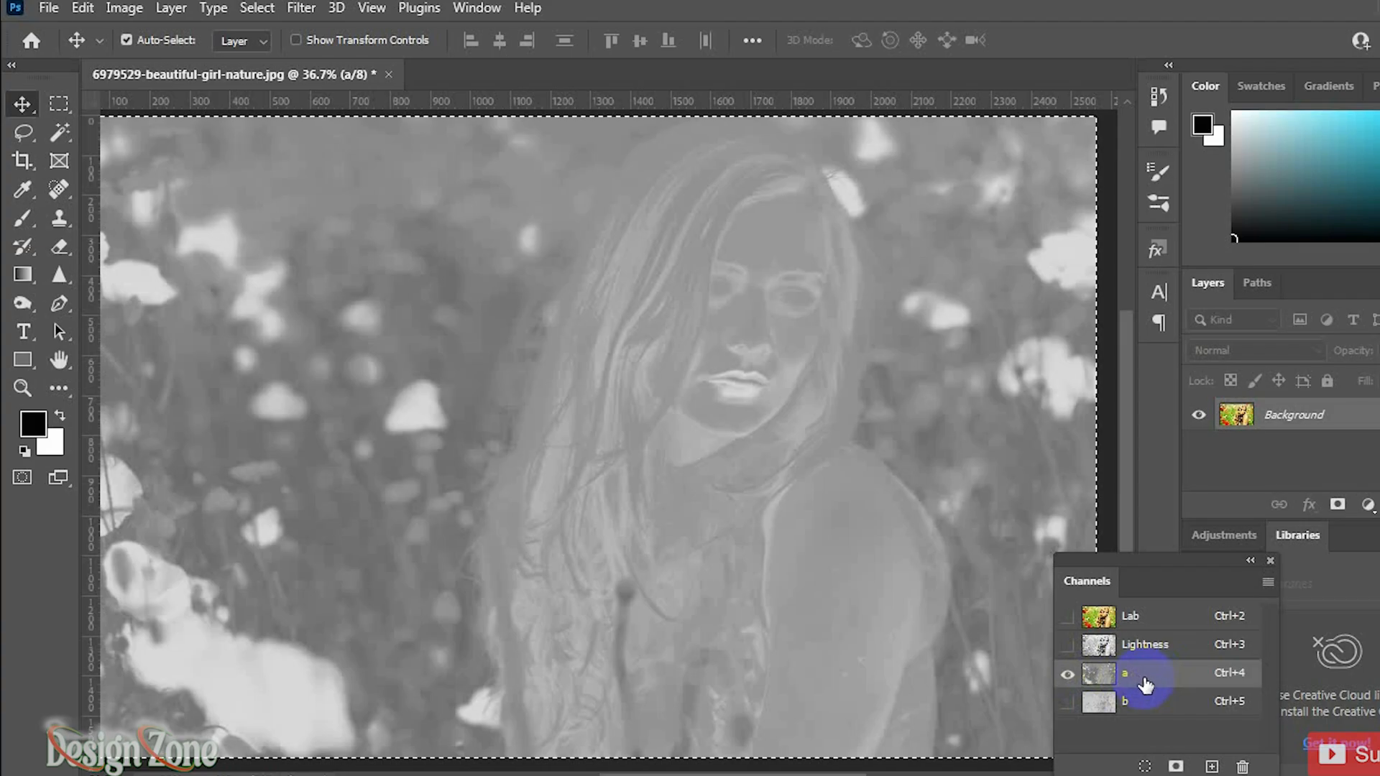
Step: Paste the a channel's content into the b channel, then return to the composite Lab view
{"action": "left_click", "coordinate": [1141, 701]}
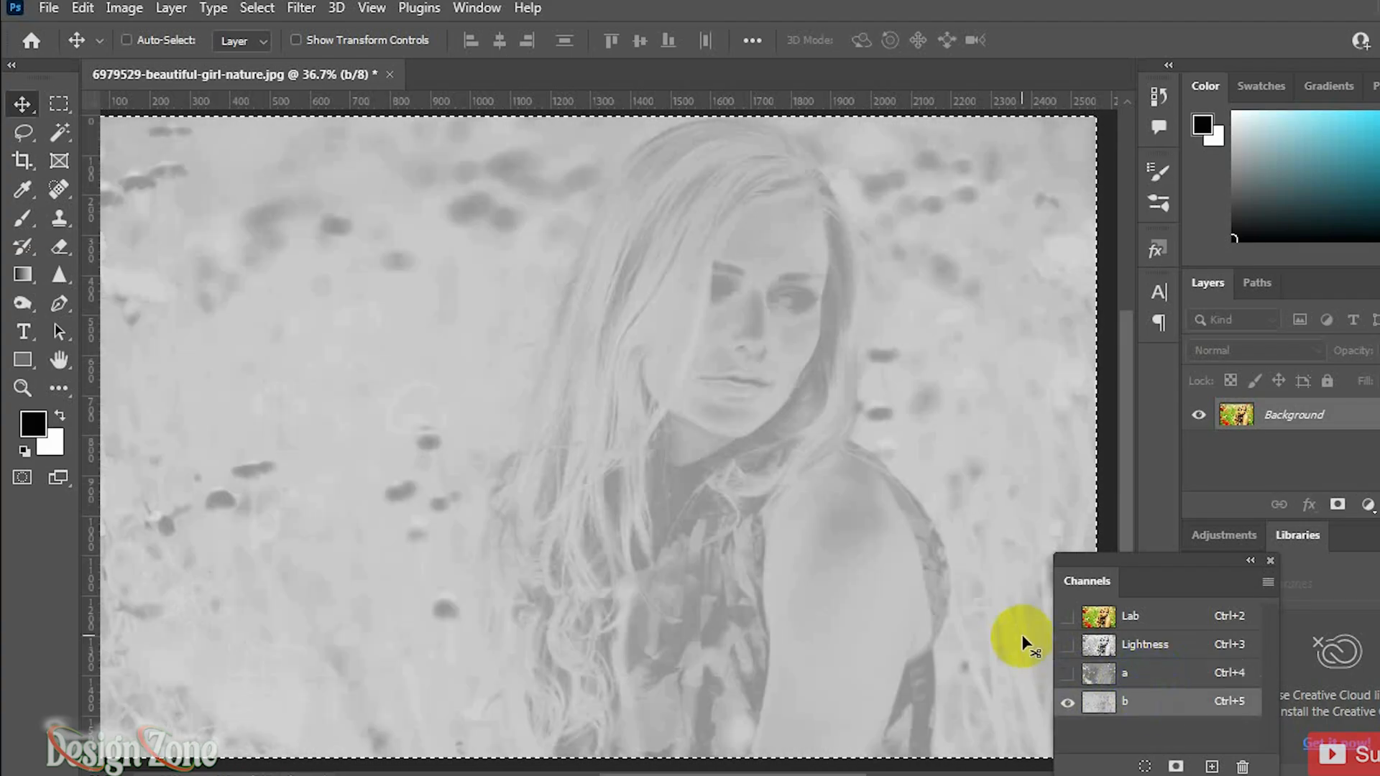
{"action": "key", "text": "ctrl+i"}
{"action": "left_click", "coordinate": [1064, 619]}
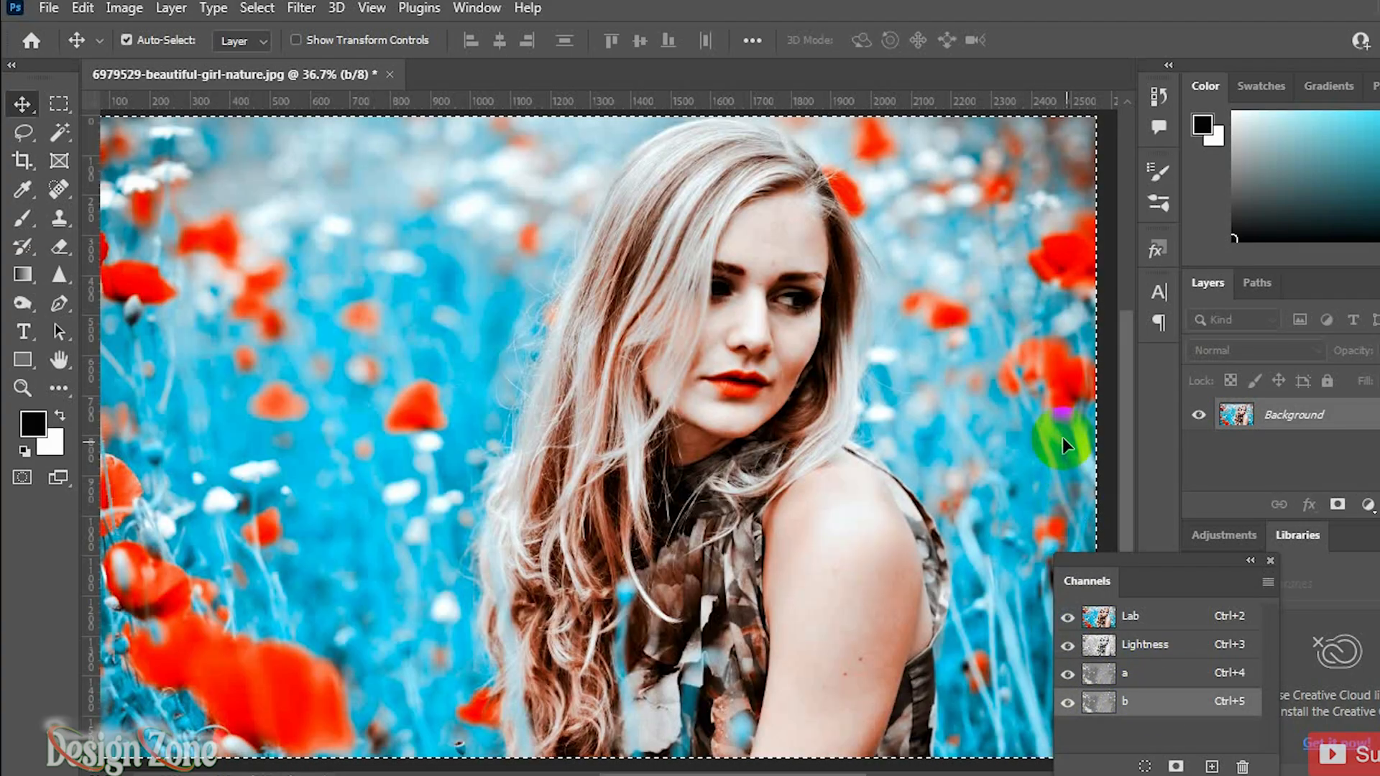
Step: Add a Gradient Fill layer with Radial style, Reverse enabled and Scale 308%
{"action": "left_click", "coordinate": [1370, 506]}
{"action": "left_click", "coordinate": [1311, 132]}
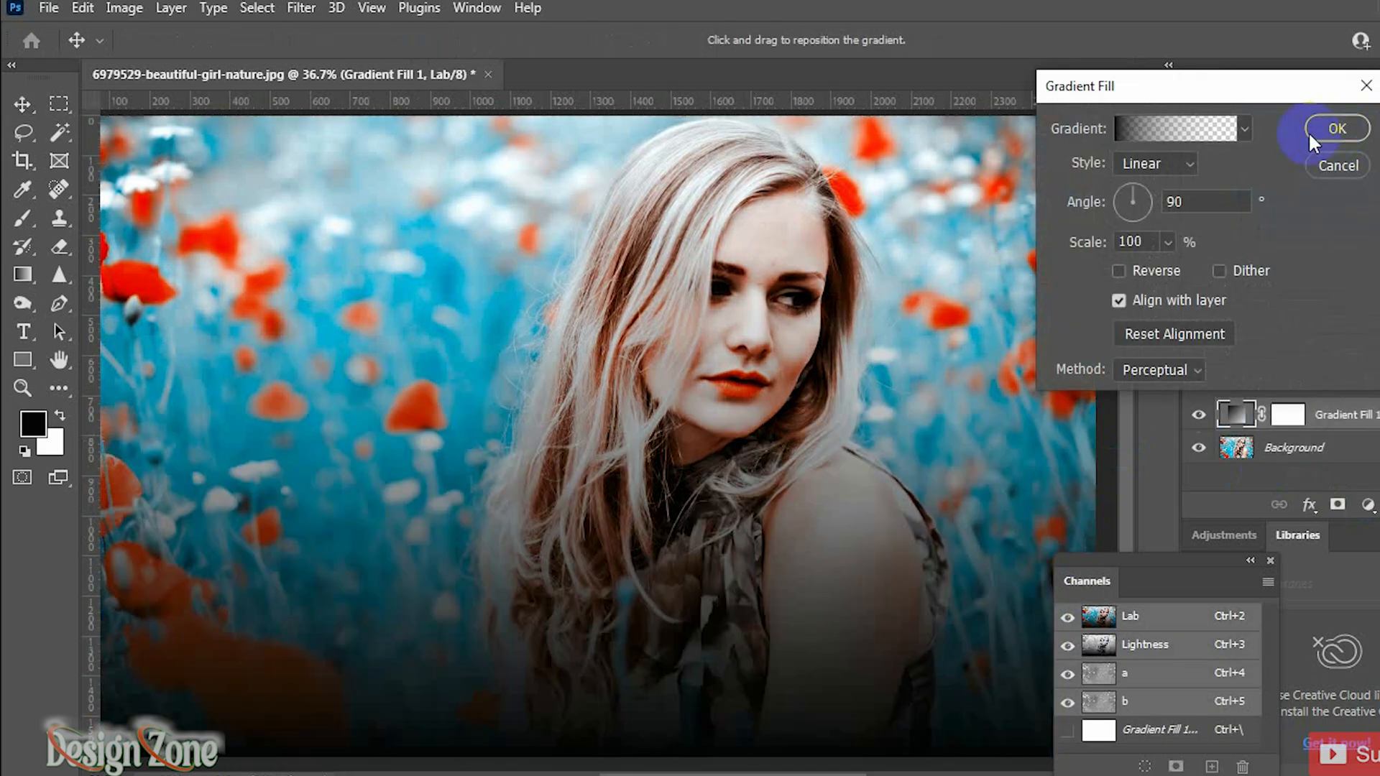
{"action": "left_click", "coordinate": [1149, 162]}
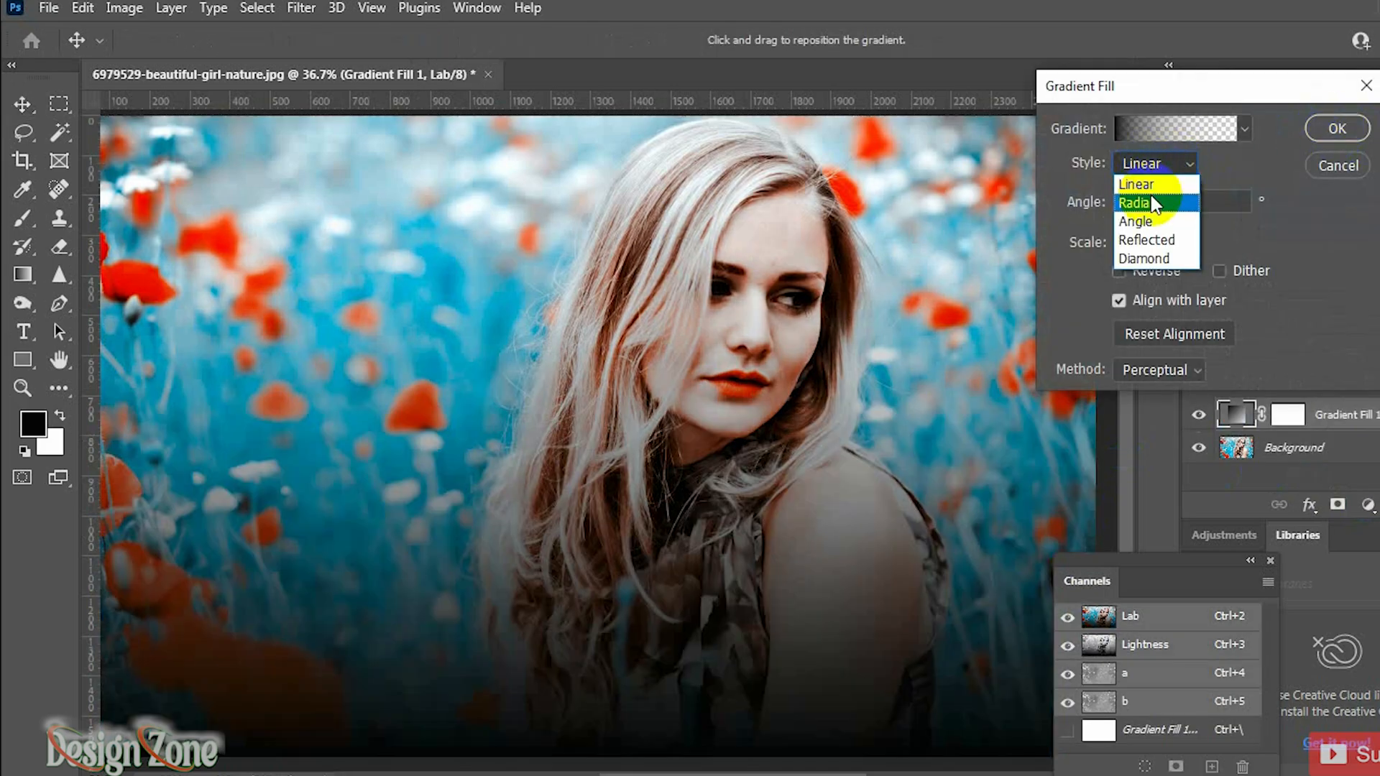
{"action": "left_click", "coordinate": [1150, 193]}
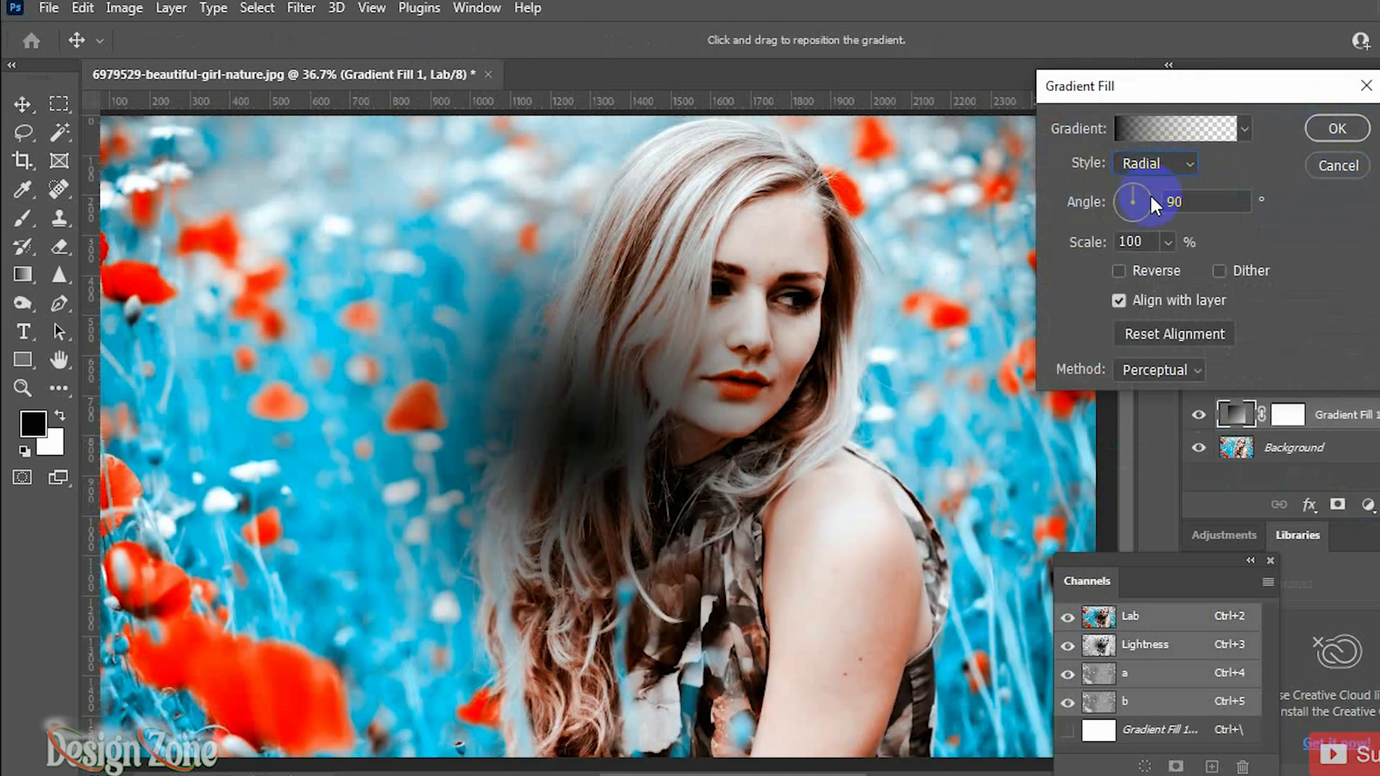
{"action": "left_click", "coordinate": [1122, 268]}
{"action": "left_click", "coordinate": [1167, 241]}
{"action": "left_click_drag", "start_coordinate": [1162, 268], "coordinate": [1187, 272]}
{"action": "left_click", "coordinate": [1326, 144]}
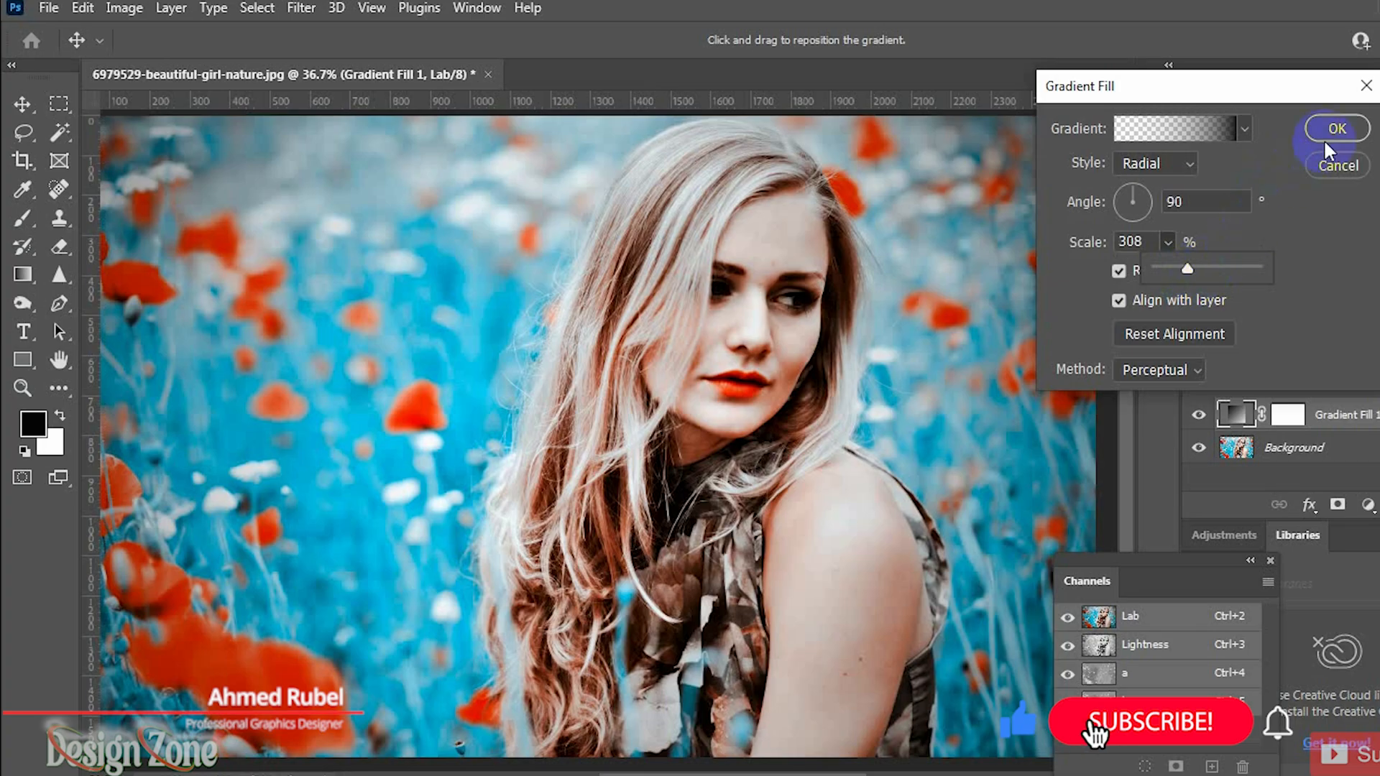
{"action": "left_click", "coordinate": [1341, 131]}
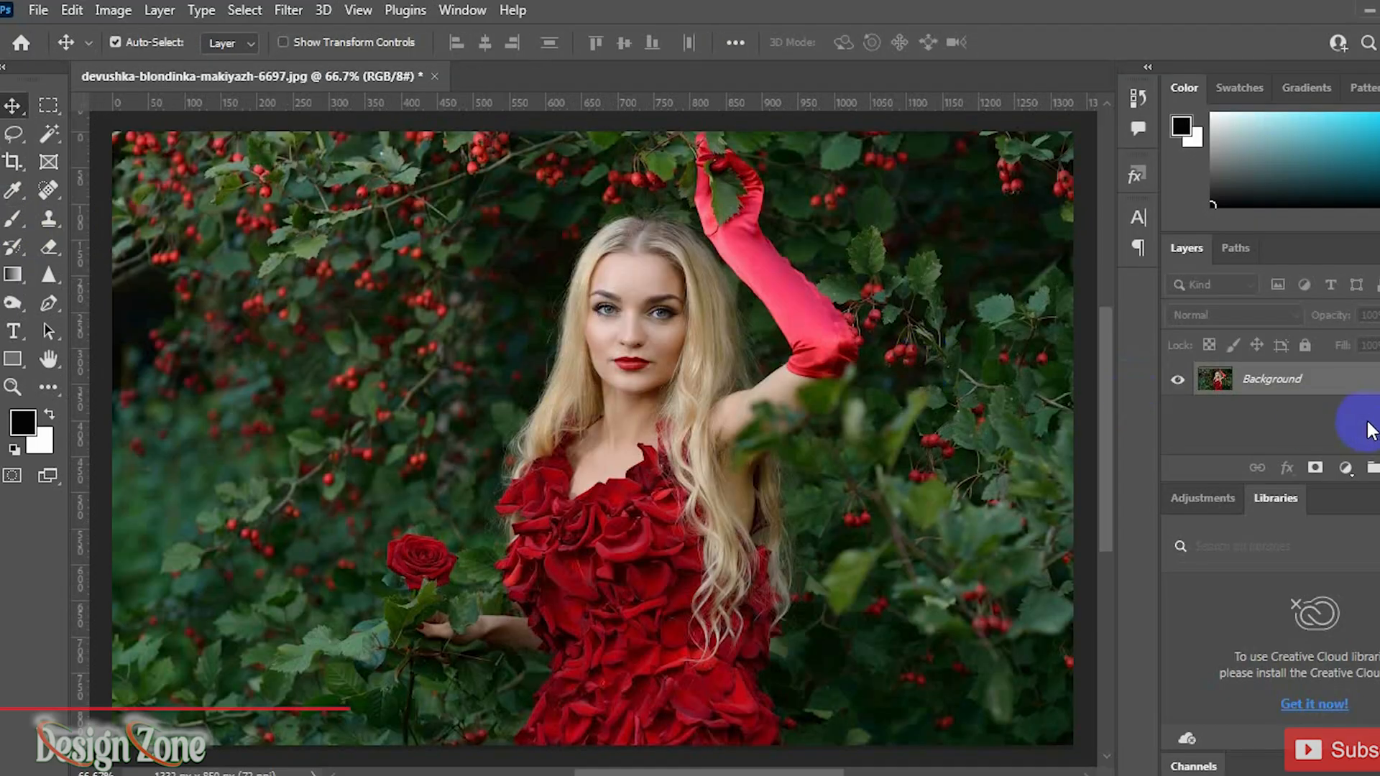
Step: Add a Hue/Saturation adjustment layer to the red-dress photo and set the Reds saturation to -100
{"action": "left_click", "coordinate": [1346, 468]}
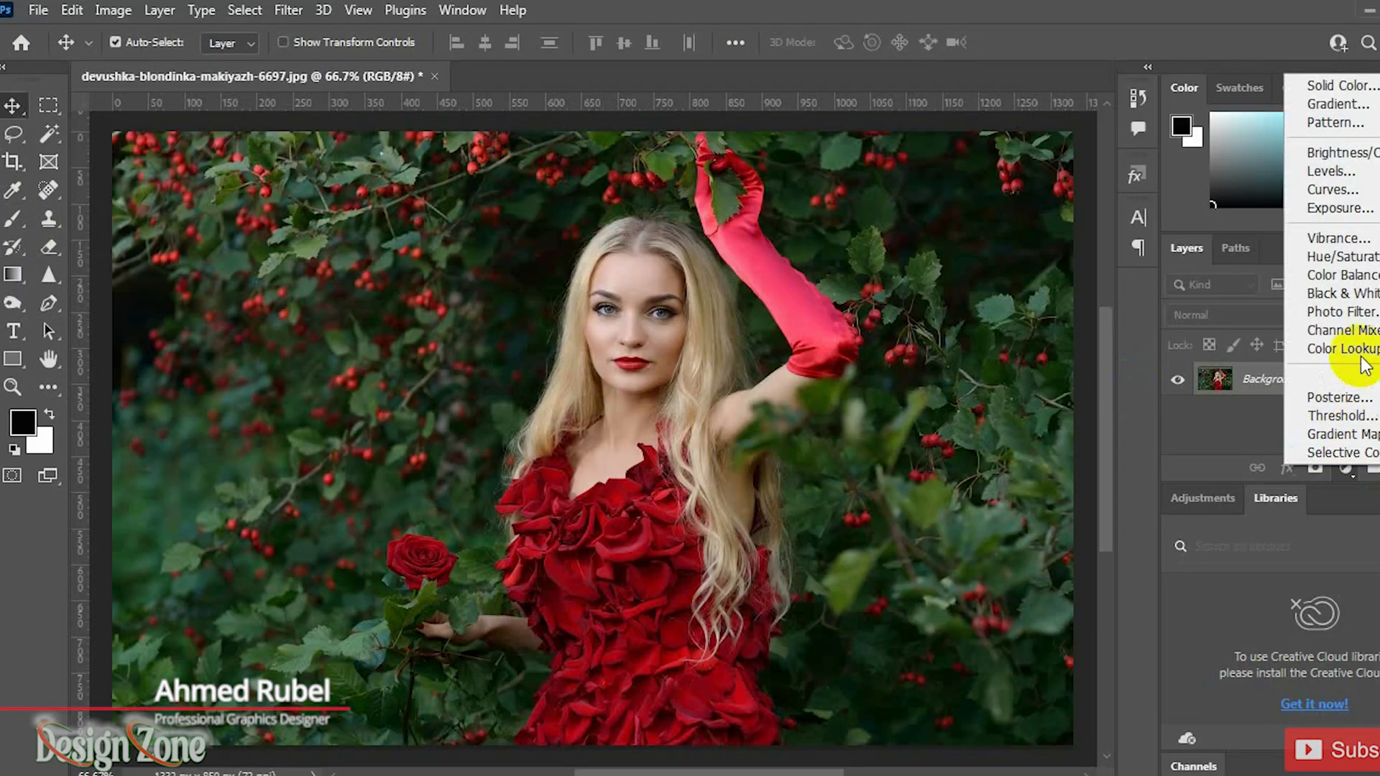
{"action": "left_click", "coordinate": [1361, 268]}
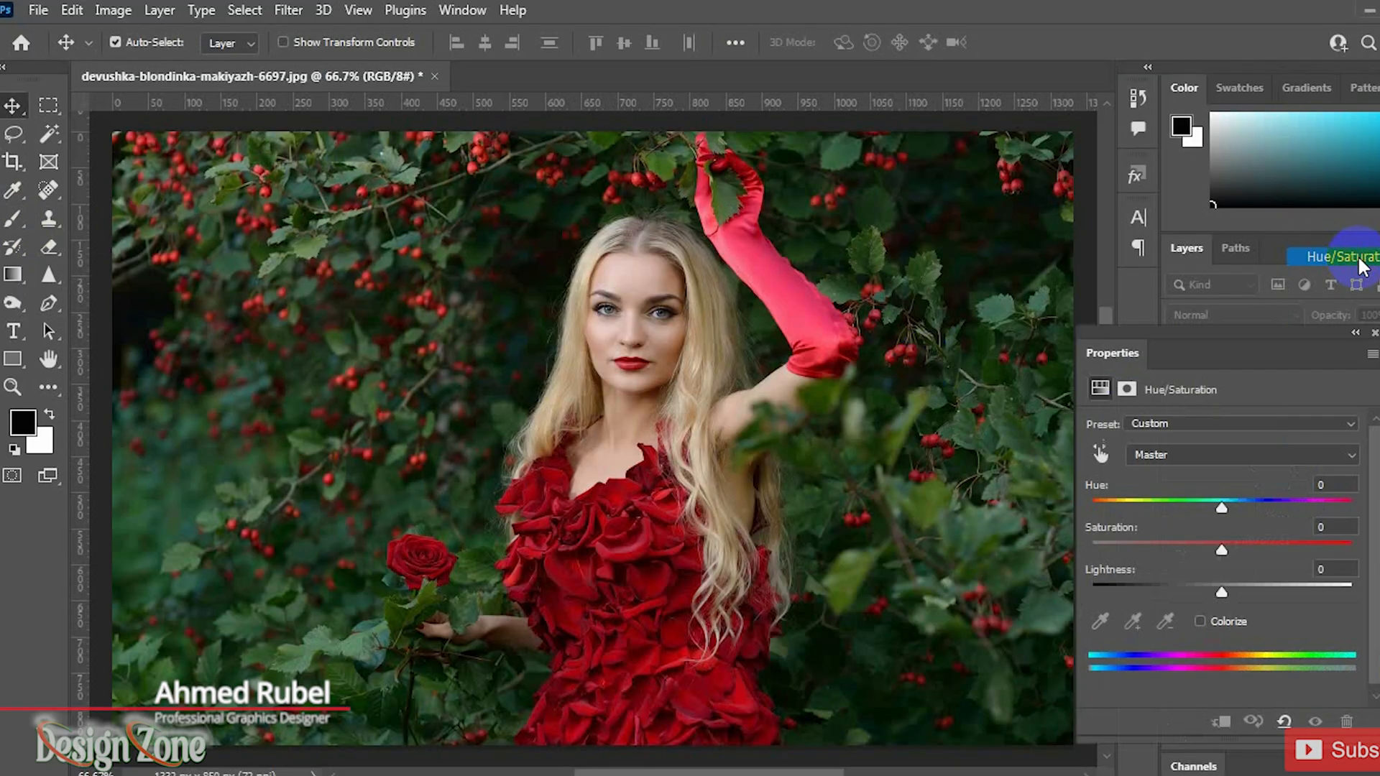
{"action": "left_click", "coordinate": [1105, 455]}
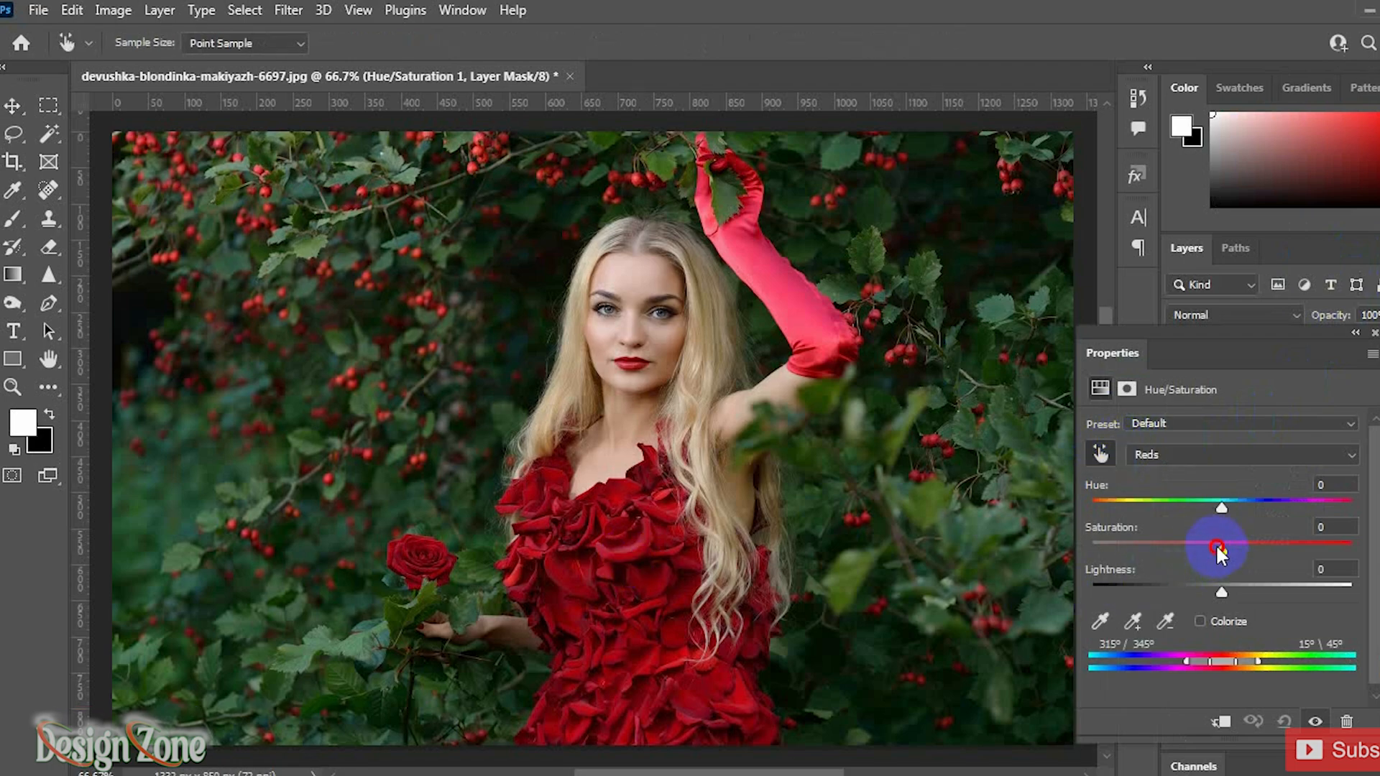
{"action": "left_click_drag", "start_coordinate": [1217, 550], "coordinate": [1087, 545]}
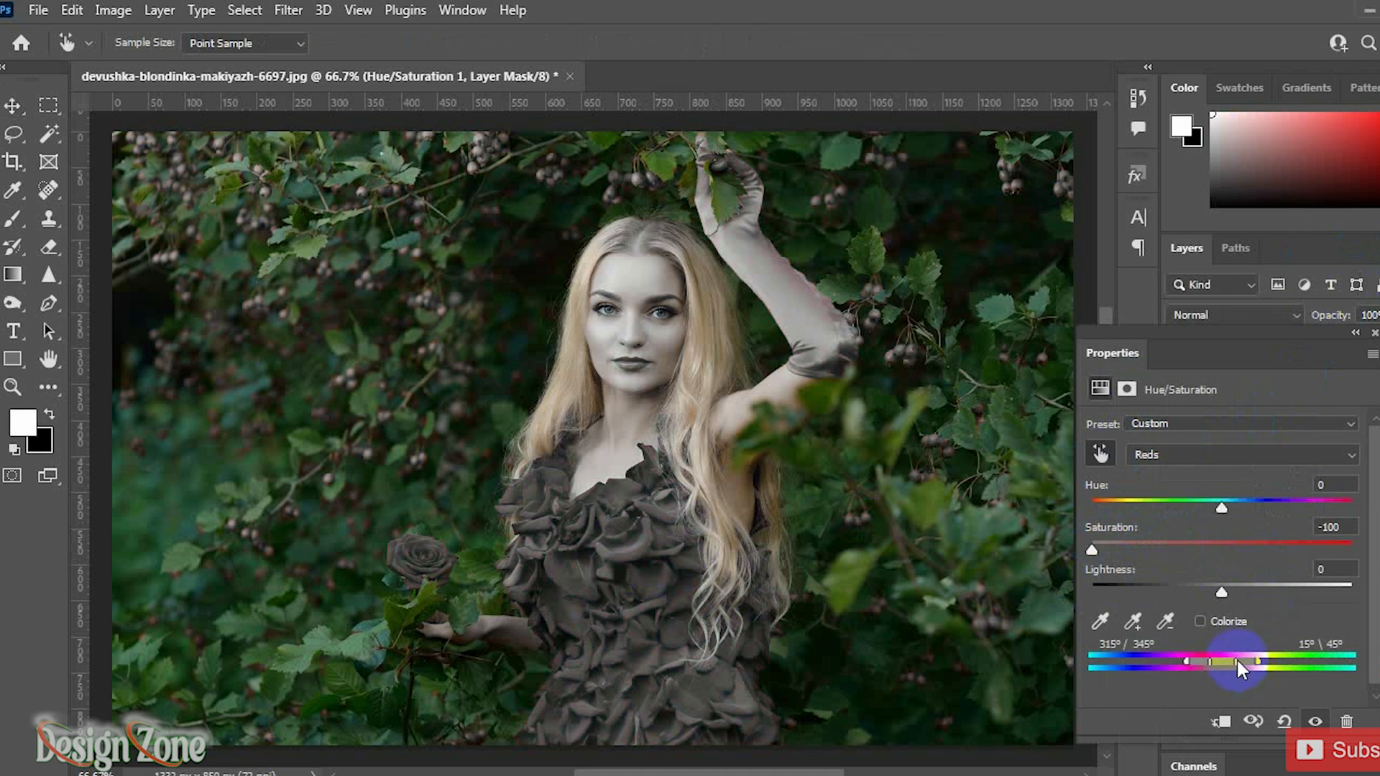
Step: Adjust the colour range sliders so the desaturation covers everything except the red dress and berries
{"action": "left_click_drag", "start_coordinate": [1248, 669], "coordinate": [1373, 658]}
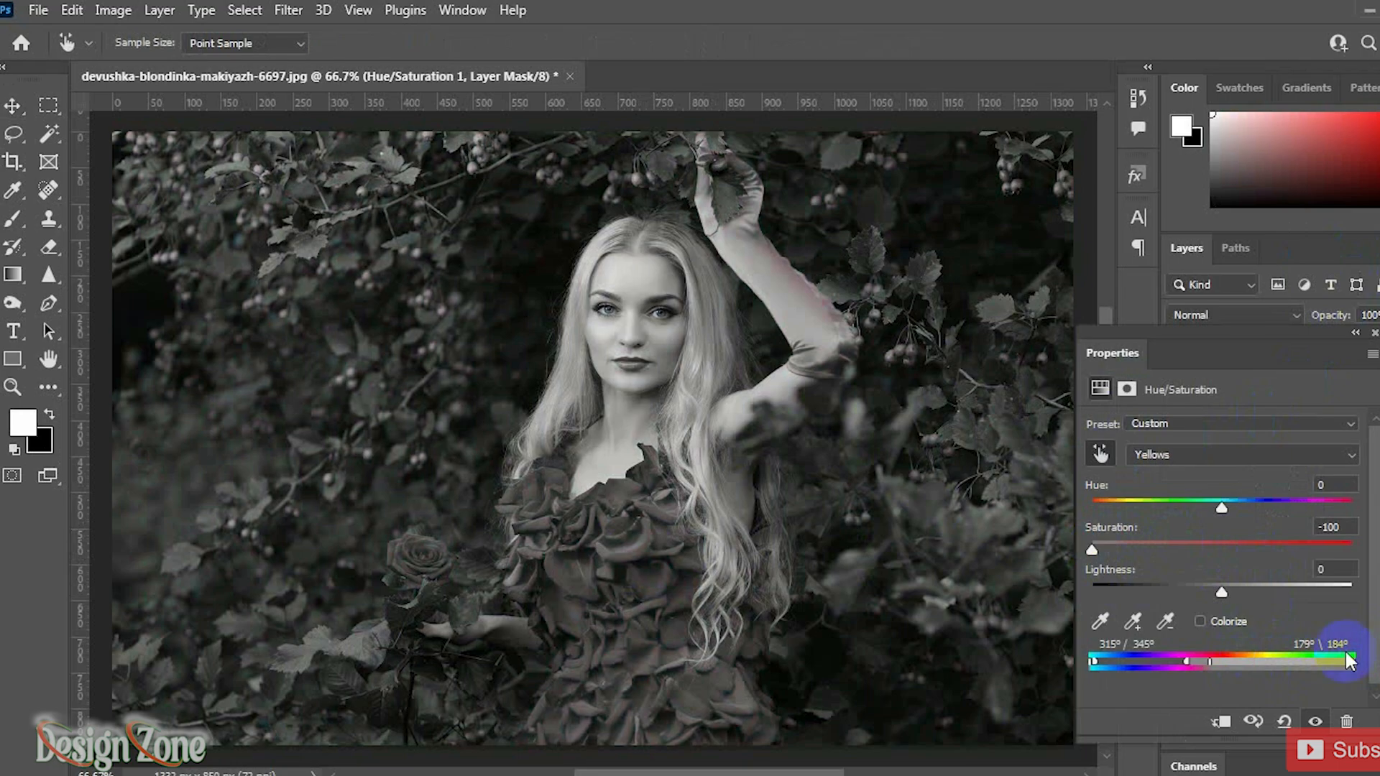
{"action": "left_click_drag", "start_coordinate": [1204, 669], "coordinate": [1301, 669]}
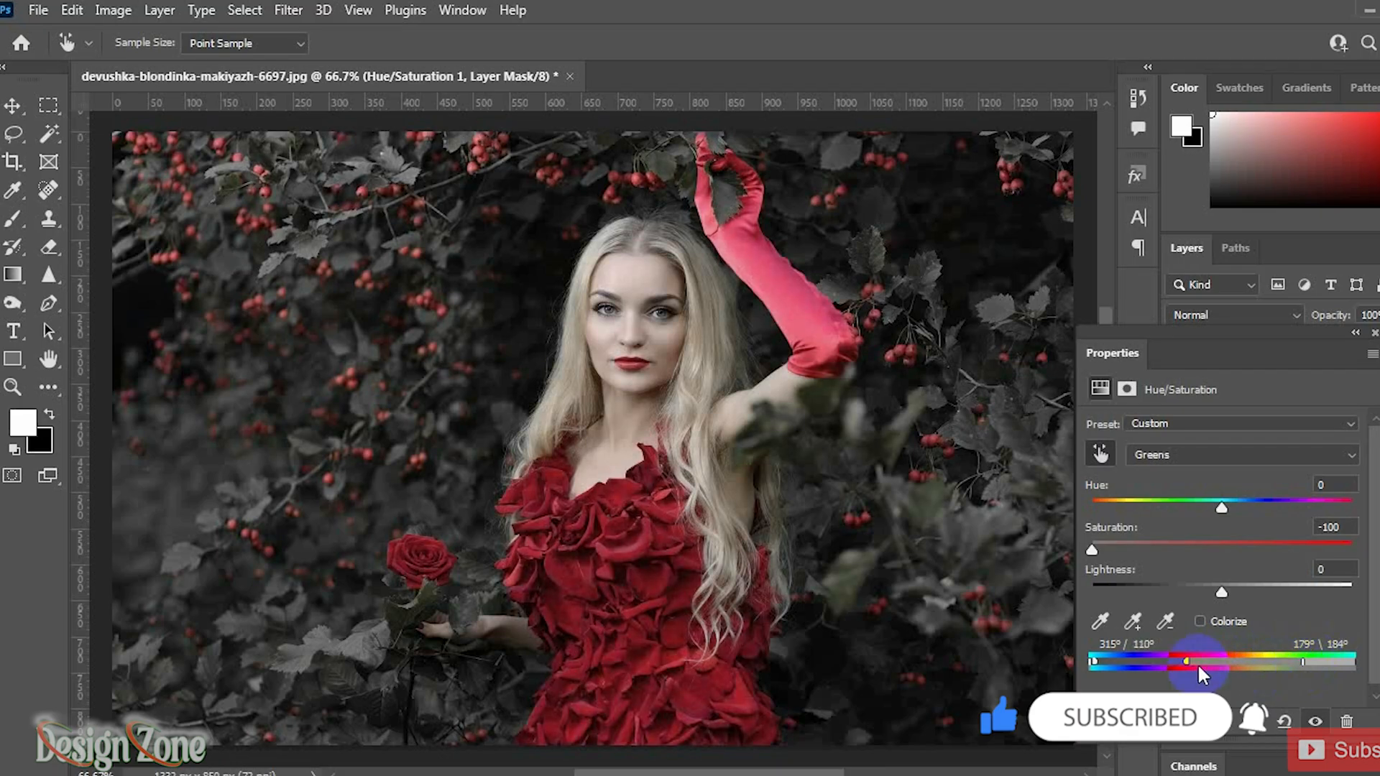
{"action": "left_click_drag", "start_coordinate": [1202, 675], "coordinate": [1211, 668]}
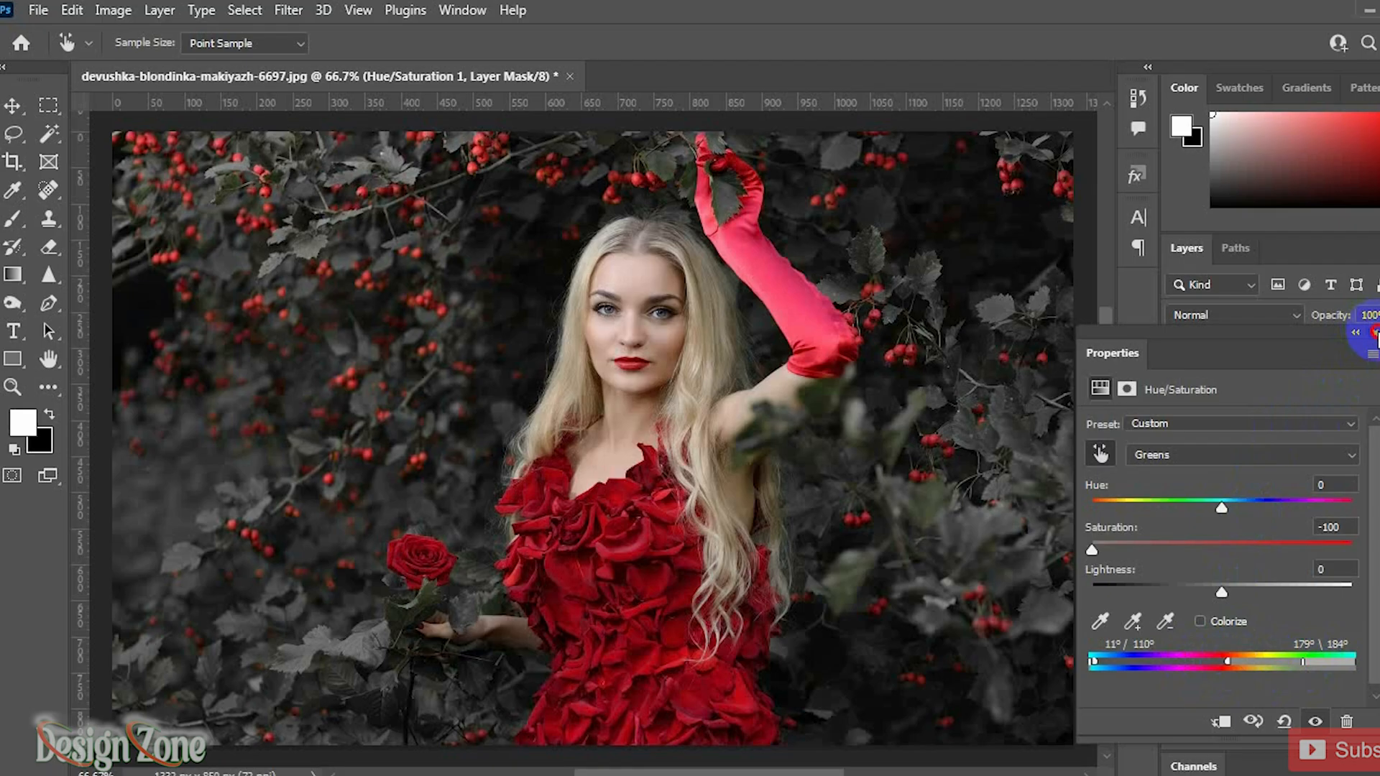
Step: Toggle the Hue/Saturation layer's visibility off and on to compare before and after
{"action": "left_click", "coordinate": [1357, 332]}
{"action": "left_click", "coordinate": [1178, 381]}
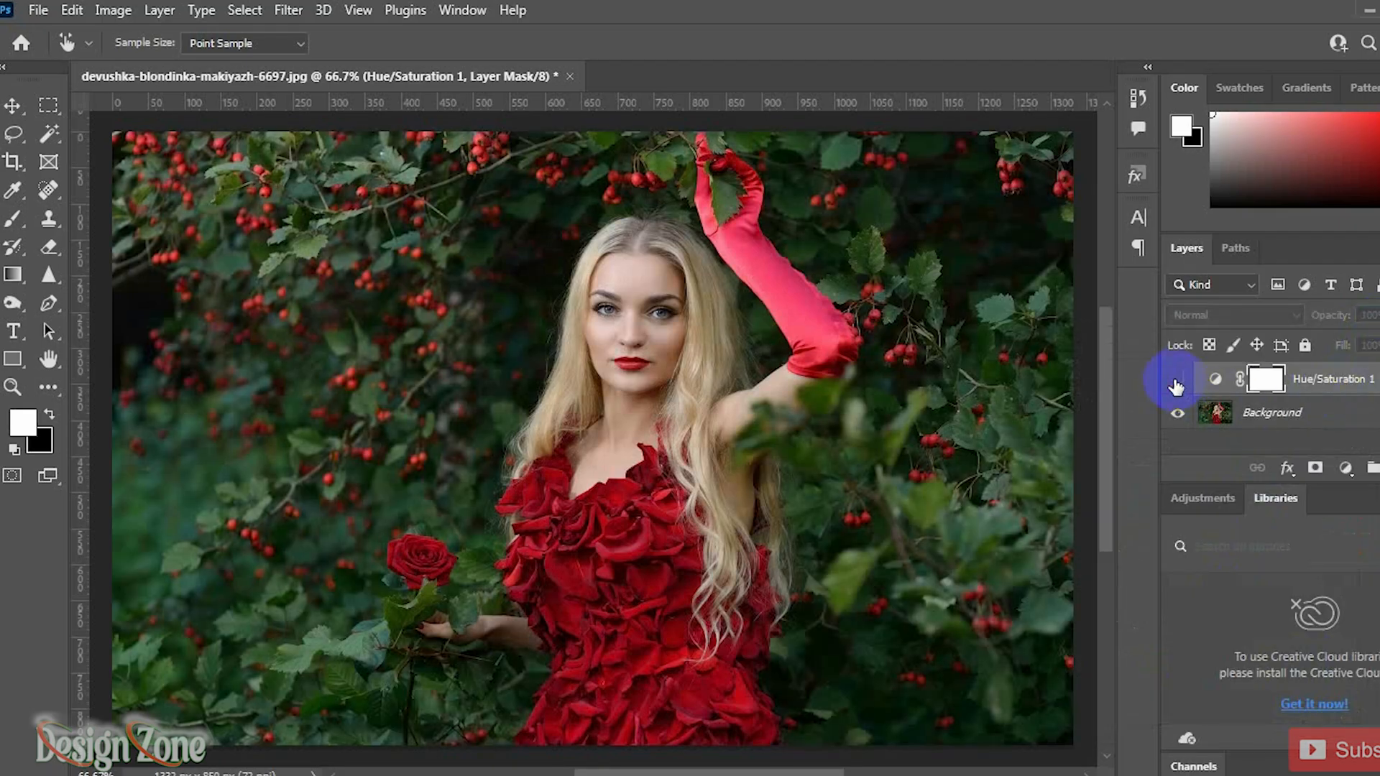
{"action": "left_click", "coordinate": [1176, 381]}
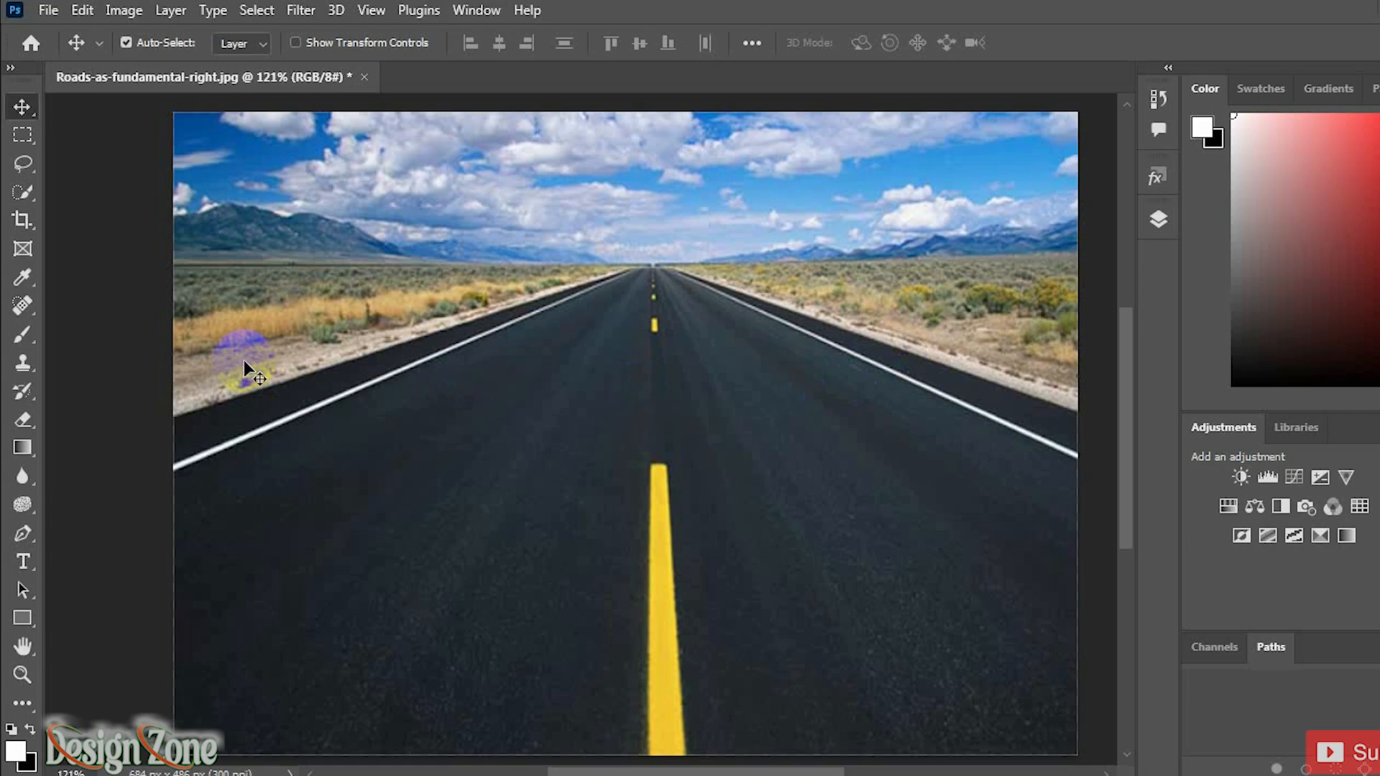
Step: Remove the yellow centre line from the road with the Spot Healing Brush Tool
{"action": "left_click", "coordinate": [23, 306]}
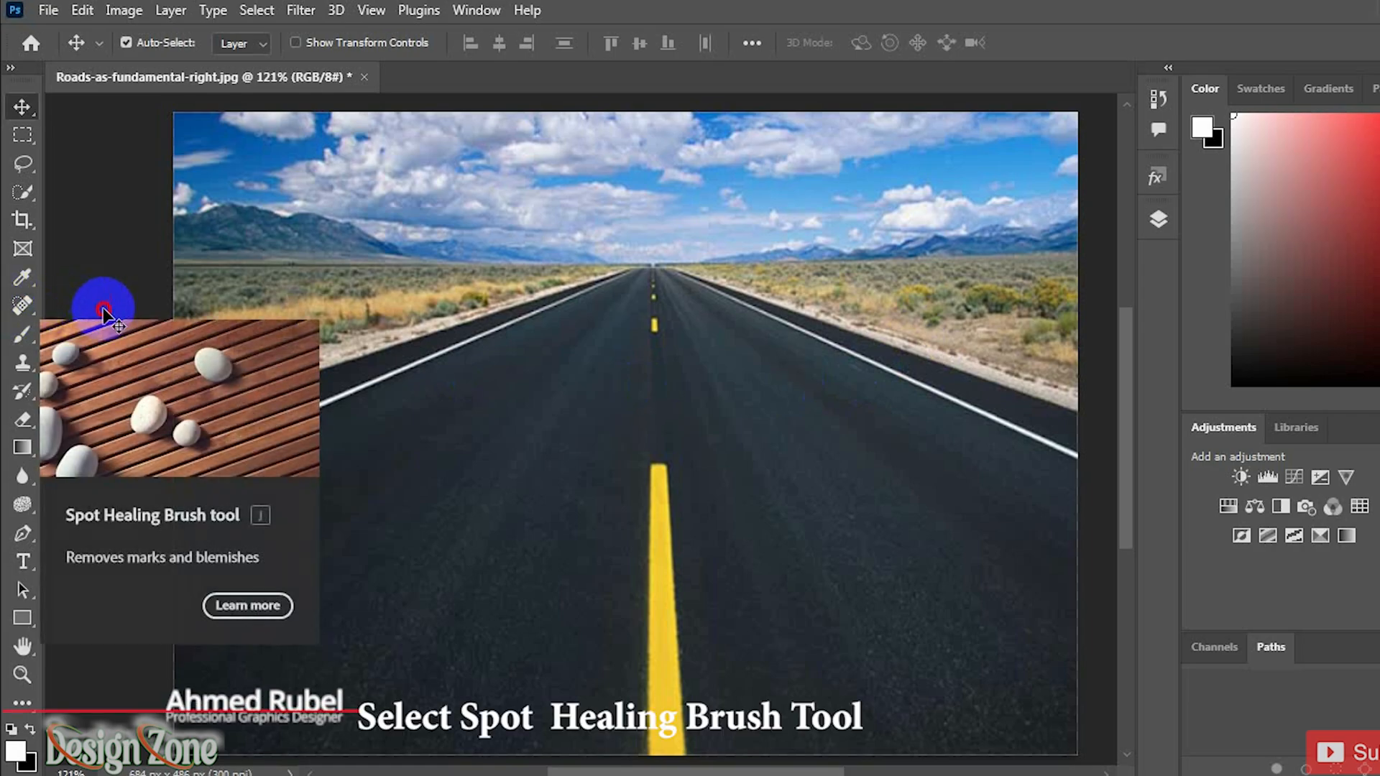
{"action": "left_click_drag", "start_coordinate": [22, 305], "coordinate": [82, 309]}
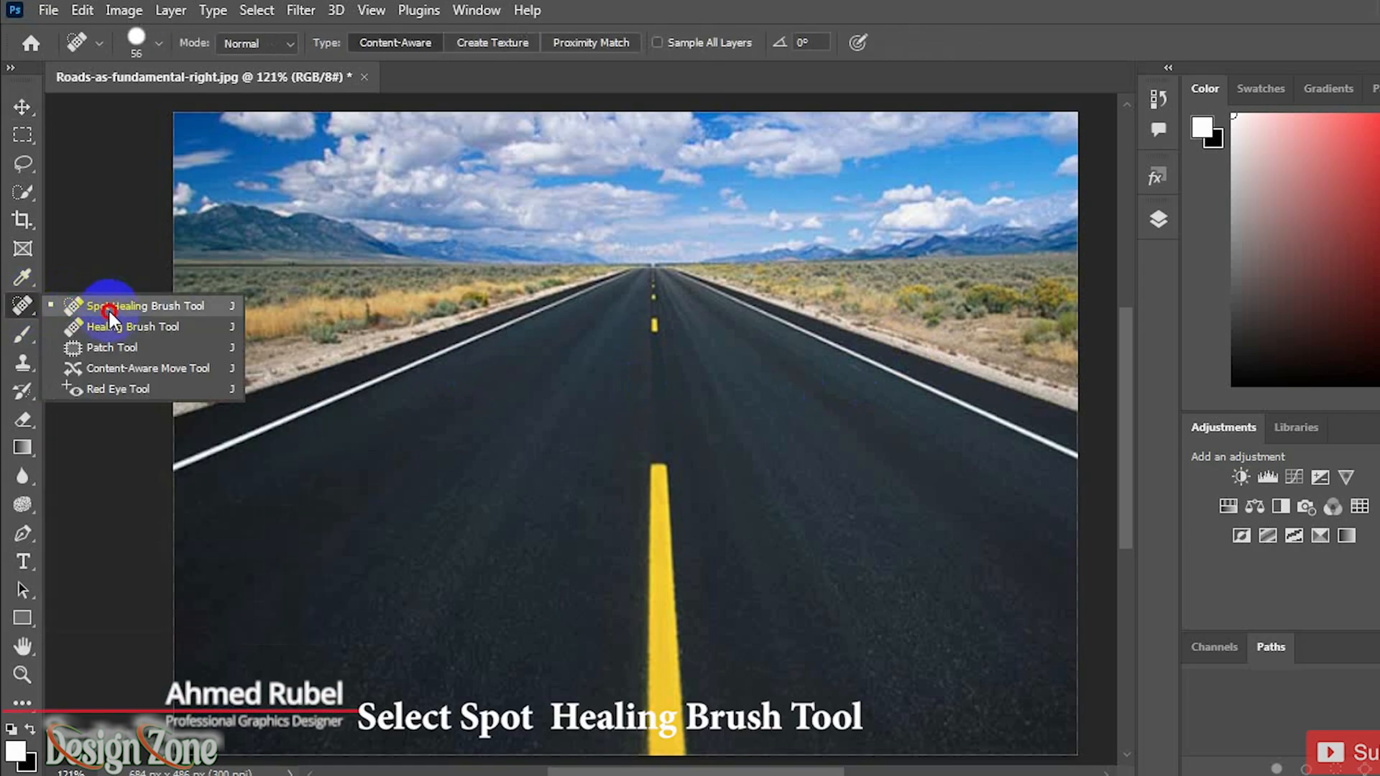
{"action": "left_click_drag", "start_coordinate": [647, 435], "coordinate": [637, 726]}
{"action": "left_click", "coordinate": [647, 314]}
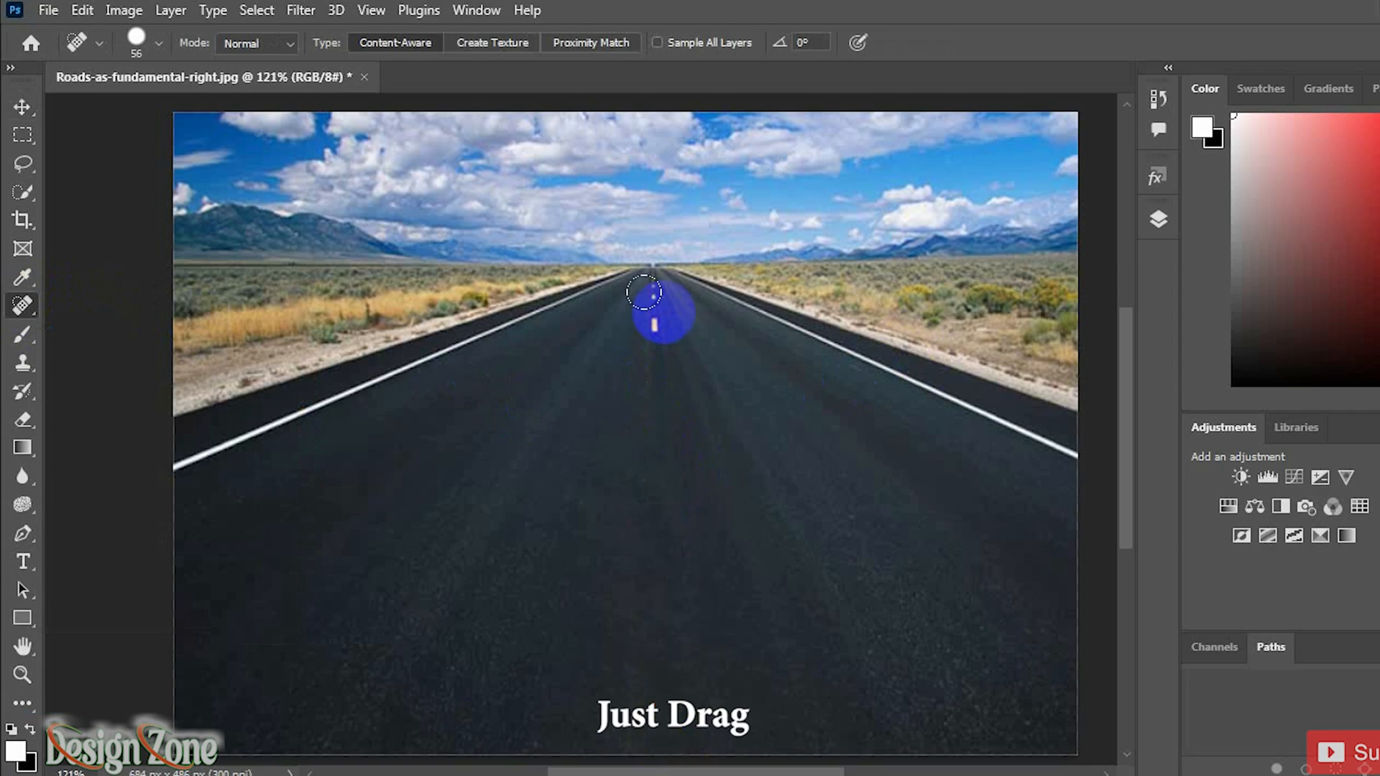
{"action": "left_click_drag", "start_coordinate": [643, 292], "coordinate": [641, 347]}
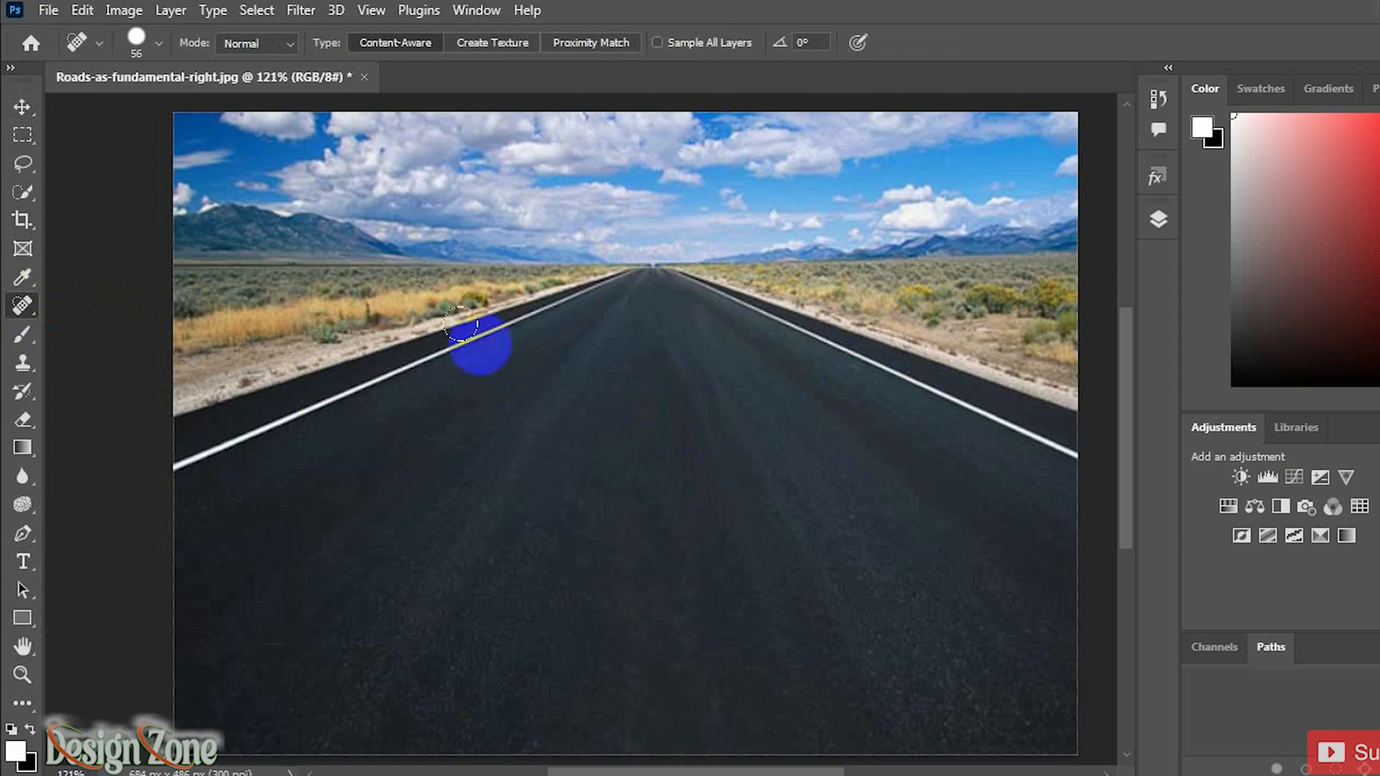
Step: Place the Girl-in-water image from the desktop into the road document and commit the placement
{"action": "left_click", "coordinate": [20, 110]}
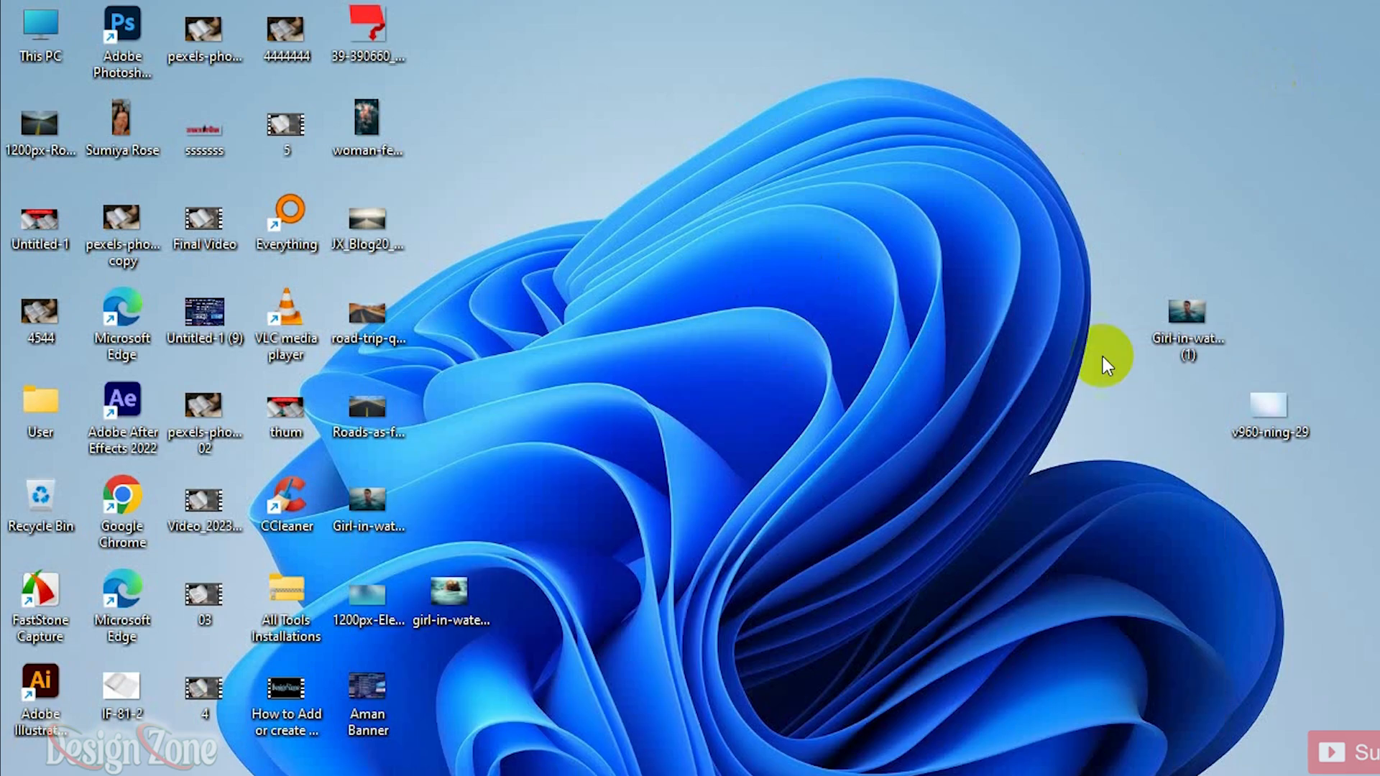
{"action": "left_click_drag", "start_coordinate": [1184, 317], "coordinate": [715, 540]}
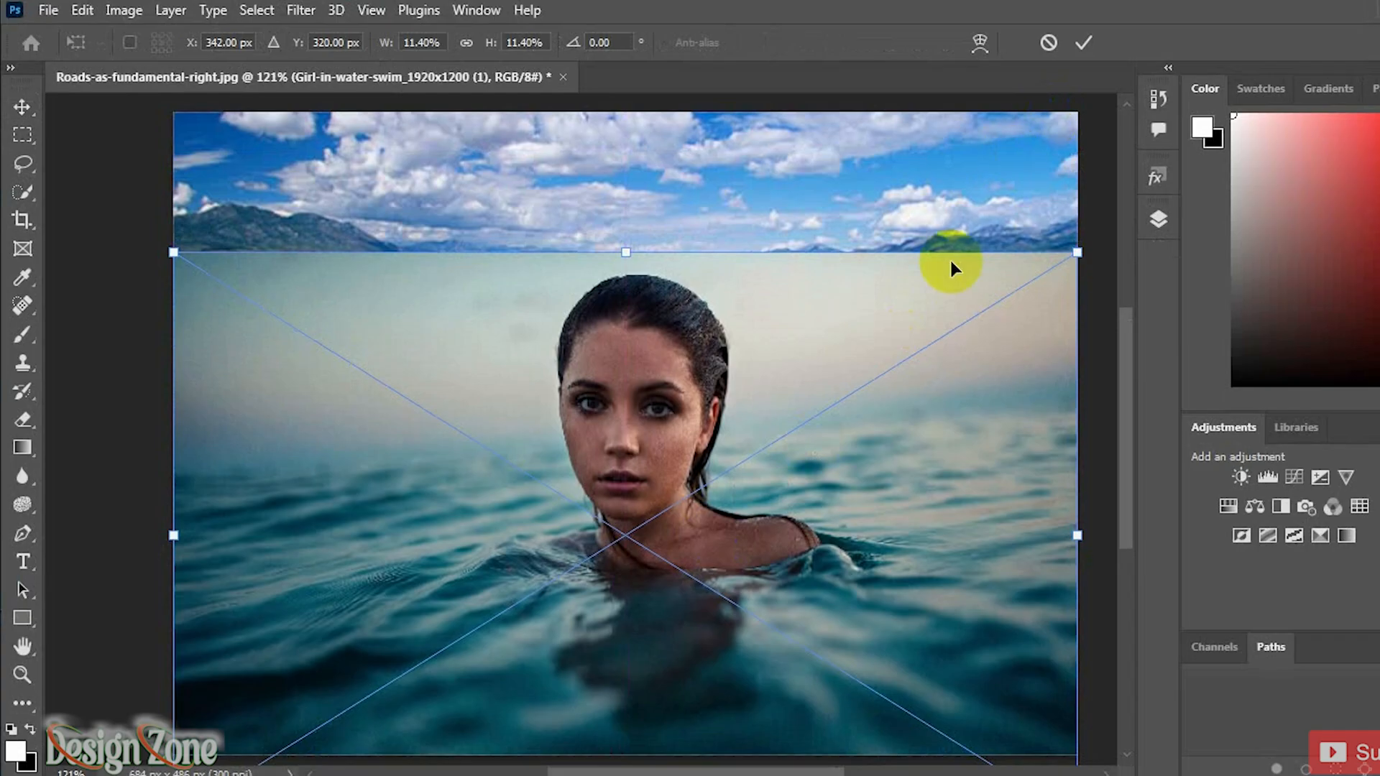
{"action": "left_click", "coordinate": [1085, 45]}
{"action": "left_click", "coordinate": [1161, 229]}
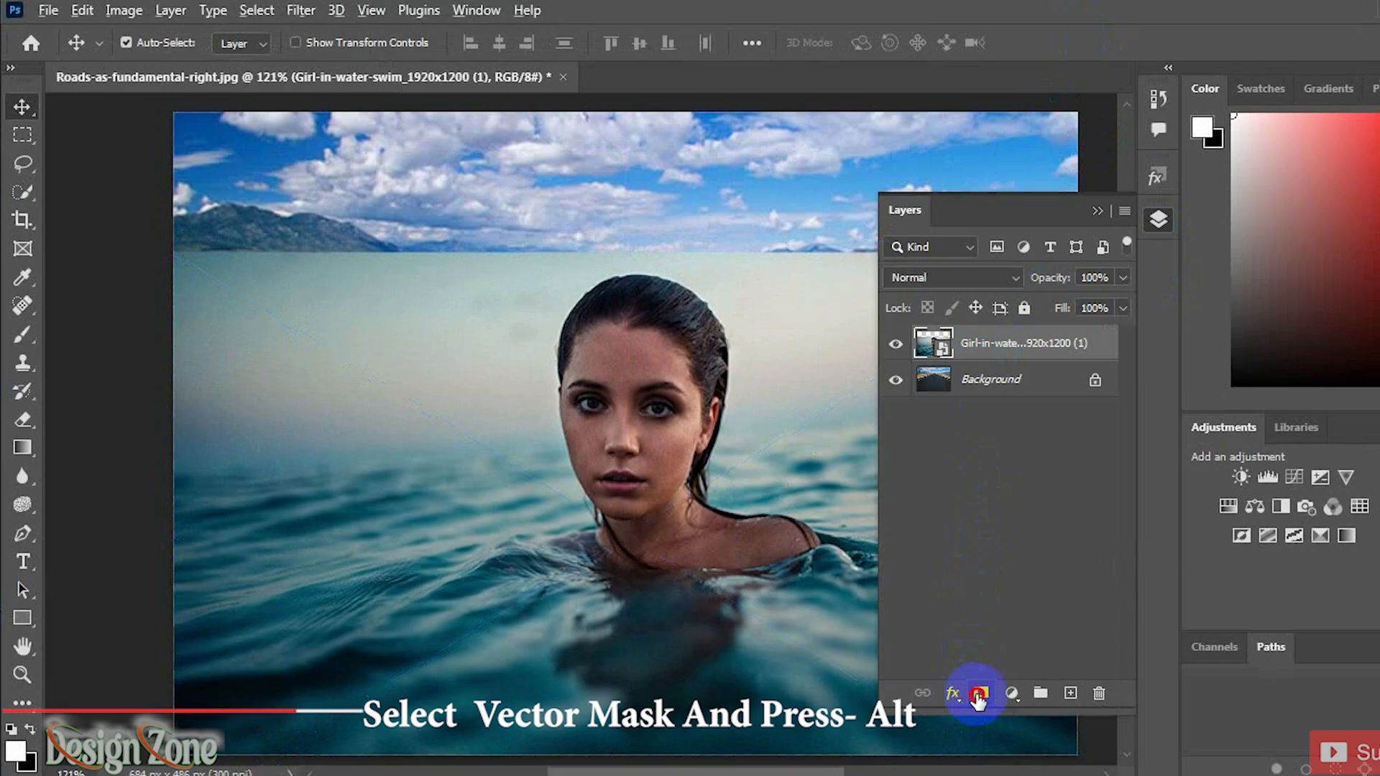
Step: Add a hide-all black layer mask to the girl layer and set the foreground colour to white ffffff
{"action": "left_click", "coordinate": [981, 694], "text": "alt"}
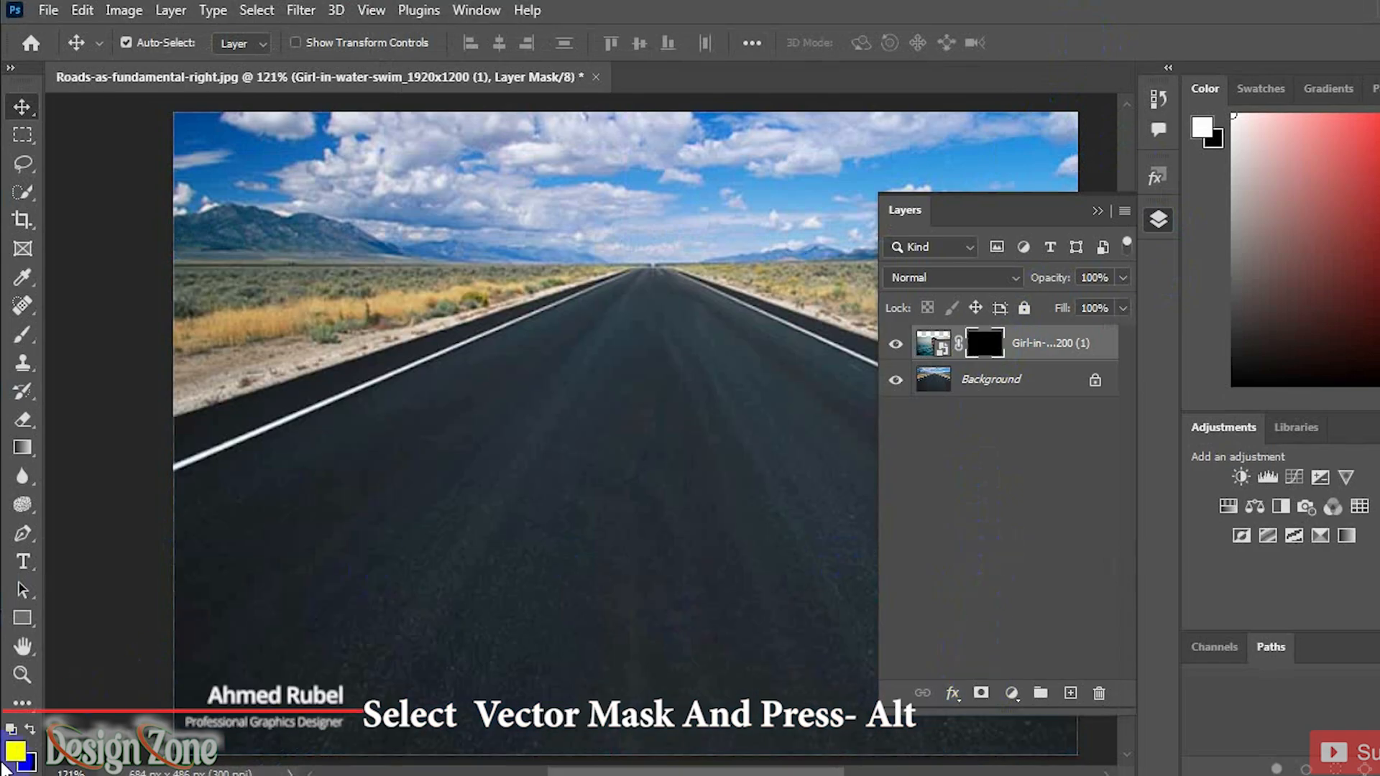
{"action": "left_click", "coordinate": [14, 751]}
{"action": "left_click_drag", "start_coordinate": [838, 372], "coordinate": [748, 233]}
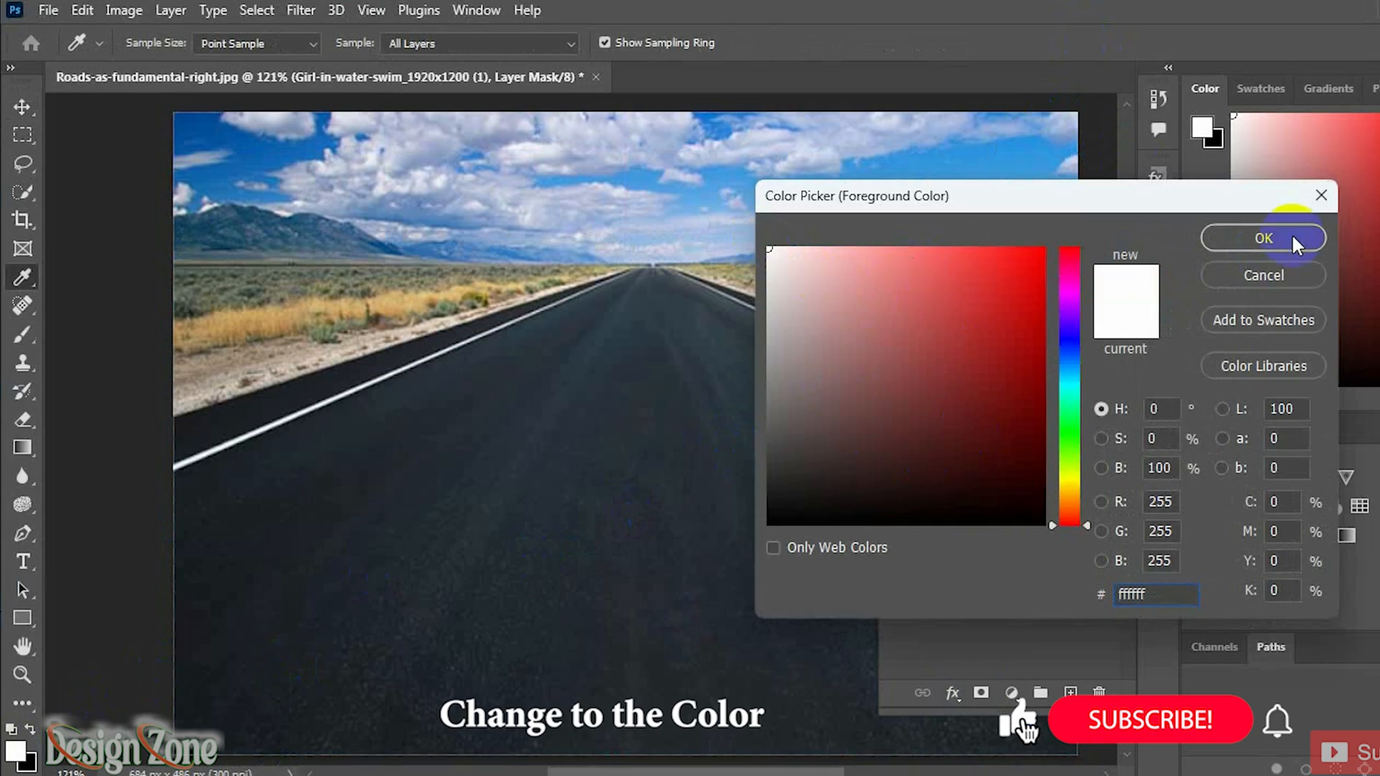
{"action": "left_click", "coordinate": [1264, 238]}
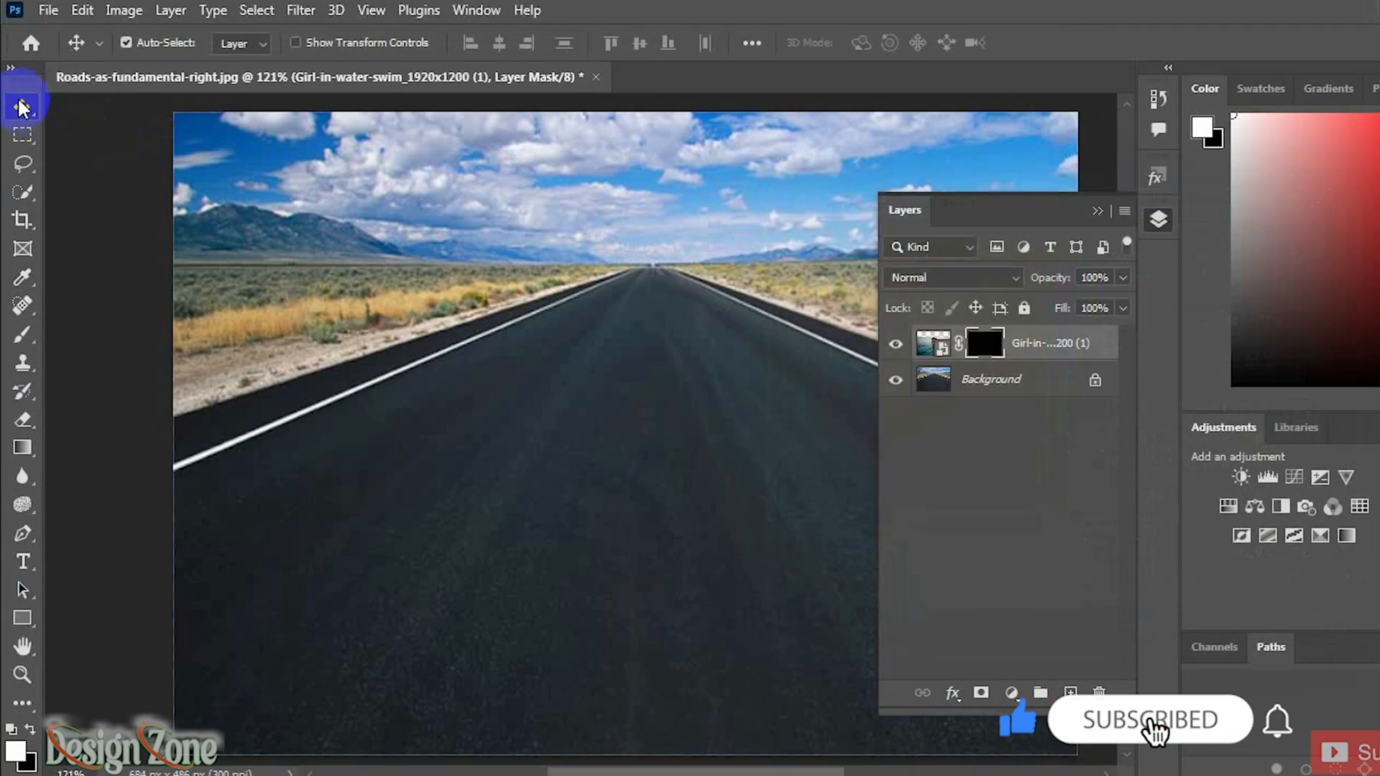
Step: Switch to the Brush Tool and paint white on the girl layer's mask to reveal her over the road
{"action": "left_click", "coordinate": [24, 335]}
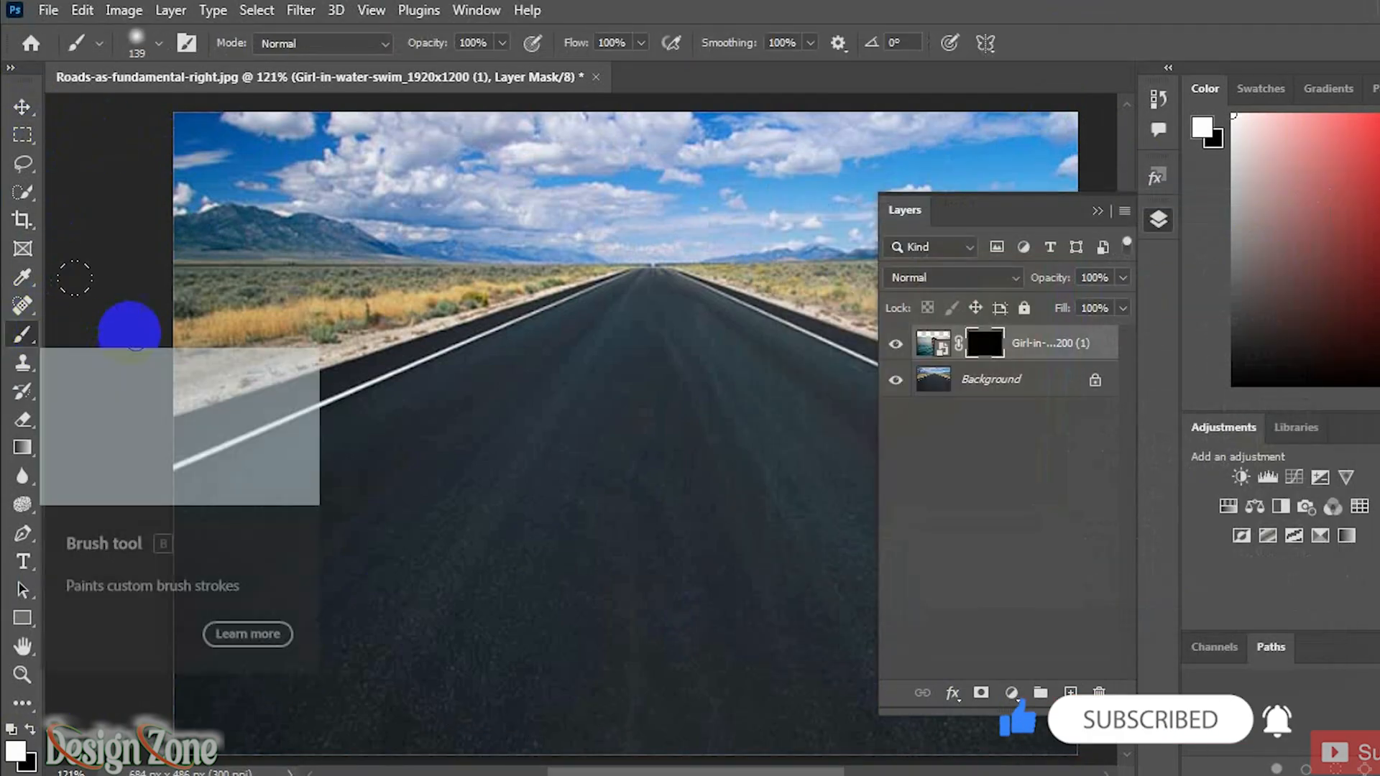
{"action": "right_click", "coordinate": [24, 336]}
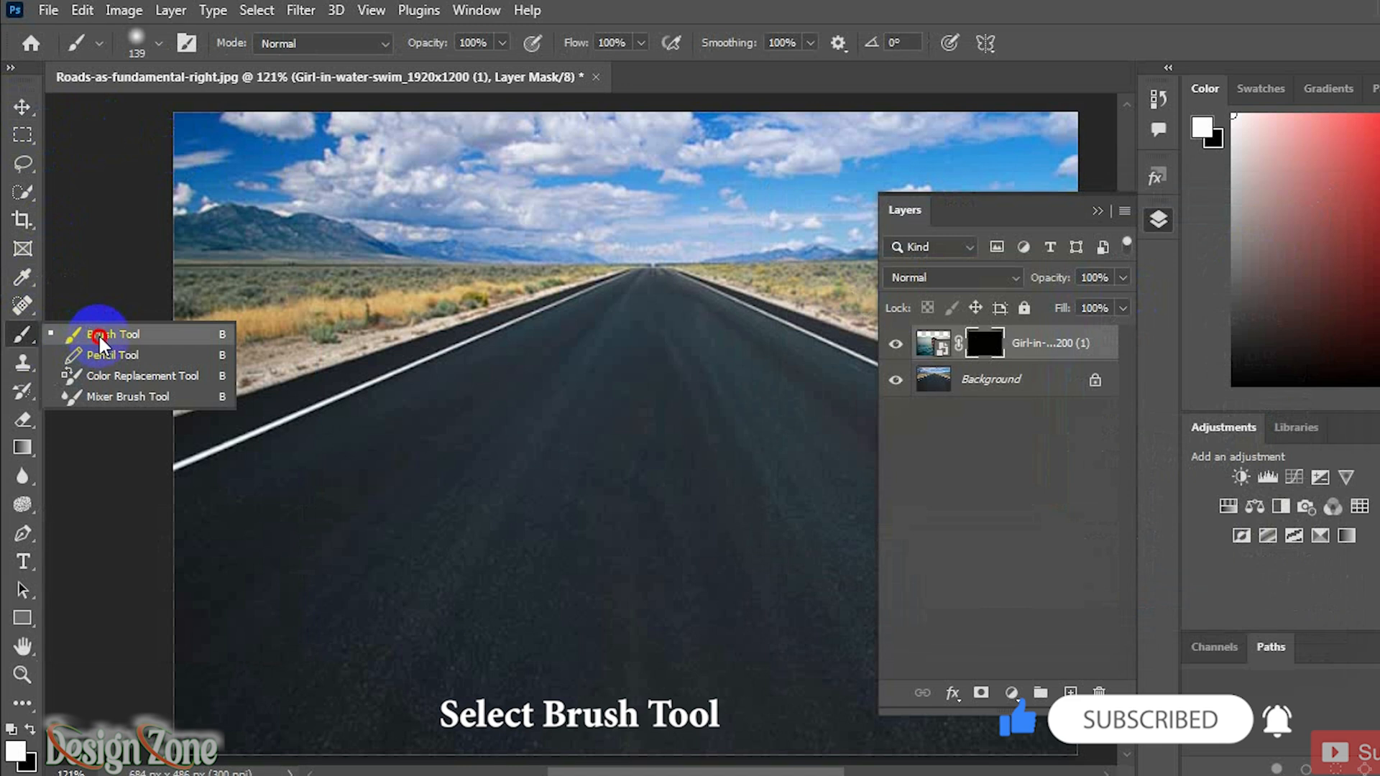
{"action": "left_click", "coordinate": [94, 334]}
{"action": "mouse_move", "coordinate": [680, 486]}
{"action": "left_mouse_down"}
{"action": "mouse_move", "coordinate": [536, 513]}
{"action": "mouse_move", "coordinate": [625, 533]}
{"action": "mouse_move", "coordinate": [878, 637]}
{"action": "mouse_move", "coordinate": [216, 650]}
{"action": "mouse_move", "coordinate": [1112, 745]}
{"action": "mouse_move", "coordinate": [653, 317]}
{"action": "mouse_move", "coordinate": [607, 632]}
{"action": "mouse_move", "coordinate": [570, 422]}
{"action": "mouse_move", "coordinate": [422, 447]}
{"action": "mouse_move", "coordinate": [231, 595]}
{"action": "mouse_move", "coordinate": [1048, 749]}
{"action": "mouse_move", "coordinate": [851, 555]}
{"action": "mouse_move", "coordinate": [885, 522]}
{"action": "mouse_move", "coordinate": [878, 460]}
{"action": "left_mouse_up"}
{"action": "mouse_move", "coordinate": [686, 360]}
{"action": "left_mouse_down"}
{"action": "mouse_move", "coordinate": [638, 351]}
{"action": "mouse_move", "coordinate": [650, 369]}
{"action": "mouse_move", "coordinate": [548, 391]}
{"action": "mouse_move", "coordinate": [715, 385]}
{"action": "mouse_move", "coordinate": [793, 447]}
{"action": "left_mouse_up"}
{"action": "mouse_move", "coordinate": [838, 645]}
{"action": "left_mouse_down"}
{"action": "mouse_move", "coordinate": [240, 690]}
{"action": "mouse_move", "coordinate": [1078, 717]}
{"action": "left_mouse_up"}
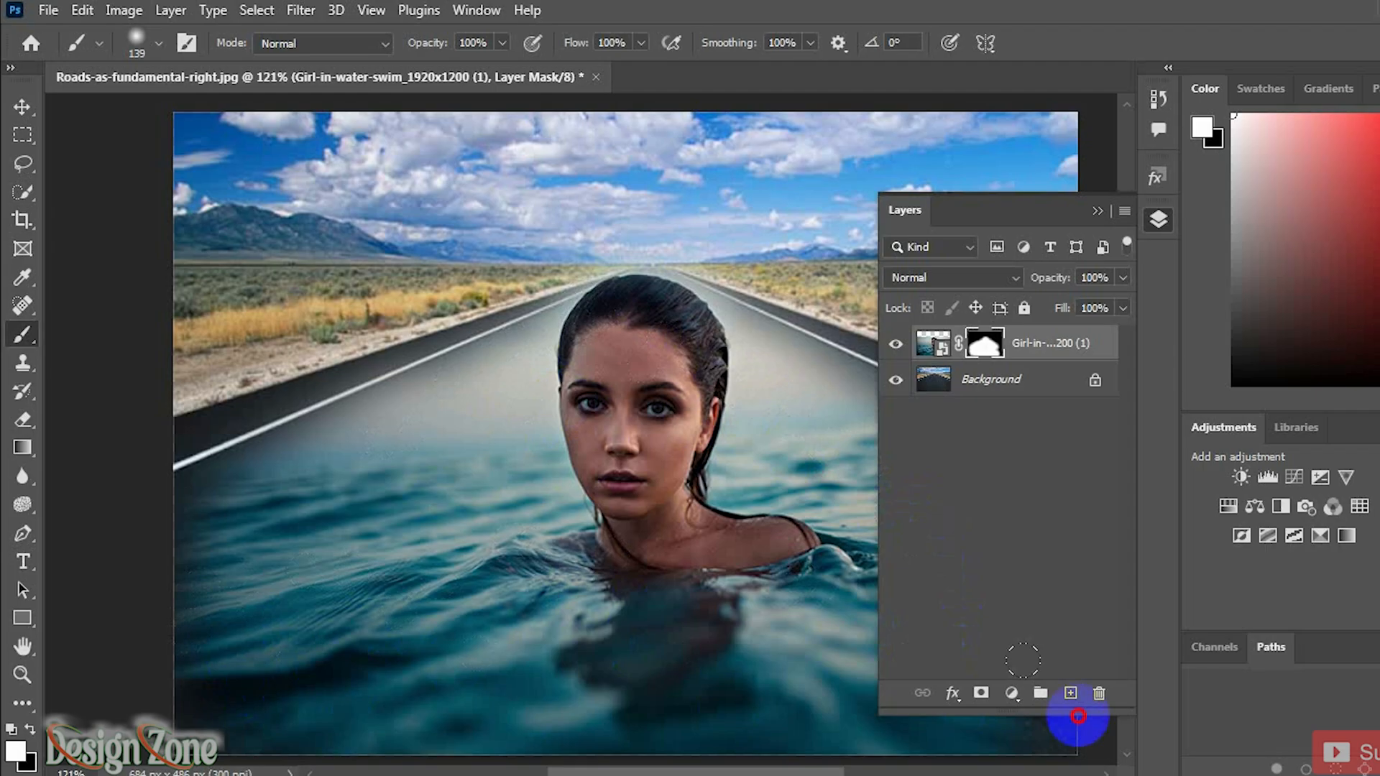
Step: Add a Hue/Saturation adjustment layer above the girl layer and set the Cyans saturation to -100
{"action": "left_click", "coordinate": [998, 577]}
{"action": "left_click", "coordinate": [1026, 351]}
{"action": "left_click", "coordinate": [1017, 528]}
{"action": "left_click", "coordinate": [1012, 694]}
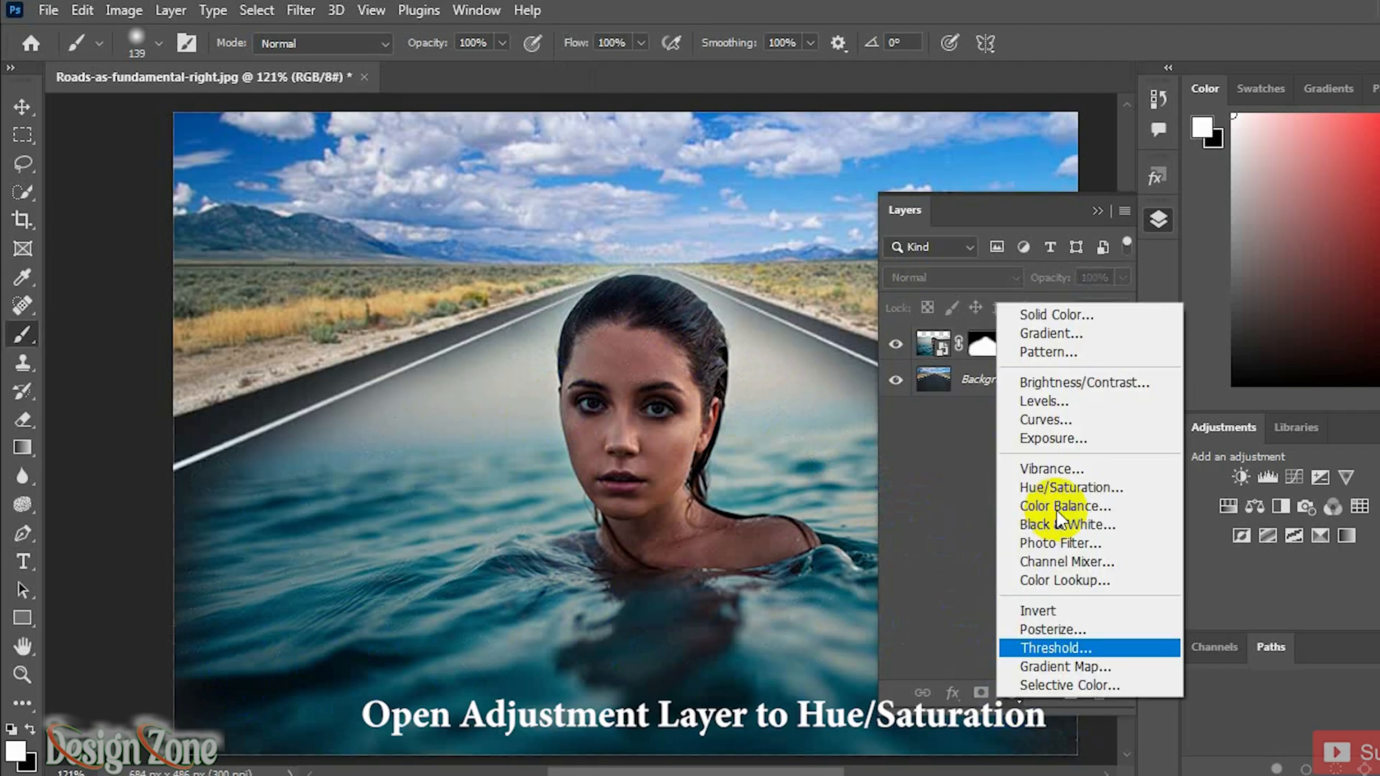
{"action": "left_click", "coordinate": [1076, 489]}
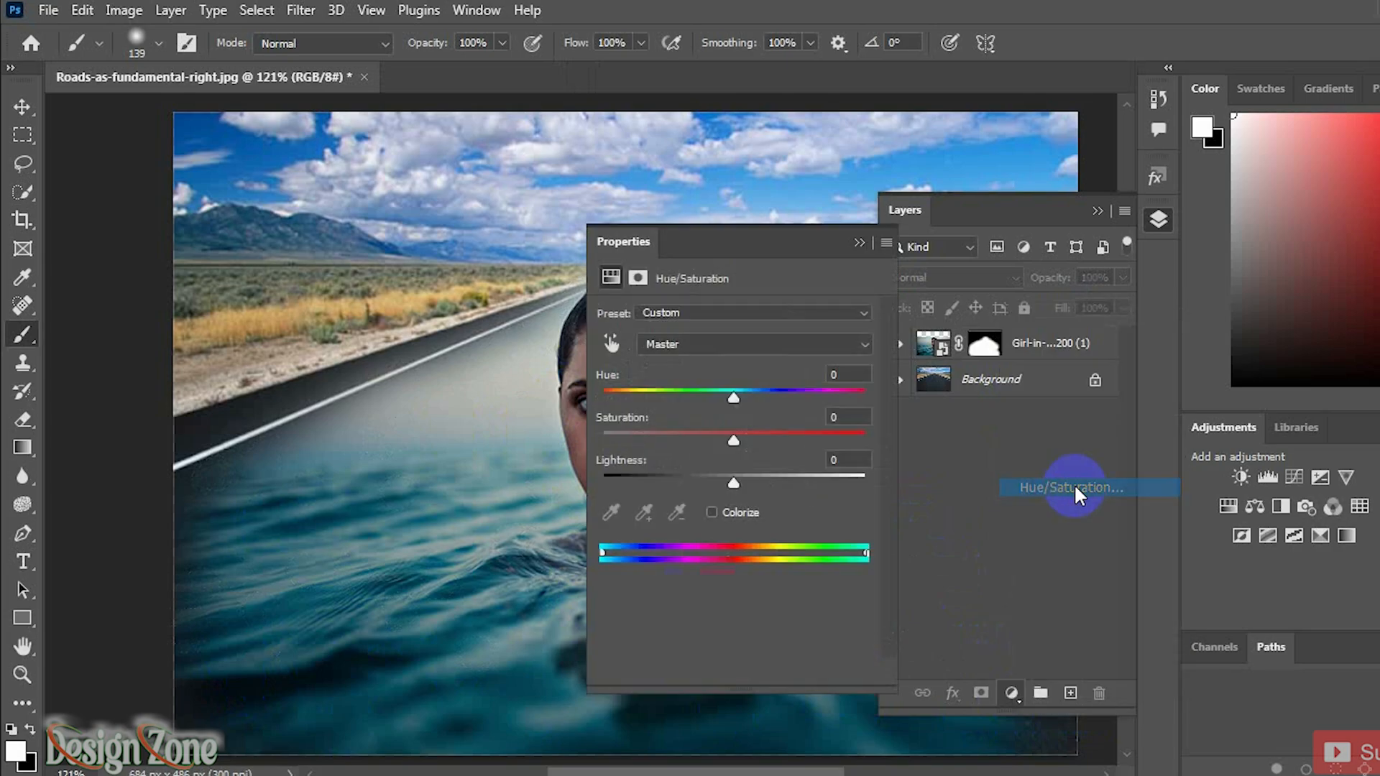
{"action": "left_click_drag", "start_coordinate": [742, 262], "coordinate": [999, 449]}
{"action": "left_click", "coordinate": [979, 536]}
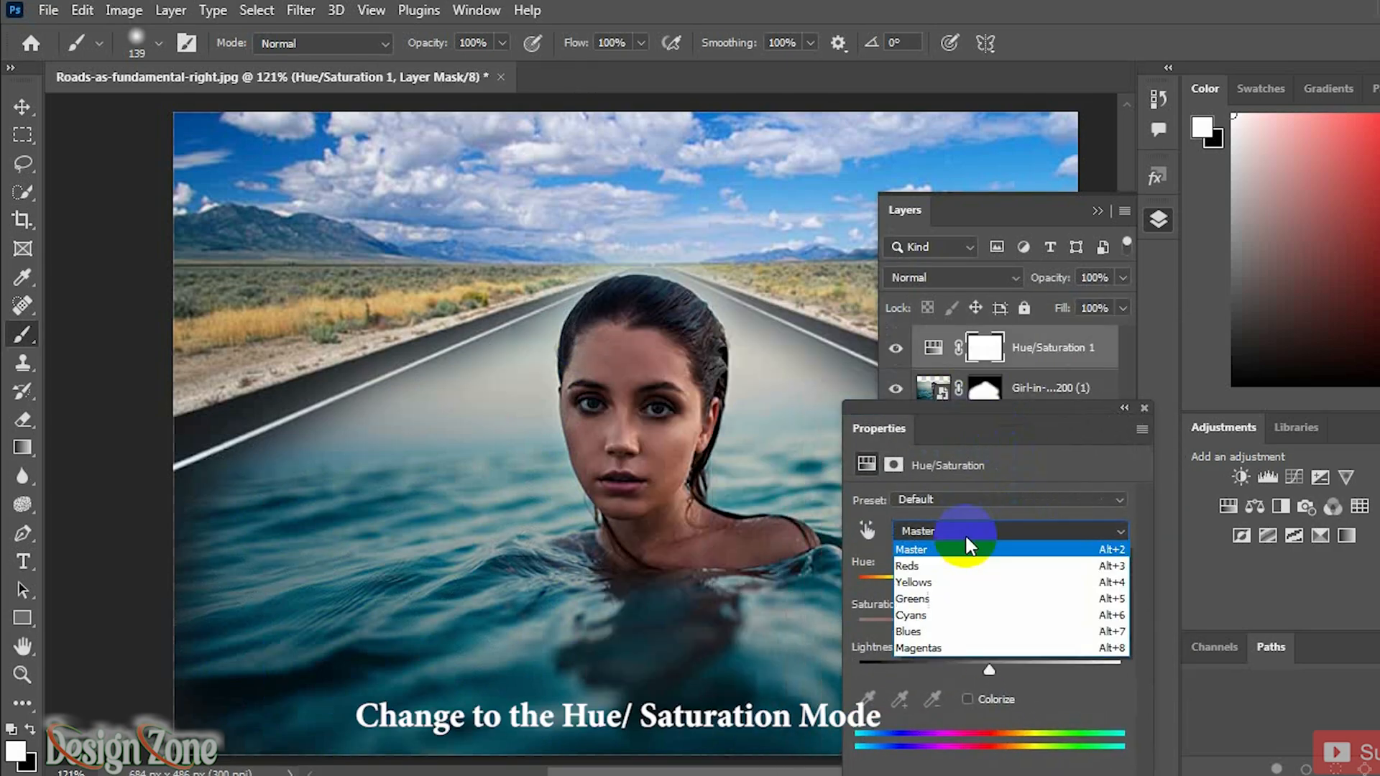
{"action": "left_click", "coordinate": [938, 614]}
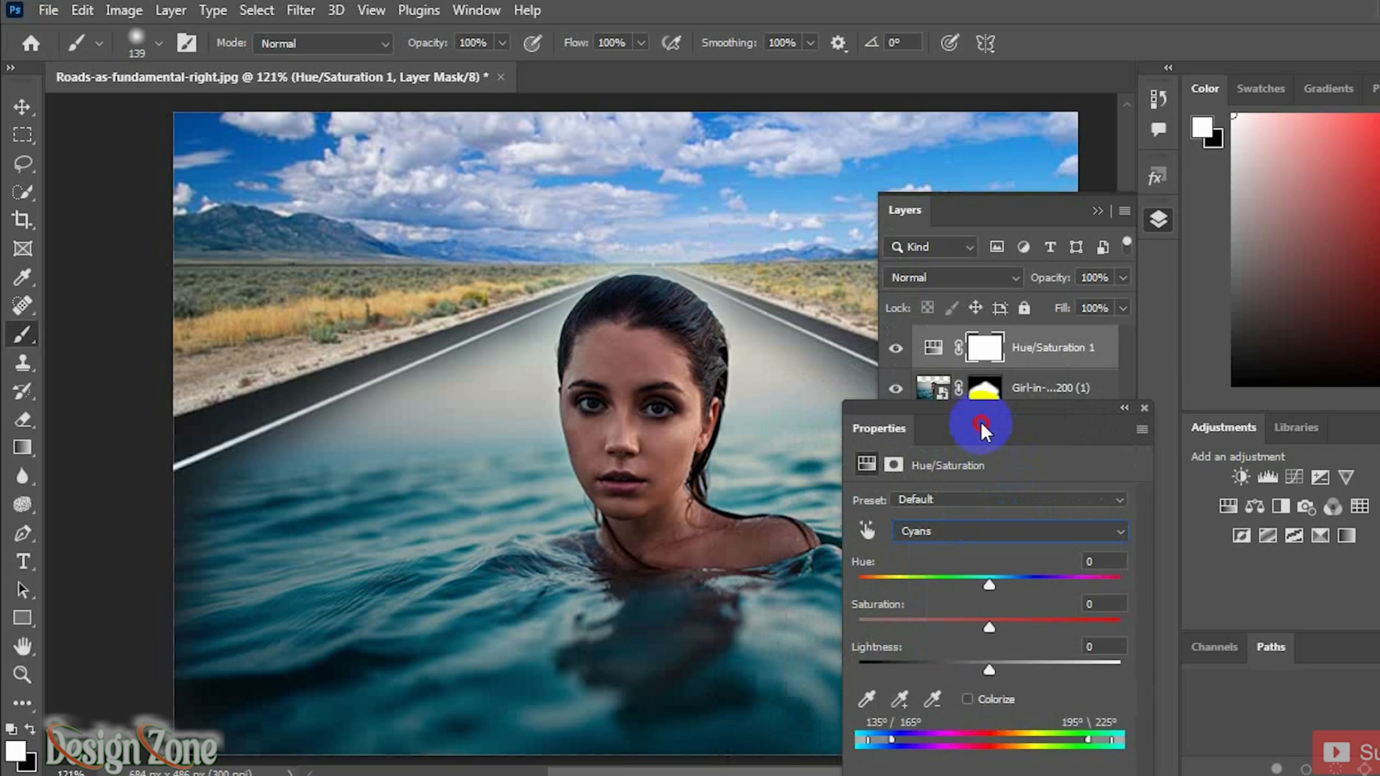
{"action": "left_click_drag", "start_coordinate": [986, 432], "coordinate": [1004, 276]}
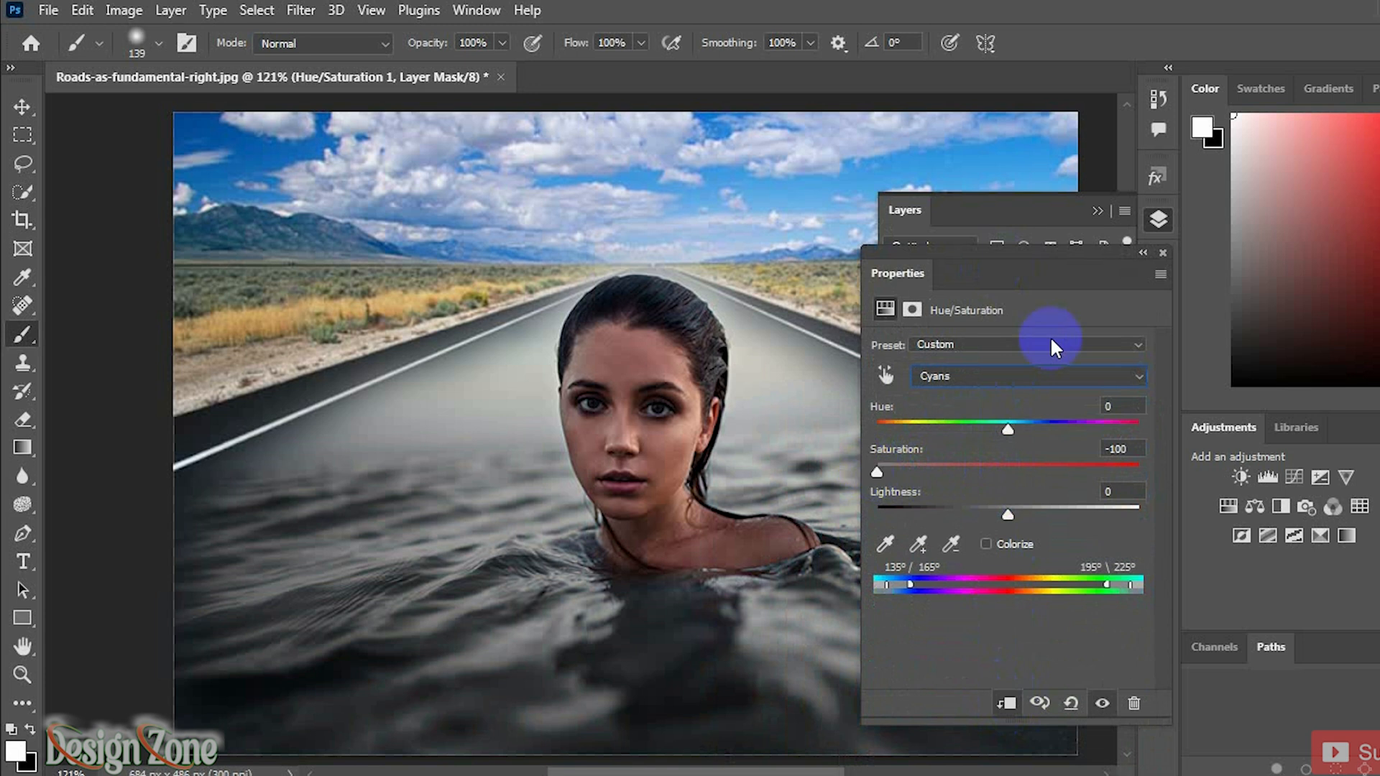
{"action": "left_click", "coordinate": [1163, 253]}
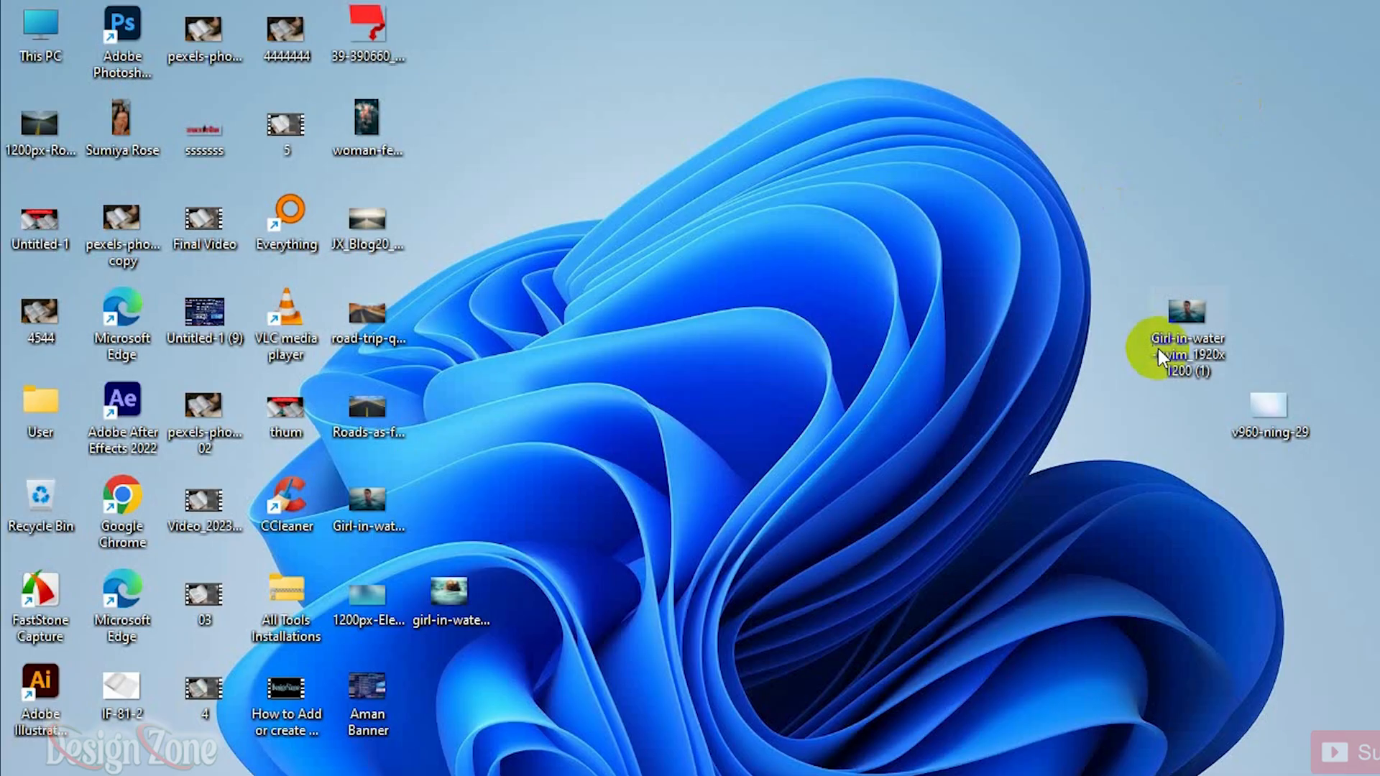
Step: Place the v960-ning-29 image from the desktop into the road document
{"action": "left_click_drag", "start_coordinate": [1265, 405], "coordinate": [694, 370]}
{"action": "left_click_drag", "start_coordinate": [626, 714], "coordinate": [626, 750]}
{"action": "left_click", "coordinate": [1080, 44]}
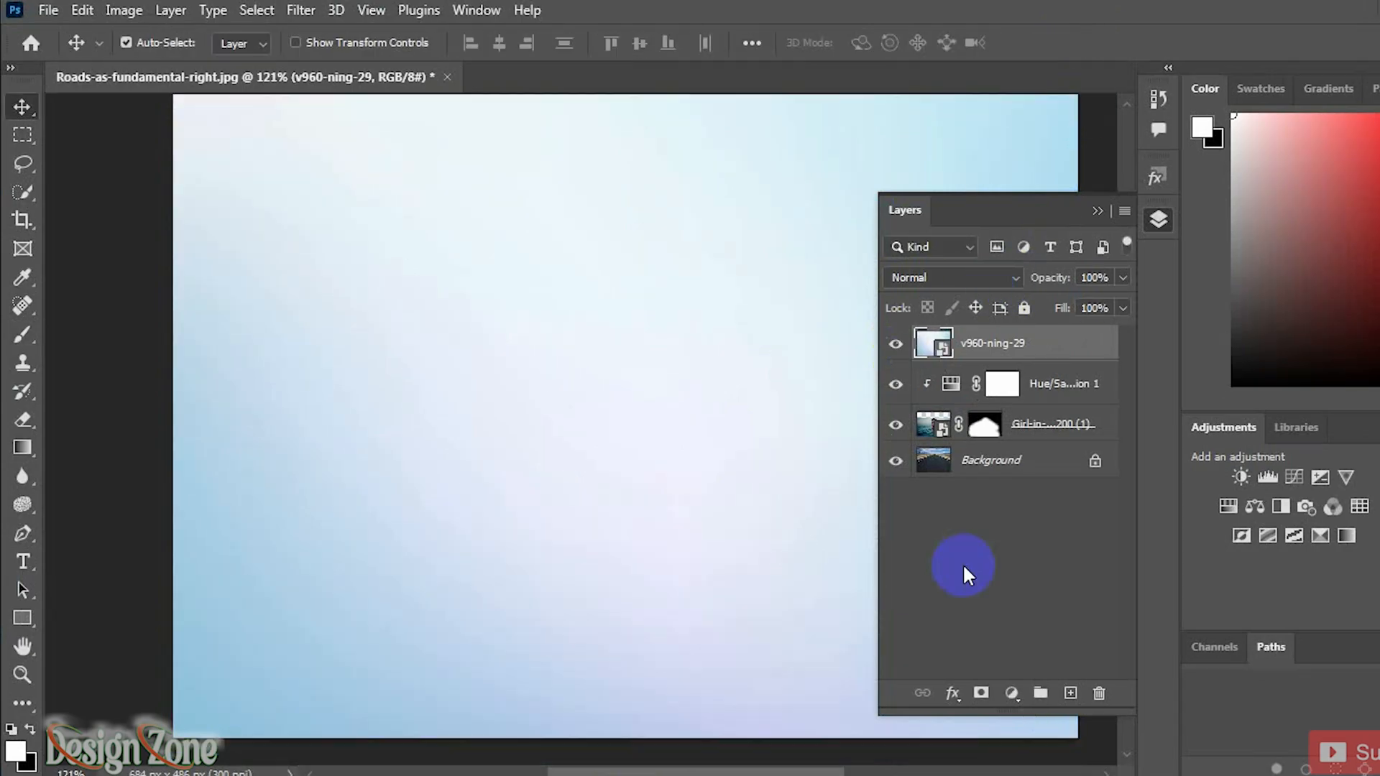
Step: Set the v960-ning-29 layer's blend mode to Color and its opacity to about 37%
{"action": "left_click", "coordinate": [979, 279]}
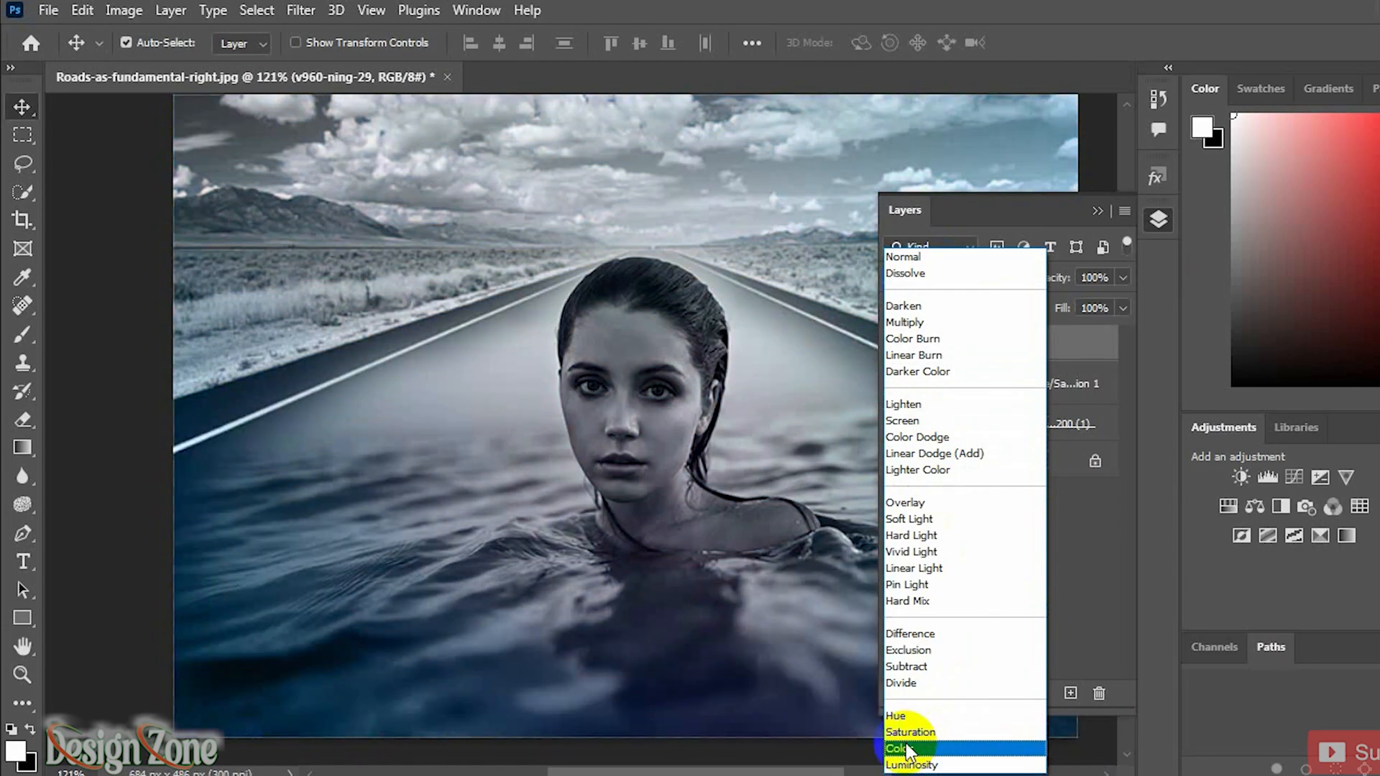
{"action": "left_click", "coordinate": [934, 748]}
{"action": "left_click", "coordinate": [1008, 369]}
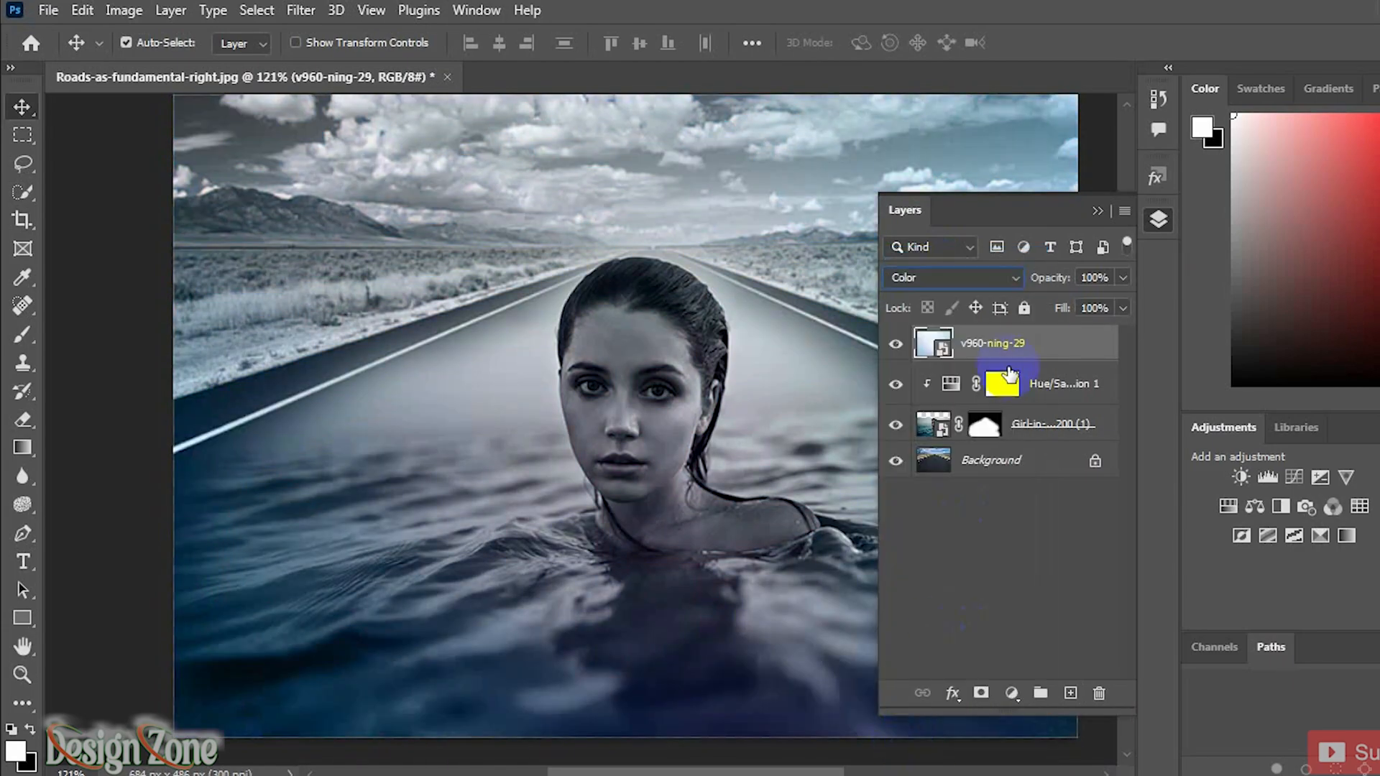
{"action": "left_click", "coordinate": [1124, 281]}
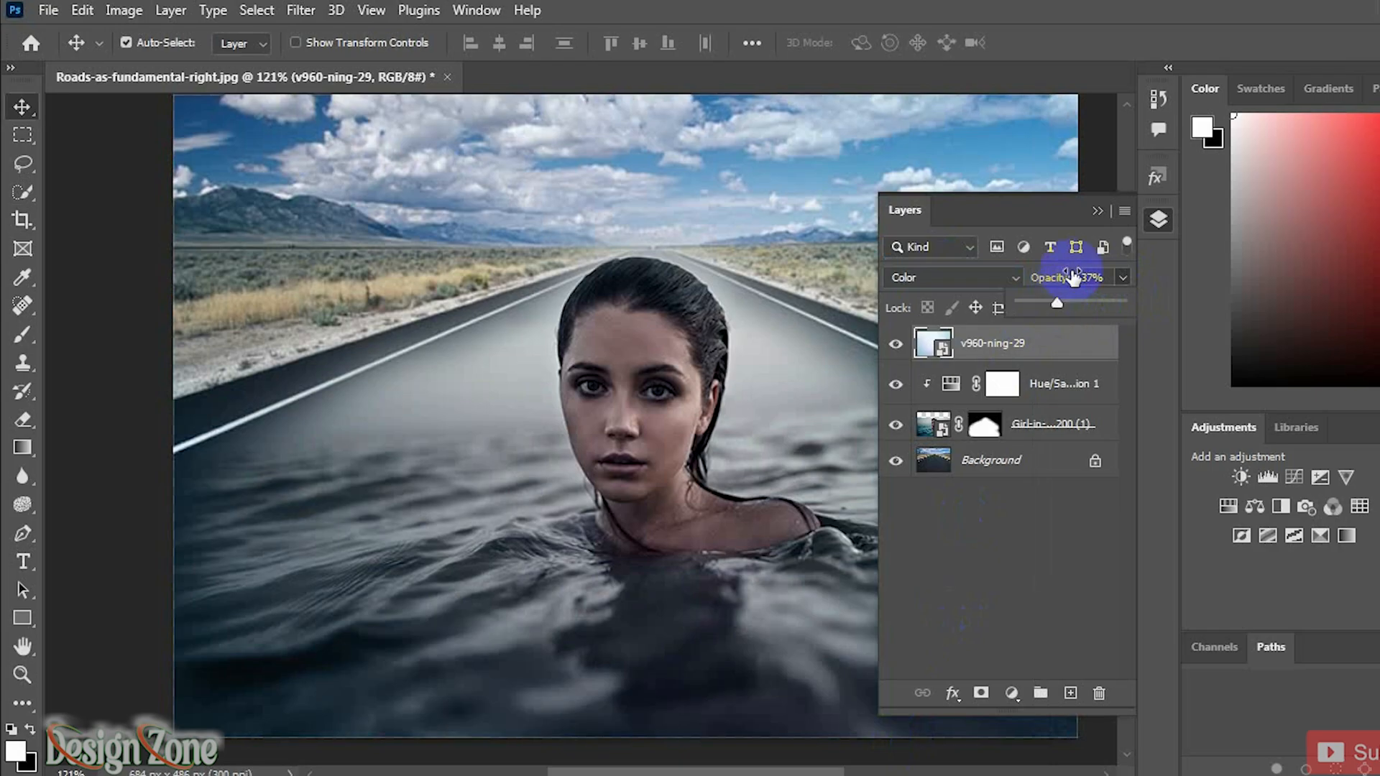
{"action": "left_click", "coordinate": [1093, 211]}
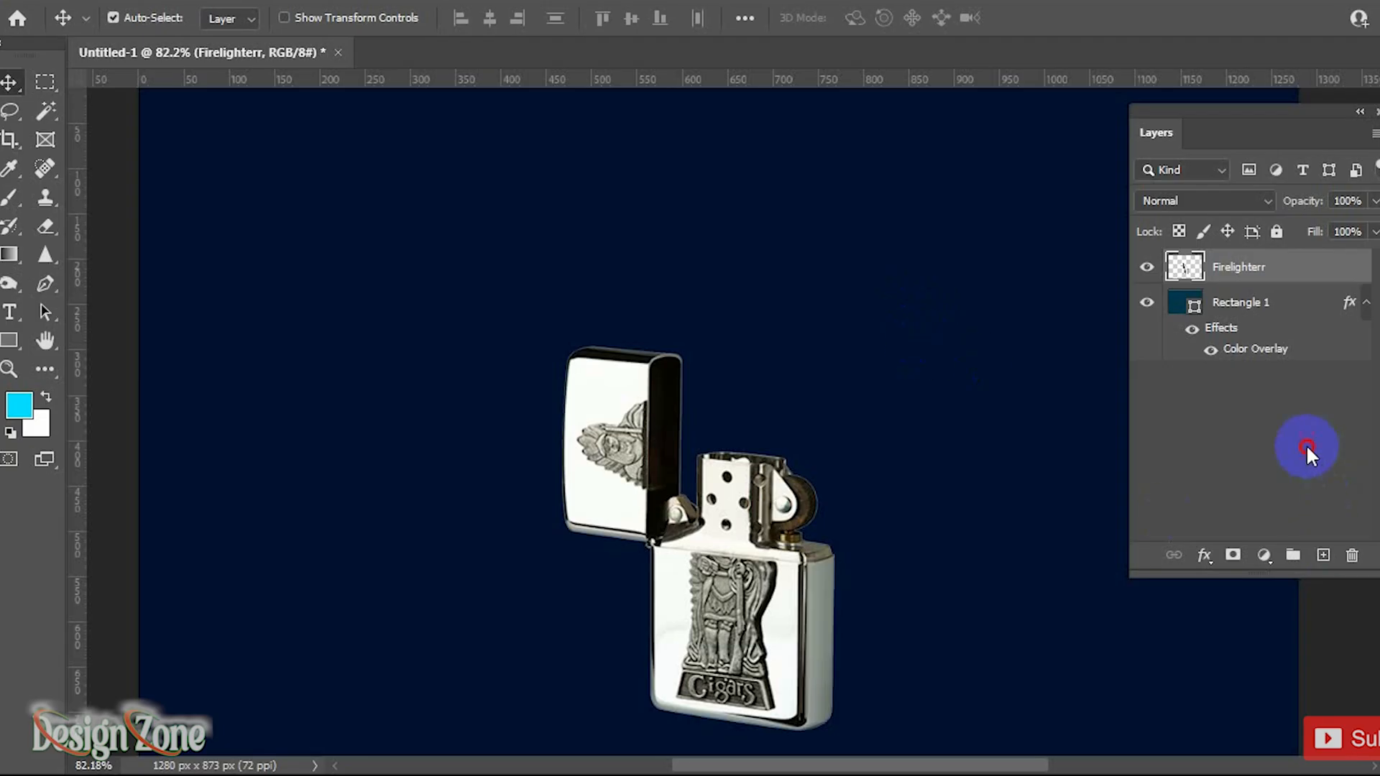
Step: In the lighter document, add a new layer and draw a curved Pen path rising from the lighter's opening
{"action": "left_click", "coordinate": [1324, 555]}
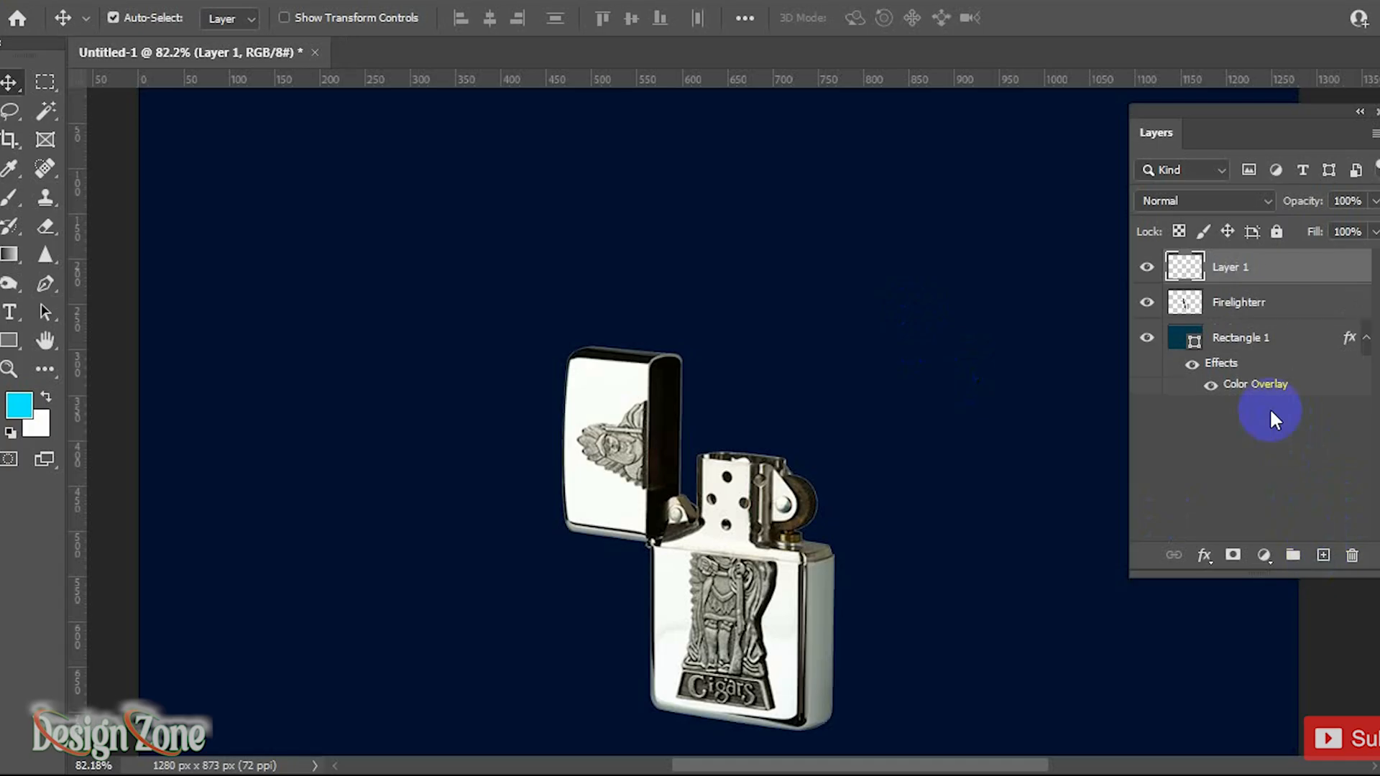
{"action": "left_click", "coordinate": [45, 283]}
{"action": "left_click", "coordinate": [779, 439]}
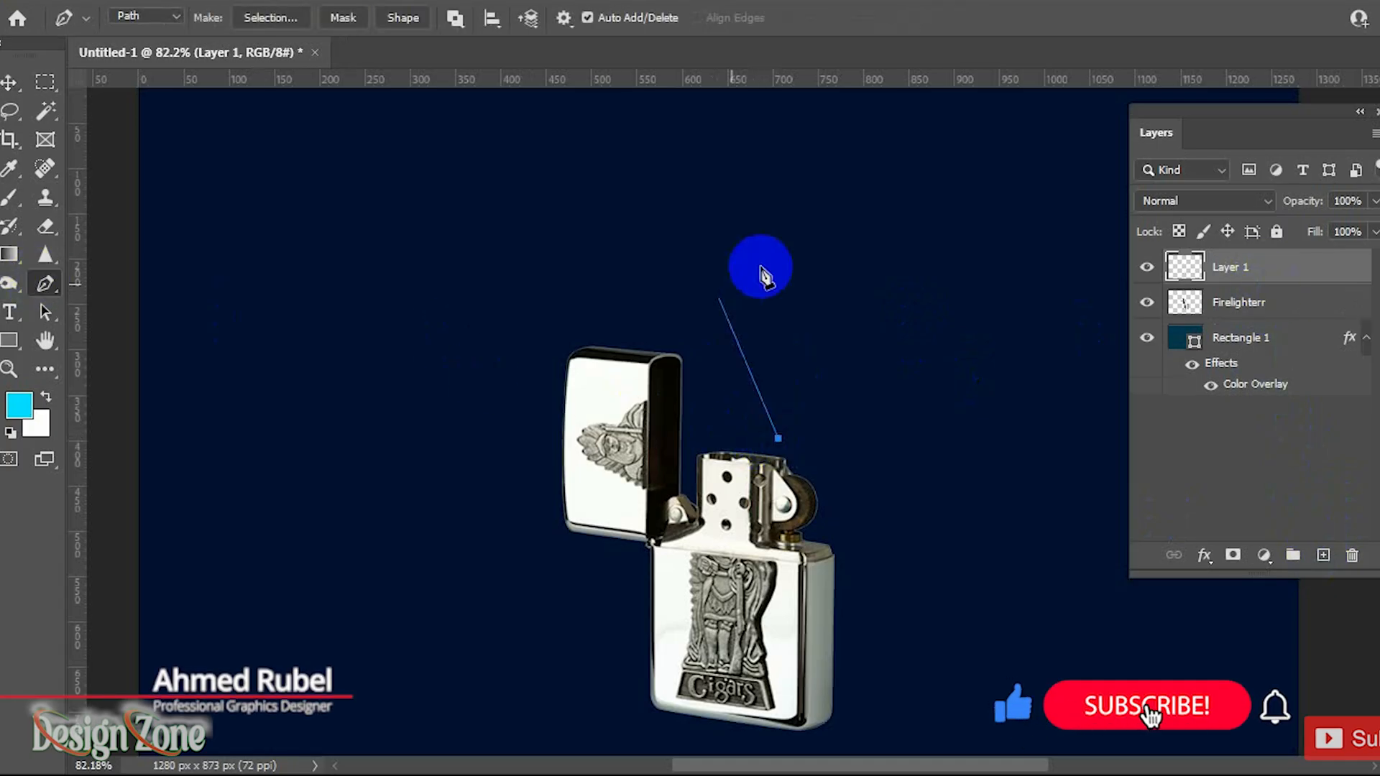
{"action": "left_click_drag", "start_coordinate": [761, 265], "coordinate": [815, 167]}
{"action": "left_click", "coordinate": [744, 89]}
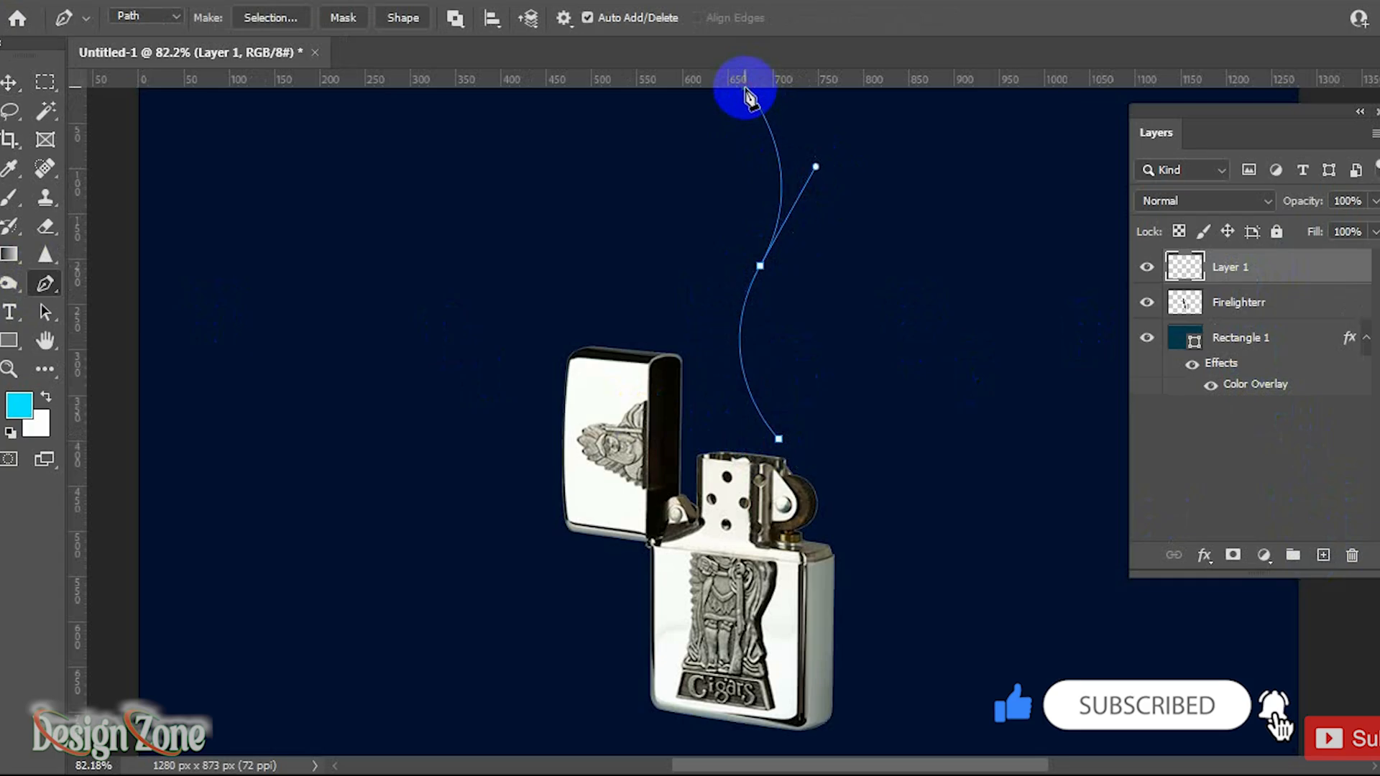
Step: Render a flame along the path with the Flame filter, using Violent style, To The Center shape and Randomize Shapes
{"action": "left_click", "coordinate": [292, 1]}
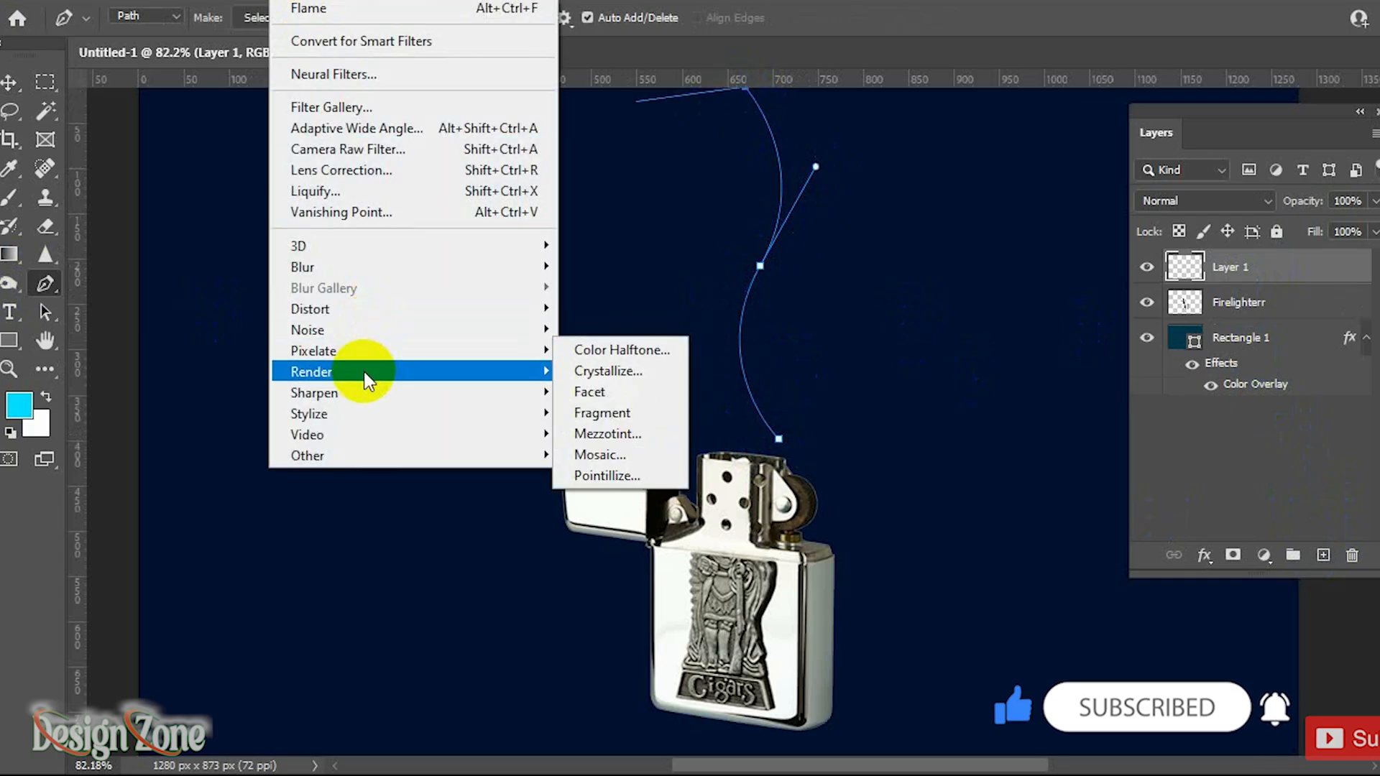
{"action": "mouse_move", "coordinate": [496, 372]}
{"action": "left_click", "coordinate": [627, 380]}
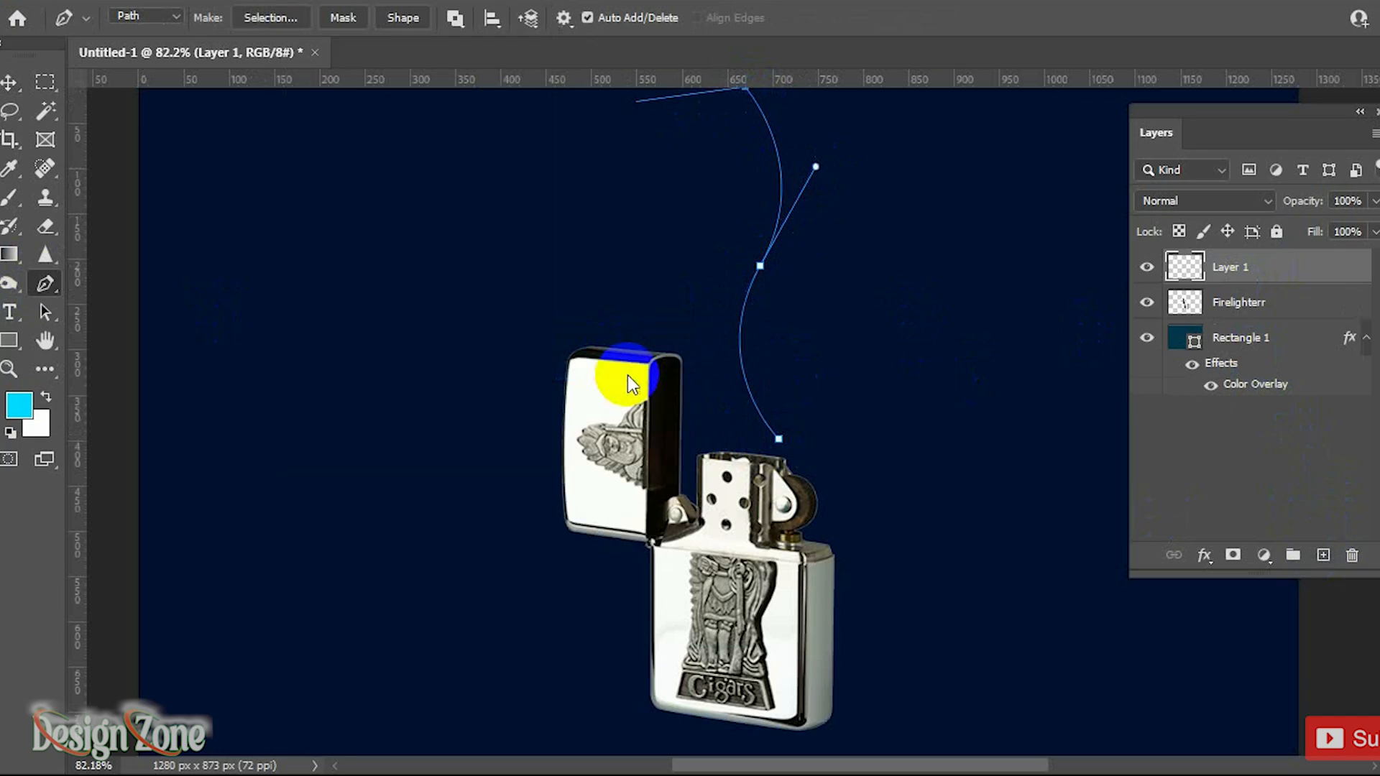
{"action": "left_click_drag", "start_coordinate": [878, 85], "coordinate": [992, 64]}
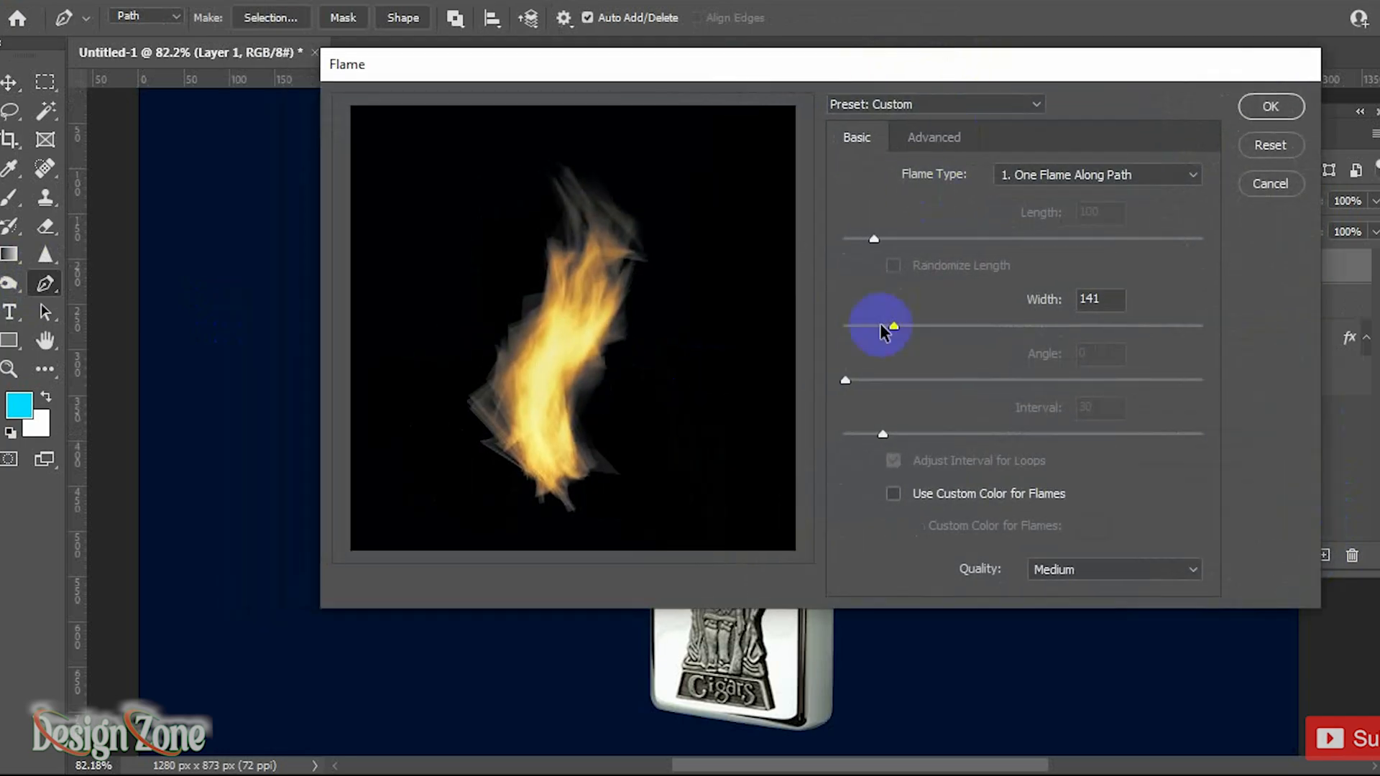
{"action": "left_click", "coordinate": [934, 138]}
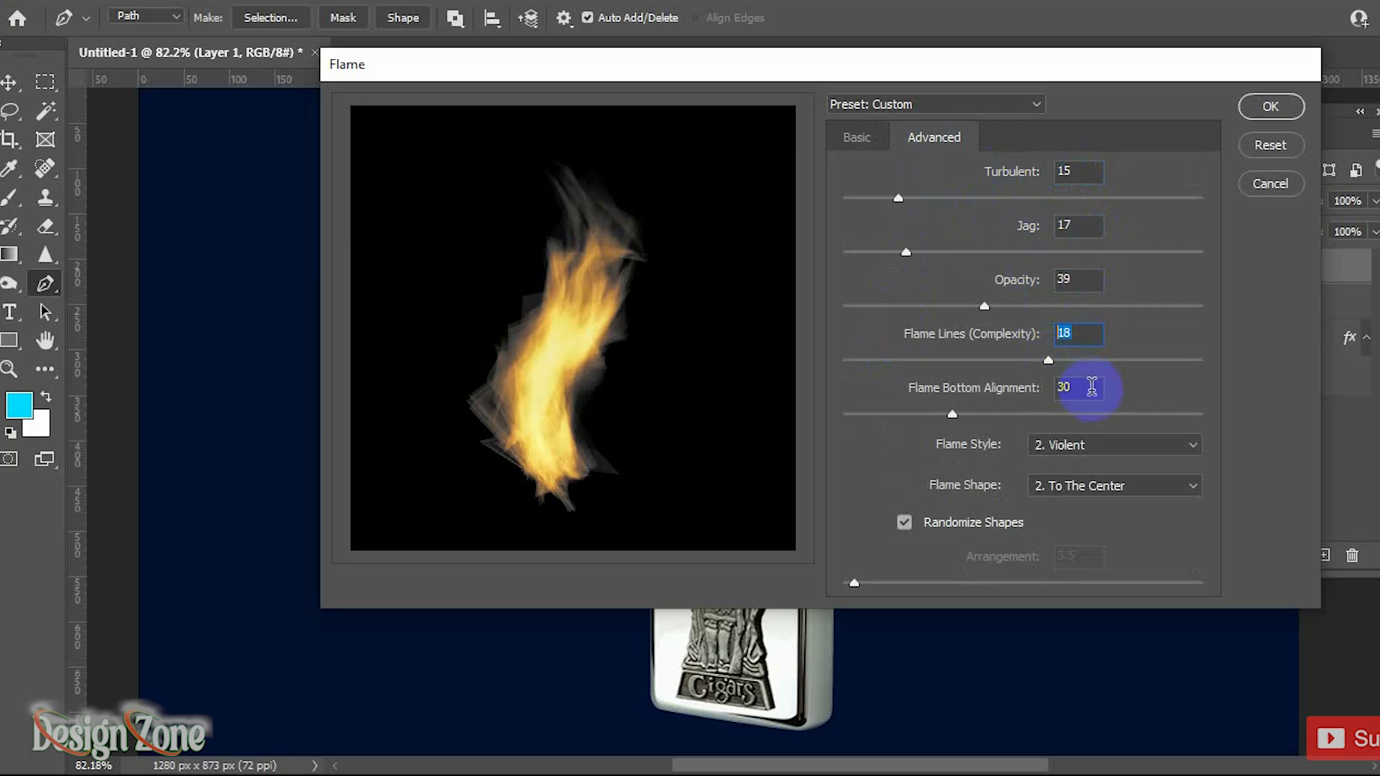
{"action": "left_click", "coordinate": [1069, 453]}
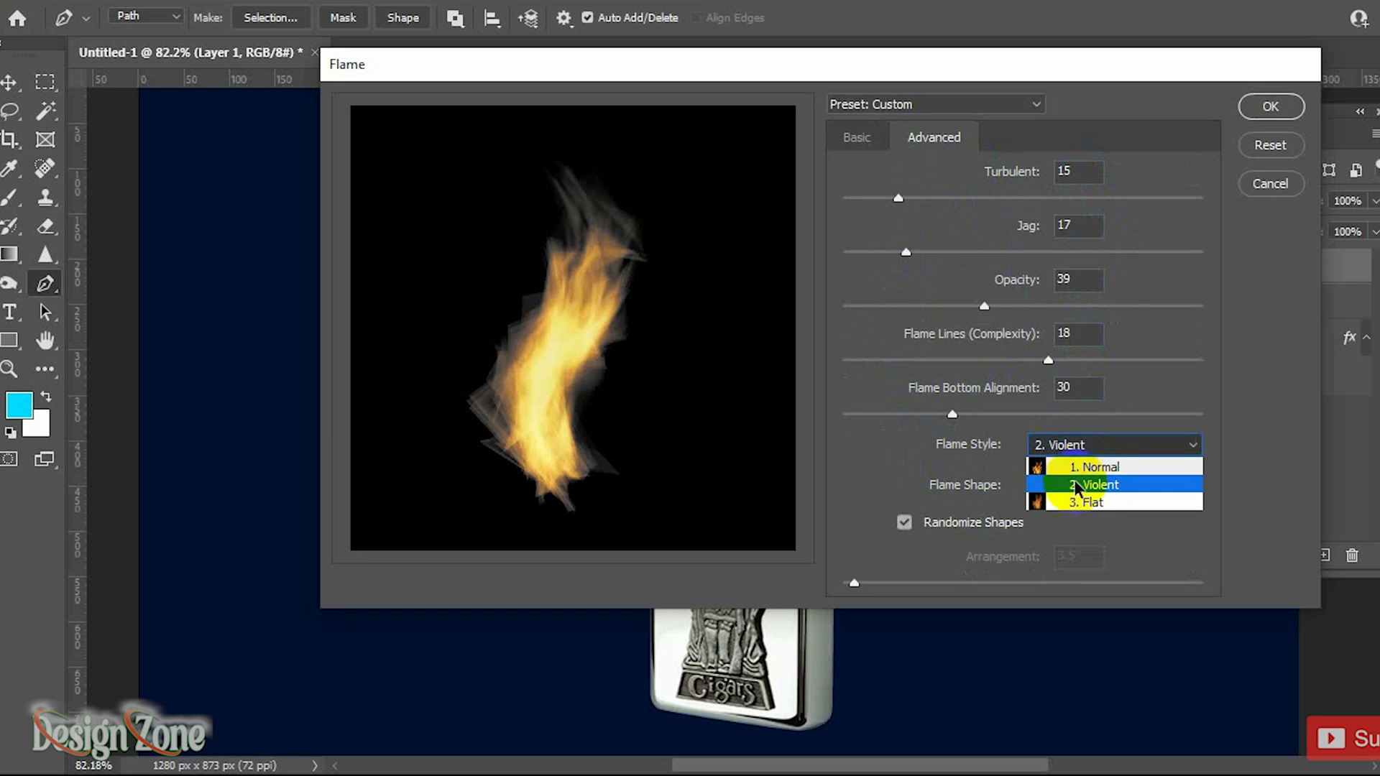
{"action": "left_click", "coordinate": [1078, 476]}
{"action": "left_click", "coordinate": [1090, 491]}
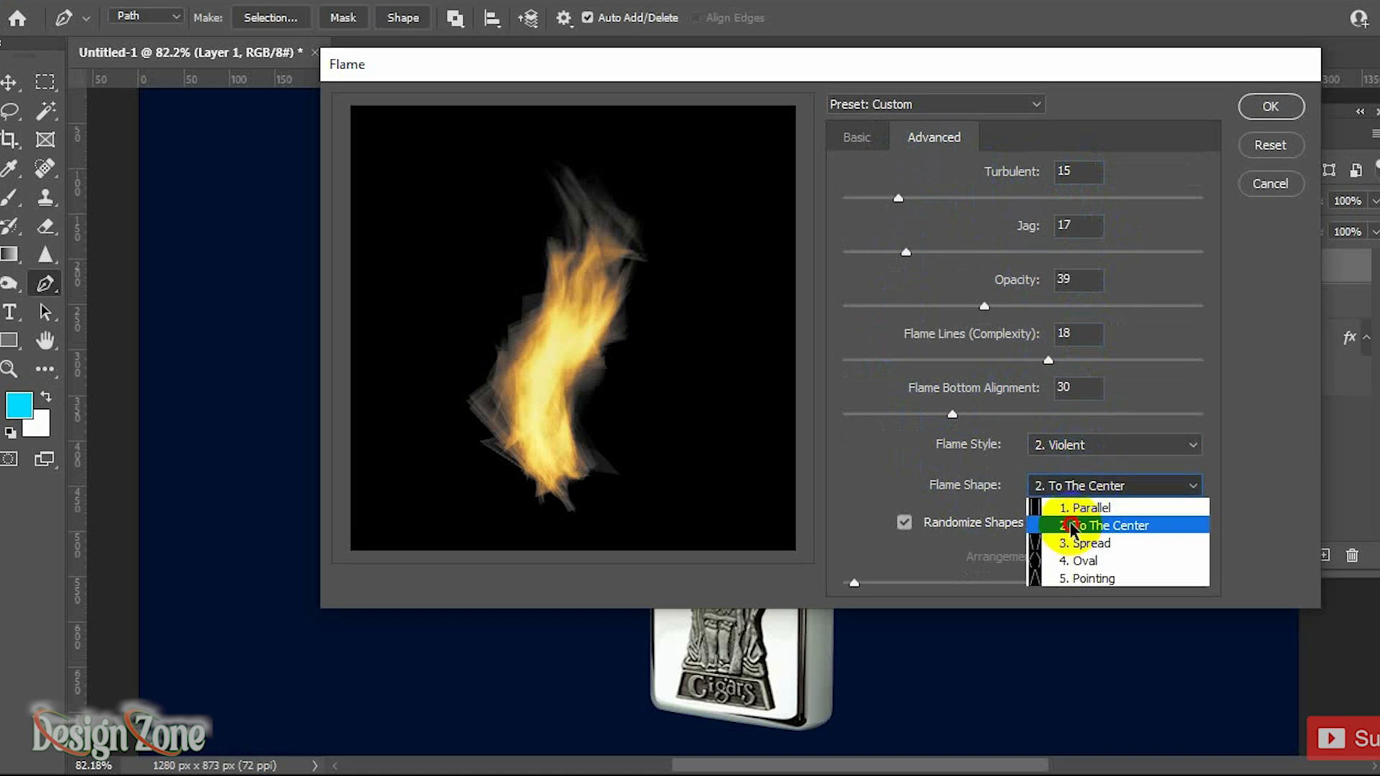
{"action": "left_click", "coordinate": [1118, 528]}
{"action": "left_click", "coordinate": [904, 523]}
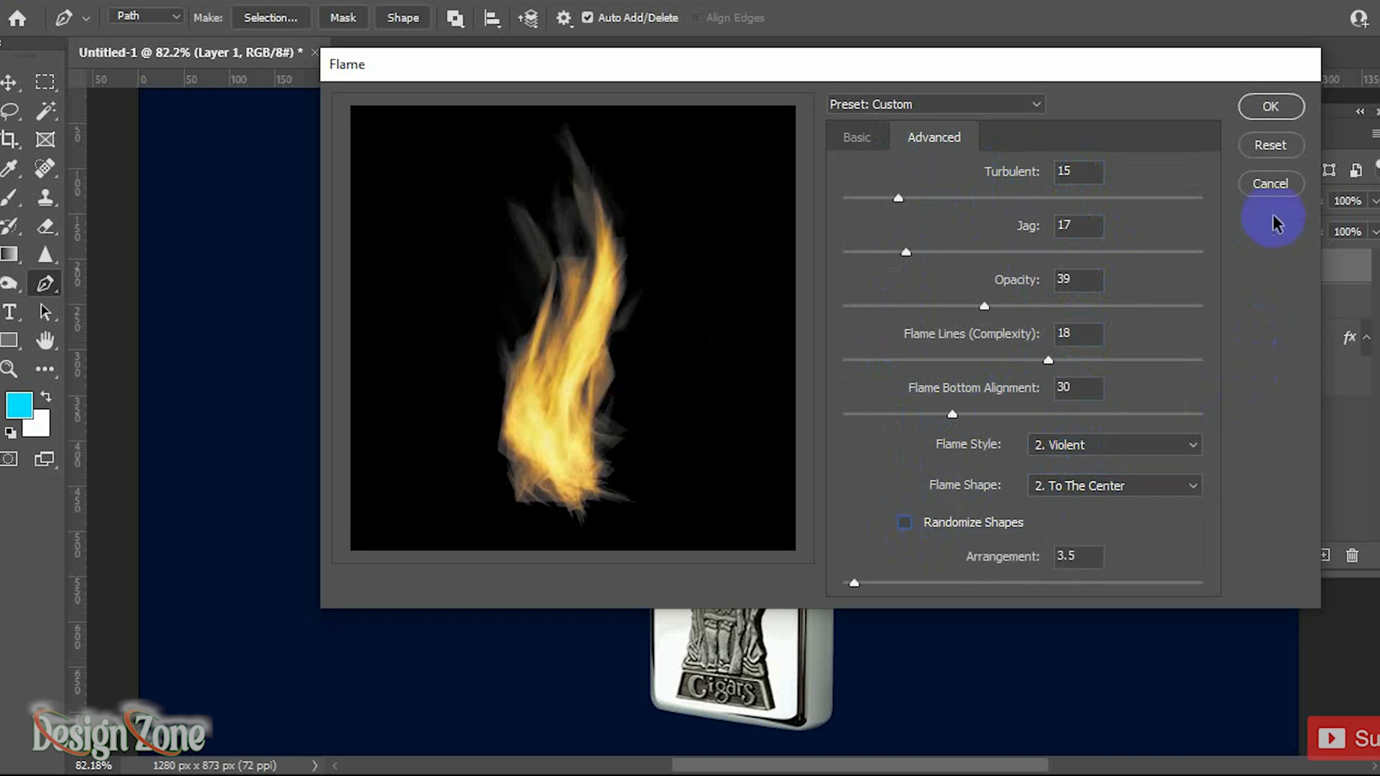
{"action": "left_click_drag", "start_coordinate": [1130, 72], "coordinate": [1146, 68]}
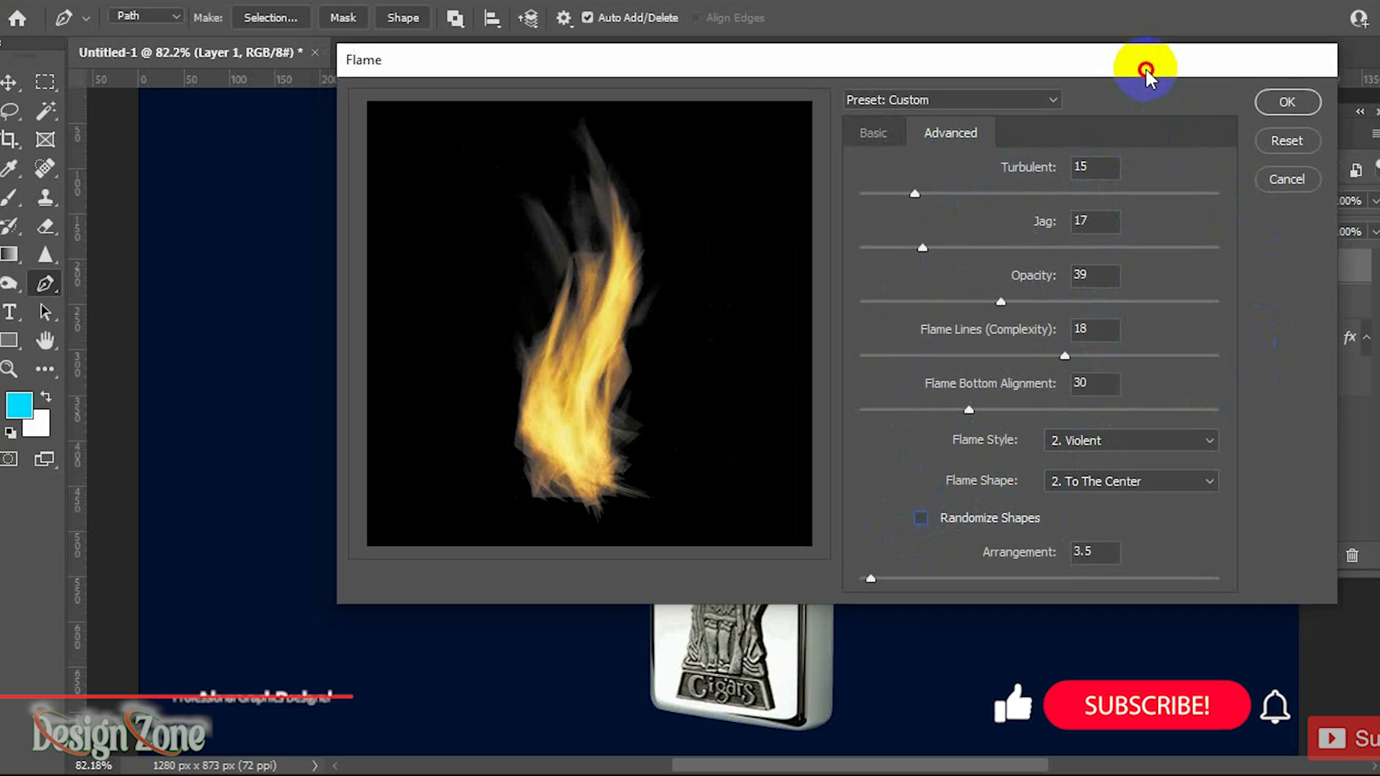
{"action": "left_click", "coordinate": [920, 518]}
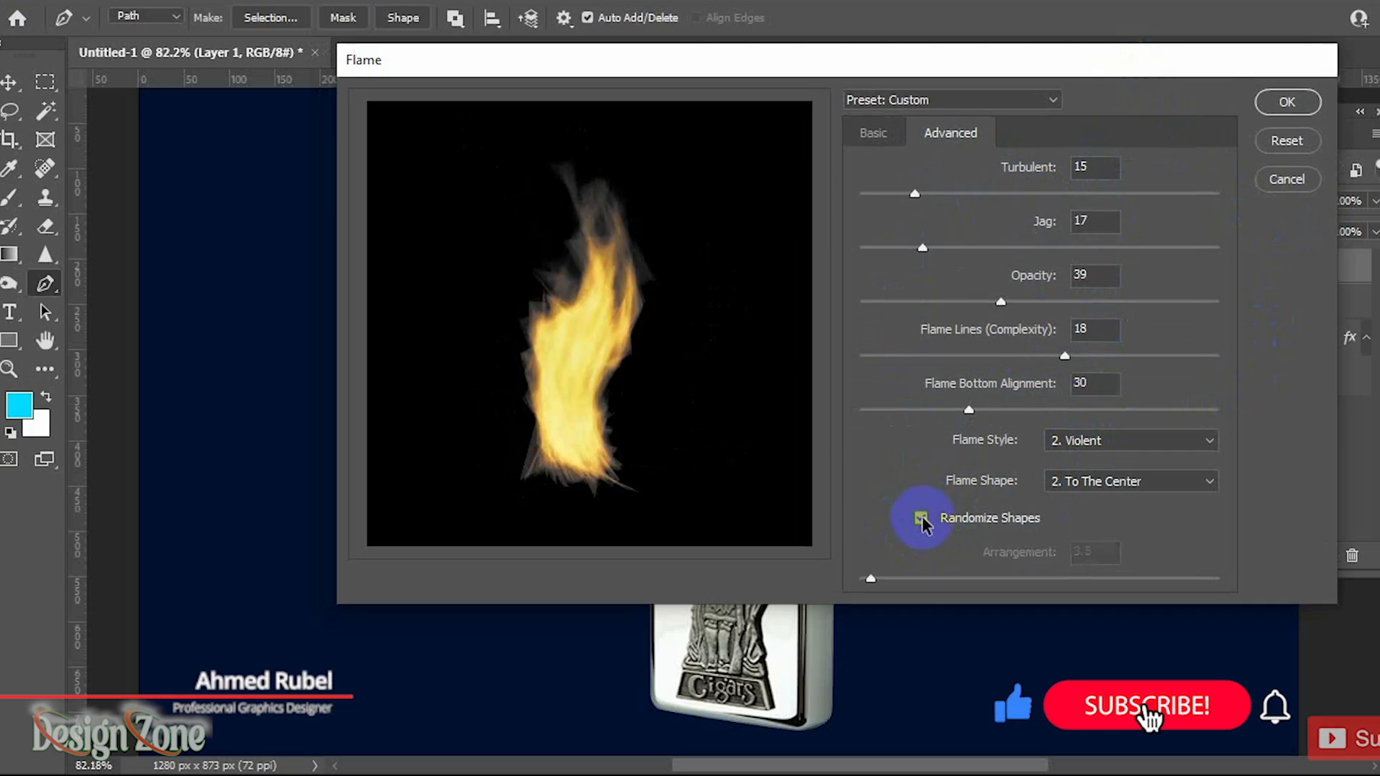
{"action": "left_click", "coordinate": [1282, 104]}
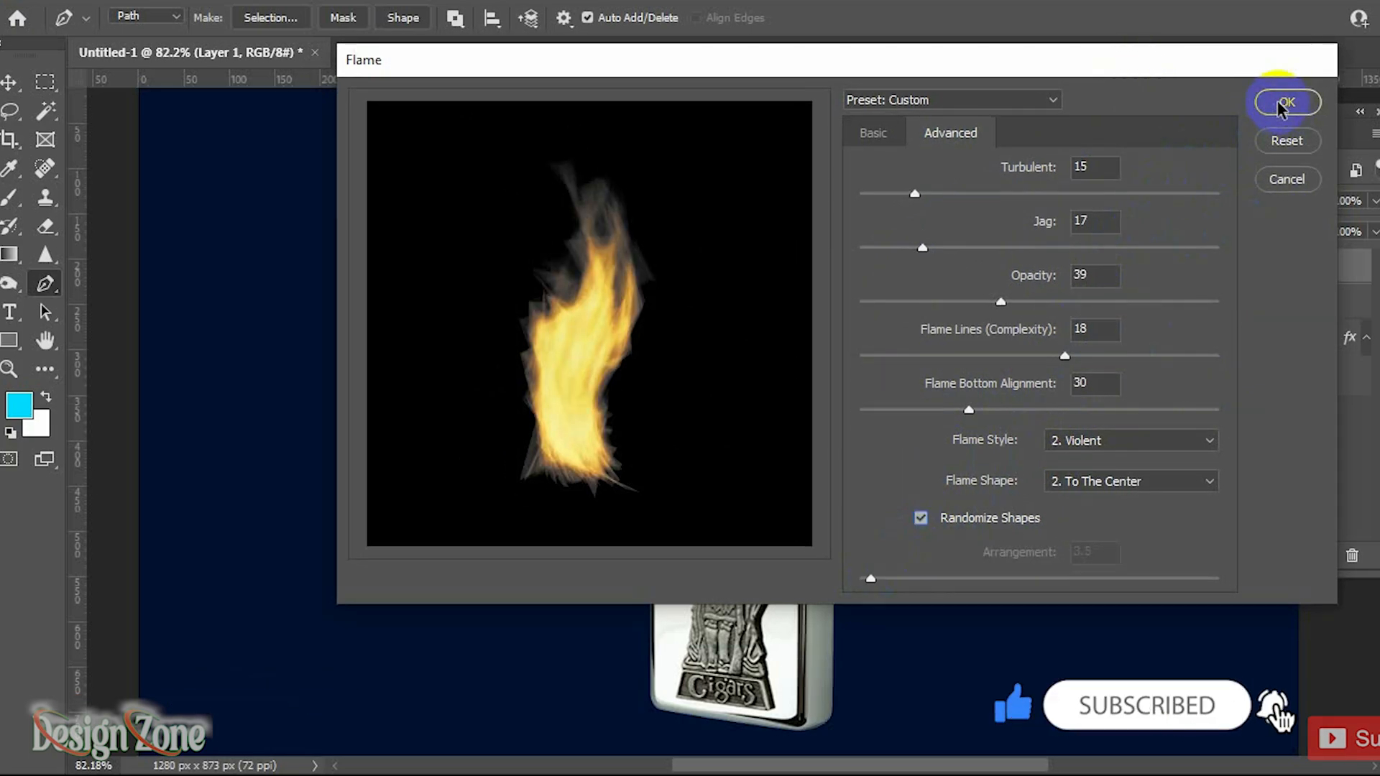
Step: Load the path as a selection and deselect it to clear the path outline, keeping Layer 1 selected
{"action": "scroll", "coordinate": [917, 410], "scroll_direction": "up", "scroll_amount": 3}
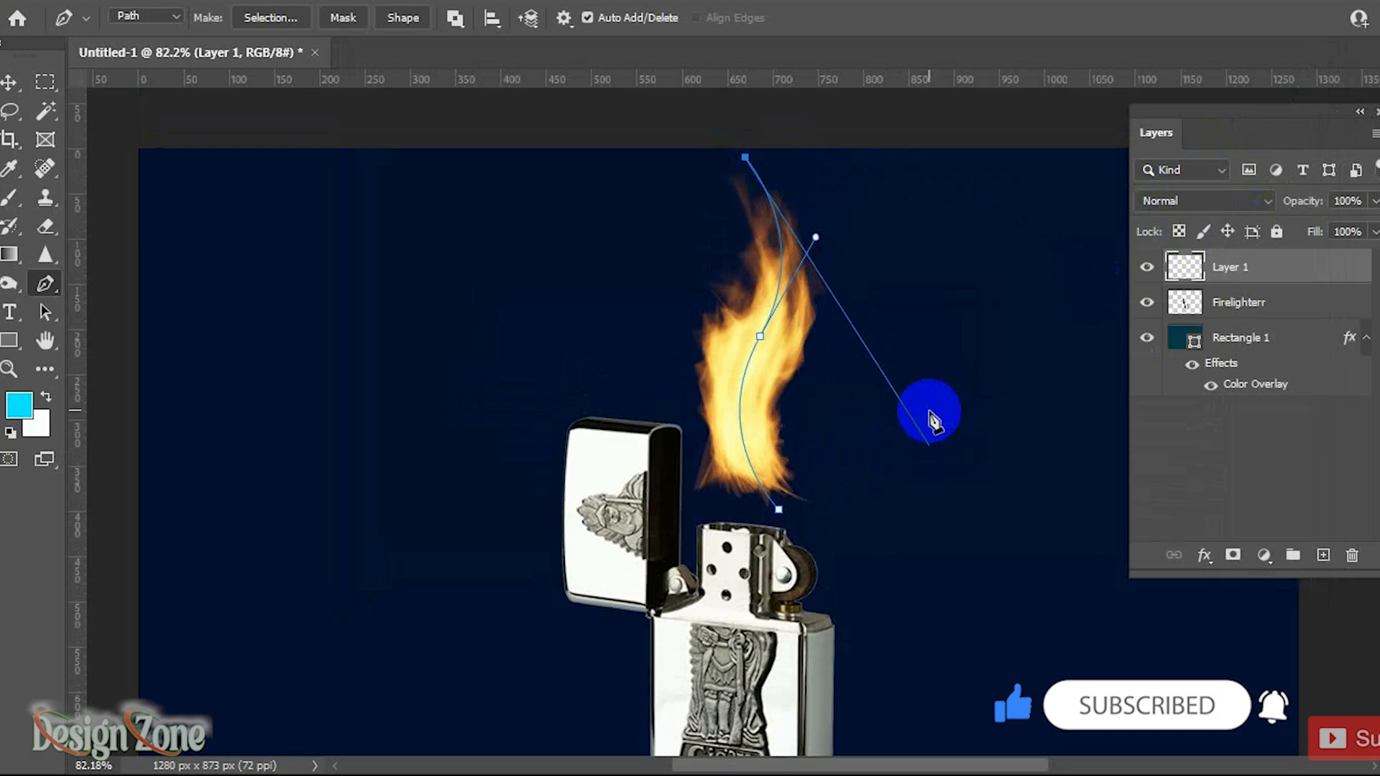
{"action": "key", "text": "ctrl+Return"}
{"action": "key", "text": "ctrl+d"}
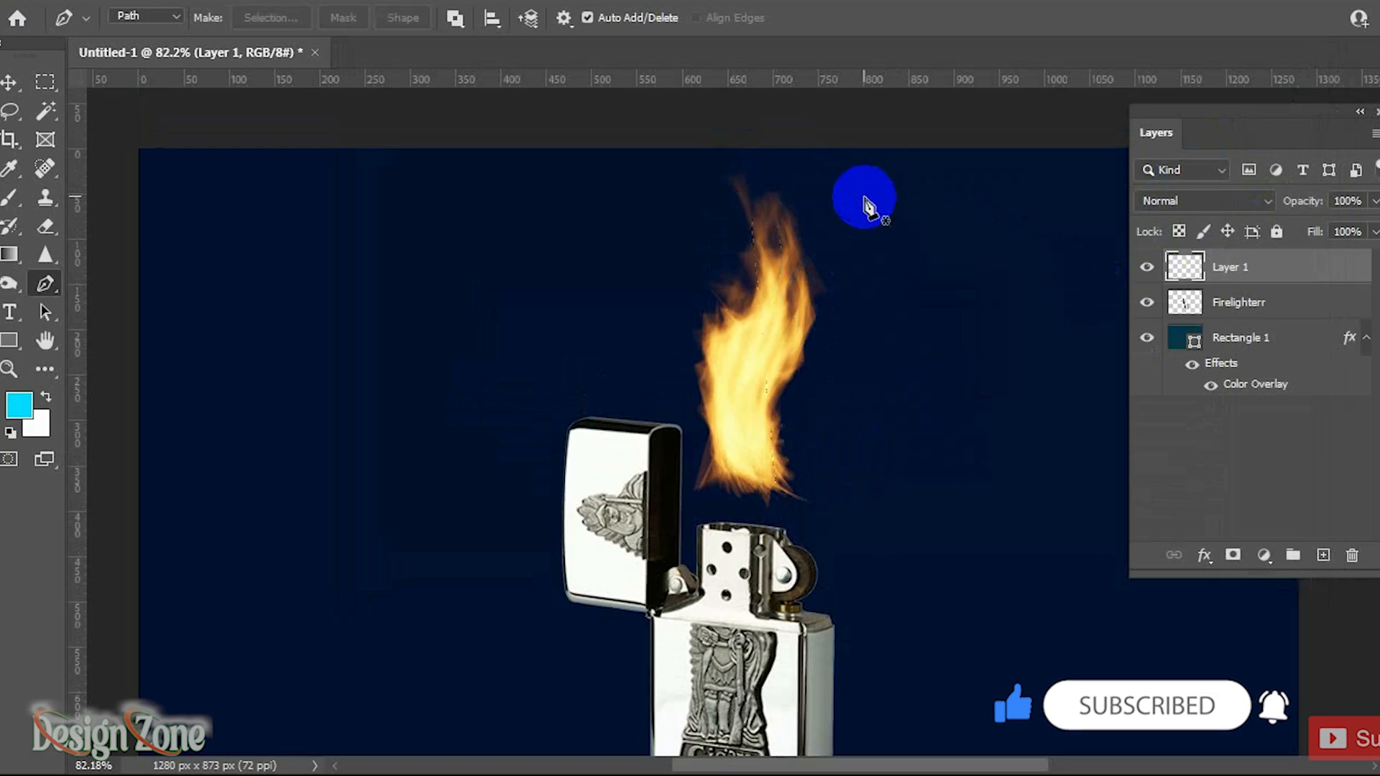
{"action": "left_click", "coordinate": [1300, 414]}
{"action": "left_click", "coordinate": [1279, 265]}
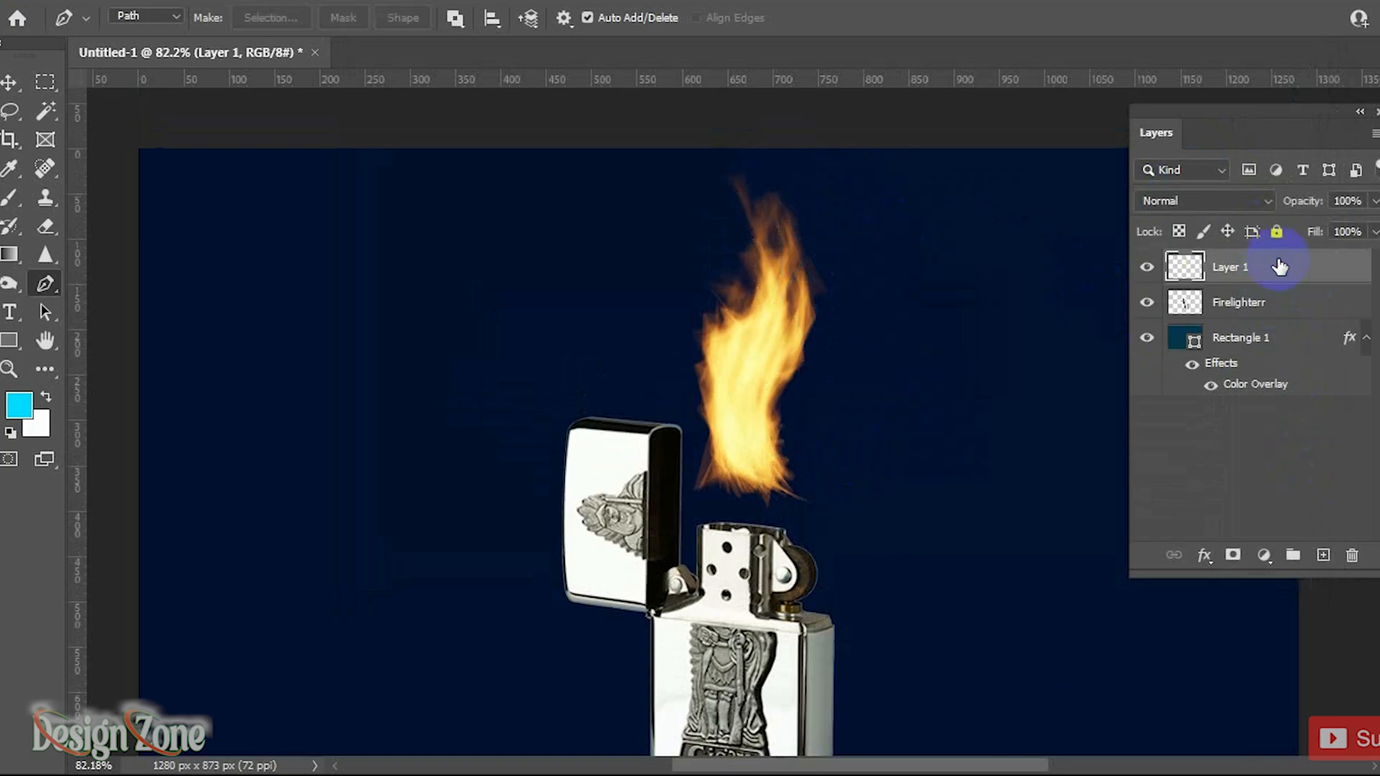
Step: Add a Gradient Overlay style to the flame layer with an orange-to-blue gradient in Overlay blend mode
{"action": "left_click", "coordinate": [1204, 555]}
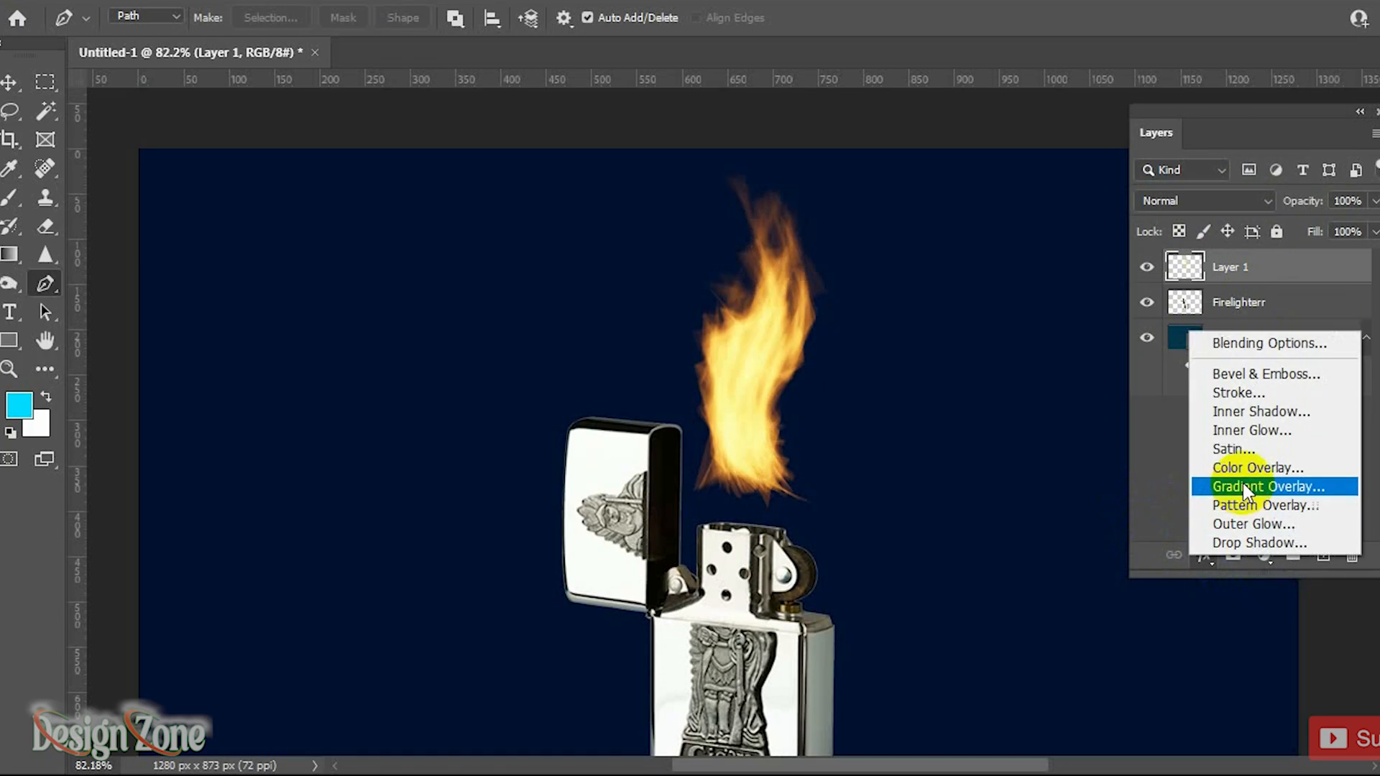
{"action": "left_click", "coordinate": [1208, 484]}
{"action": "left_click_drag", "start_coordinate": [994, 63], "coordinate": [1344, 15]}
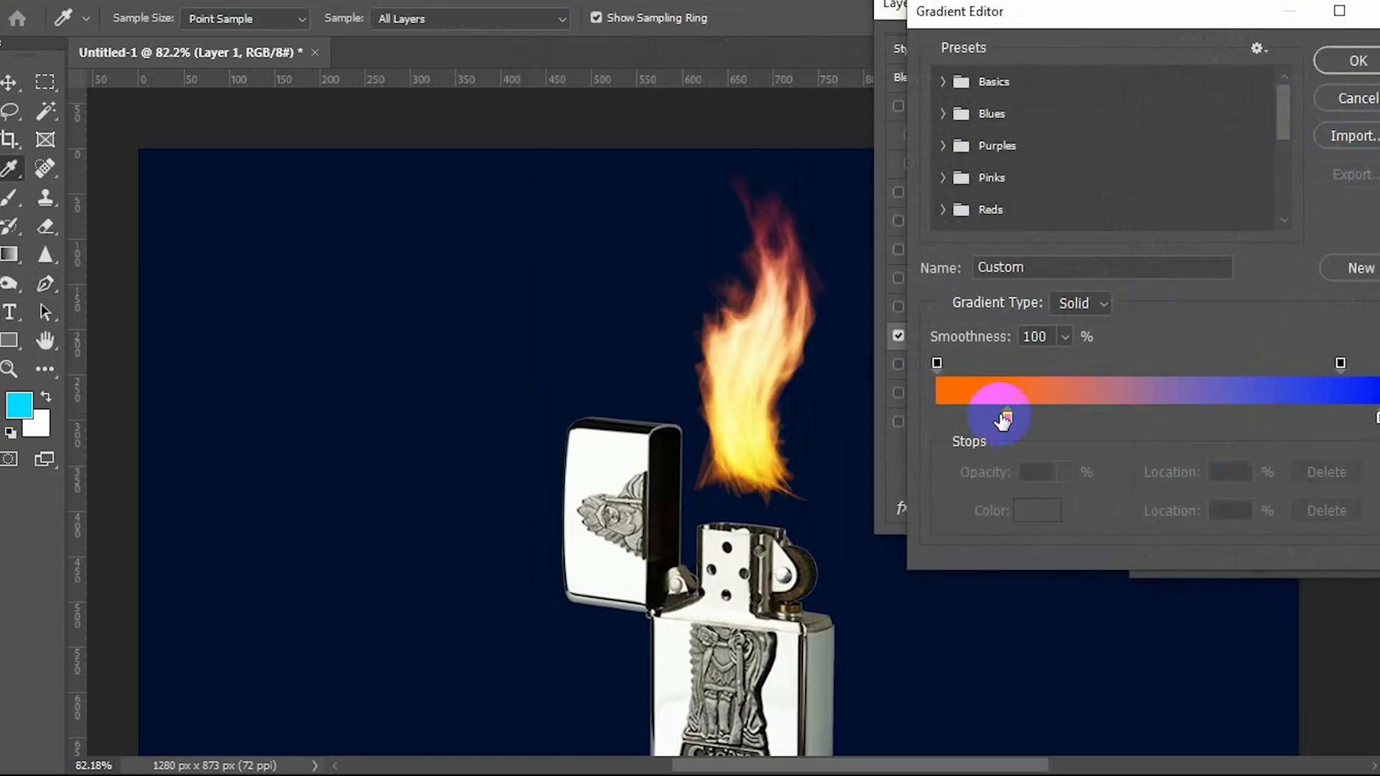
{"action": "left_click_drag", "start_coordinate": [1003, 421], "coordinate": [966, 424]}
{"action": "left_click", "coordinate": [1358, 74]}
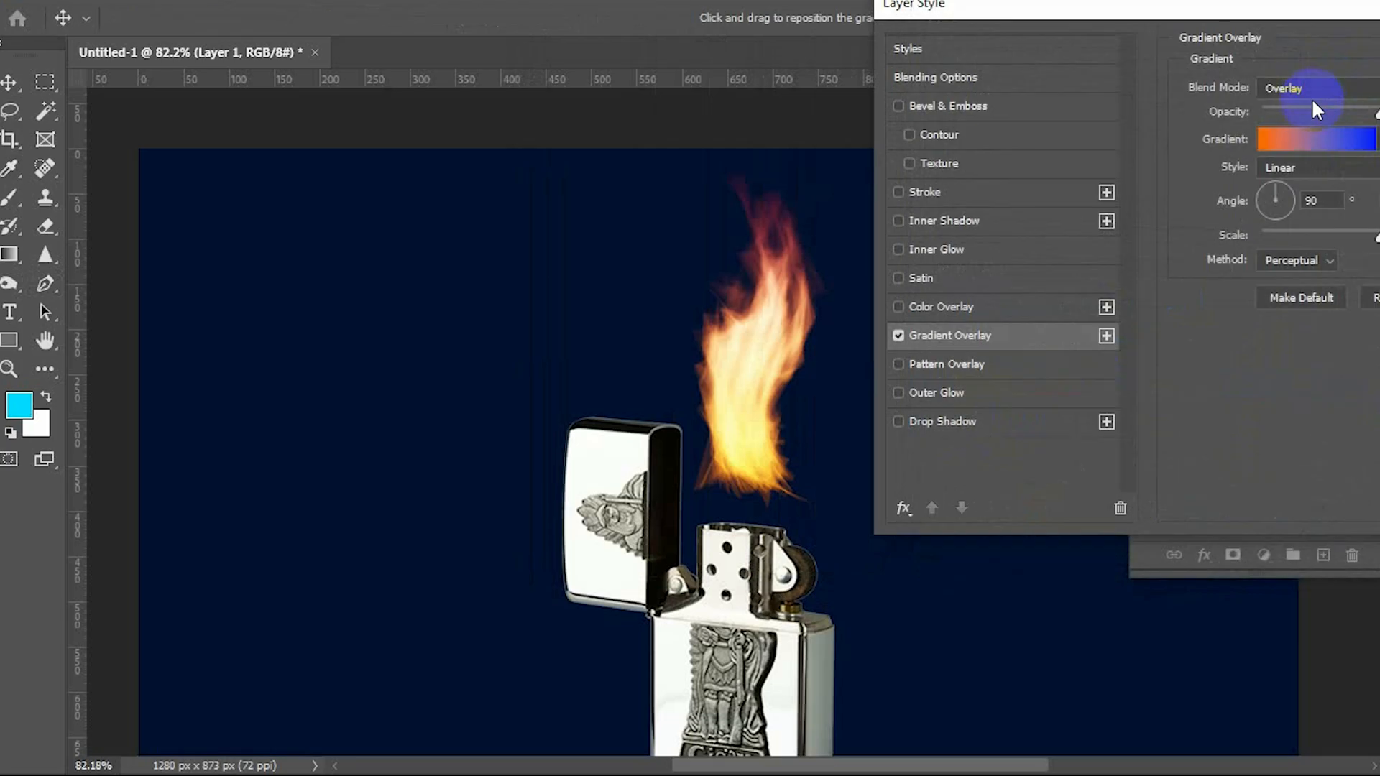
{"action": "left_click", "coordinate": [1319, 88]}
{"action": "left_click", "coordinate": [1294, 352]}
{"action": "left_click_drag", "start_coordinate": [1332, 16], "coordinate": [1158, 36]}
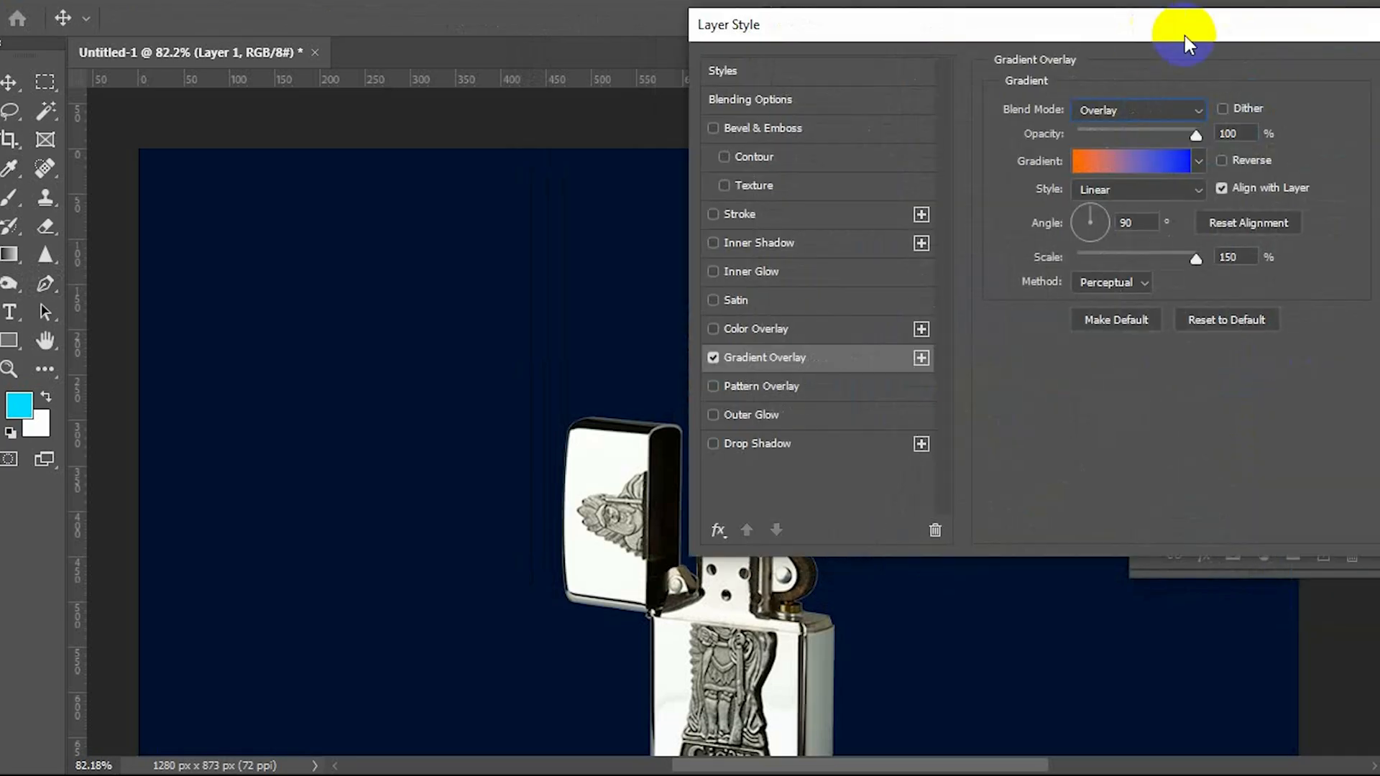
{"action": "left_click", "coordinate": [1377, 72]}
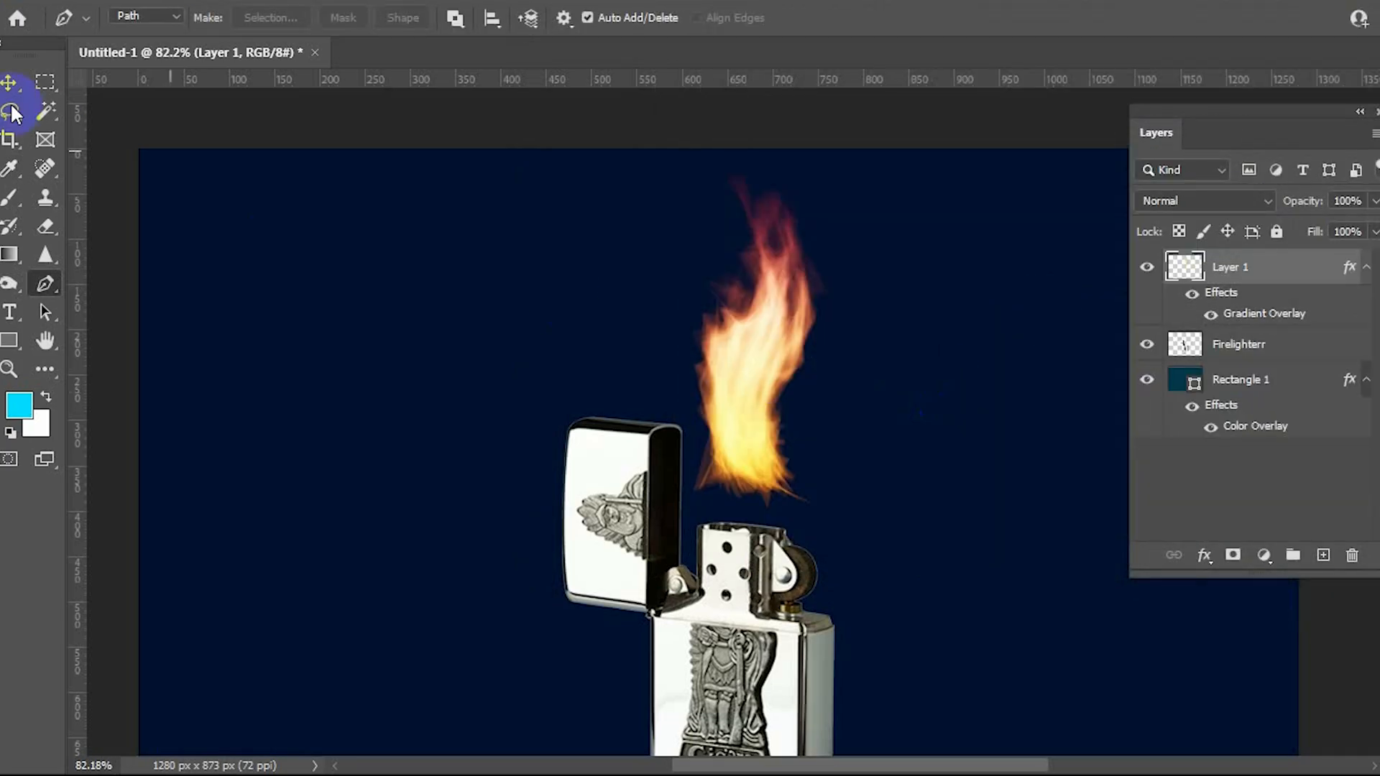
Step: Reposition the lighter so its opening sits under the flame, keeping the flame layer above the lighter layer
{"action": "key", "text": "v"}
{"action": "scroll", "coordinate": [1006, 467], "scroll_direction": "down", "scroll_amount": 2}
{"action": "left_click_drag", "start_coordinate": [774, 649], "coordinate": [781, 612]}
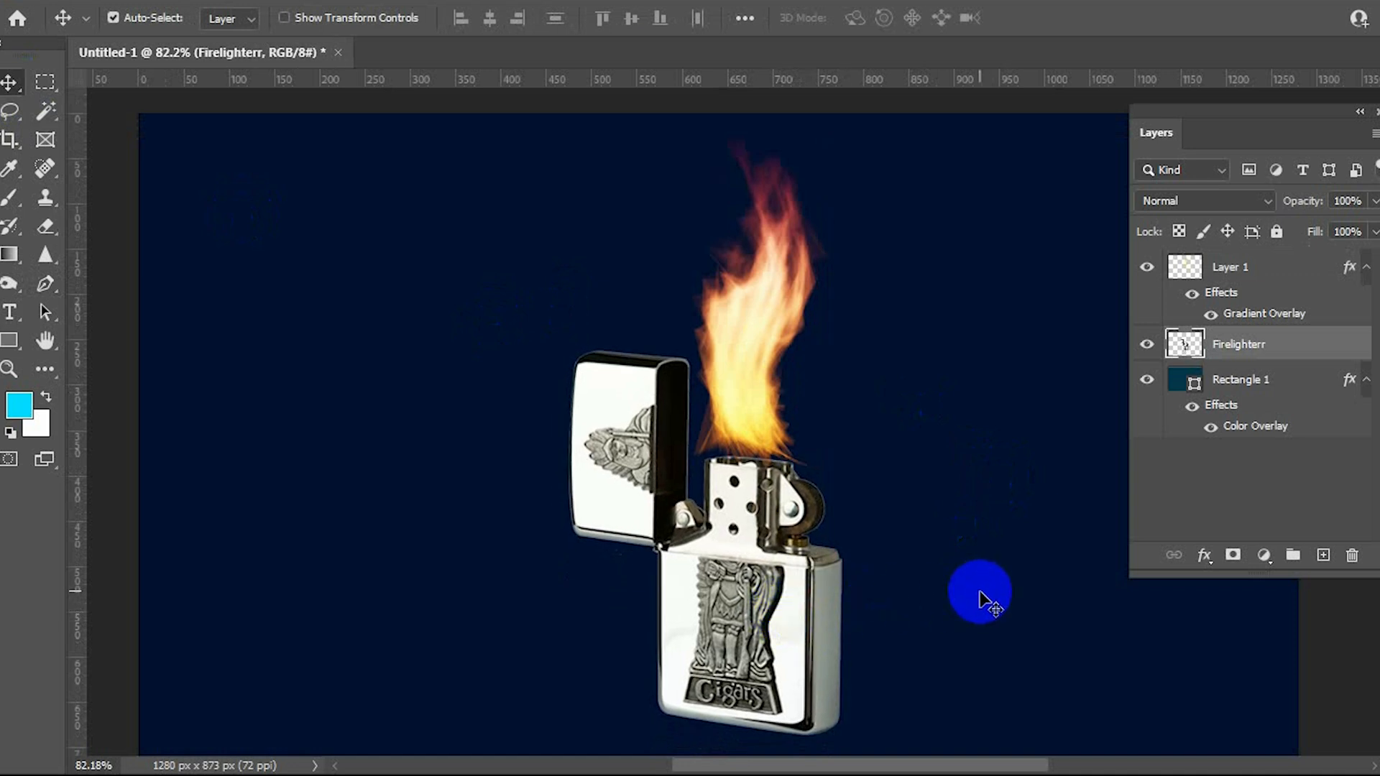
{"action": "left_click_drag", "start_coordinate": [1287, 352], "coordinate": [1284, 276]}
{"action": "left_click_drag", "start_coordinate": [753, 575], "coordinate": [786, 594]}
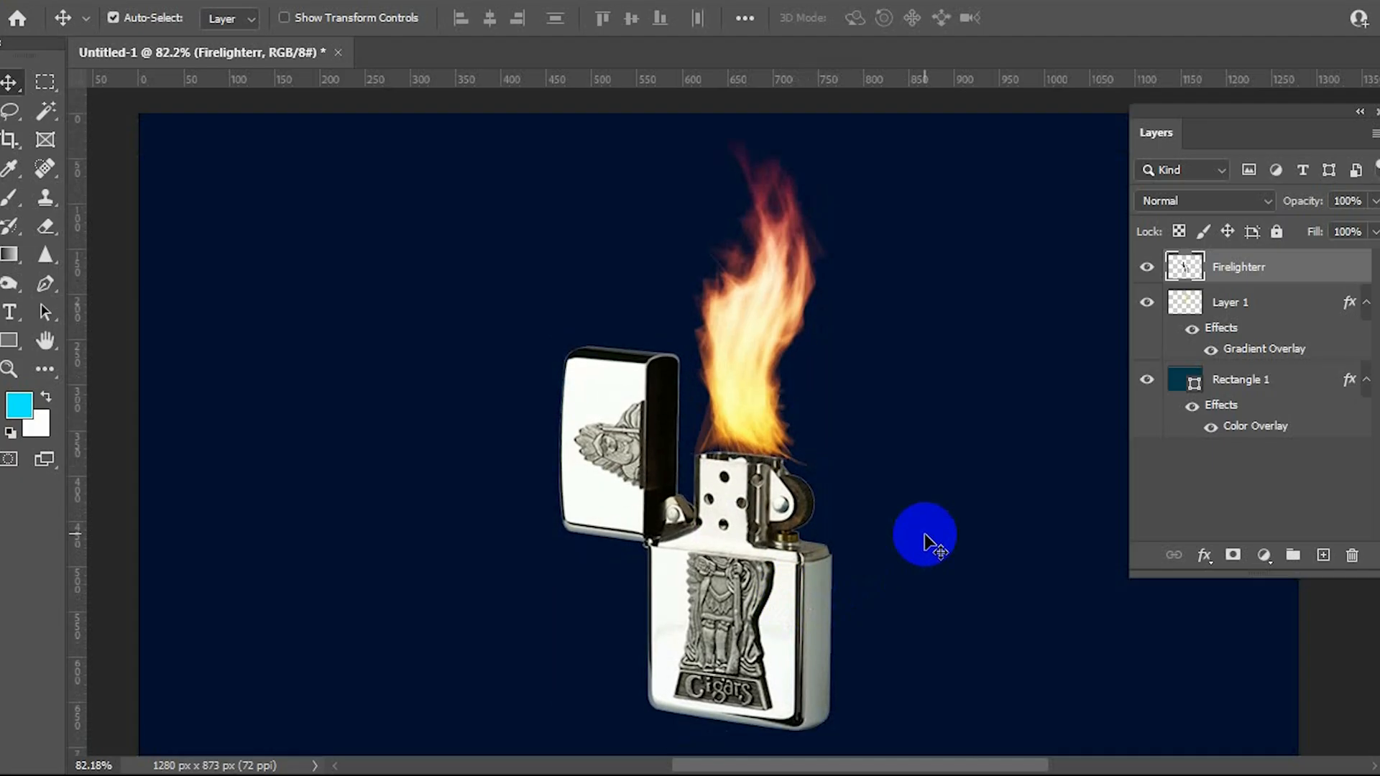
{"action": "left_click", "coordinate": [768, 435]}
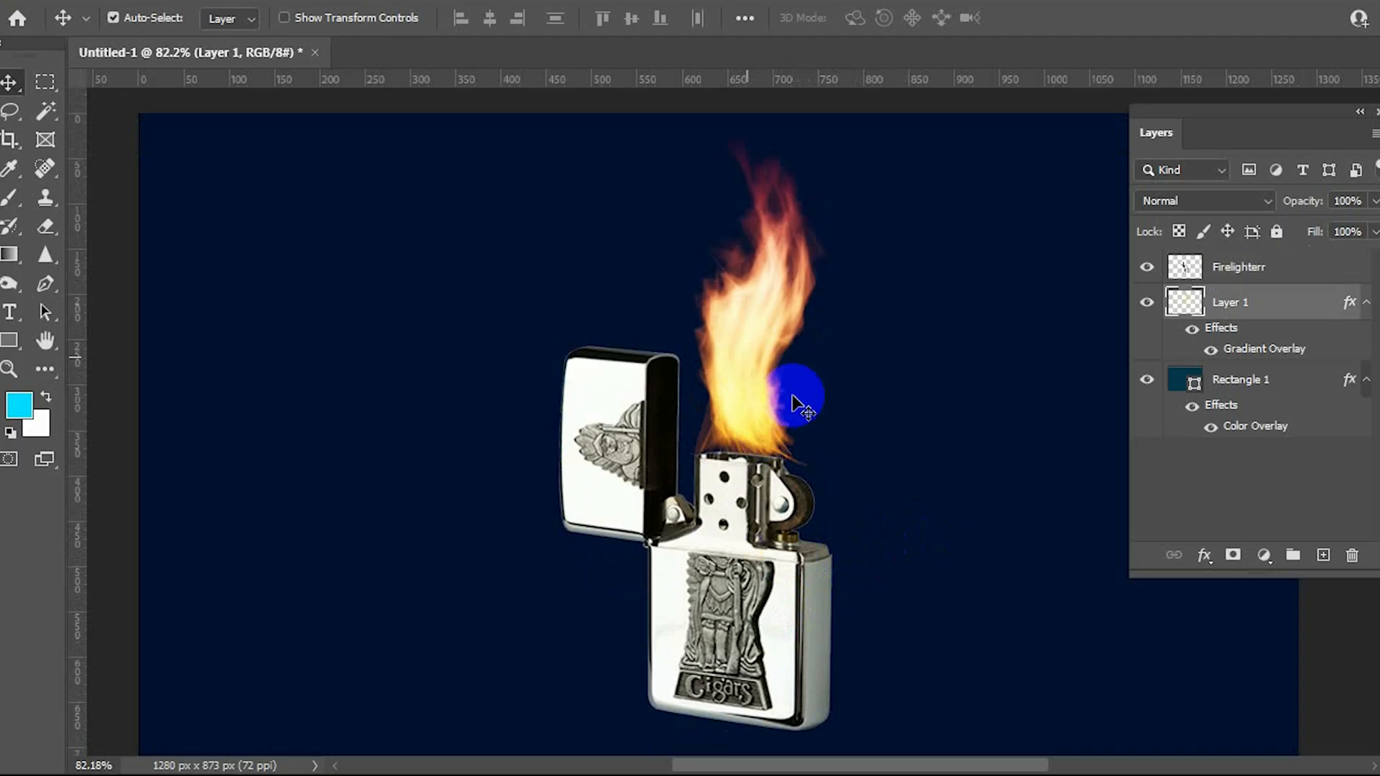
{"action": "left_click_drag", "start_coordinate": [1287, 309], "coordinate": [1208, 270]}
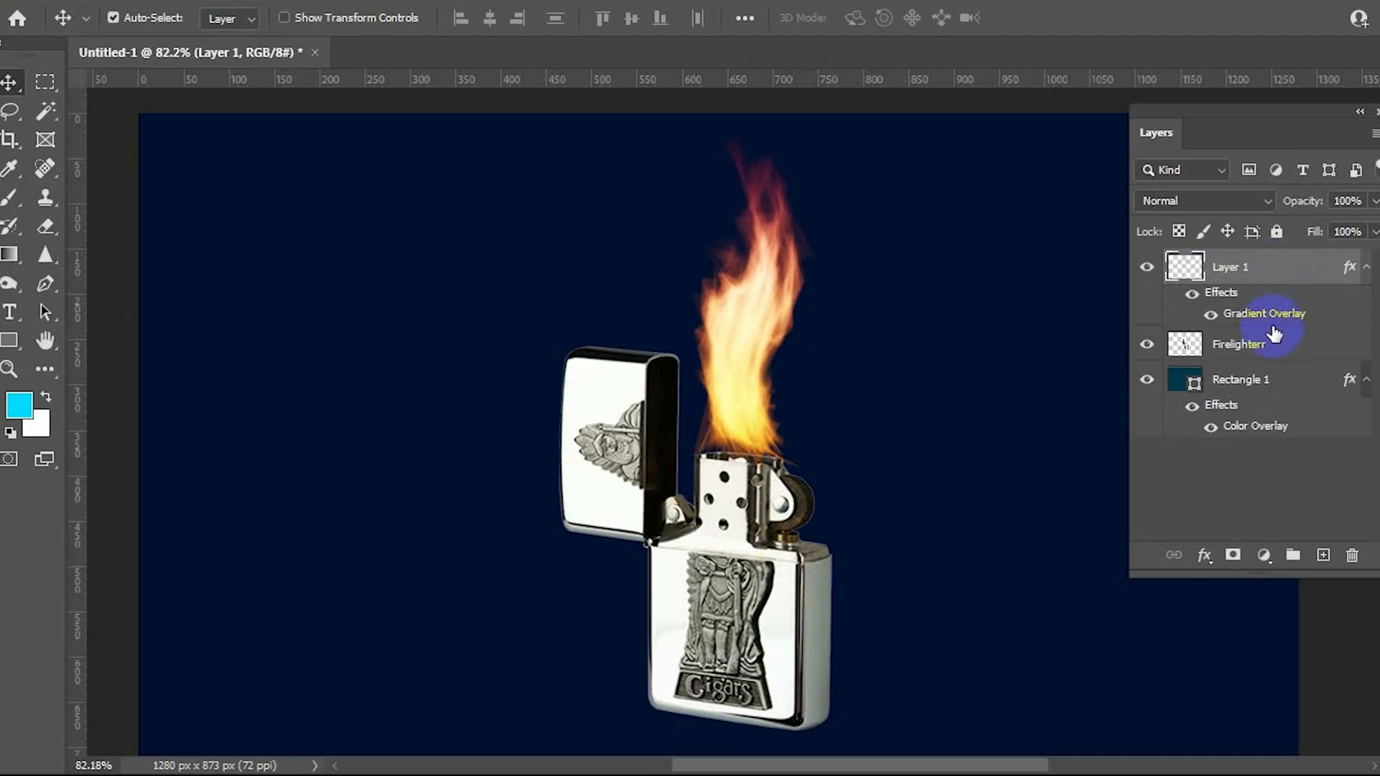
{"action": "left_click_drag", "start_coordinate": [1274, 335], "coordinate": [1237, 264]}
{"action": "left_click_drag", "start_coordinate": [719, 533], "coordinate": [758, 577]}
{"action": "scroll", "coordinate": [943, 474], "scroll_direction": "down", "scroll_amount": 1}
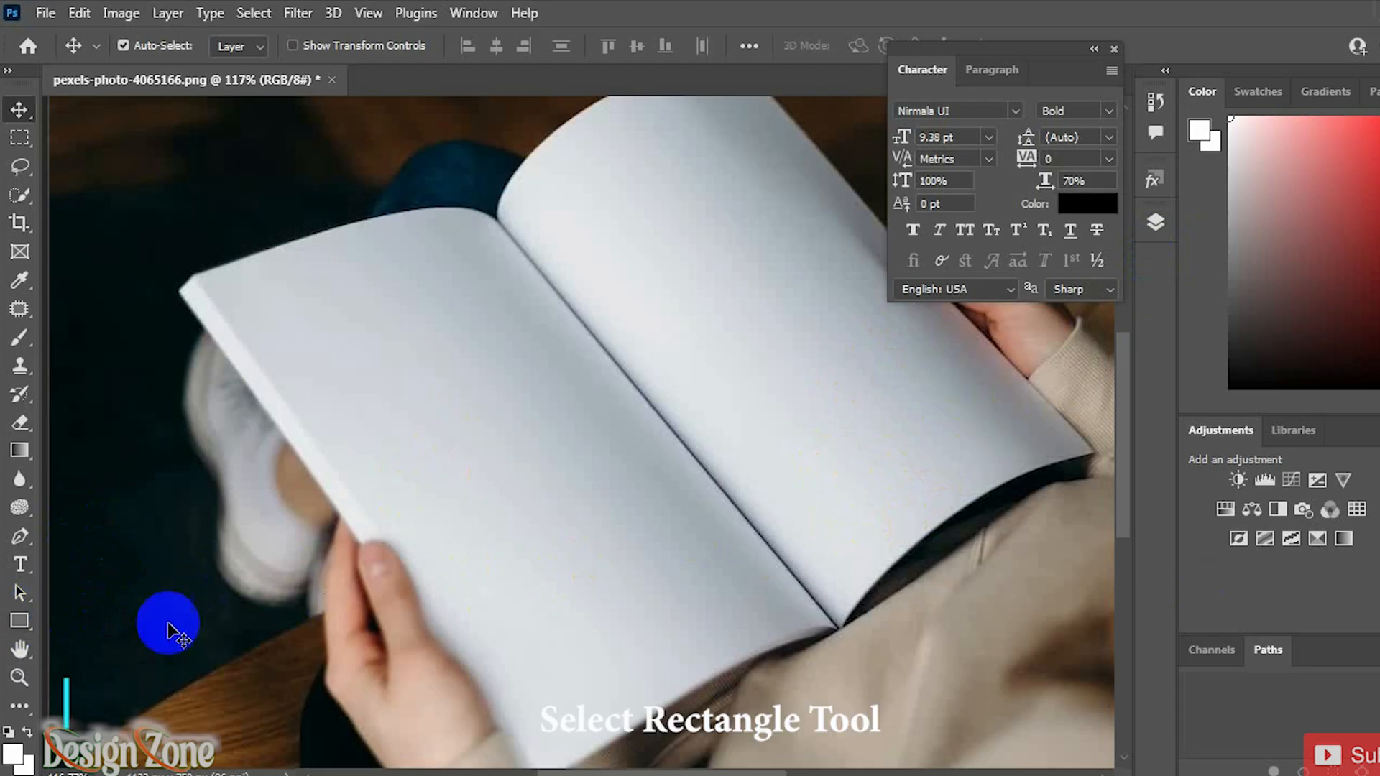
Step: In the book photo, draw a rectangle about 268 × 375 px over the open book and fill it with white
{"action": "left_click", "coordinate": [19, 621]}
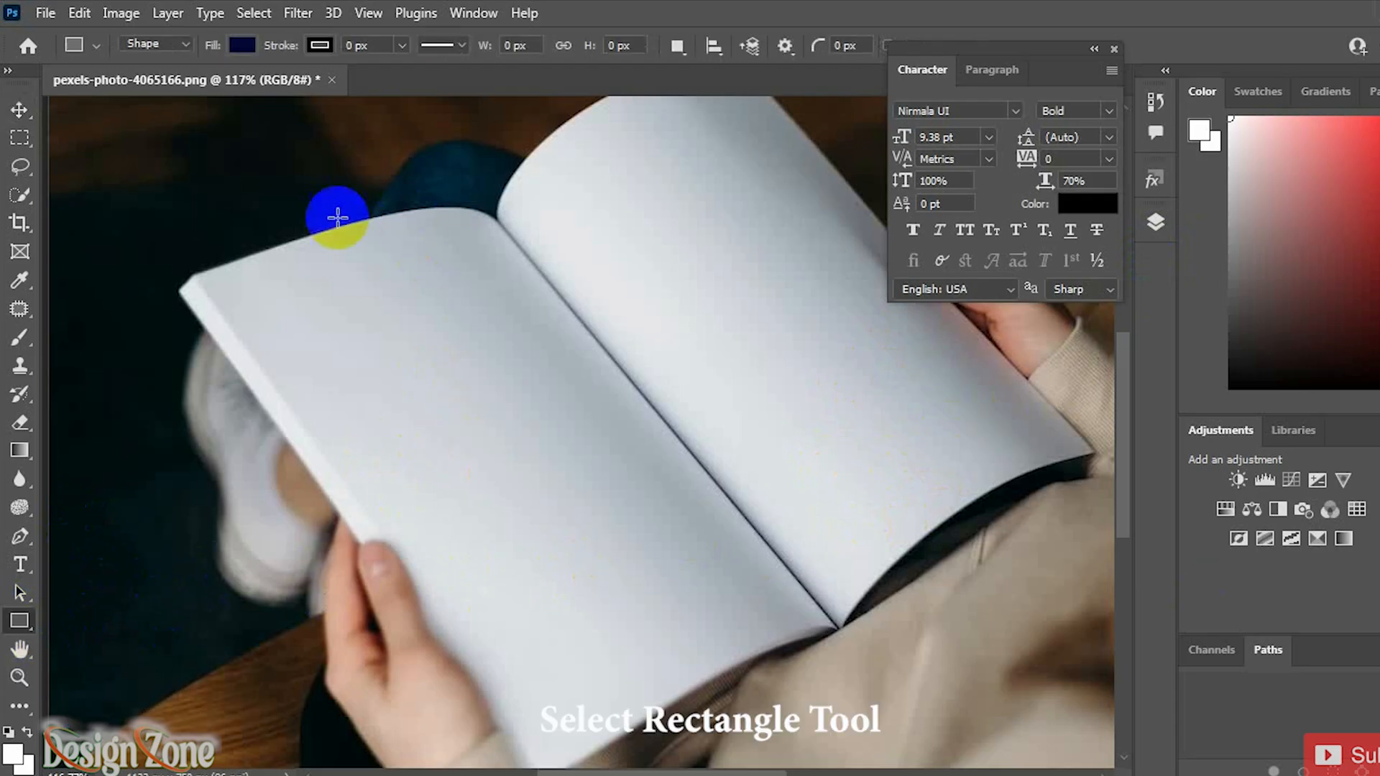
{"action": "left_click_drag", "start_coordinate": [320, 204], "coordinate": [659, 681]}
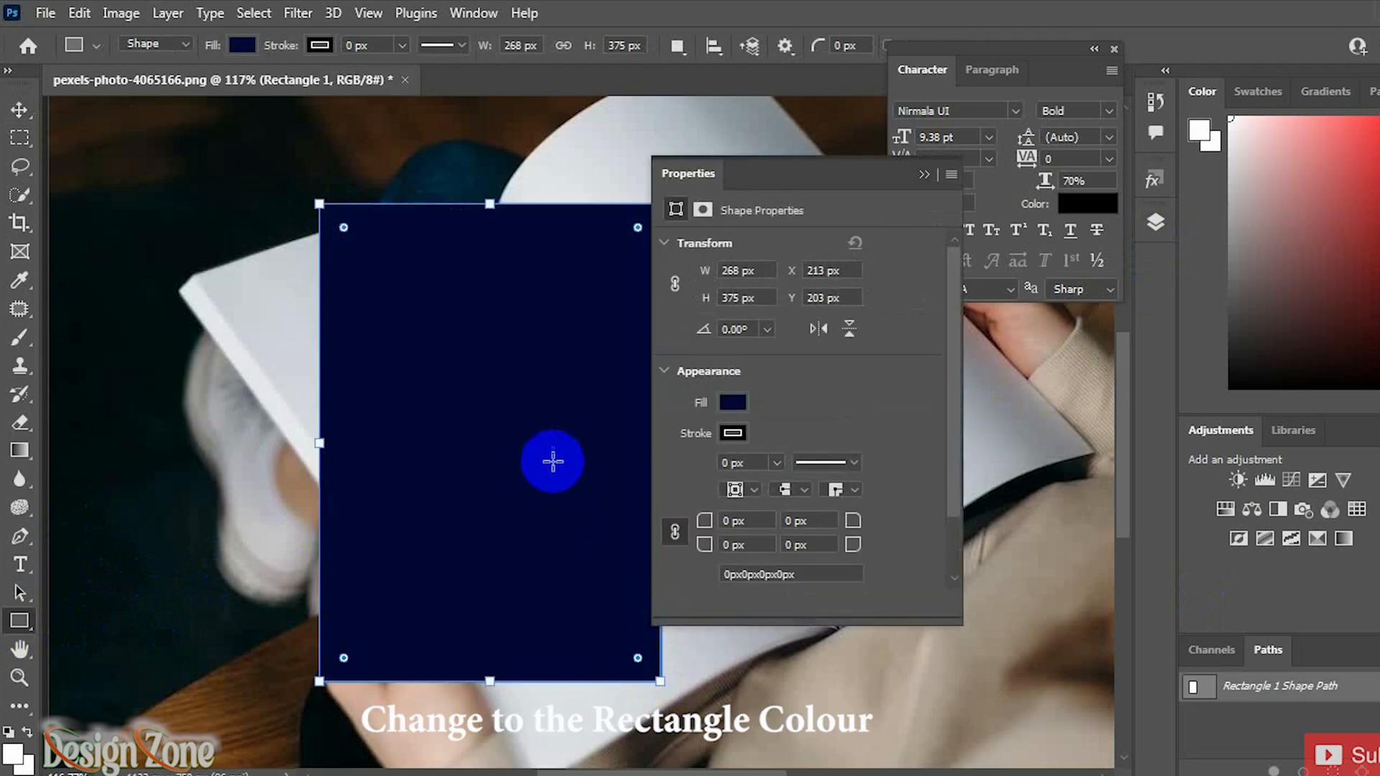
{"action": "left_click", "coordinate": [733, 403]}
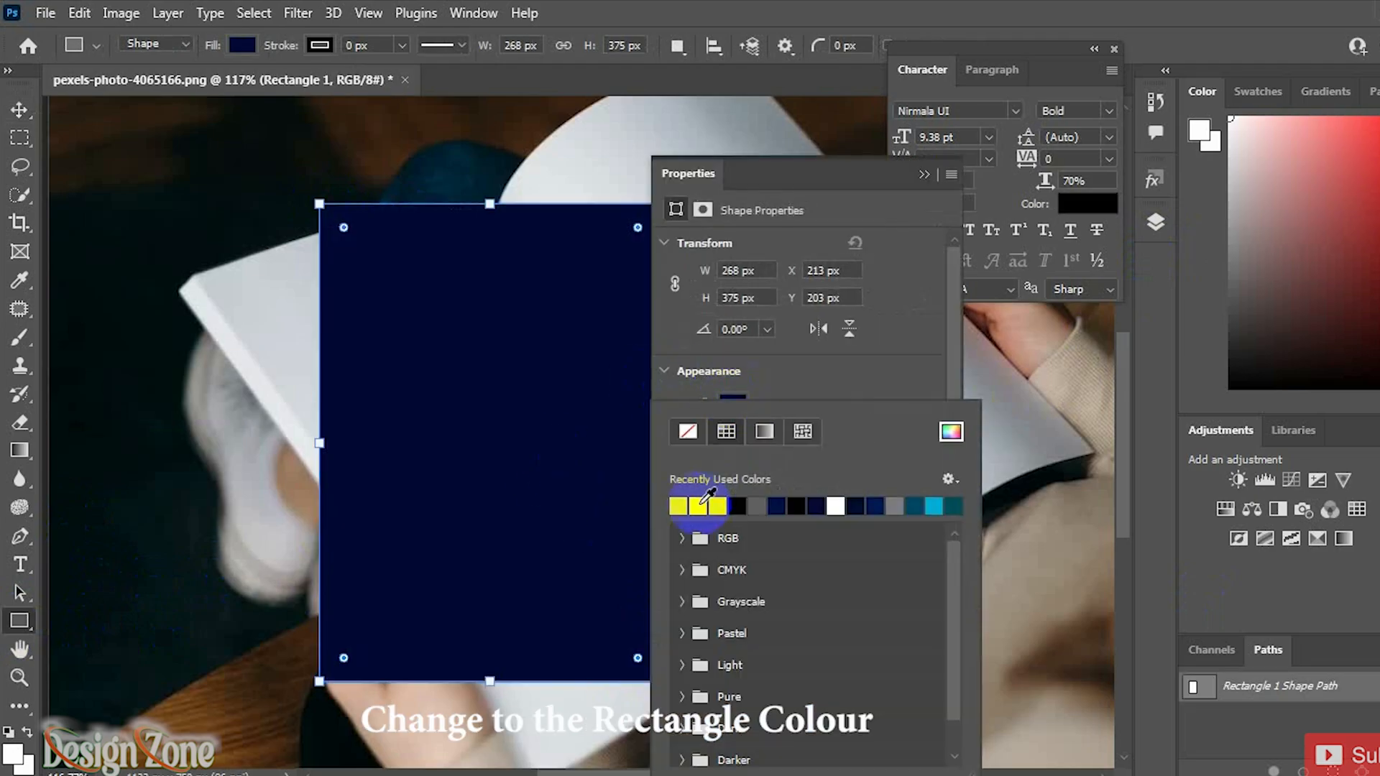
{"action": "left_click", "coordinate": [676, 506]}
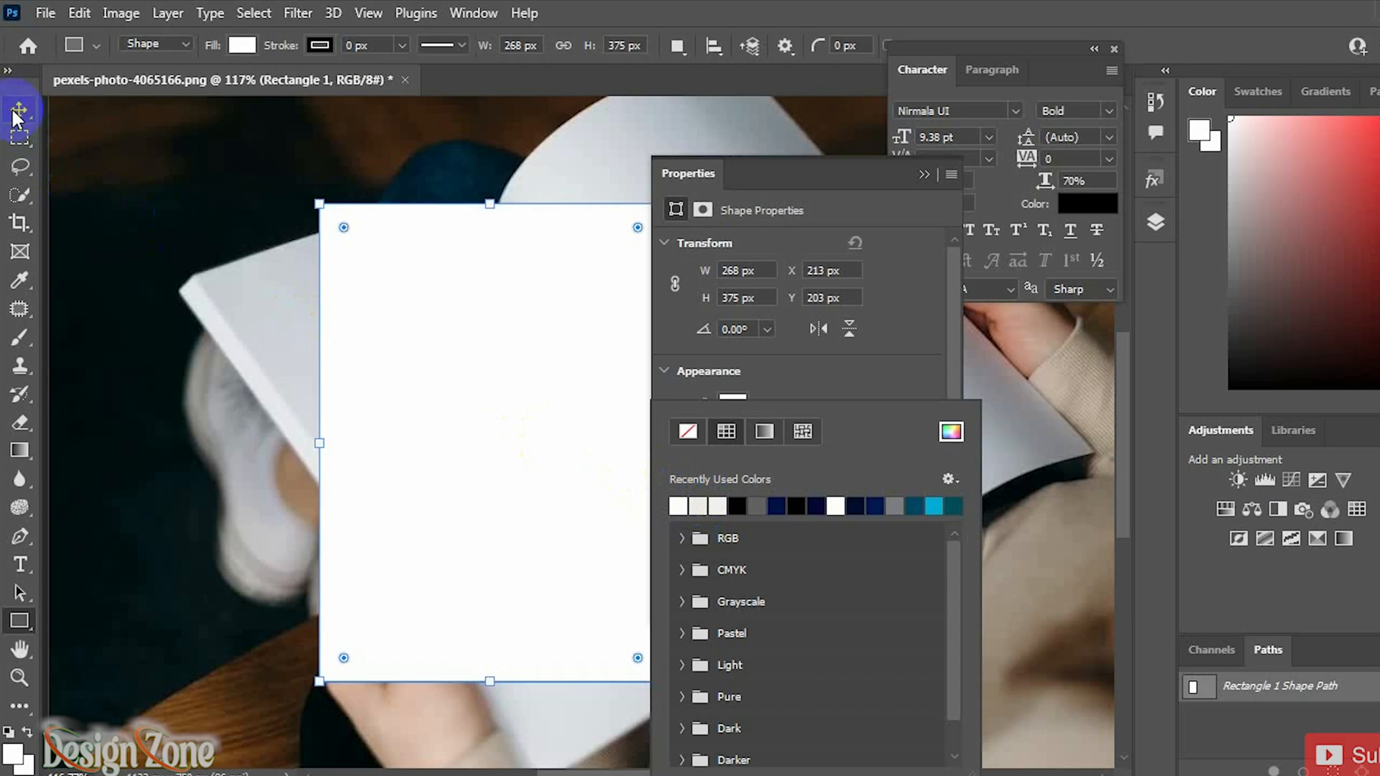
Step: Convert the rectangle layer to a smart object and lower its opacity to 52%
{"action": "left_click", "coordinate": [20, 109]}
{"action": "left_click", "coordinate": [922, 176]}
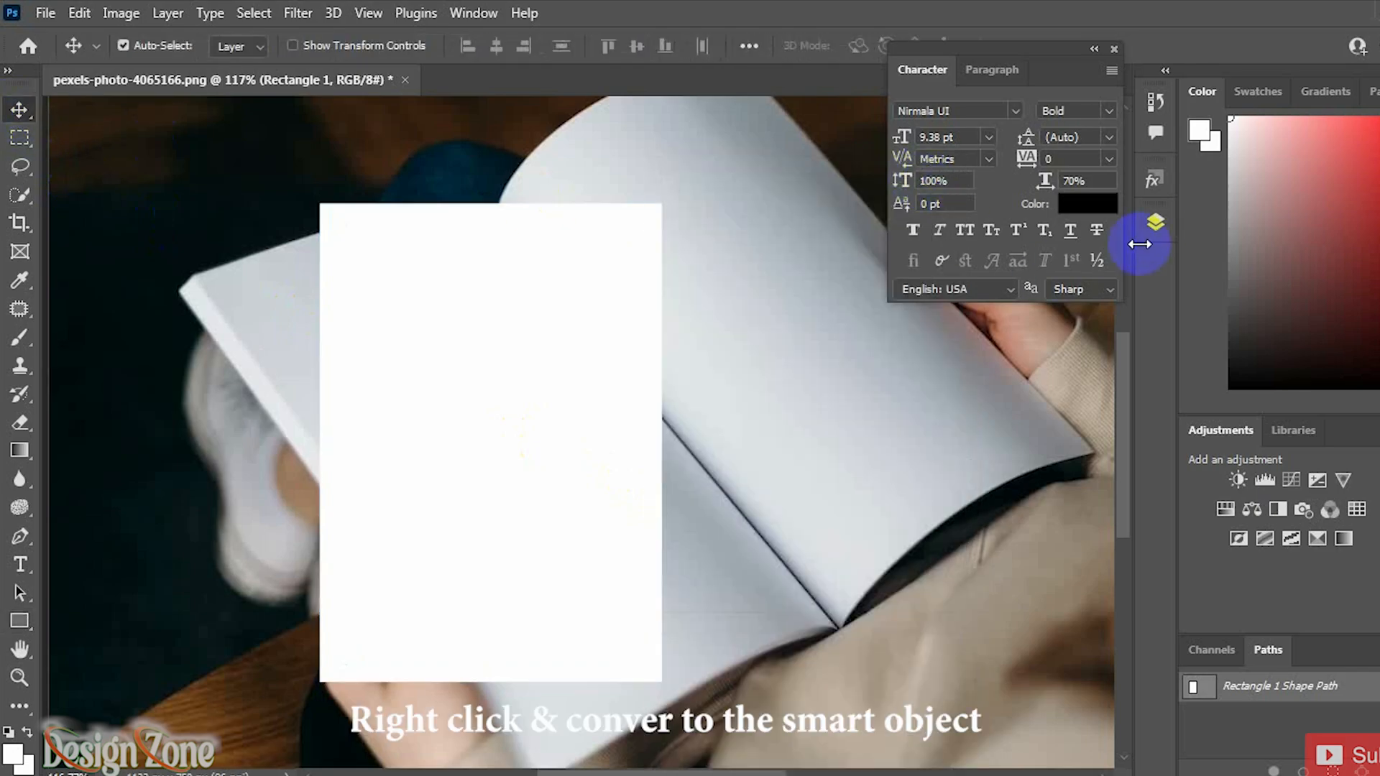
{"action": "left_click", "coordinate": [1155, 222]}
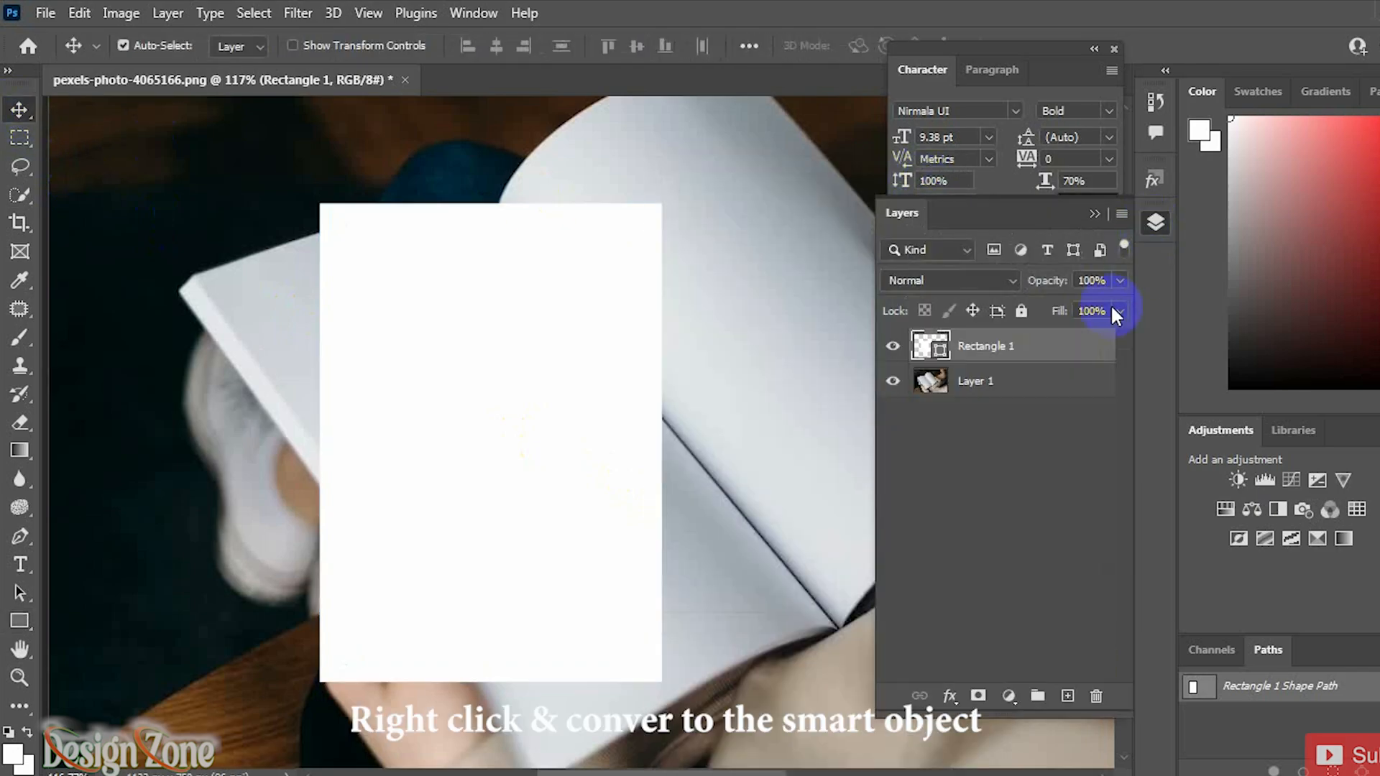
{"action": "right_click", "coordinate": [1041, 347]}
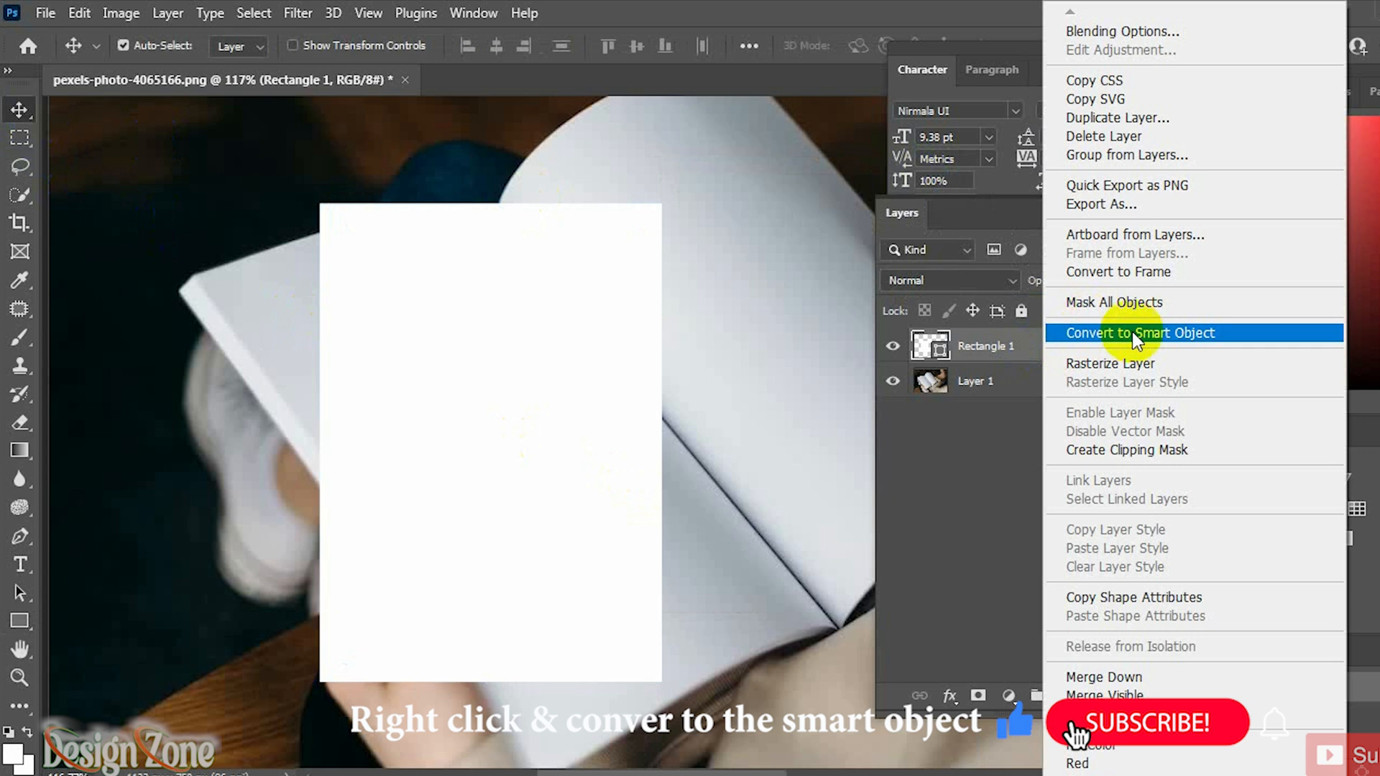
{"action": "left_click", "coordinate": [1121, 333]}
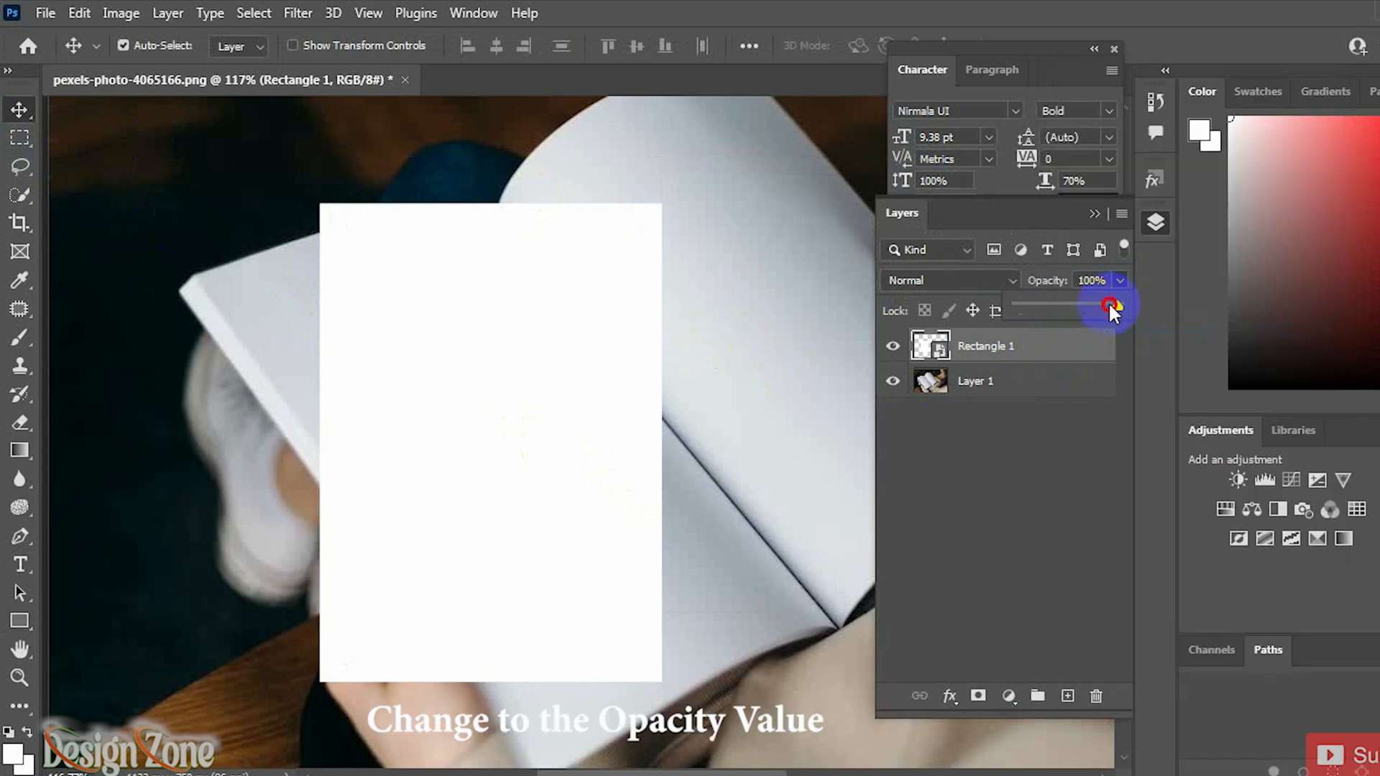
{"action": "left_click_drag", "start_coordinate": [1077, 306], "coordinate": [1072, 306]}
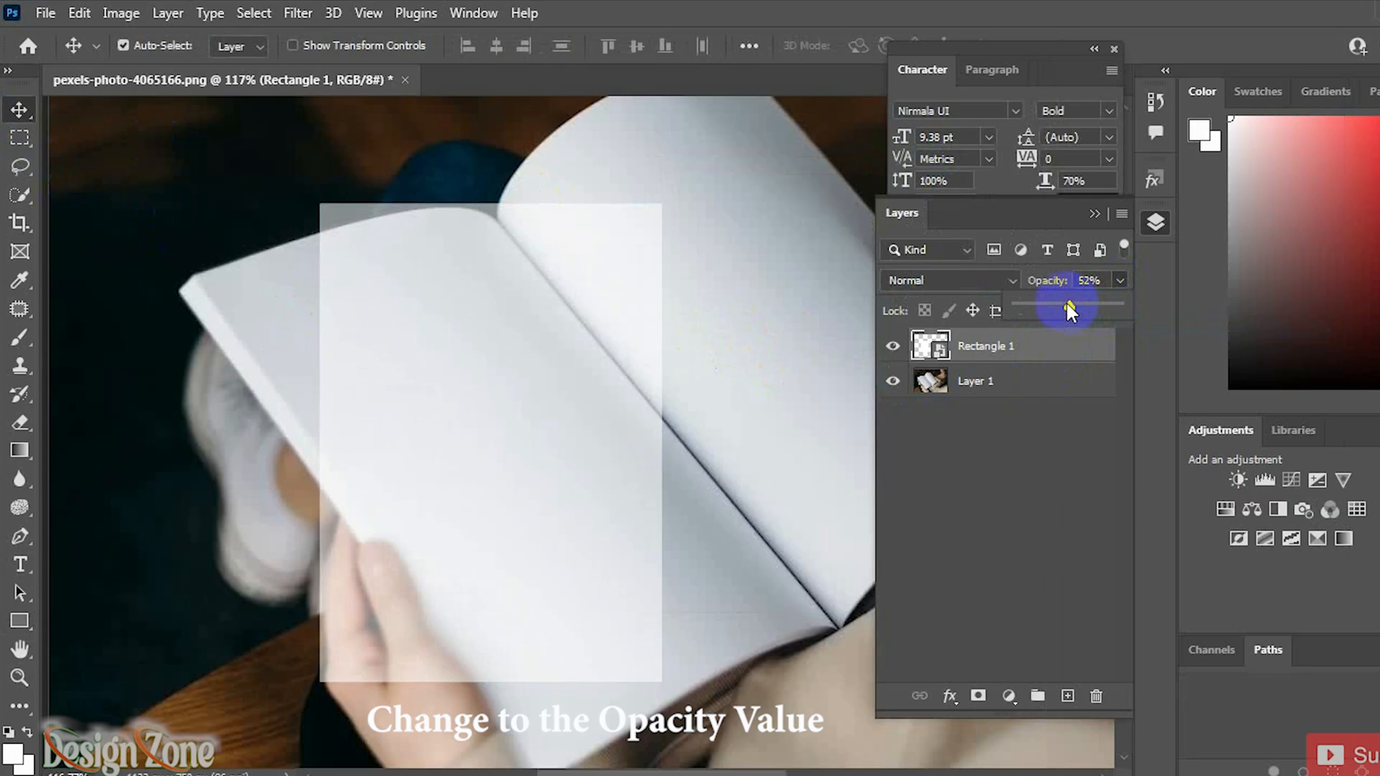
Step: Free-transform the rectangle, moving its corners onto the corners of the book's left page
{"action": "left_click", "coordinate": [24, 112]}
{"action": "key", "text": "ctrl+t"}
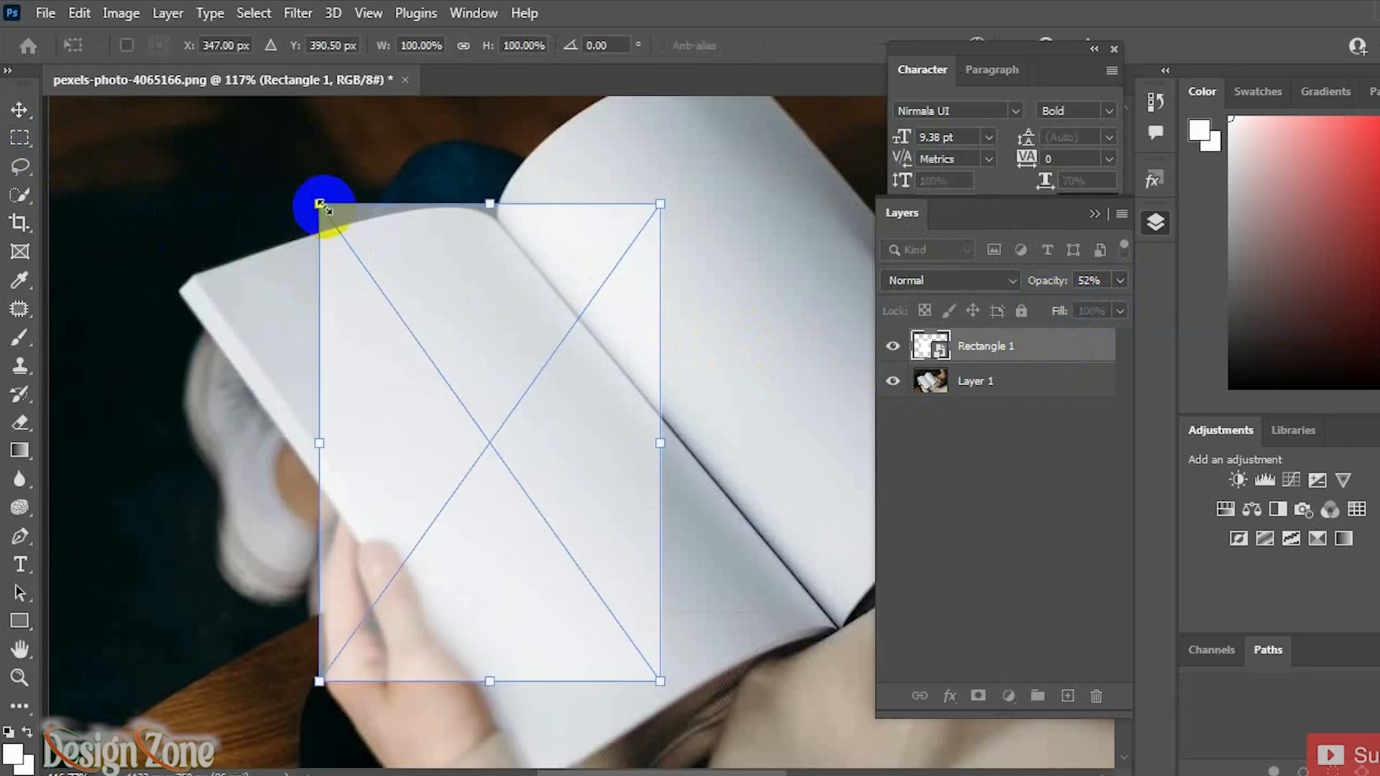
{"action": "left_click_drag", "start_coordinate": [320, 204], "coordinate": [196, 277]}
{"action": "left_click_drag", "start_coordinate": [660, 204], "coordinate": [494, 213]}
{"action": "left_click_drag", "start_coordinate": [660, 680], "coordinate": [819, 624]}
{"action": "left_click_drag", "start_coordinate": [320, 683], "coordinate": [539, 748]}
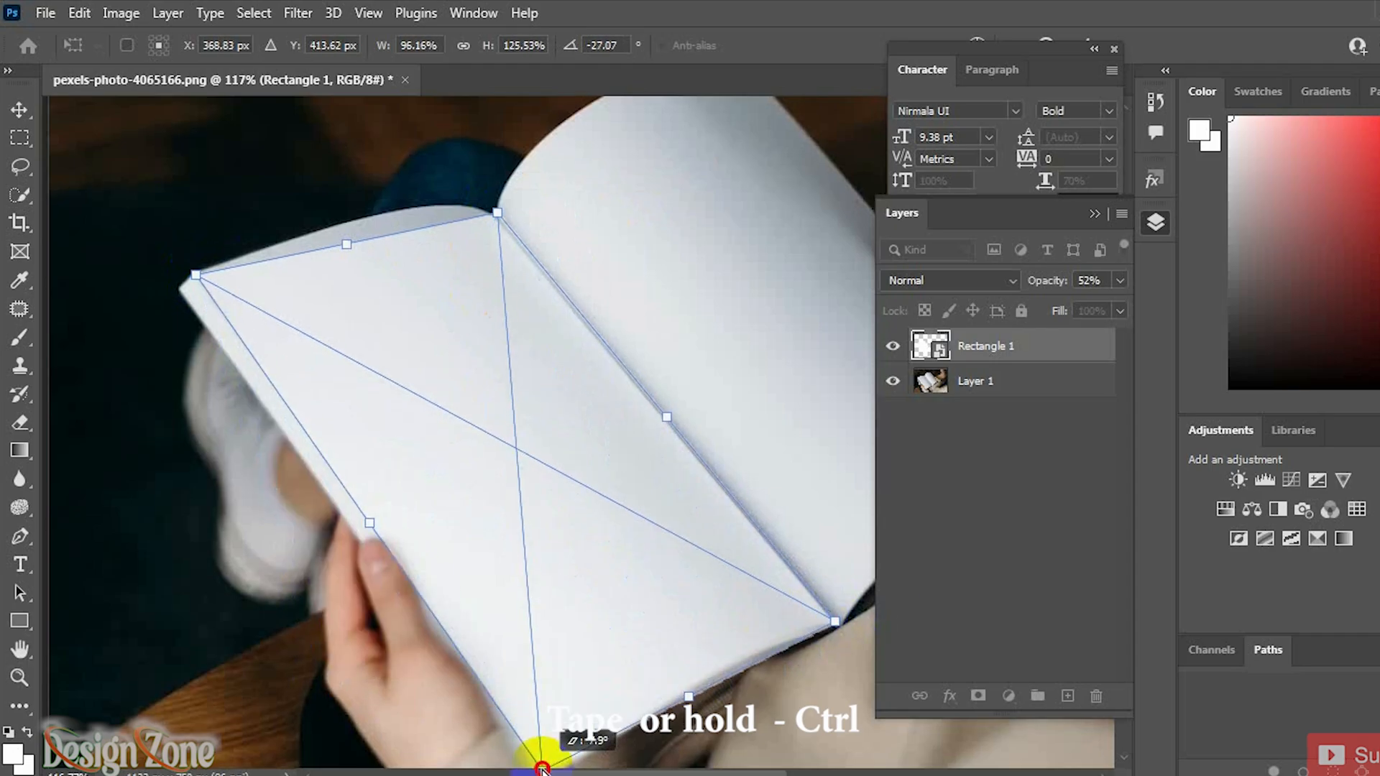
{"action": "left_click_drag", "start_coordinate": [497, 203], "coordinate": [493, 201]}
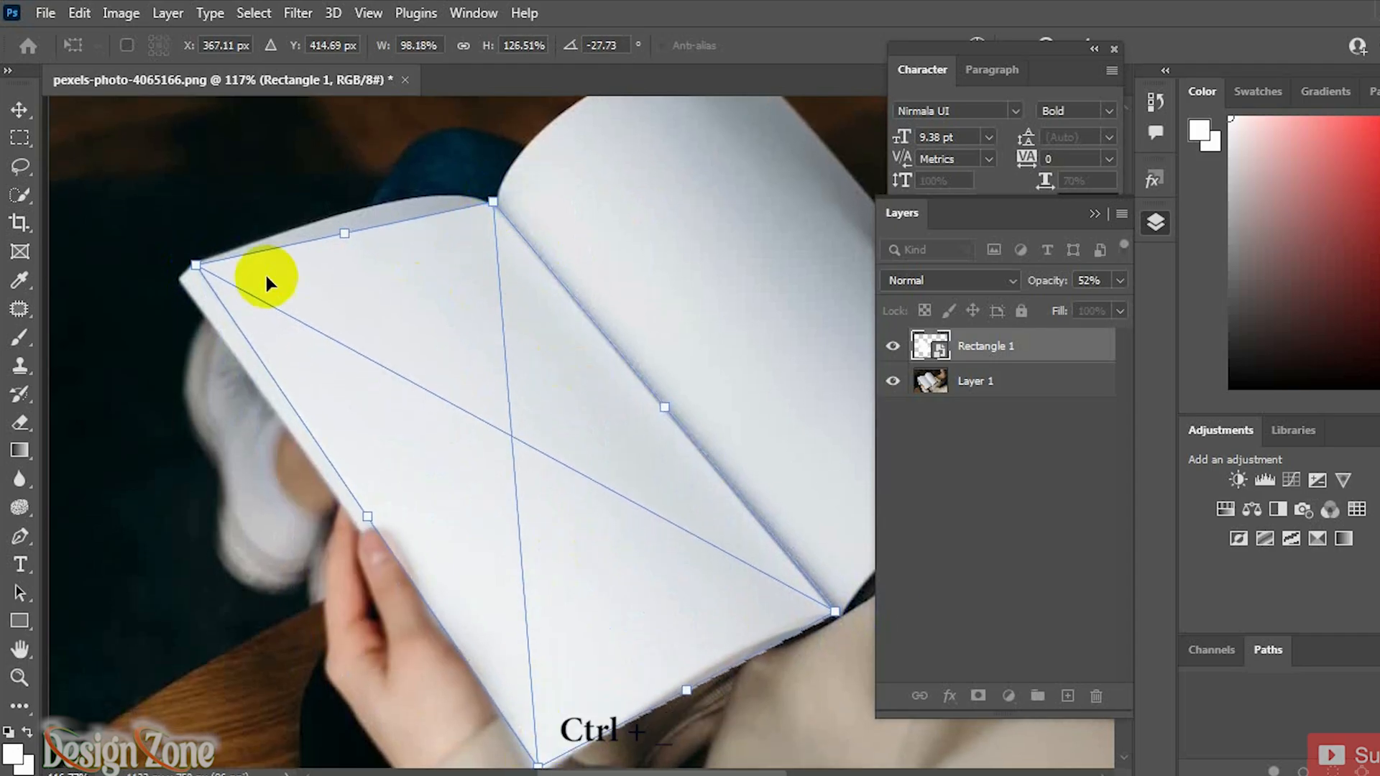
{"action": "left_click_drag", "start_coordinate": [196, 265], "coordinate": [195, 263]}
Step: Zoom in and refine each transform corner so the rectangle edges line up with the page edges
{"action": "scroll", "coordinate": [353, 216], "scroll_direction": "up", "scroll_amount": 10}
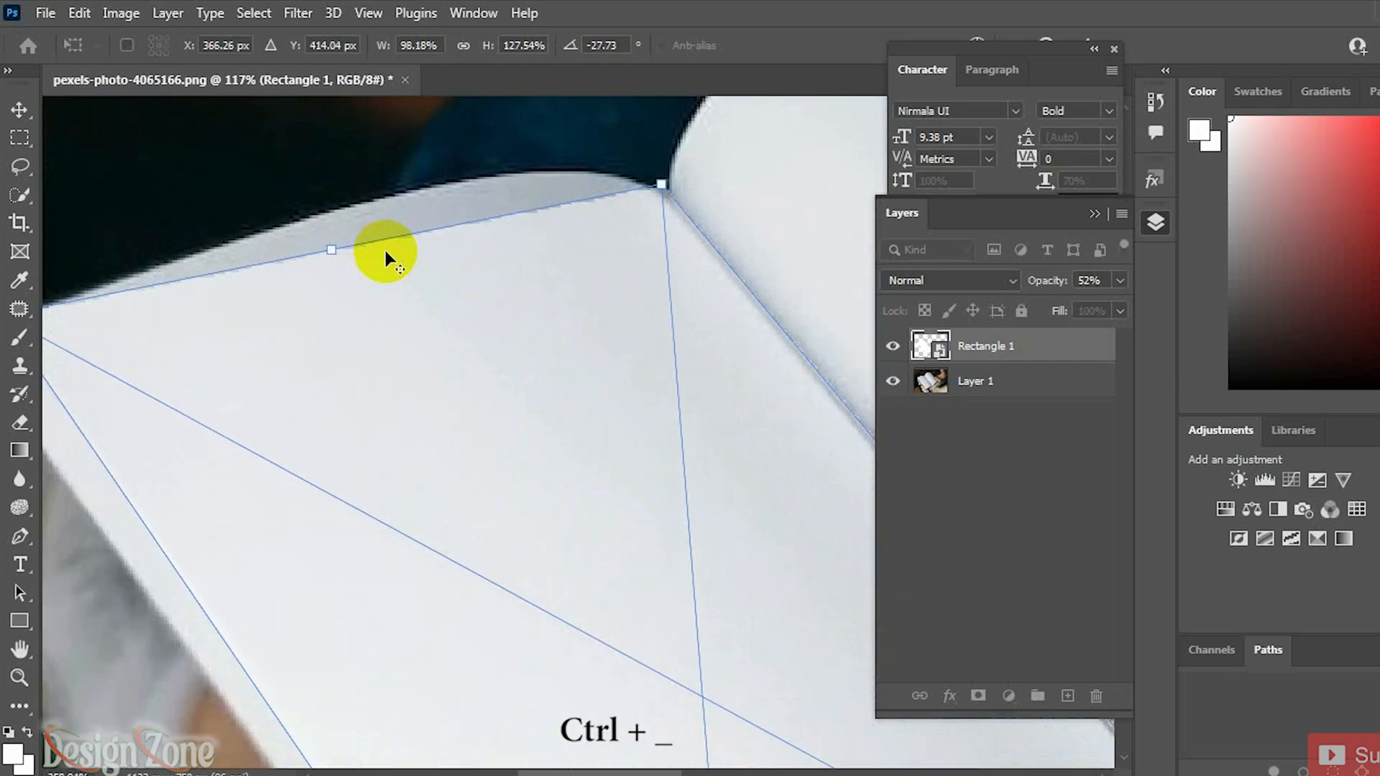
{"action": "left_click_drag", "start_coordinate": [697, 307], "coordinate": [657, 346]}
{"action": "left_click_drag", "start_coordinate": [755, 209], "coordinate": [752, 222]}
{"action": "left_click_drag", "start_coordinate": [381, 388], "coordinate": [746, 302]}
{"action": "left_click_drag", "start_coordinate": [162, 311], "coordinate": [161, 325]}
{"action": "left_click_drag", "start_coordinate": [668, 277], "coordinate": [545, 367]}
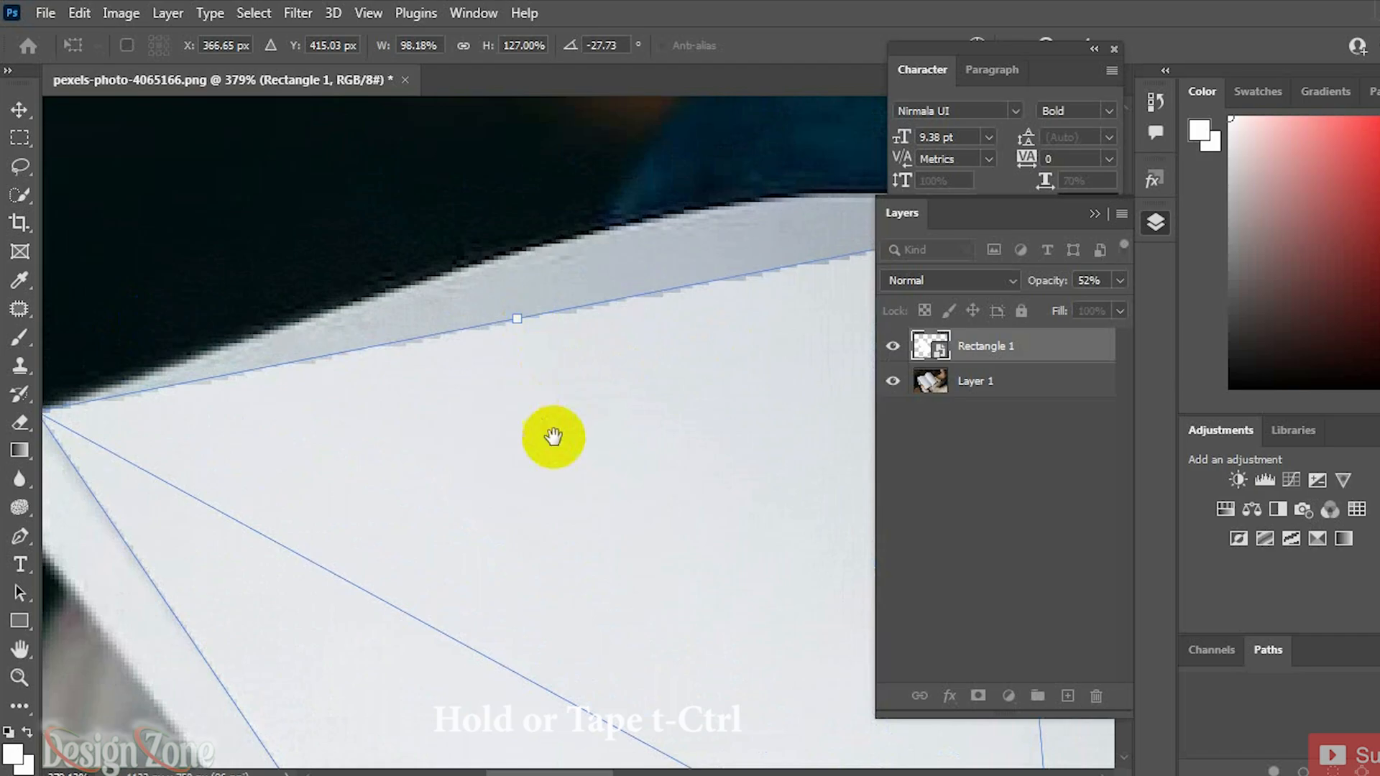
{"action": "left_click_drag", "start_coordinate": [552, 460], "coordinate": [352, 79]}
{"action": "left_click_drag", "start_coordinate": [534, 519], "coordinate": [373, 345]}
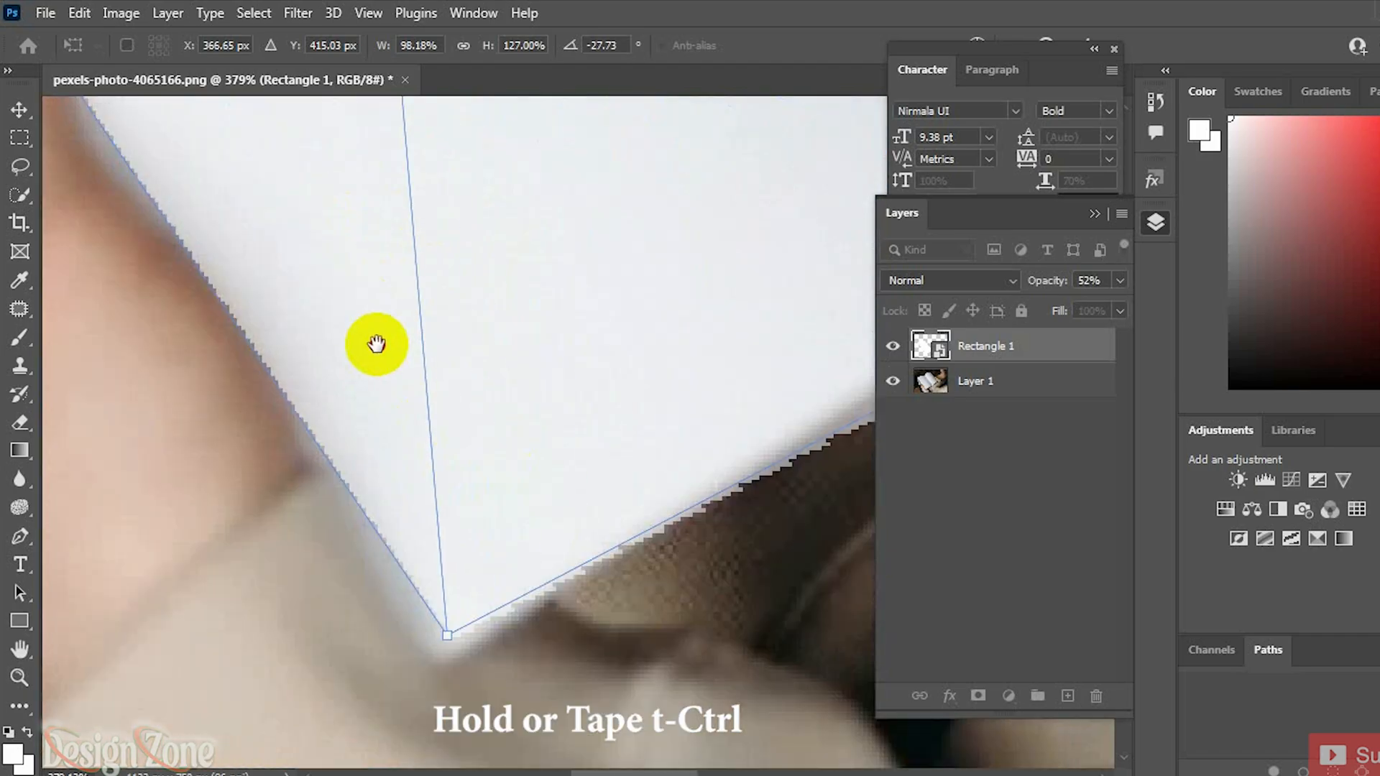
{"action": "left_click_drag", "start_coordinate": [443, 624], "coordinate": [431, 585]}
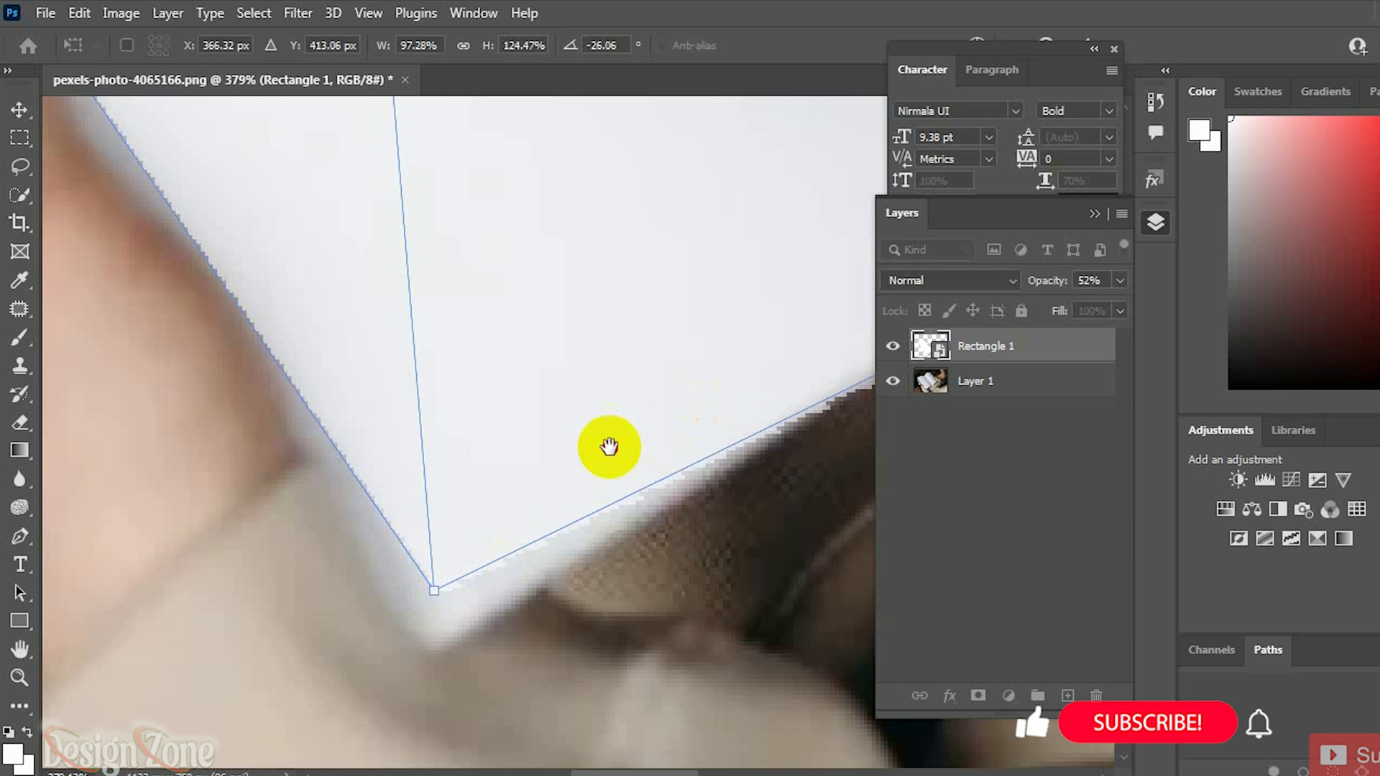
{"action": "left_click_drag", "start_coordinate": [344, 641], "coordinate": [617, 430]}
{"action": "left_click_drag", "start_coordinate": [704, 381], "coordinate": [690, 367]}
{"action": "scroll", "coordinate": [644, 385], "scroll_direction": "down", "scroll_amount": 5}
{"action": "left_click_drag", "start_coordinate": [352, 352], "coordinate": [636, 615]}
Step: Switch the transform to Warp and bend the rectangle's top edge to follow the page's curve
{"action": "right_click", "coordinate": [440, 348]}
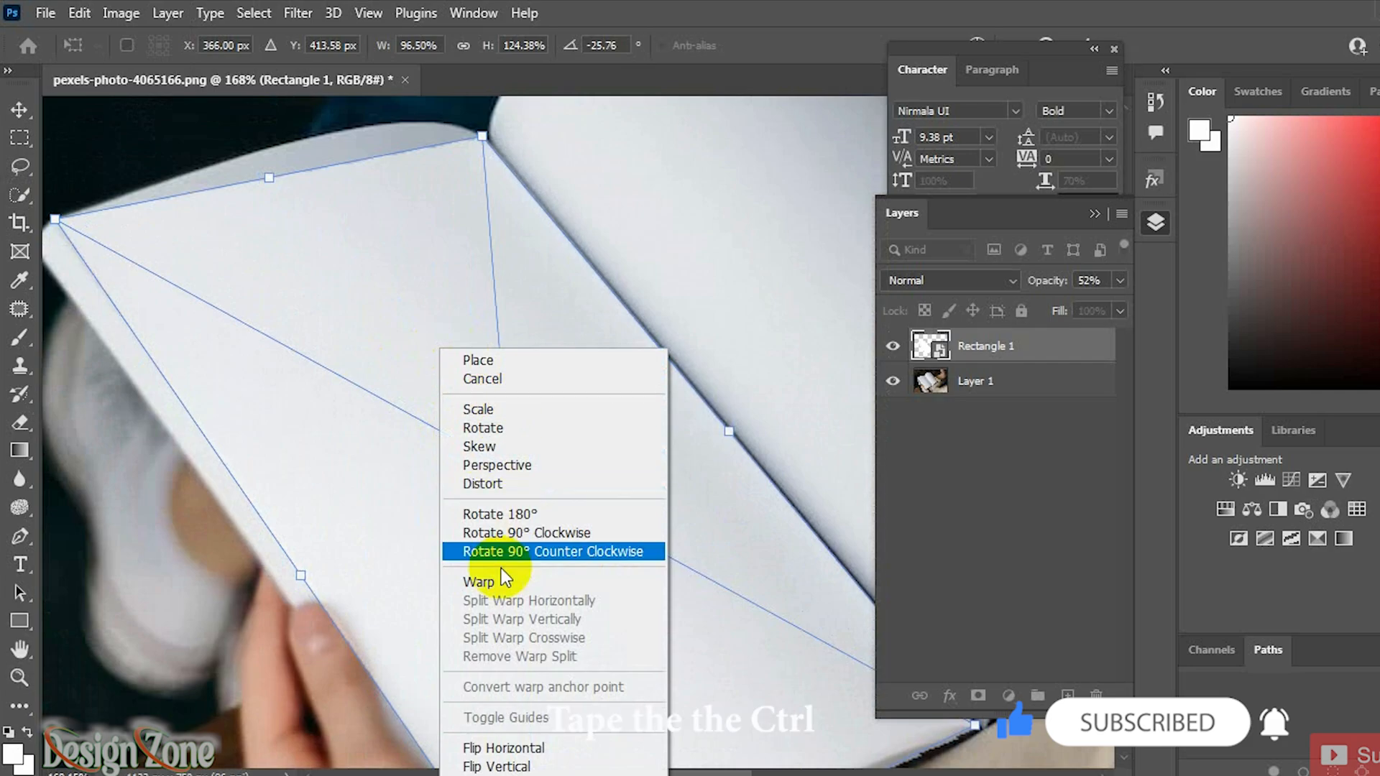
{"action": "left_click", "coordinate": [492, 584]}
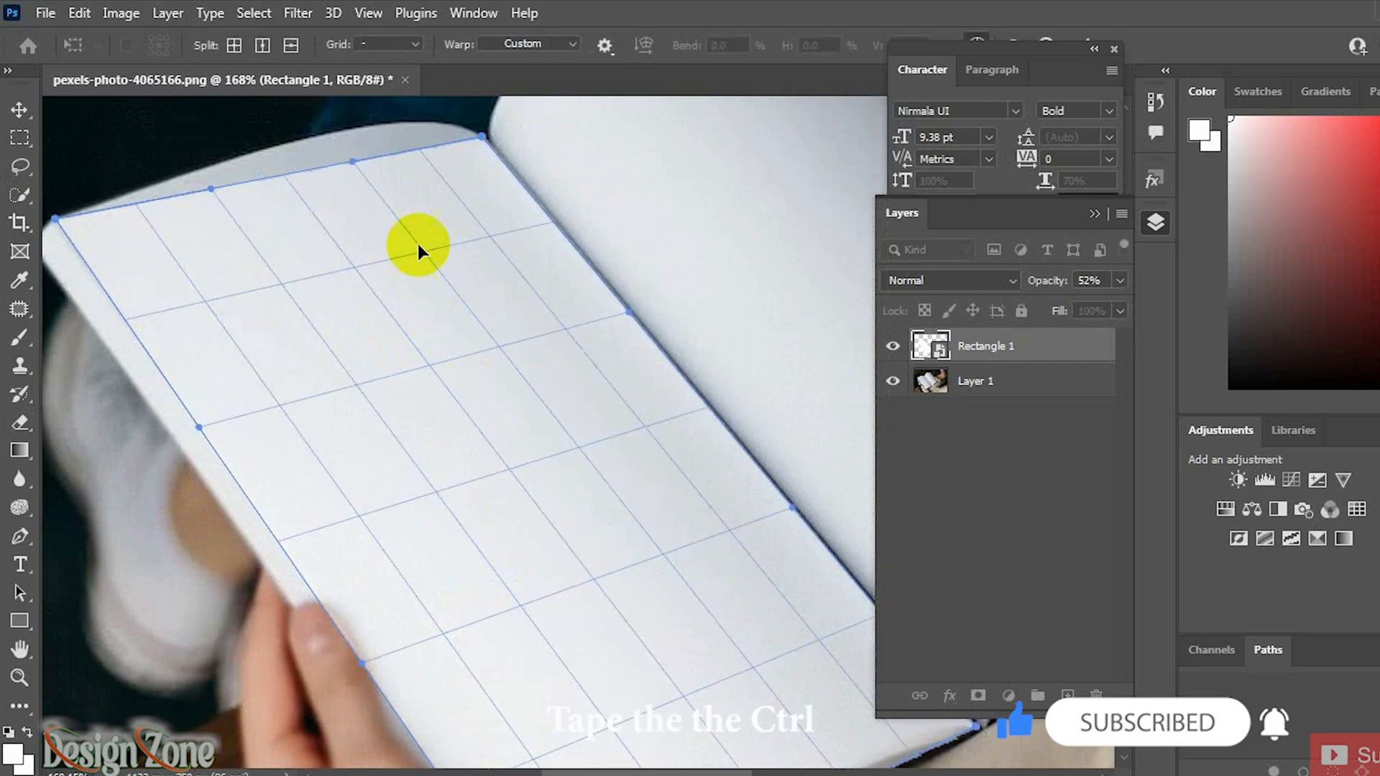
{"action": "scroll", "coordinate": [366, 177], "scroll_direction": "up", "scroll_amount": 8}
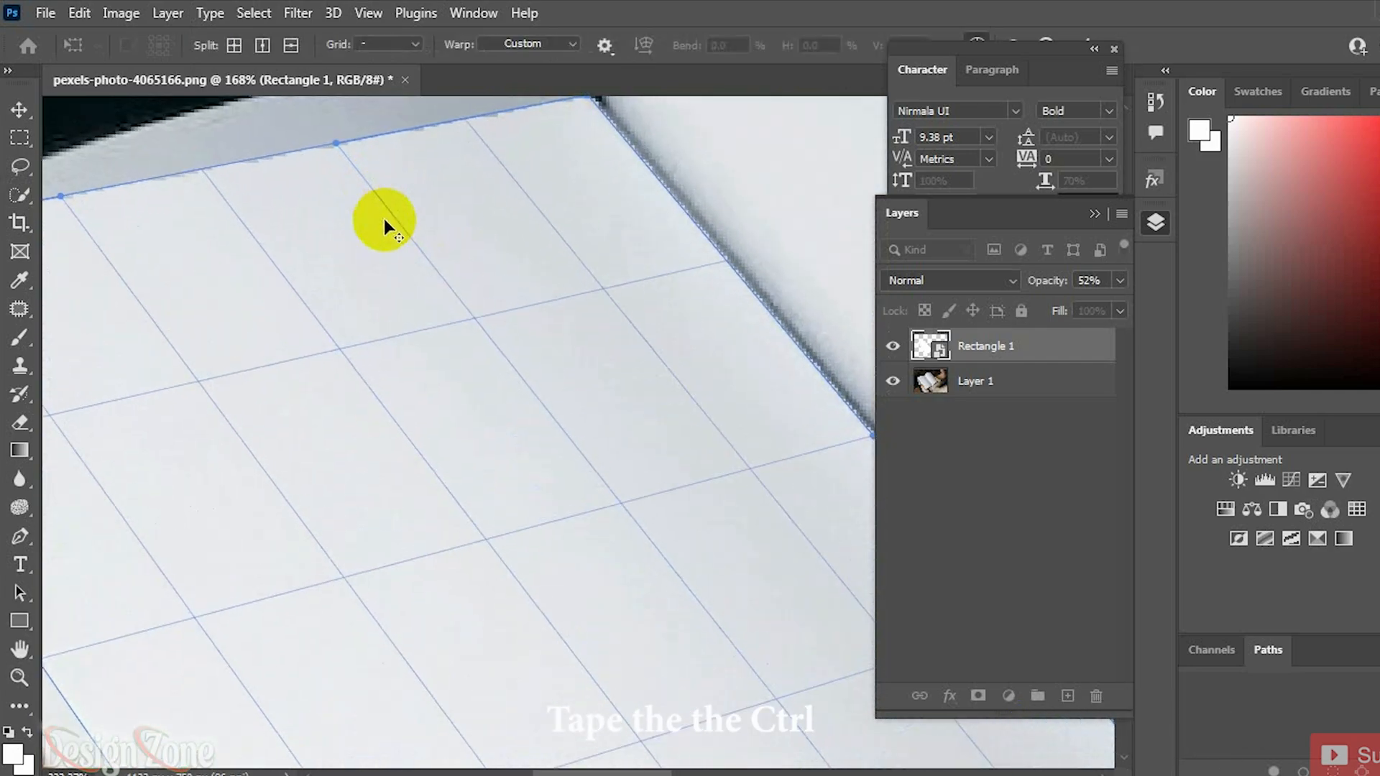
{"action": "scroll", "coordinate": [436, 330], "scroll_direction": "down", "scroll_amount": 5}
{"action": "left_click", "coordinate": [604, 45]}
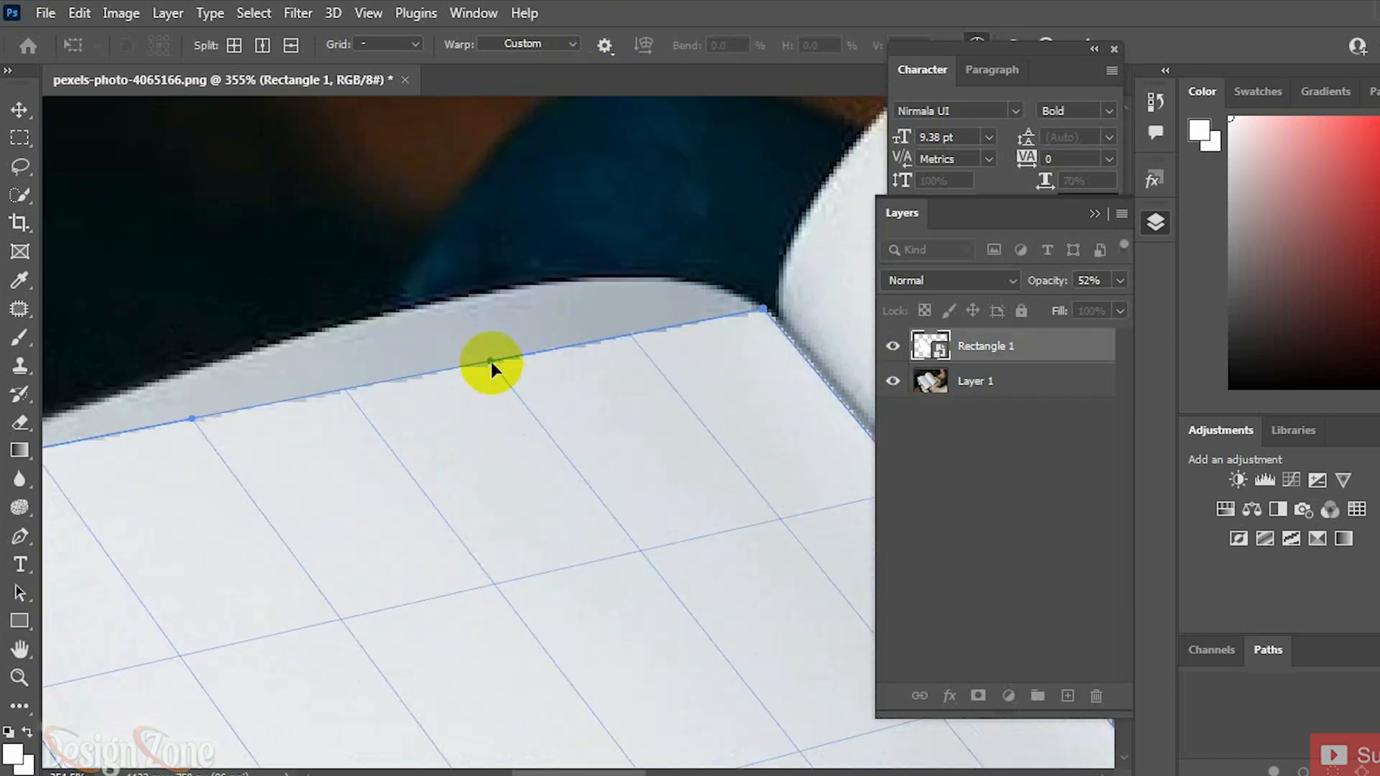
{"action": "left_click_drag", "start_coordinate": [477, 283], "coordinate": [490, 219]}
{"action": "left_click_drag", "start_coordinate": [190, 452], "coordinate": [441, 317]}
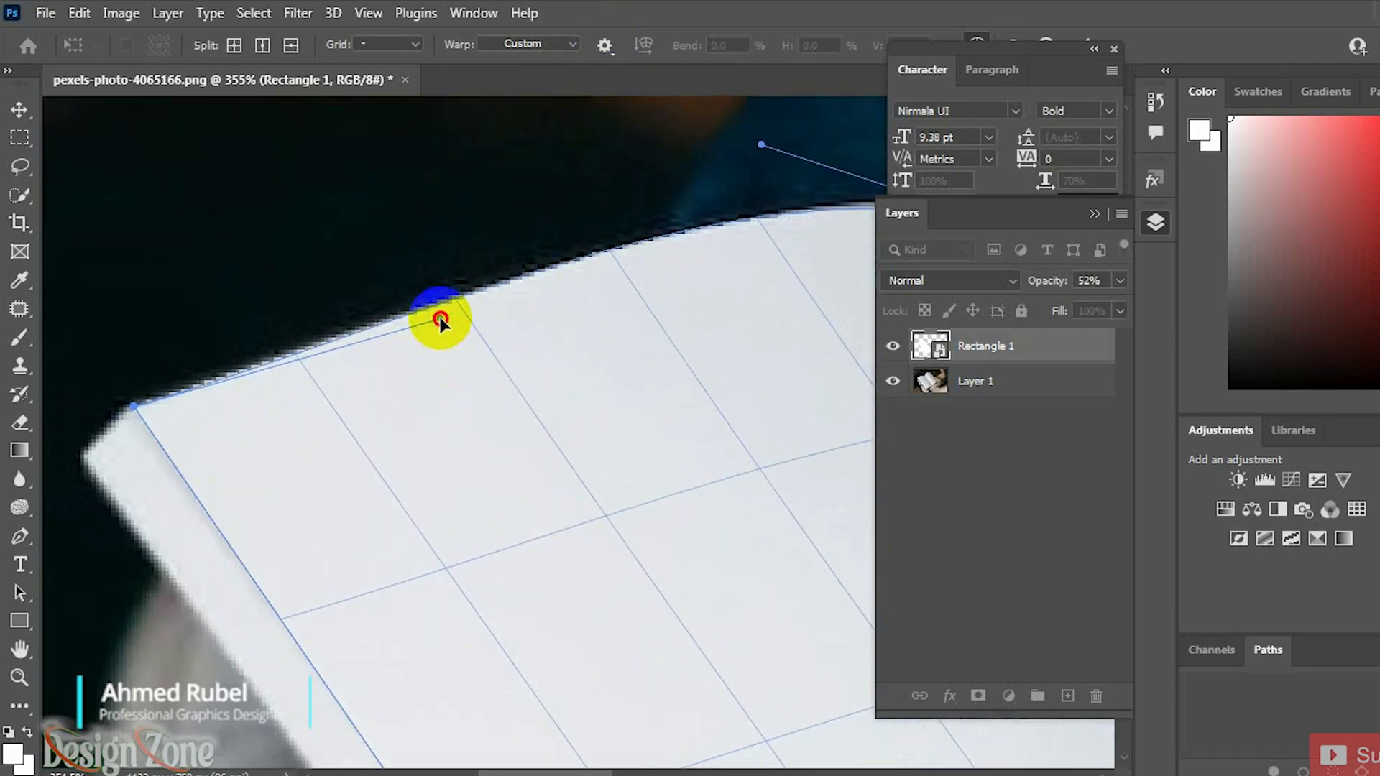
Step: Warp the lower and side edges to match the curled page and commit the transform
{"action": "left_click_drag", "start_coordinate": [661, 452], "coordinate": [306, 250]}
{"action": "left_click_drag", "start_coordinate": [601, 563], "coordinate": [431, 345]}
{"action": "left_click_drag", "start_coordinate": [647, 572], "coordinate": [367, 397]}
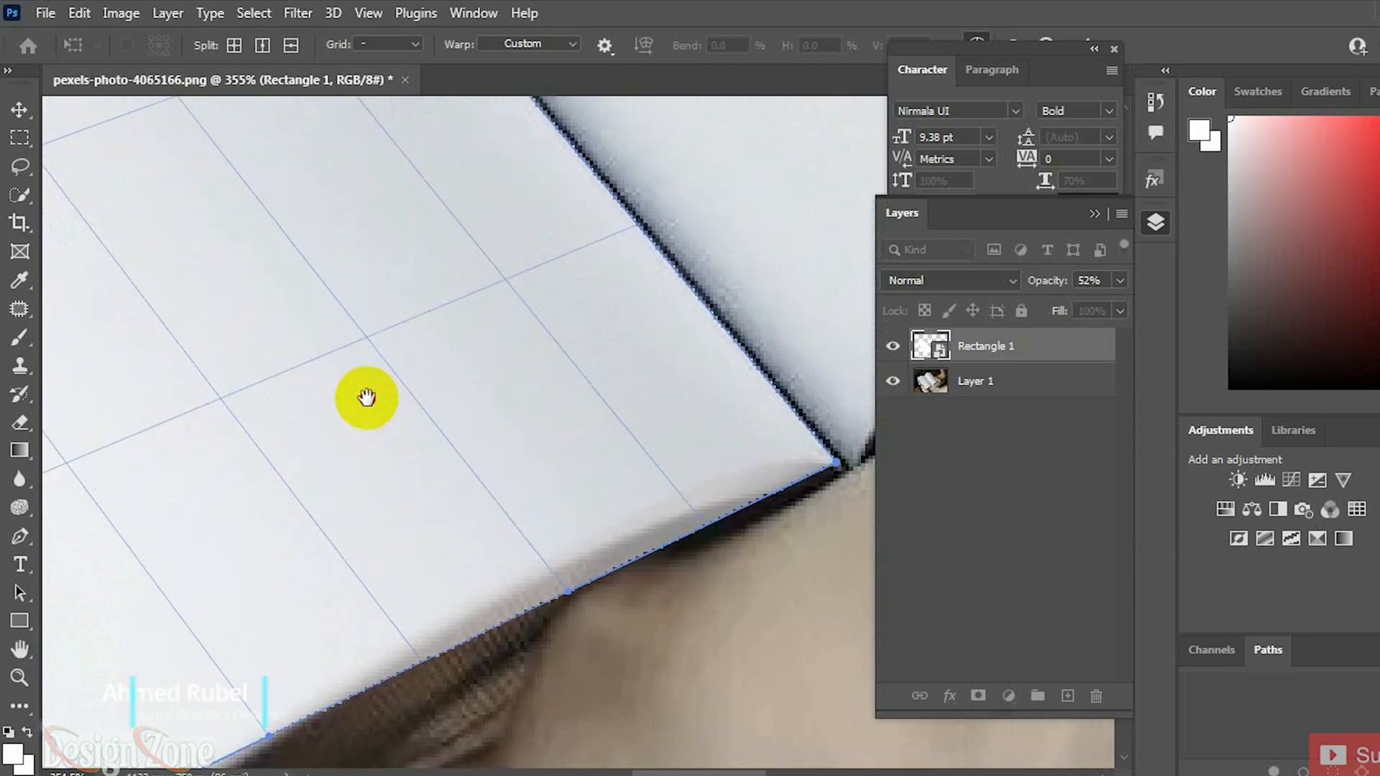
{"action": "left_click_drag", "start_coordinate": [577, 599], "coordinate": [792, 187]}
{"action": "left_click_drag", "start_coordinate": [503, 507], "coordinate": [508, 464]}
{"action": "left_click_drag", "start_coordinate": [657, 469], "coordinate": [635, 493]}
{"action": "scroll", "coordinate": [638, 495], "scroll_direction": "down", "scroll_amount": 4}
{"action": "scroll", "coordinate": [637, 496], "scroll_direction": "down", "scroll_amount": 5}
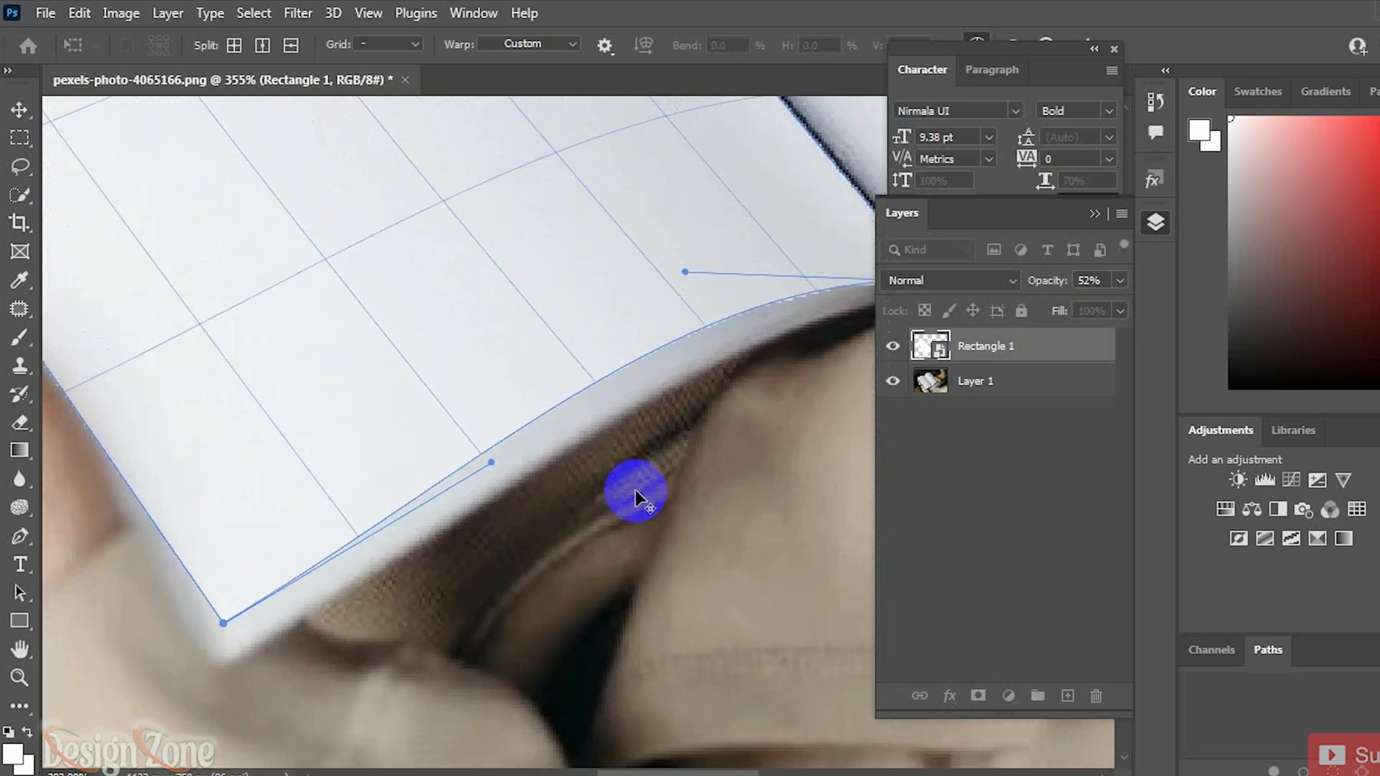
{"action": "key", "text": "alt+space"}
{"action": "left_click_drag", "start_coordinate": [533, 241], "coordinate": [598, 530]}
{"action": "left_click", "coordinate": [23, 113]}
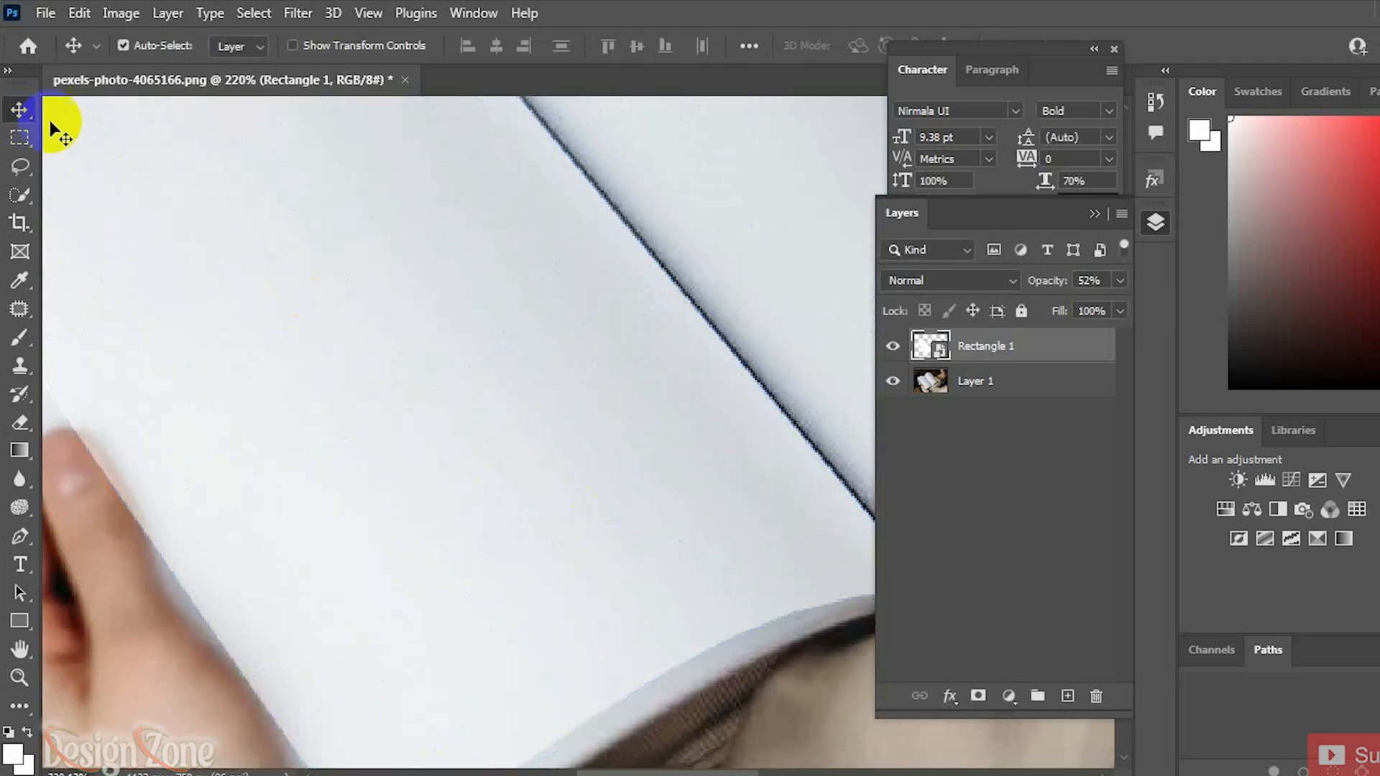
Step: Open the smart object's contents and paste the copied Lorem Ipsum text into a paragraph text box across the page
{"action": "double_click", "coordinate": [947, 359]}
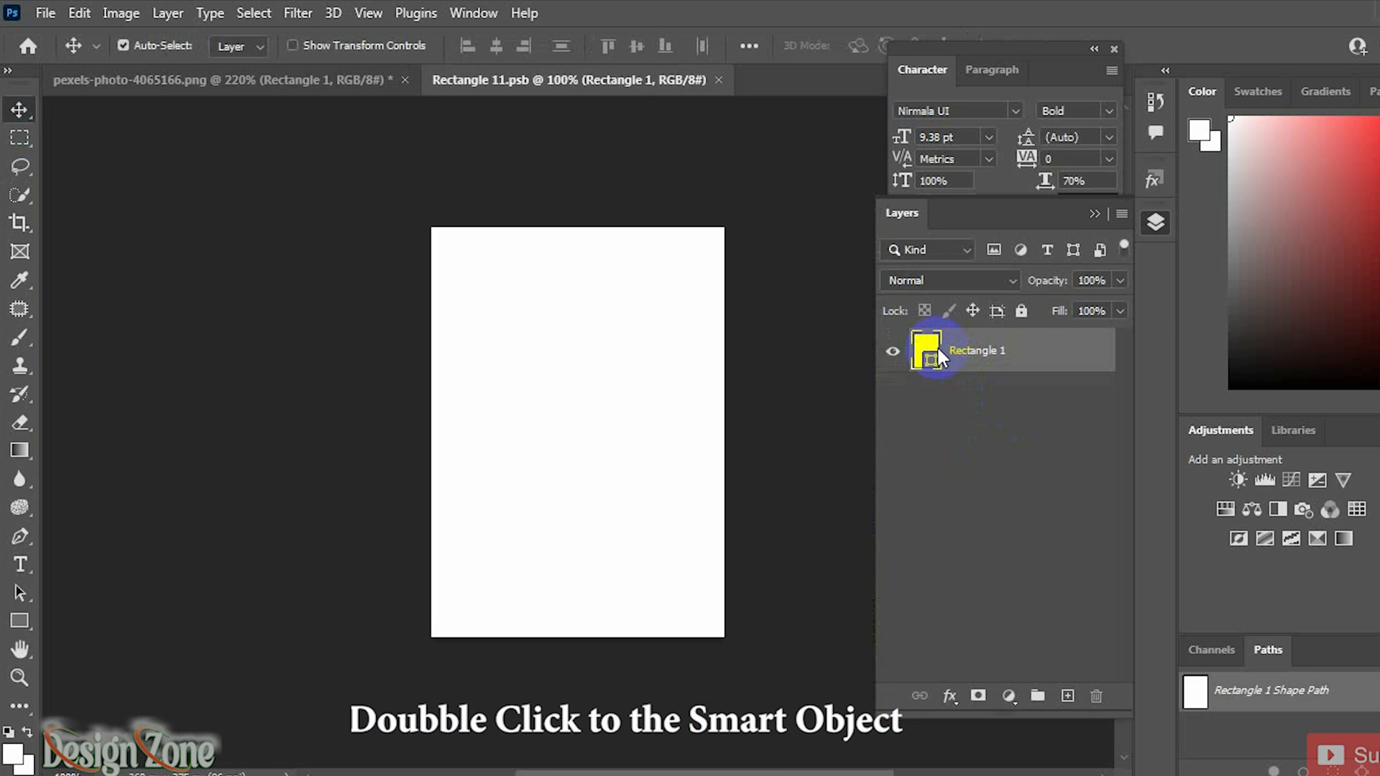
{"action": "key", "text": "ctrl+0"}
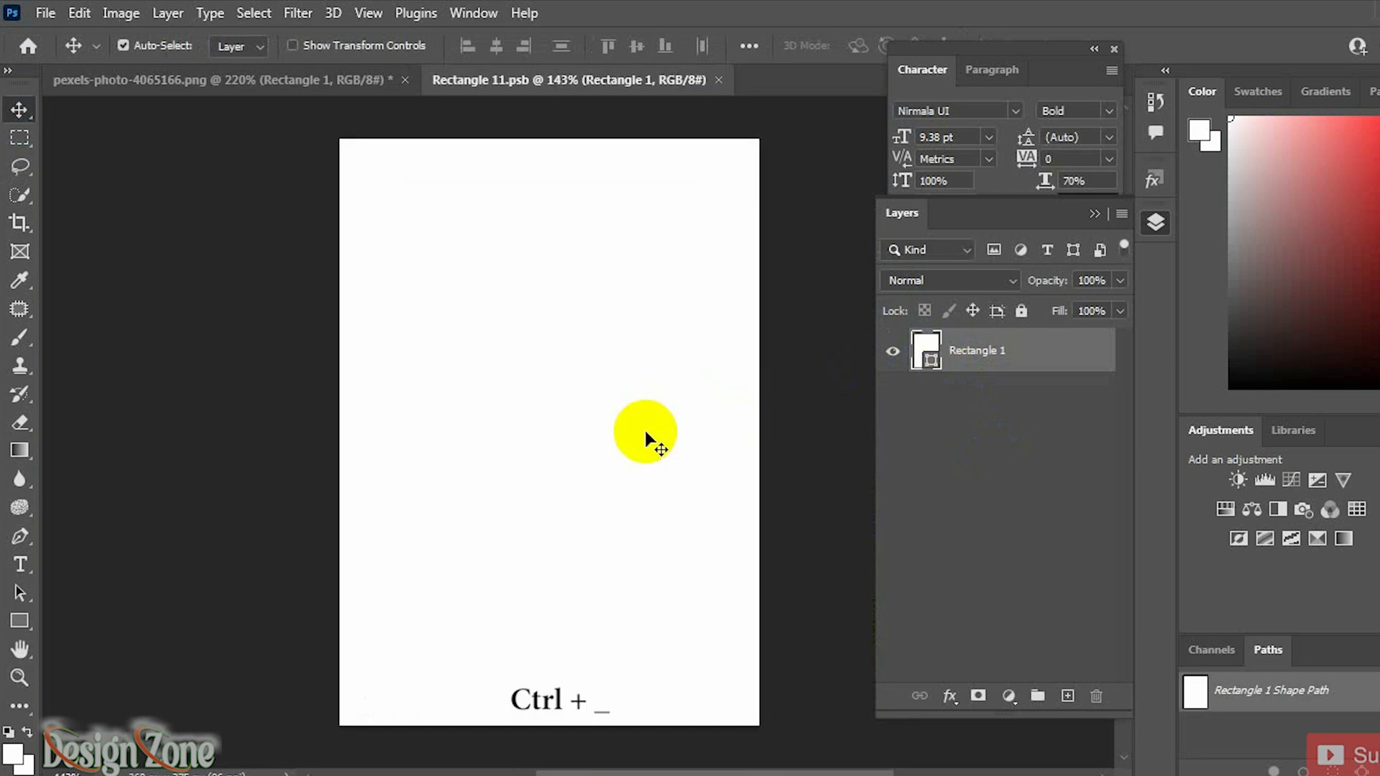
{"action": "left_click", "coordinate": [20, 565]}
{"action": "left_click", "coordinate": [382, 208]}
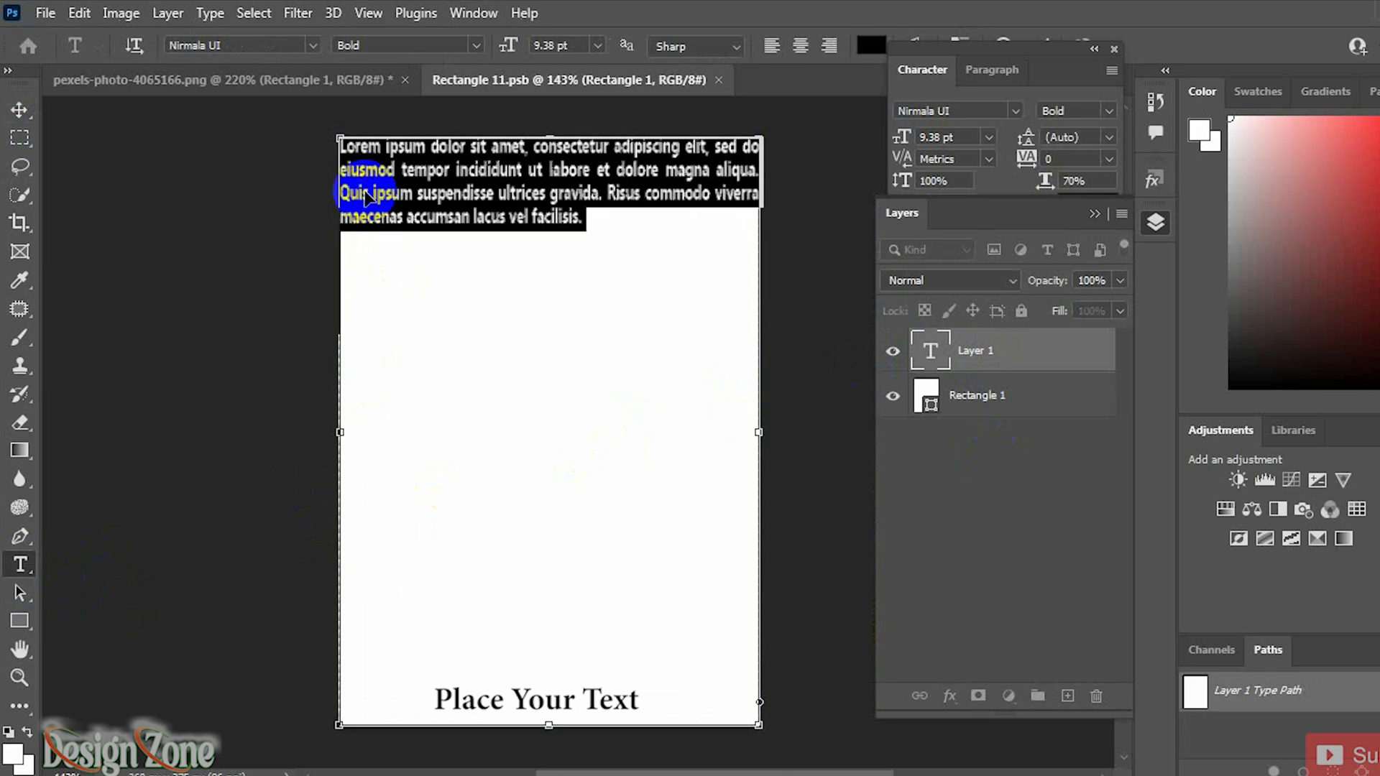
{"action": "type", "text": "Lorem Ipsum is simply dummy text of the printing and typesetting industry. Lorem Ipsum has been the industry's standard dummy text ever since the 1500s, when an unknown printer took a galley of type and scrambled it to make a type specimen book. It has survived not only five centuries, but also the leap into electronic typesetting, remaining essentially unchanged. It was popularised in the 1960s with the release of Letraset sheets containing Lorem Ipsum passages, and more recently with desktop publishing software like Aldus PageMaker including versions of Lorem Ipsum"}
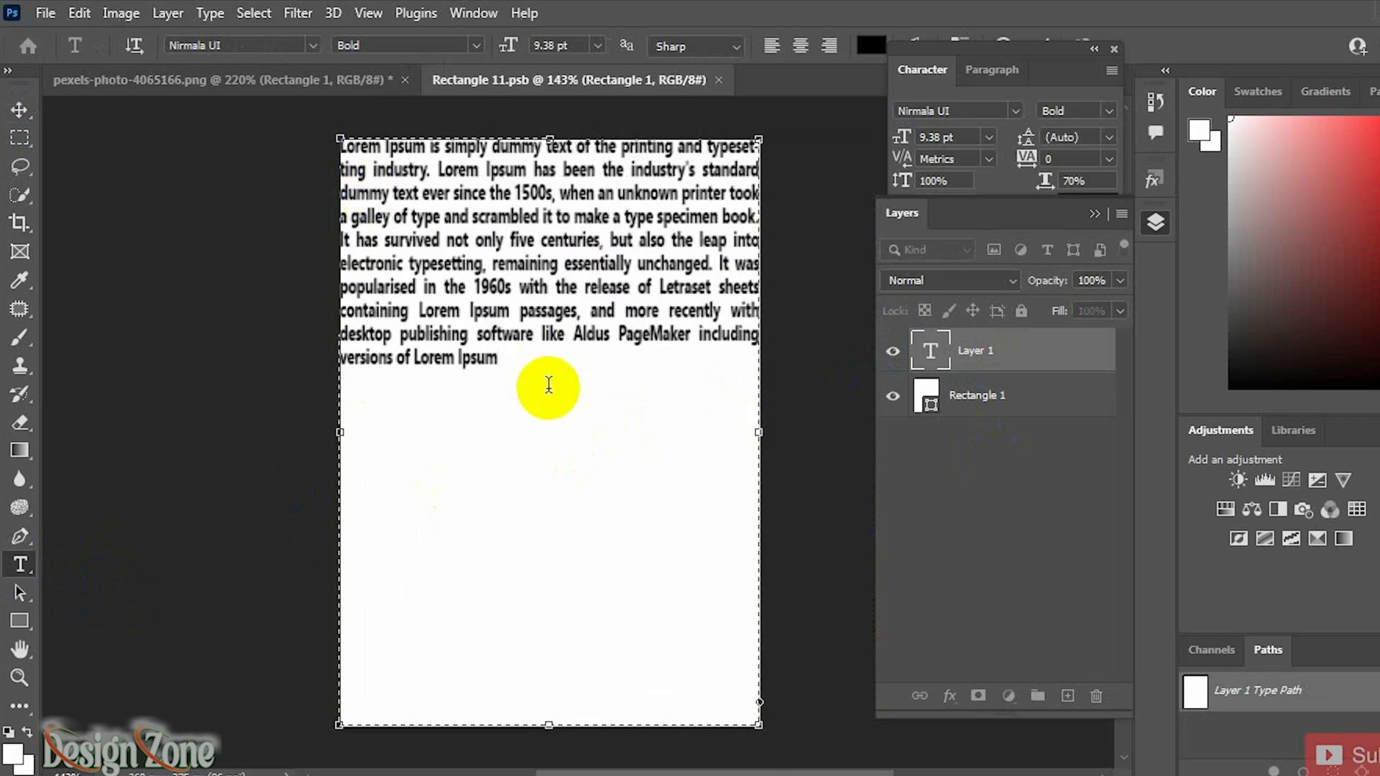
Step: Add blank lines and paste the paragraph twice more to fill the page with text
{"action": "key", "text": "Return"}
{"action": "key", "text": "Return"}
{"action": "type", "text": "Lorem Ipsum is simply dummy text of the printing and typesetting industry. Lorem Ipsum has been the industry's standard dummy text ever since the 1500s, when an unknown printer took a galley of type and scrambled it to make a type specimen book. It has survived not only five centuries, but also the leap into electronic typesetting, remaining essentially unchanged. It was popularised in the 1960s with the release of Letraset sheets containing Lorem Ipsum passages, and more recently with desktop publishing software like Aldus PageMaker including versions of Lorem Ipsum"}
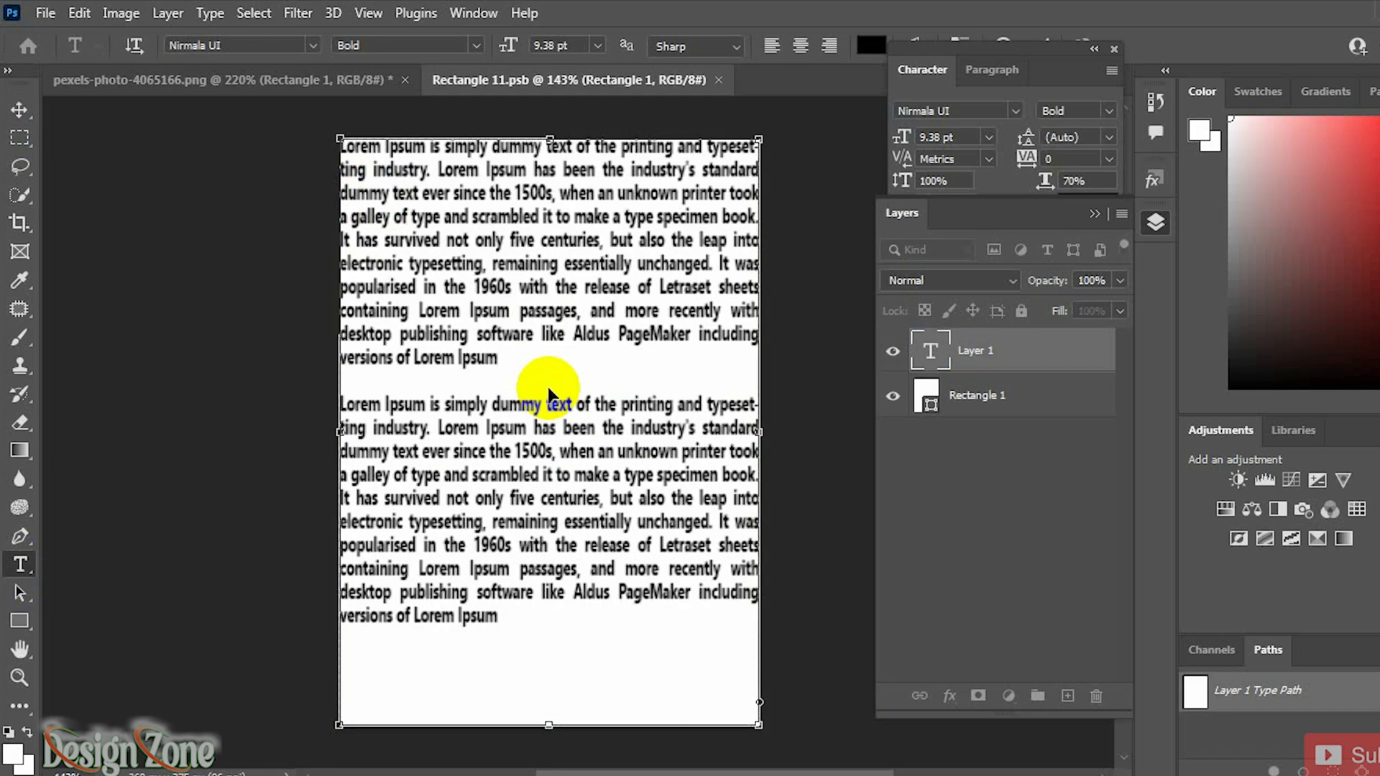
{"action": "key", "text": "Return"}
{"action": "key", "text": "Return"}
{"action": "key", "text": "ctrl+v"}
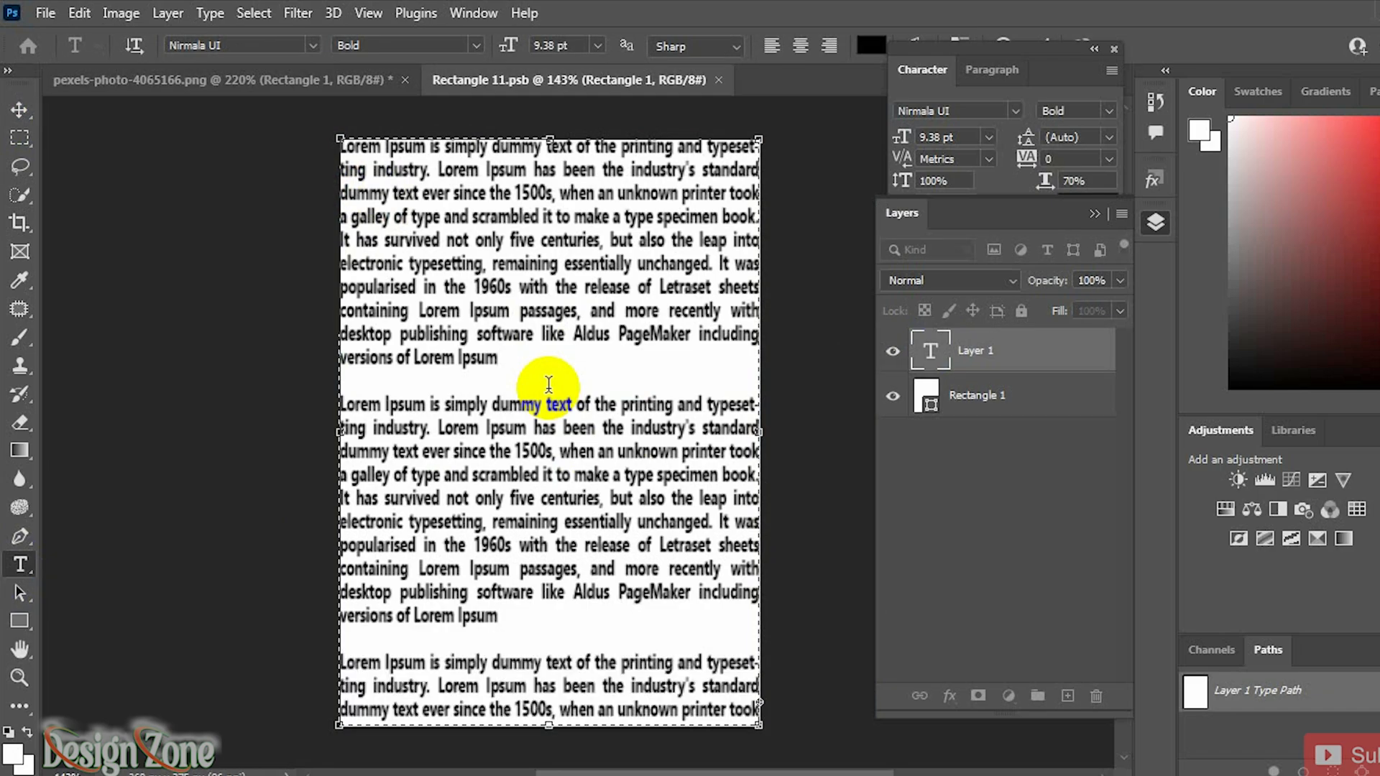
Step: Scale the text block down with Free Transform so it sits inside the page margins, then commit it
{"action": "left_click", "coordinate": [18, 110]}
{"action": "key", "text": "ctrl+t"}
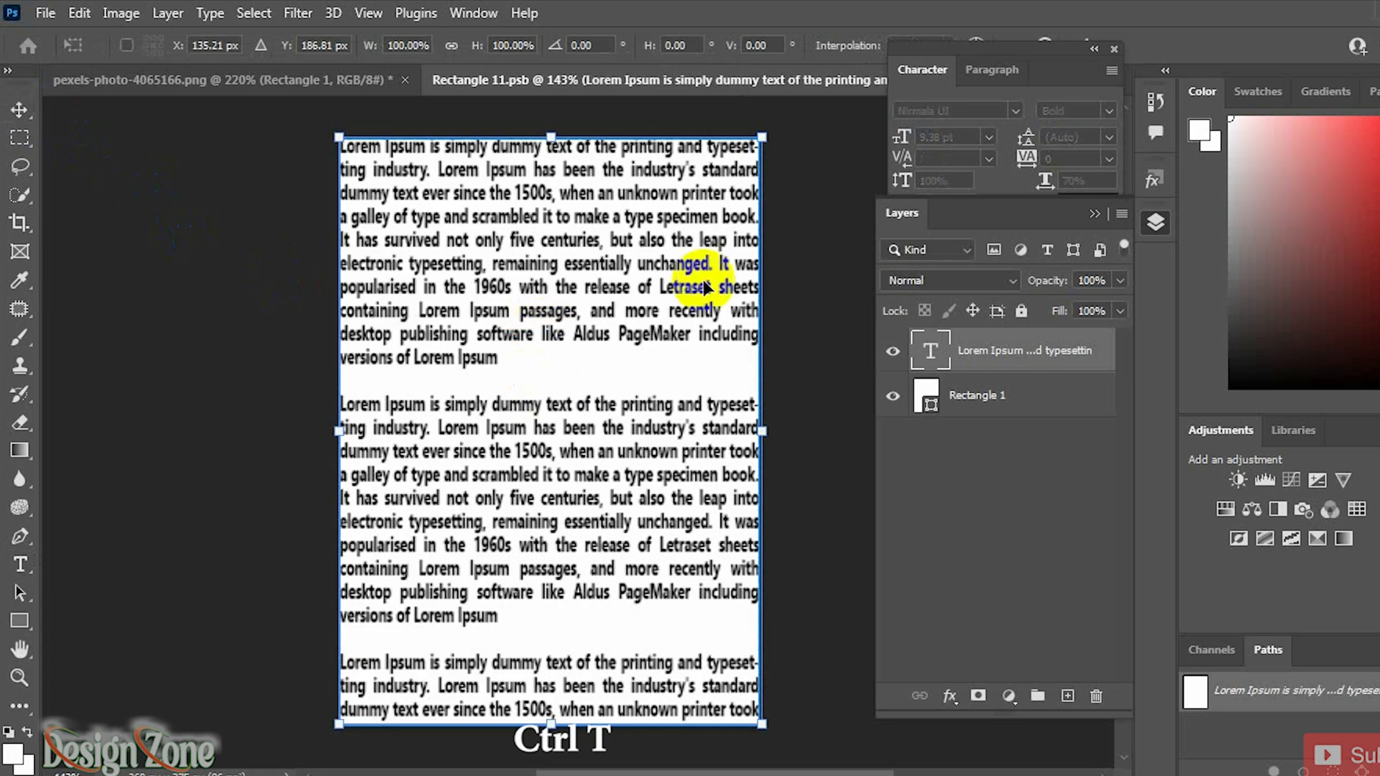
{"action": "left_click_drag", "start_coordinate": [762, 146], "coordinate": [745, 161]}
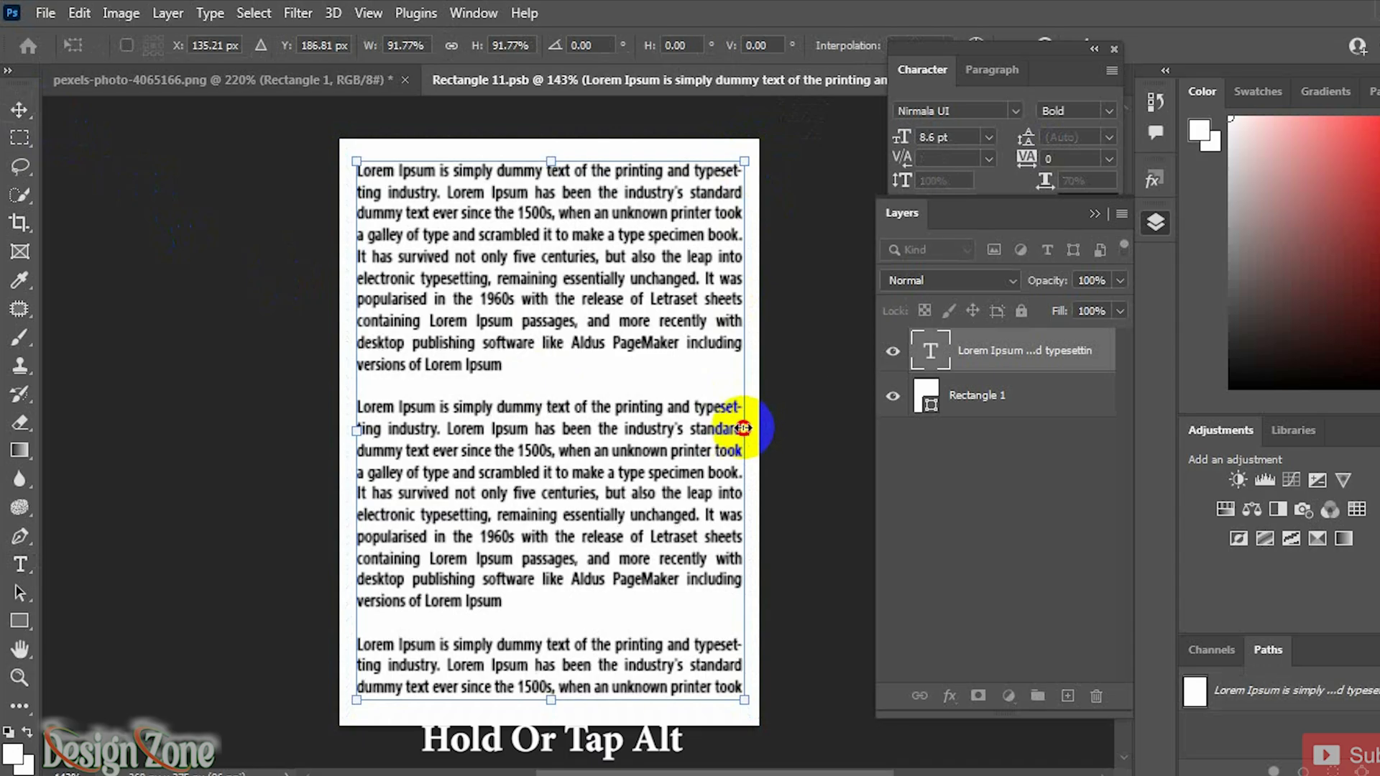
{"action": "left_click_drag", "start_coordinate": [744, 429], "coordinate": [733, 430]}
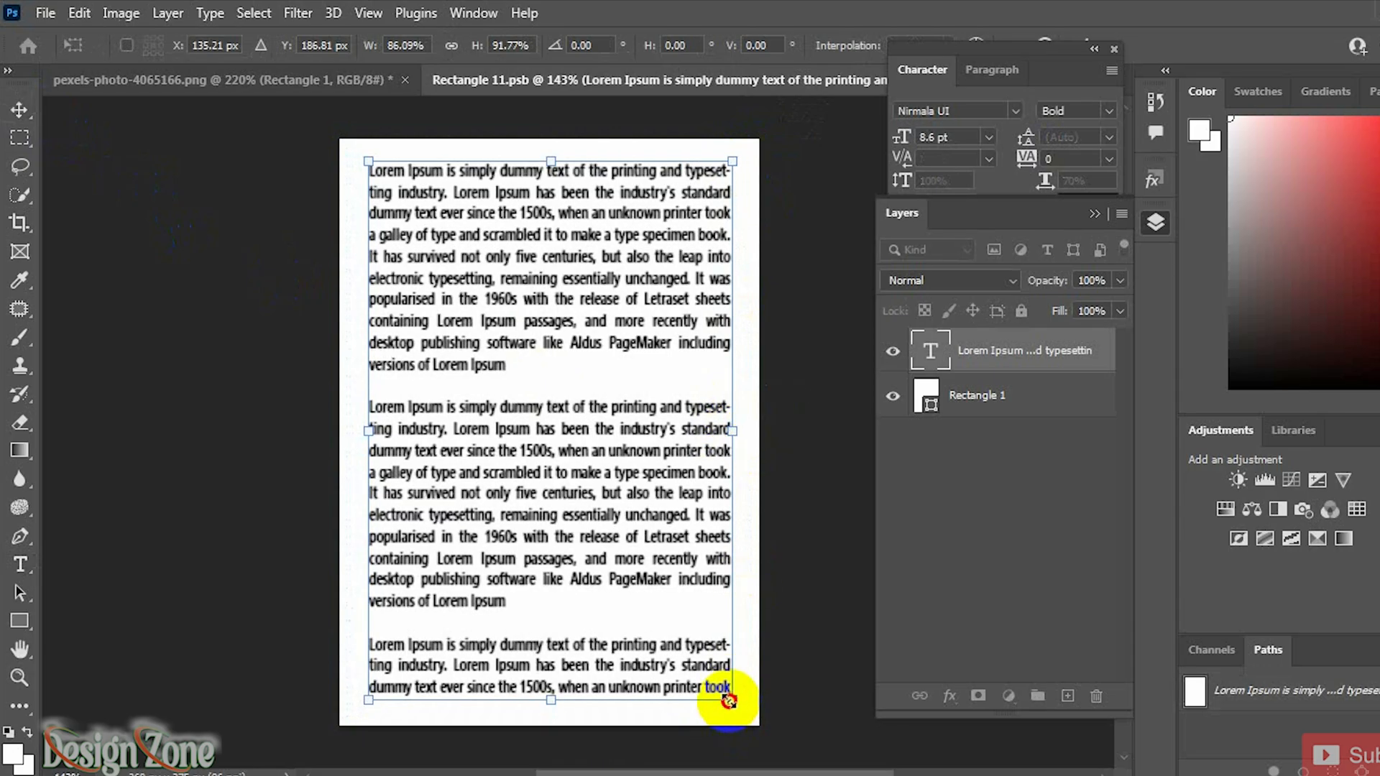
{"action": "left_click_drag", "start_coordinate": [727, 700], "coordinate": [727, 697]}
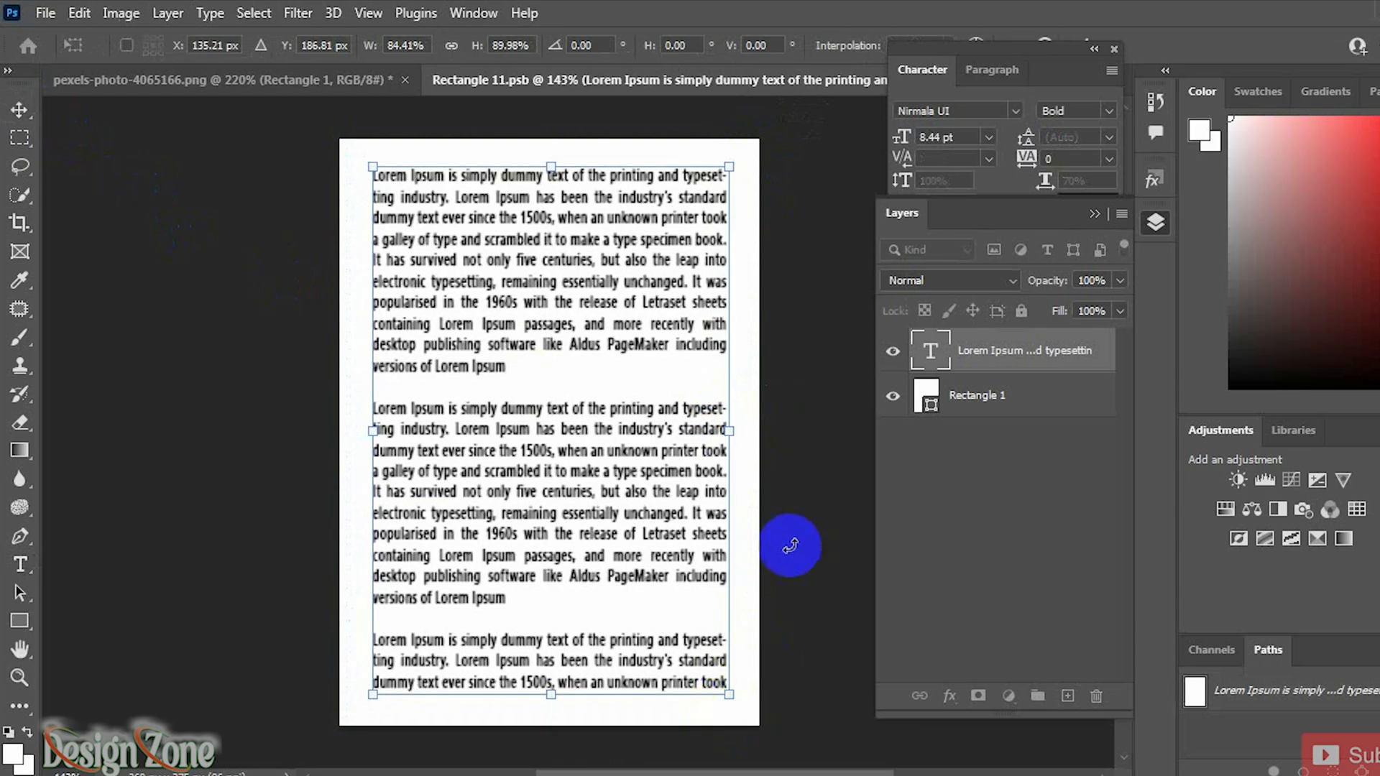
{"action": "left_click", "coordinate": [19, 109]}
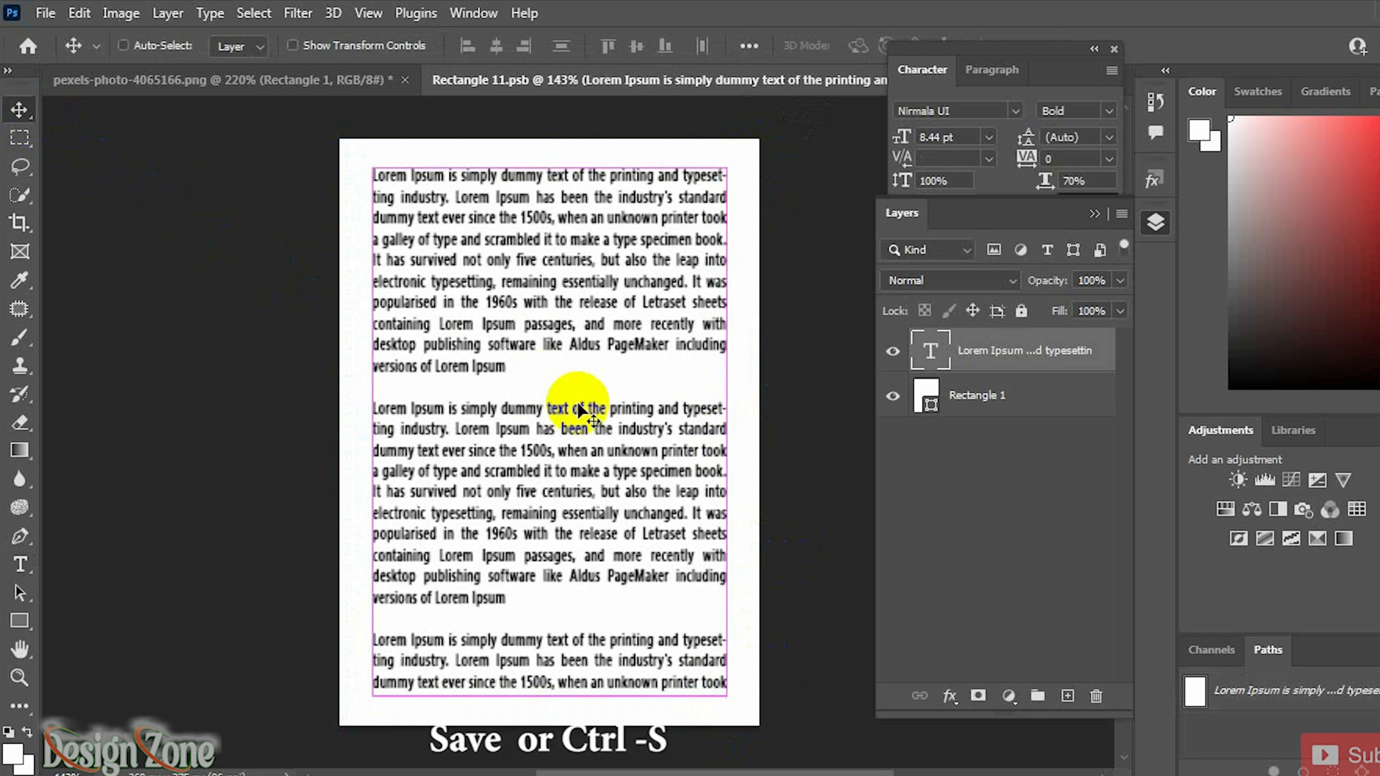
Step: In the book photo, set the Rectangle 1 layer's opacity to 100% and its blend mode to Multiply
{"action": "left_click", "coordinate": [333, 87]}
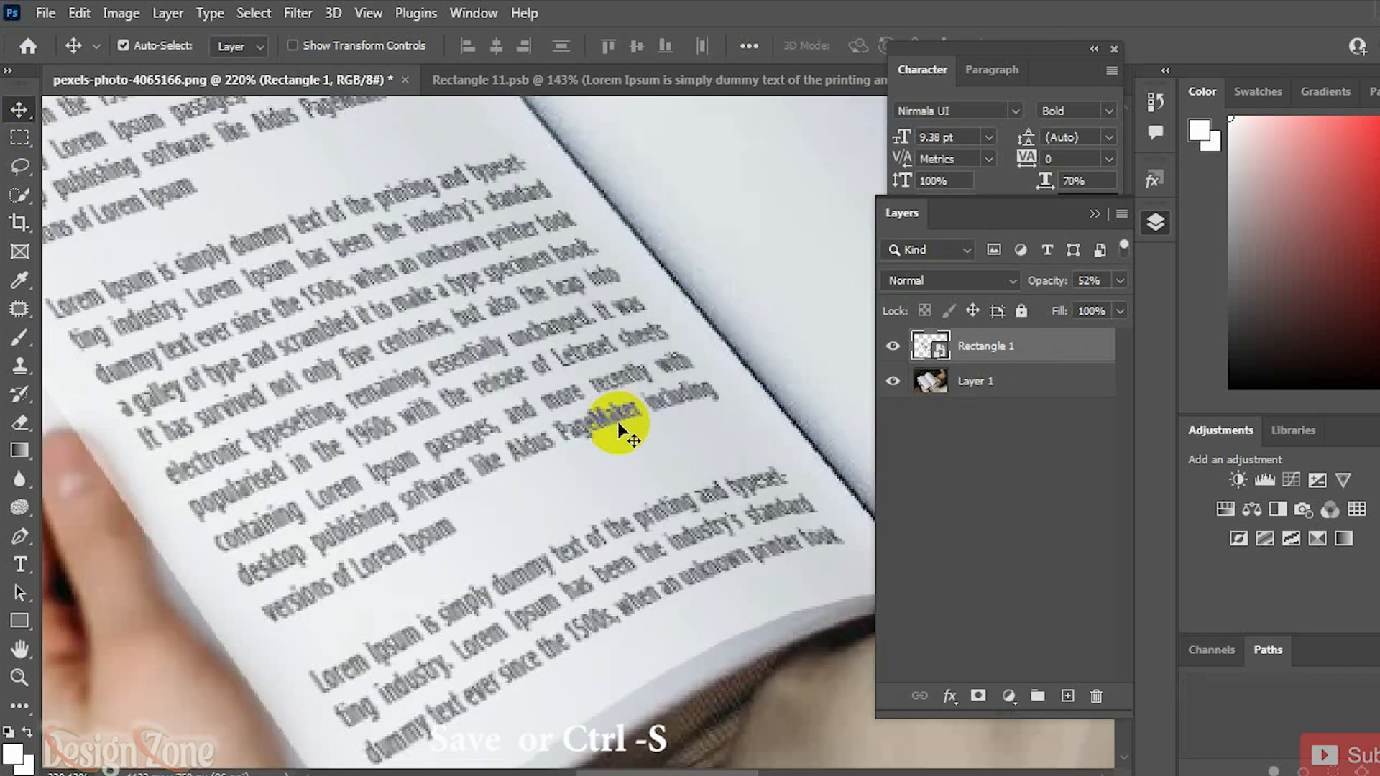
{"action": "scroll", "coordinate": [618, 428], "scroll_direction": "down", "scroll_amount": 3}
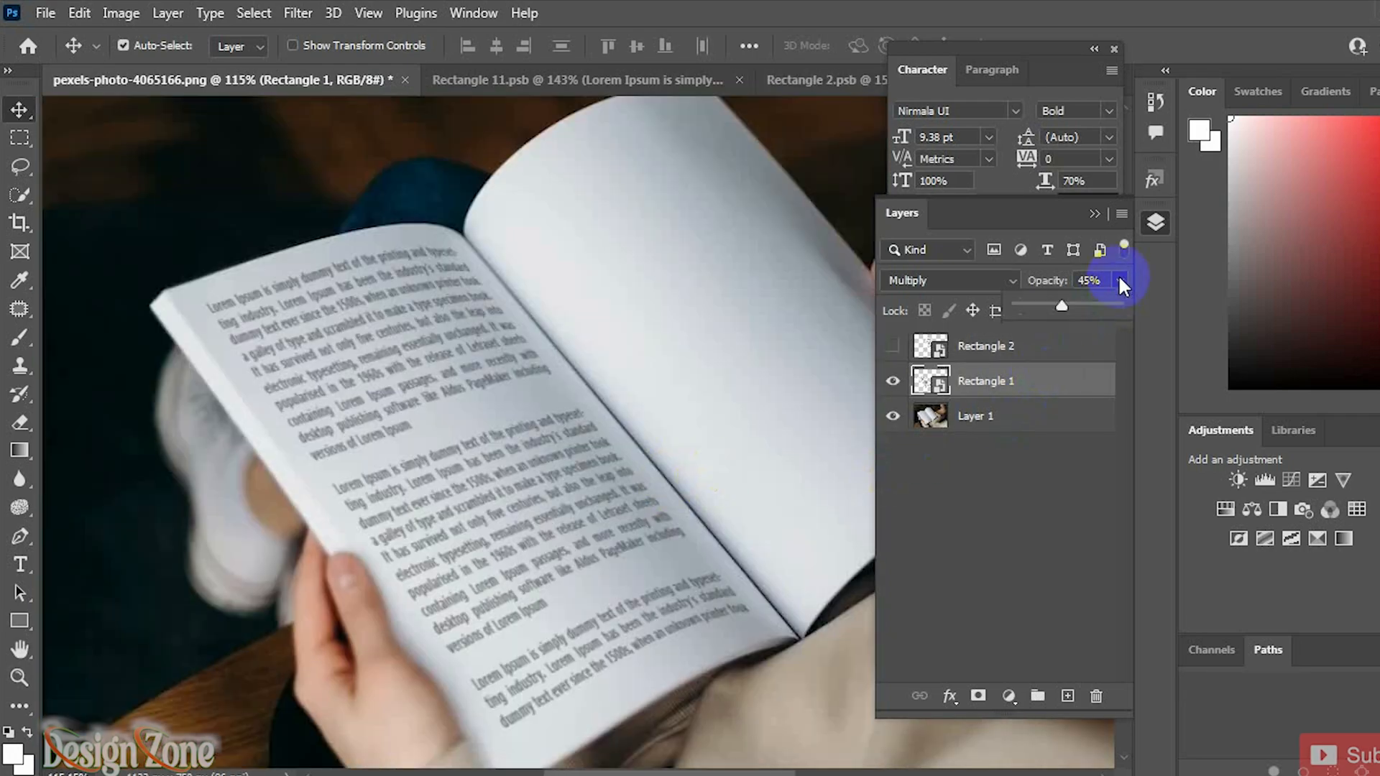
{"action": "left_click_drag", "start_coordinate": [1115, 299], "coordinate": [1122, 300]}
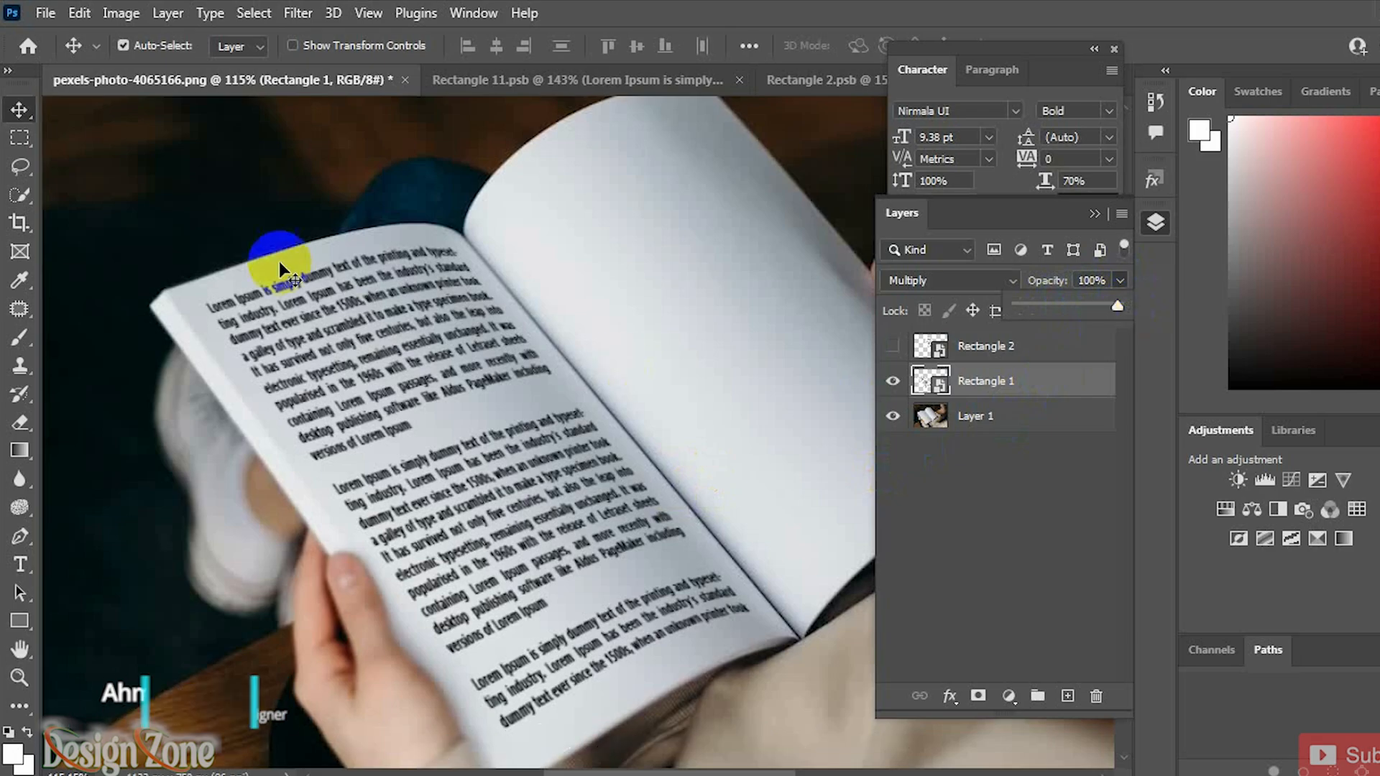
{"action": "left_click", "coordinate": [20, 115]}
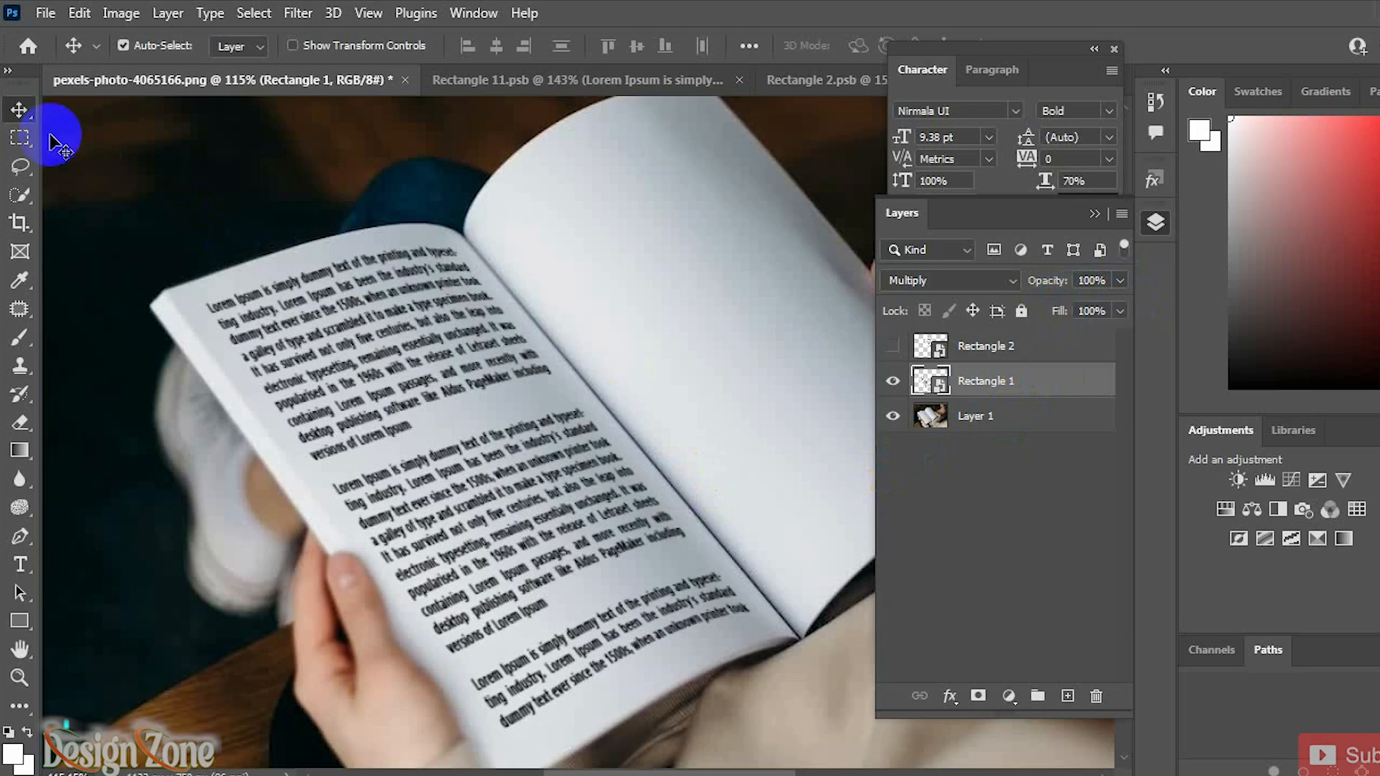
{"action": "left_click", "coordinate": [926, 280]}
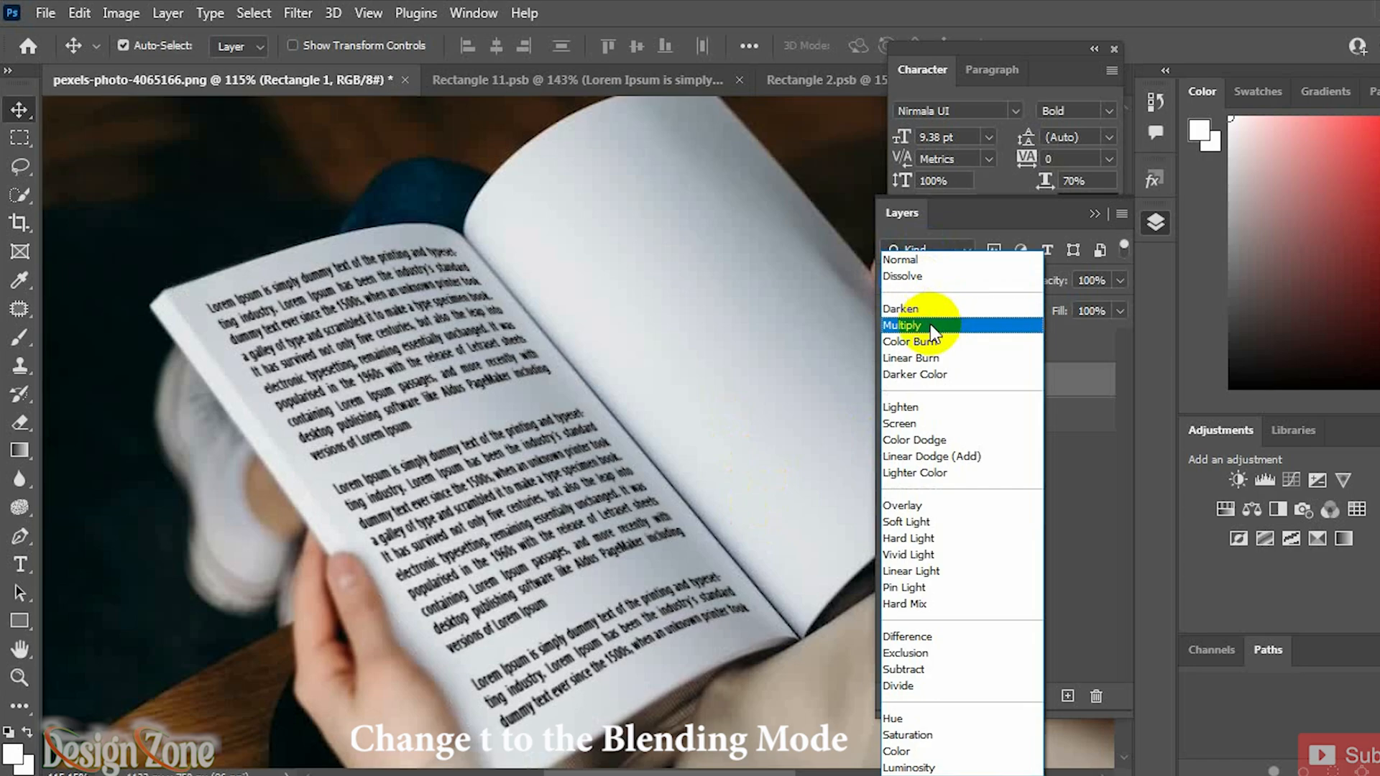
{"action": "left_click", "coordinate": [923, 327]}
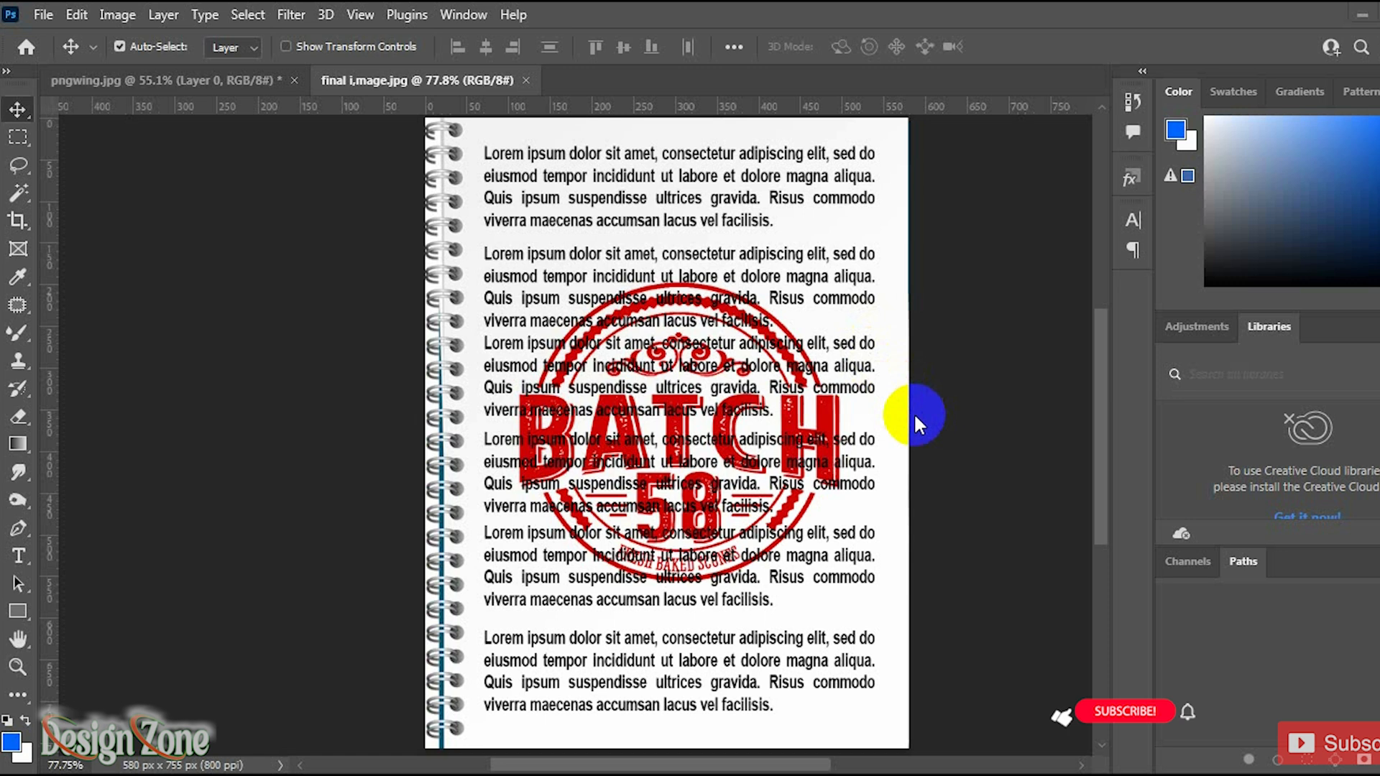
Step: Open the Layers panel on the notebook image and add a Hue/Saturation adjustment layer
{"action": "left_click", "coordinate": [454, 15]}
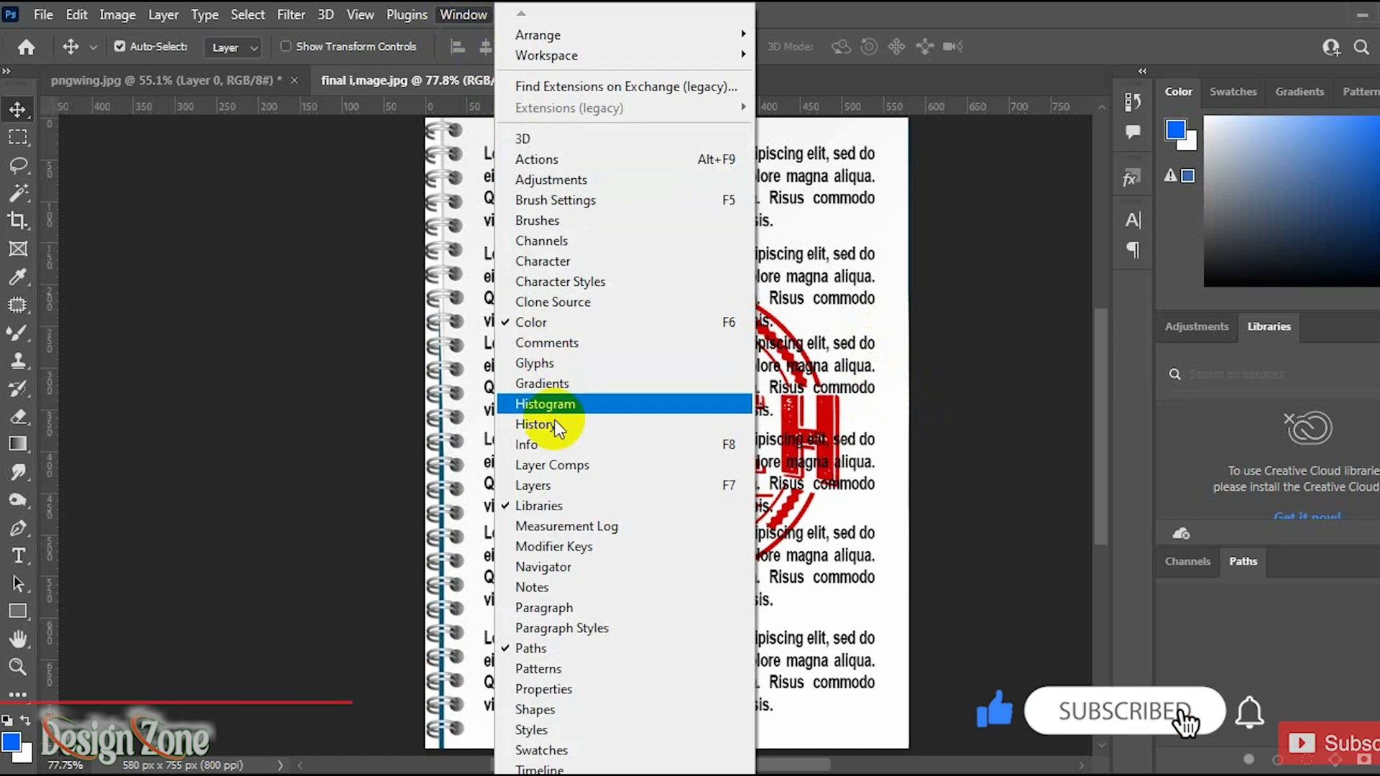
{"action": "left_click", "coordinate": [588, 495]}
{"action": "left_click_drag", "start_coordinate": [1205, 399], "coordinate": [1205, 373]}
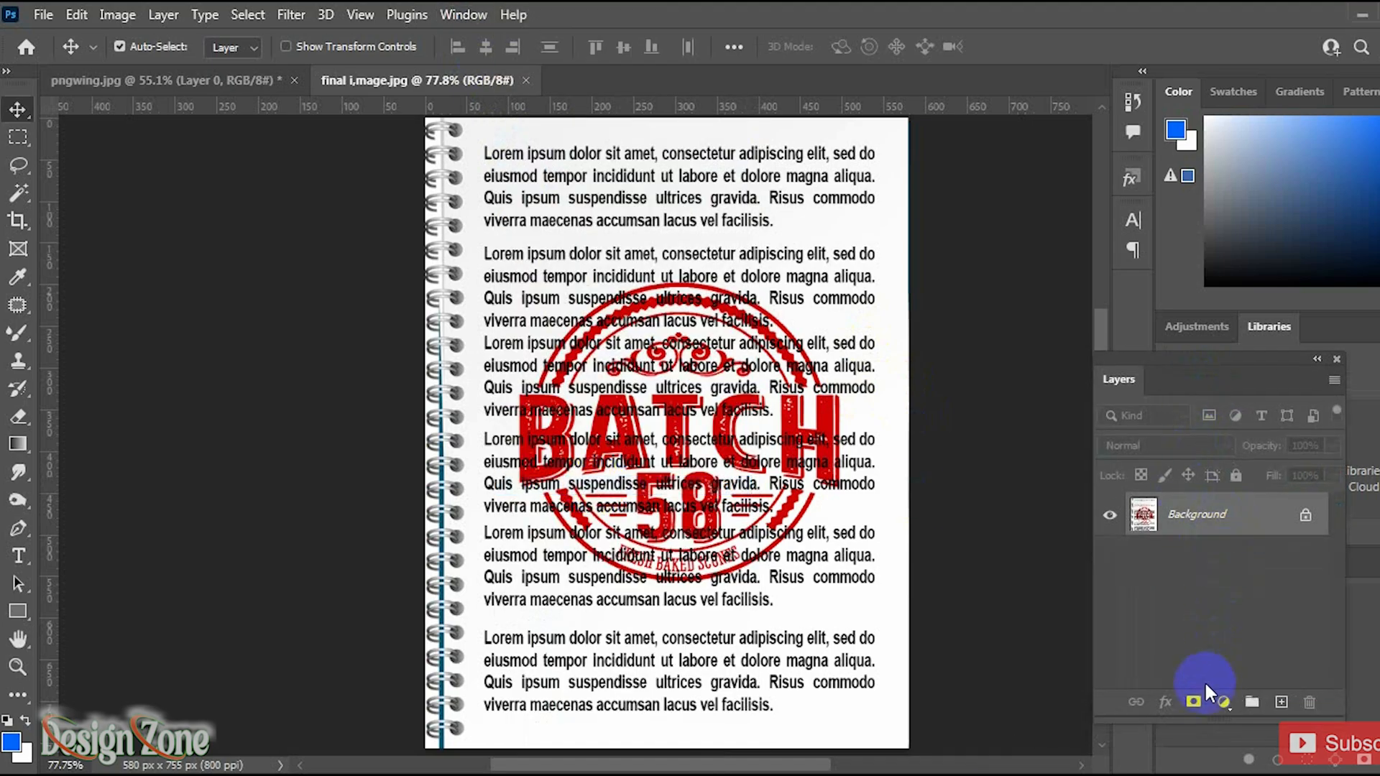
{"action": "left_click", "coordinate": [1224, 702]}
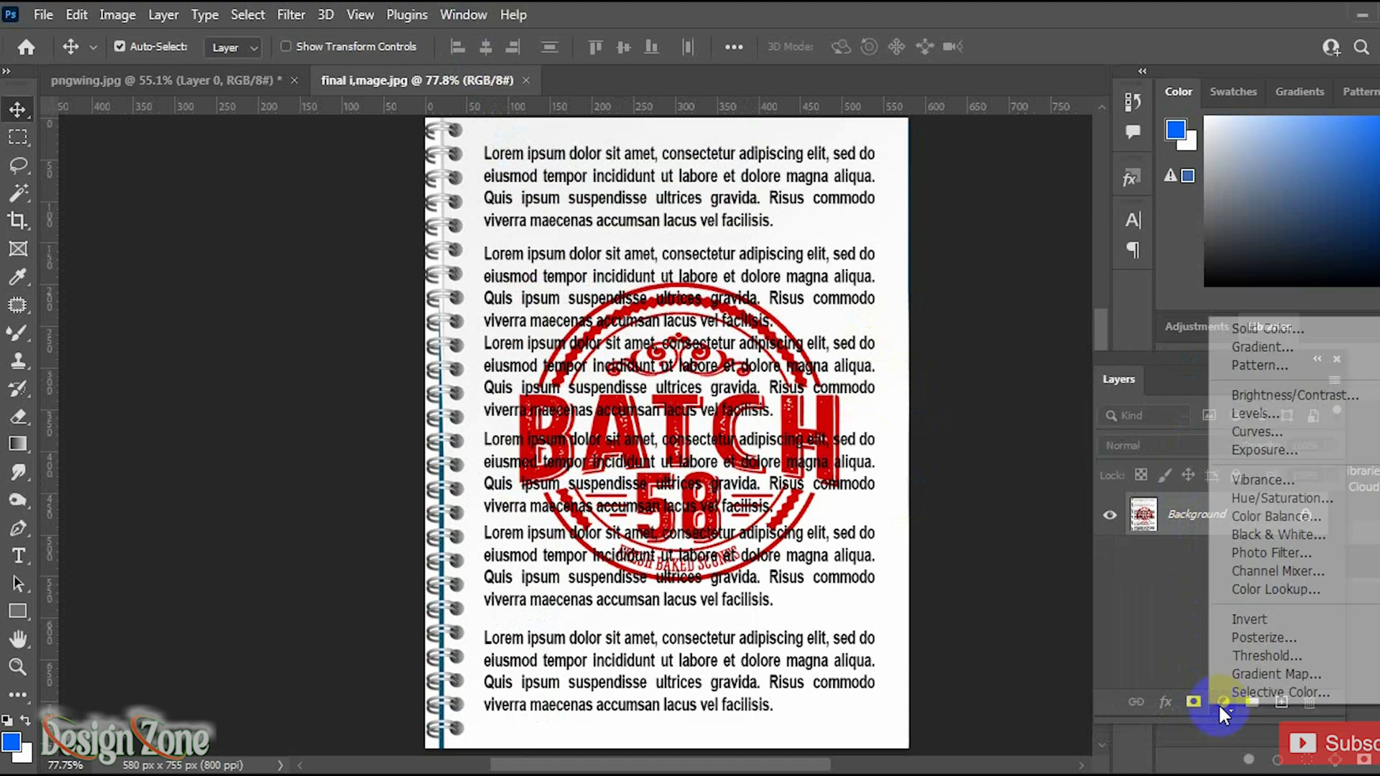
{"action": "left_click", "coordinate": [1256, 499]}
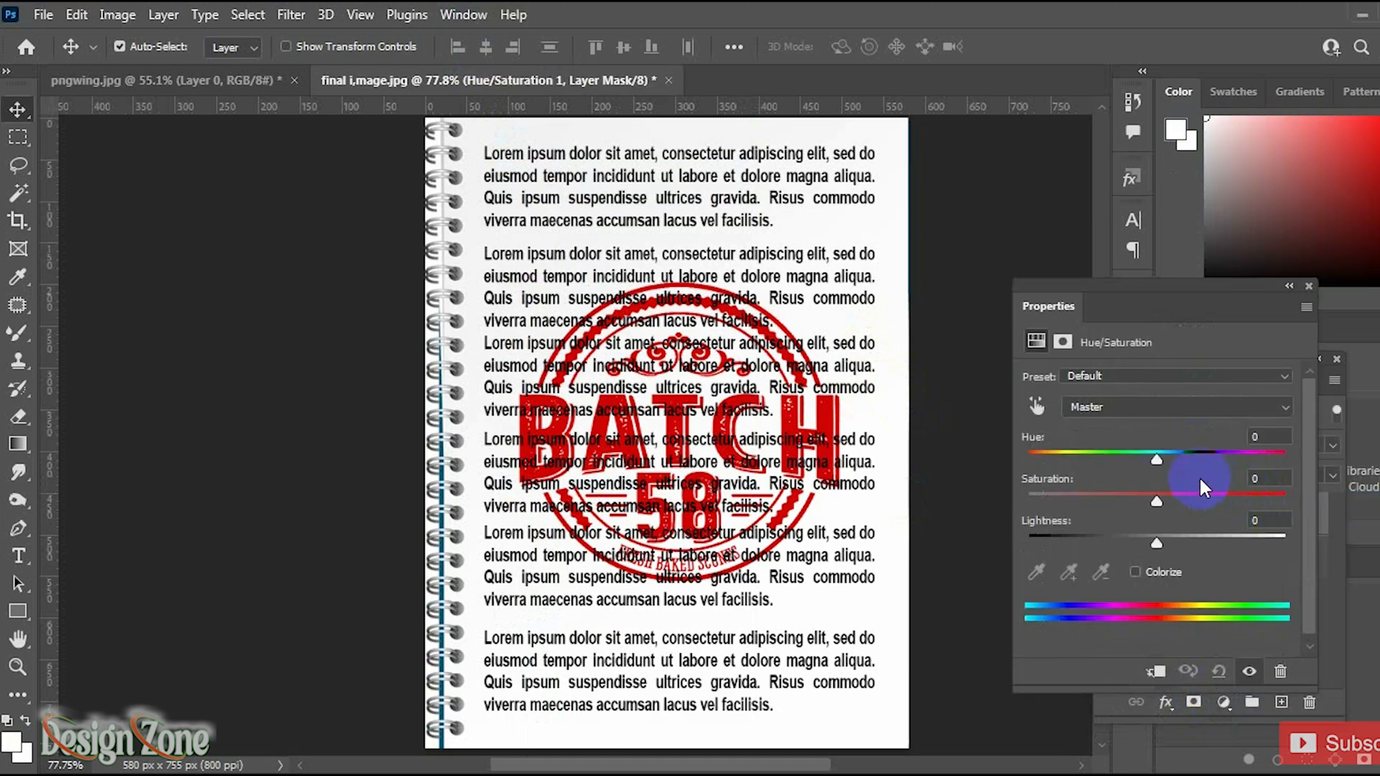
Step: Sample the red stamp to target Reds and raise their lightness to +100, then close the properties
{"action": "left_click", "coordinate": [1039, 404]}
{"action": "left_click", "coordinate": [830, 414]}
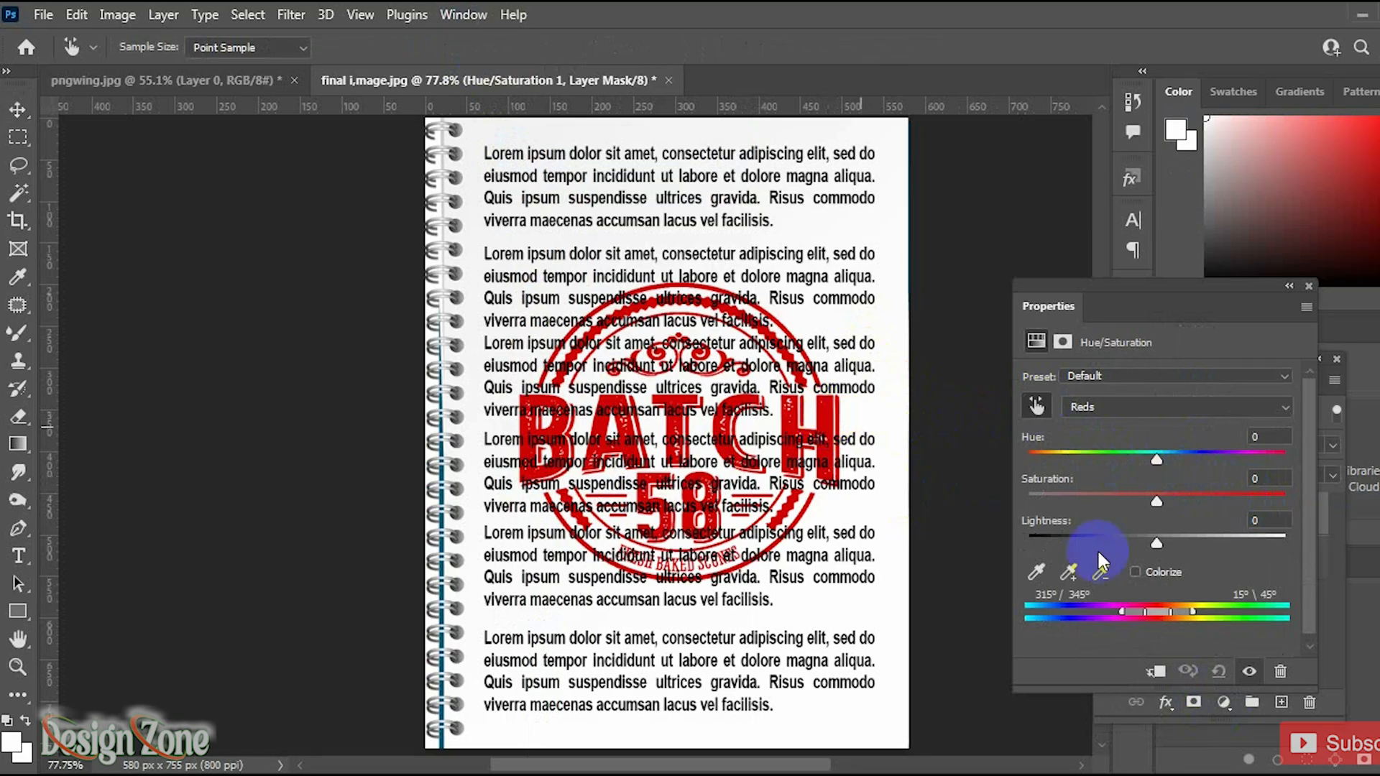
{"action": "left_click_drag", "start_coordinate": [1157, 545], "coordinate": [1293, 547]}
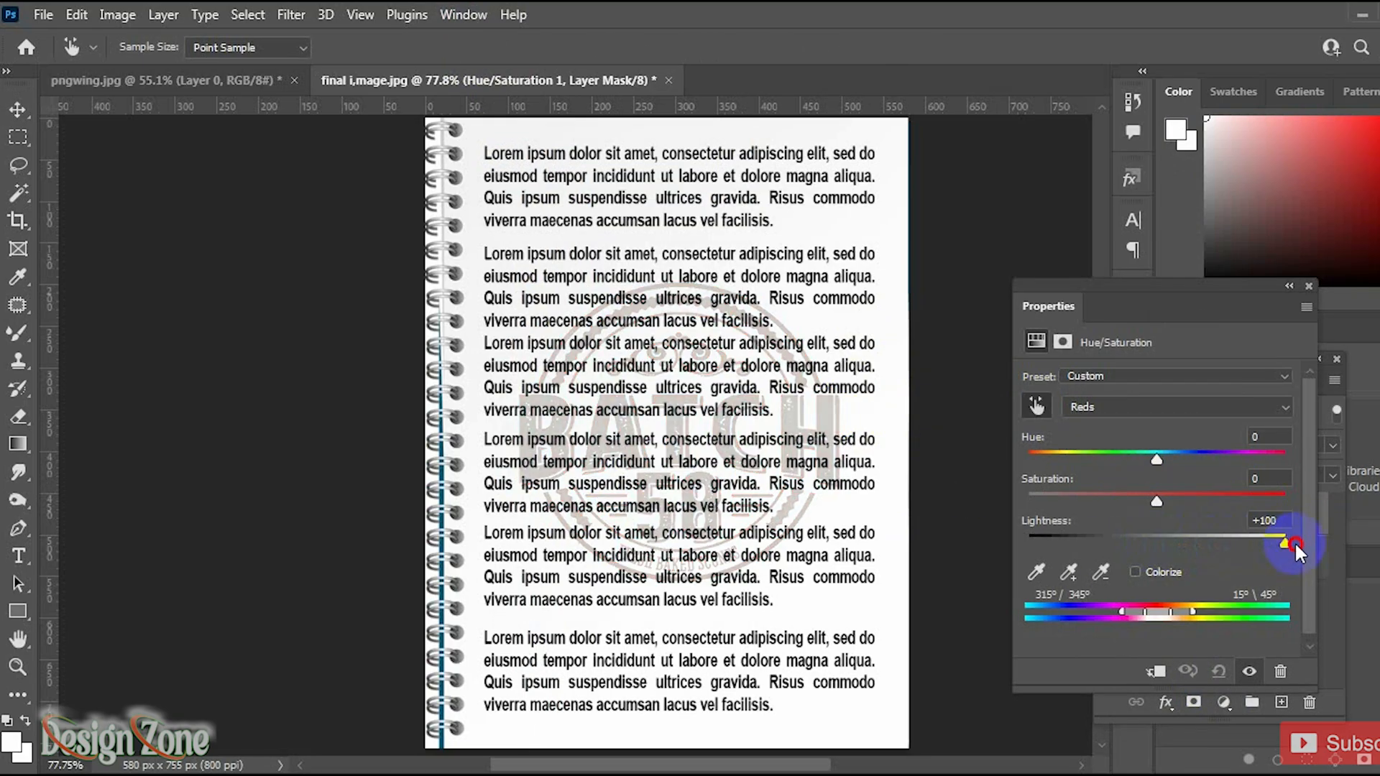
{"action": "left_click", "coordinate": [1308, 287]}
Step: Add a Curves adjustment above the Background and shape an S-curve to brighten the page and boost contrast
{"action": "left_click", "coordinate": [1251, 558]}
{"action": "key", "text": "v"}
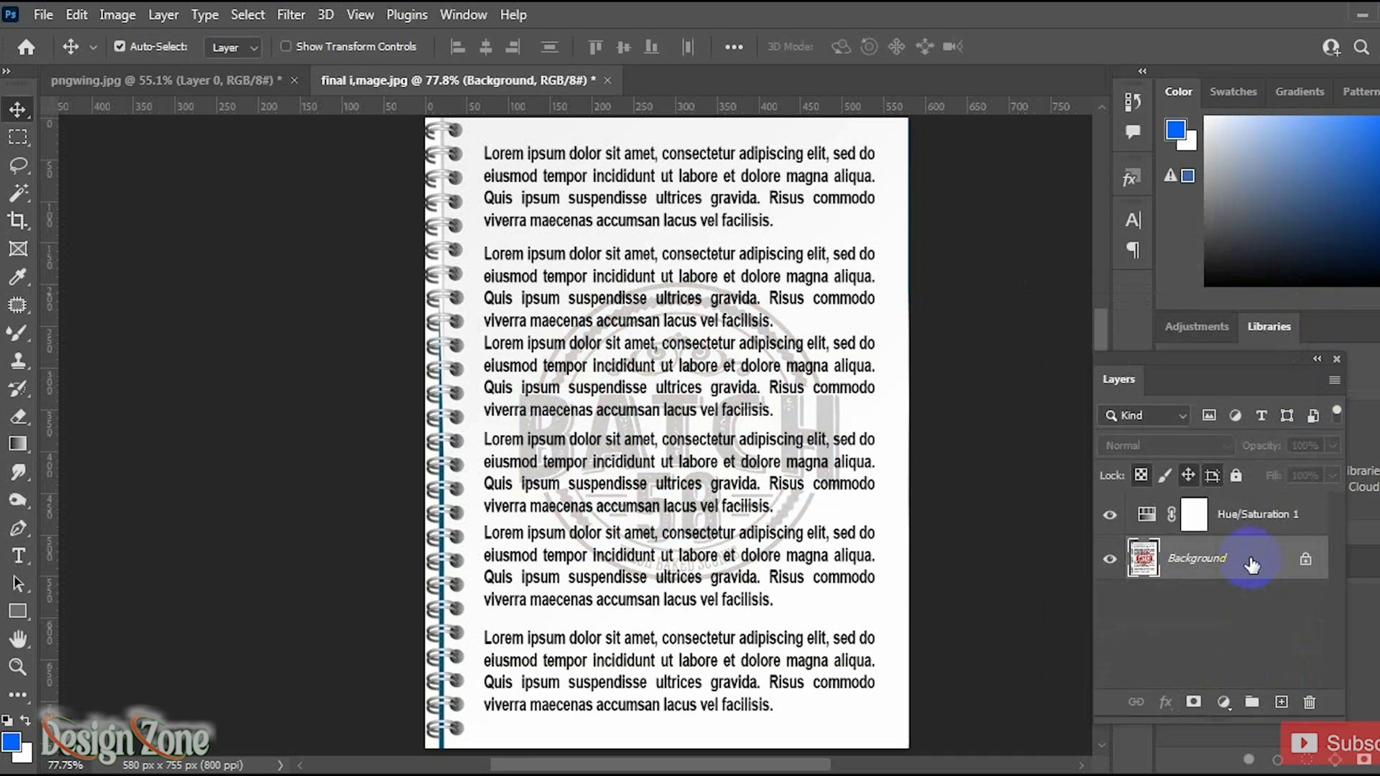
{"action": "left_click", "coordinate": [1223, 701]}
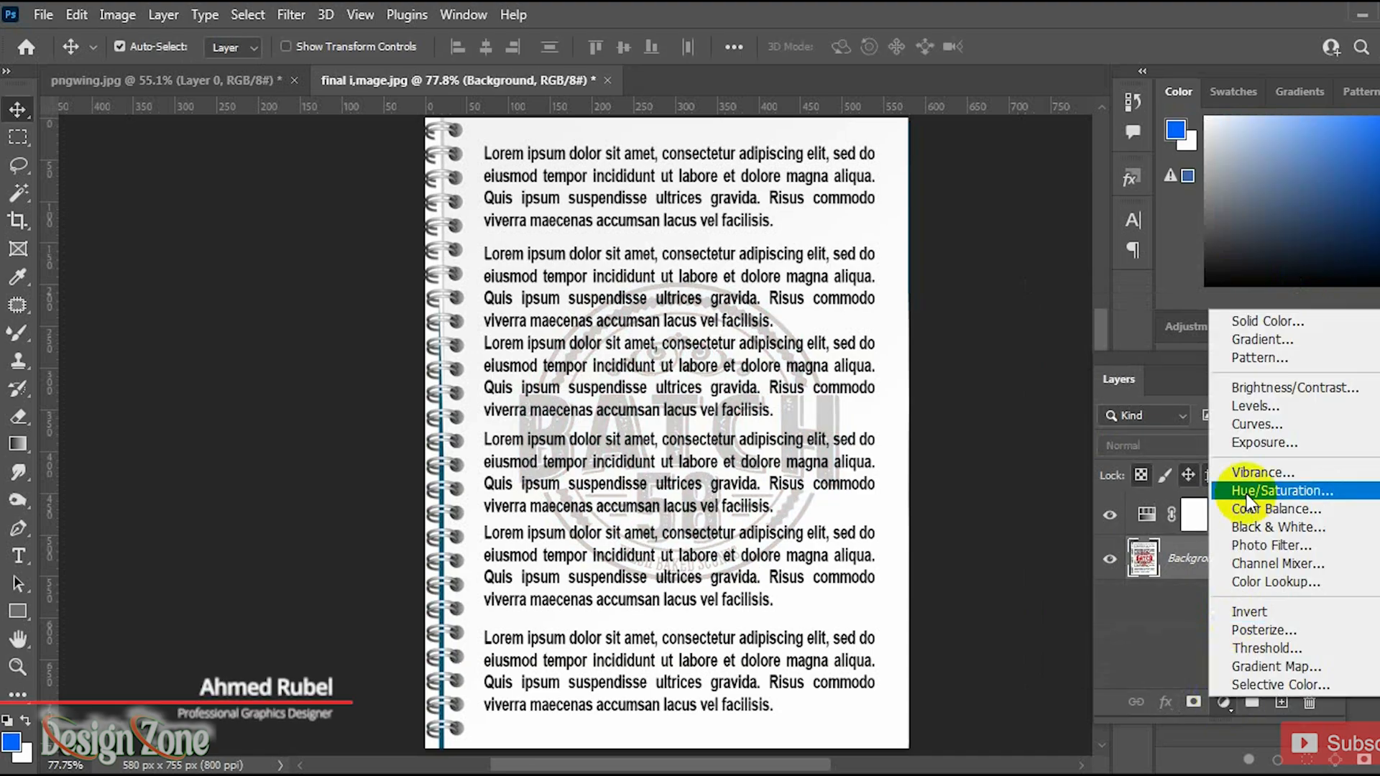
{"action": "left_click", "coordinate": [1260, 424]}
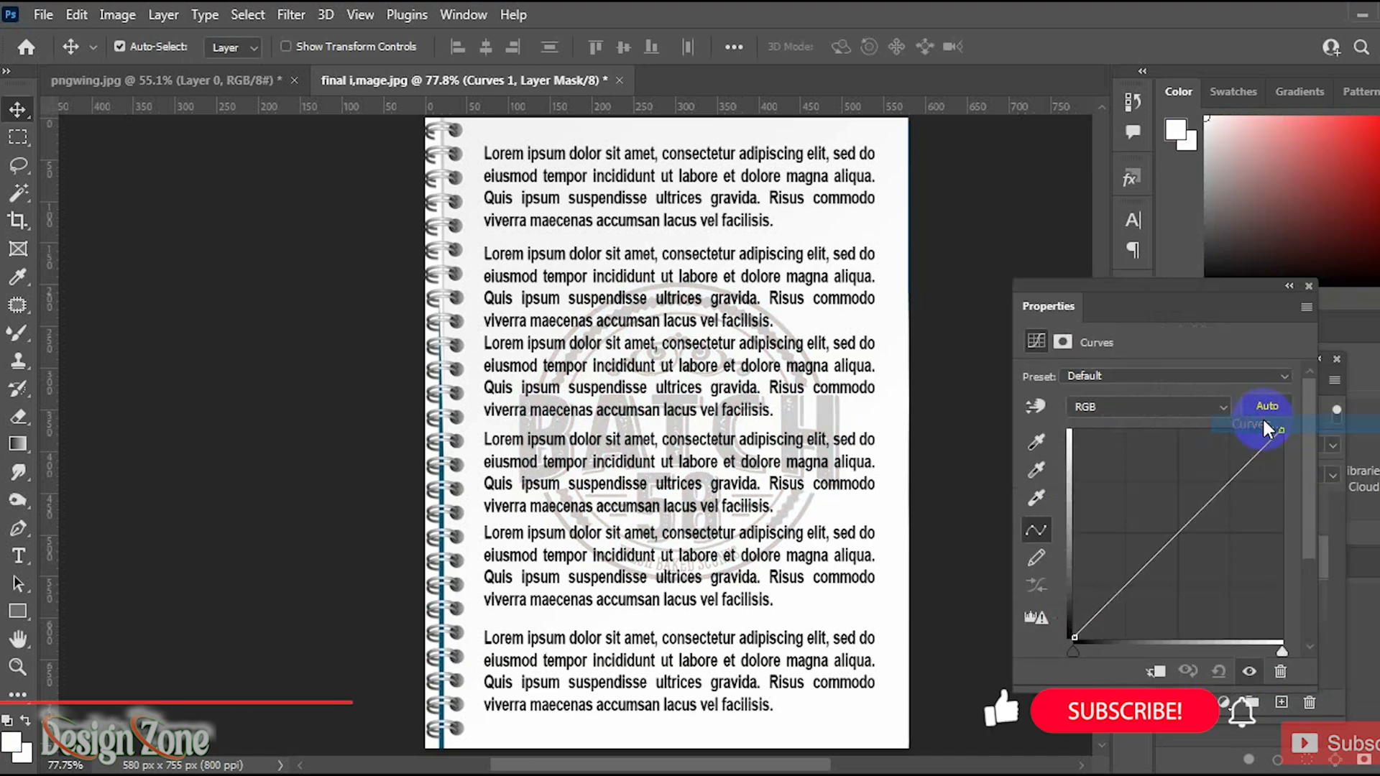
{"action": "left_click_drag", "start_coordinate": [1249, 461], "coordinate": [1231, 447]}
{"action": "left_click_drag", "start_coordinate": [1134, 554], "coordinate": [1147, 573]}
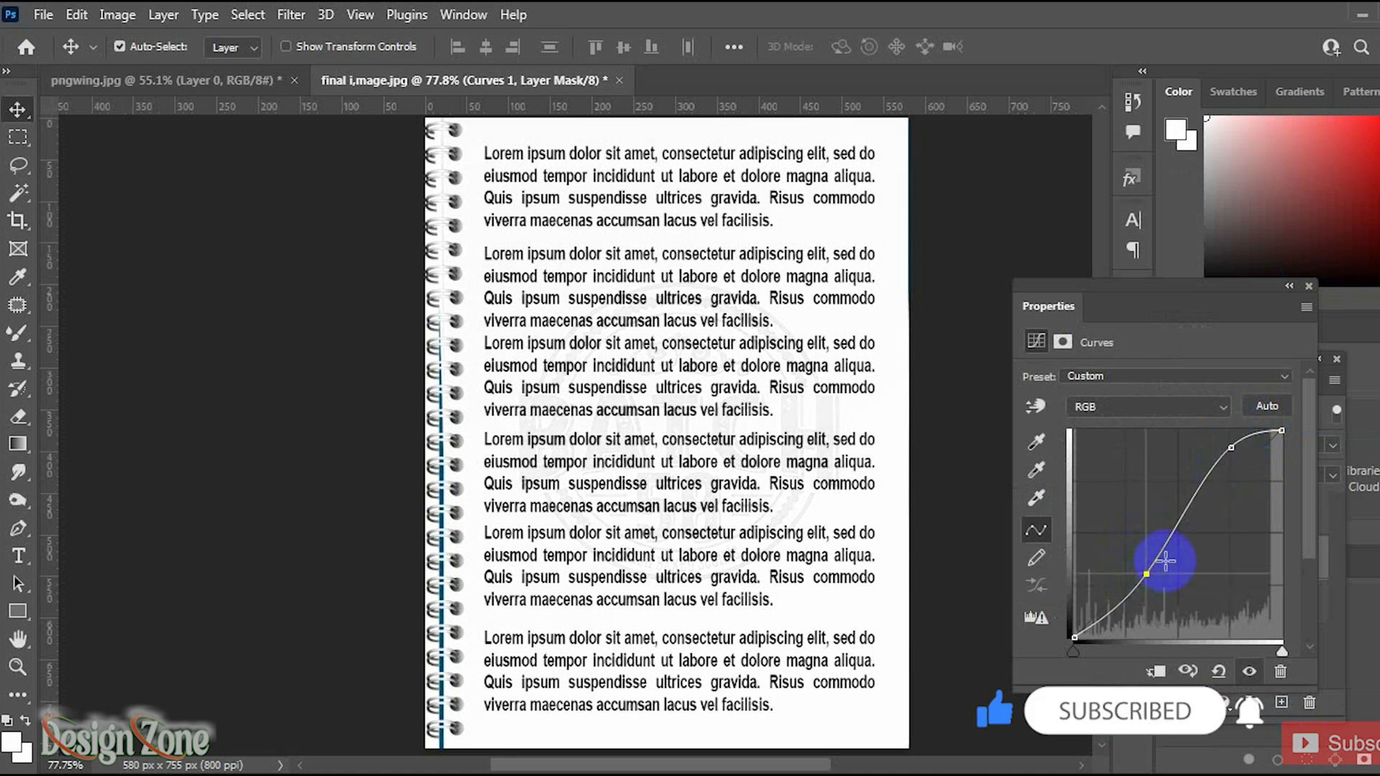
{"action": "left_click", "coordinate": [1308, 287]}
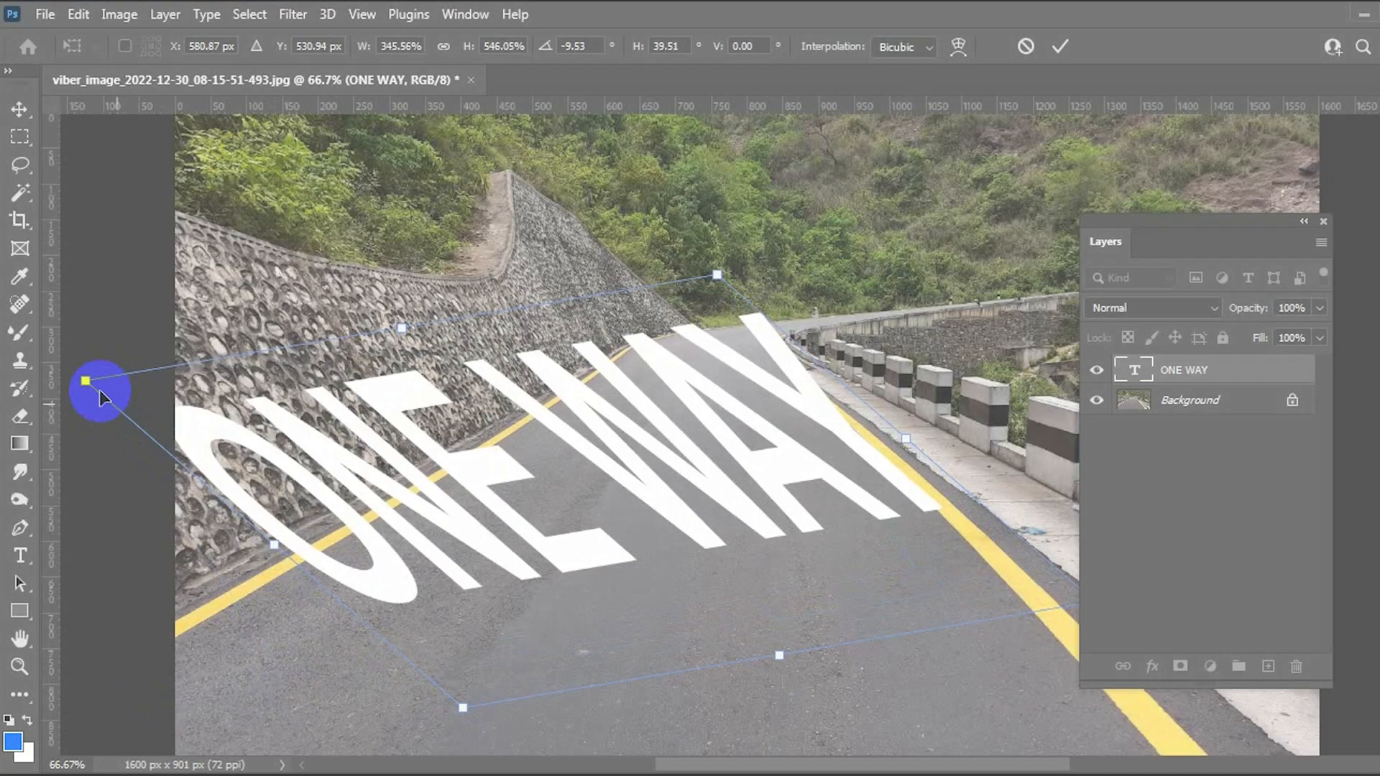
{"action": "left_click_drag", "start_coordinate": [99, 385], "coordinate": [777, 455]}
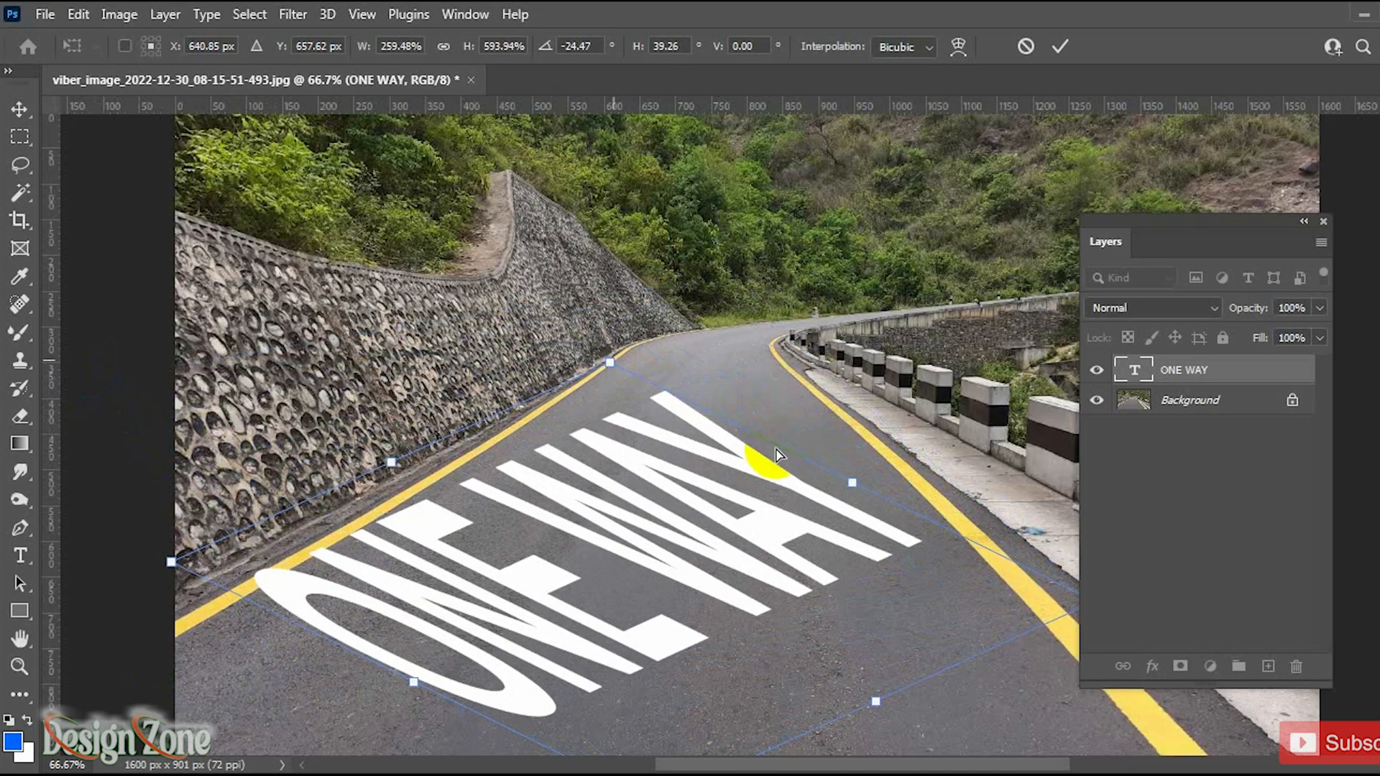
{"action": "left_click_drag", "start_coordinate": [1028, 662], "coordinate": [920, 621]}
{"action": "left_click_drag", "start_coordinate": [990, 563], "coordinate": [839, 485]}
{"action": "left_click_drag", "start_coordinate": [360, 247], "coordinate": [417, 351]}
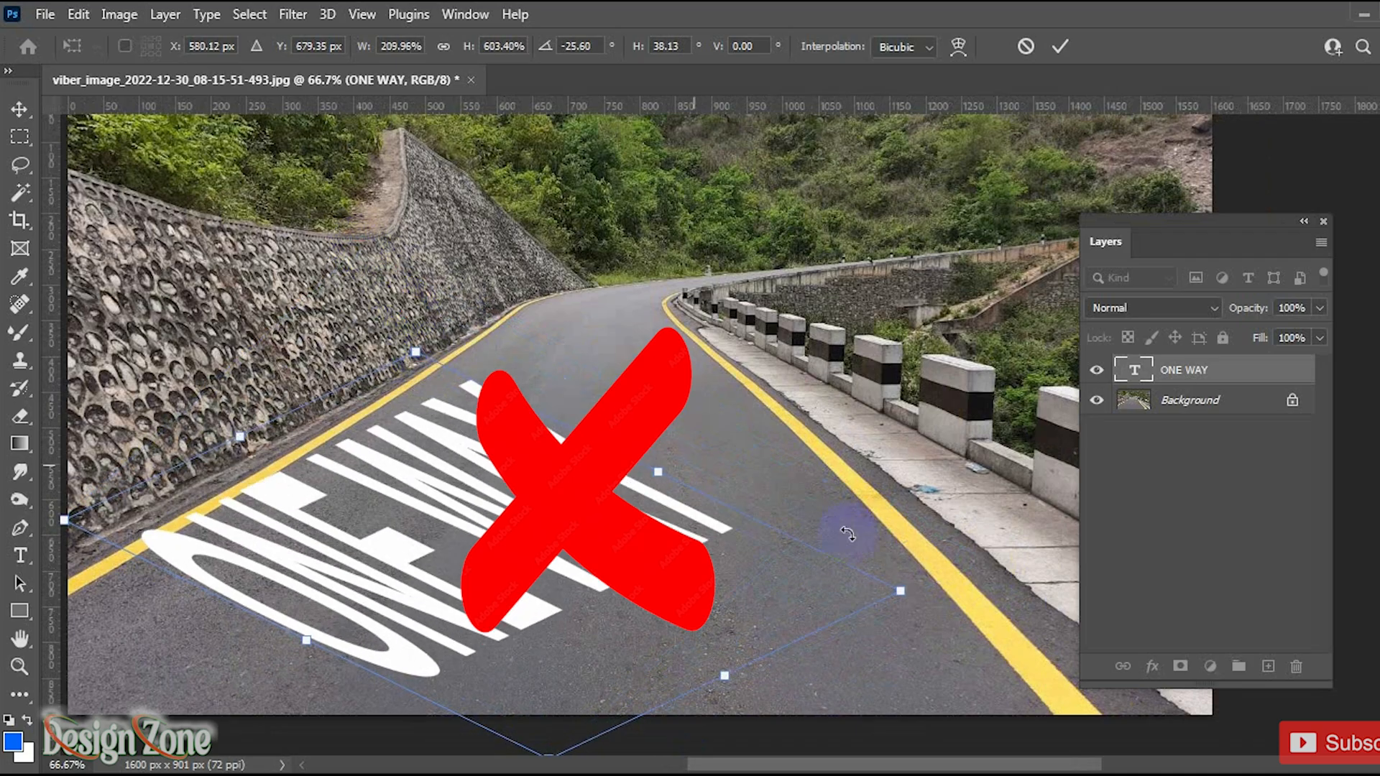
{"action": "left_click_drag", "start_coordinate": [903, 597], "coordinate": [869, 560]}
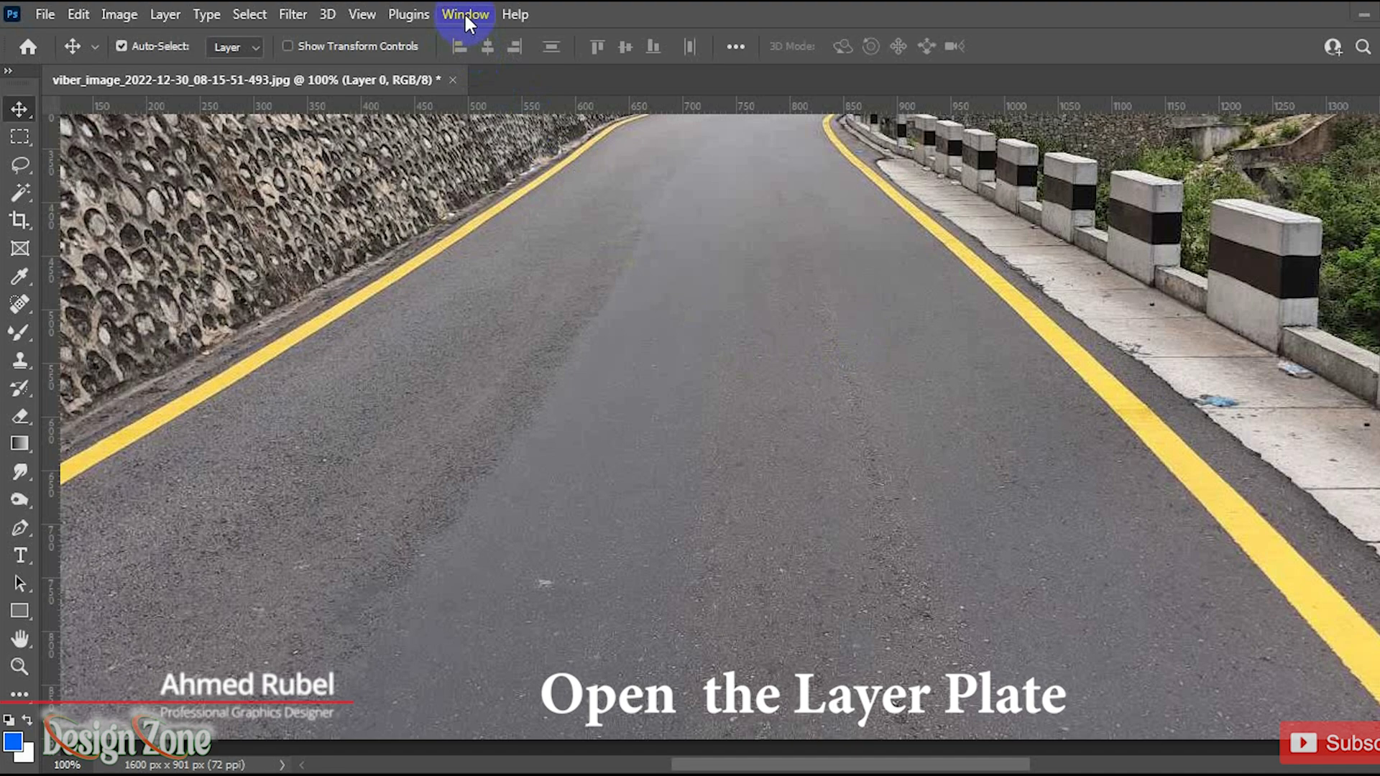
Step: Show the Layers panel on the road photo and add the text ONE WAY in the middle of the road
{"action": "left_click", "coordinate": [464, 12]}
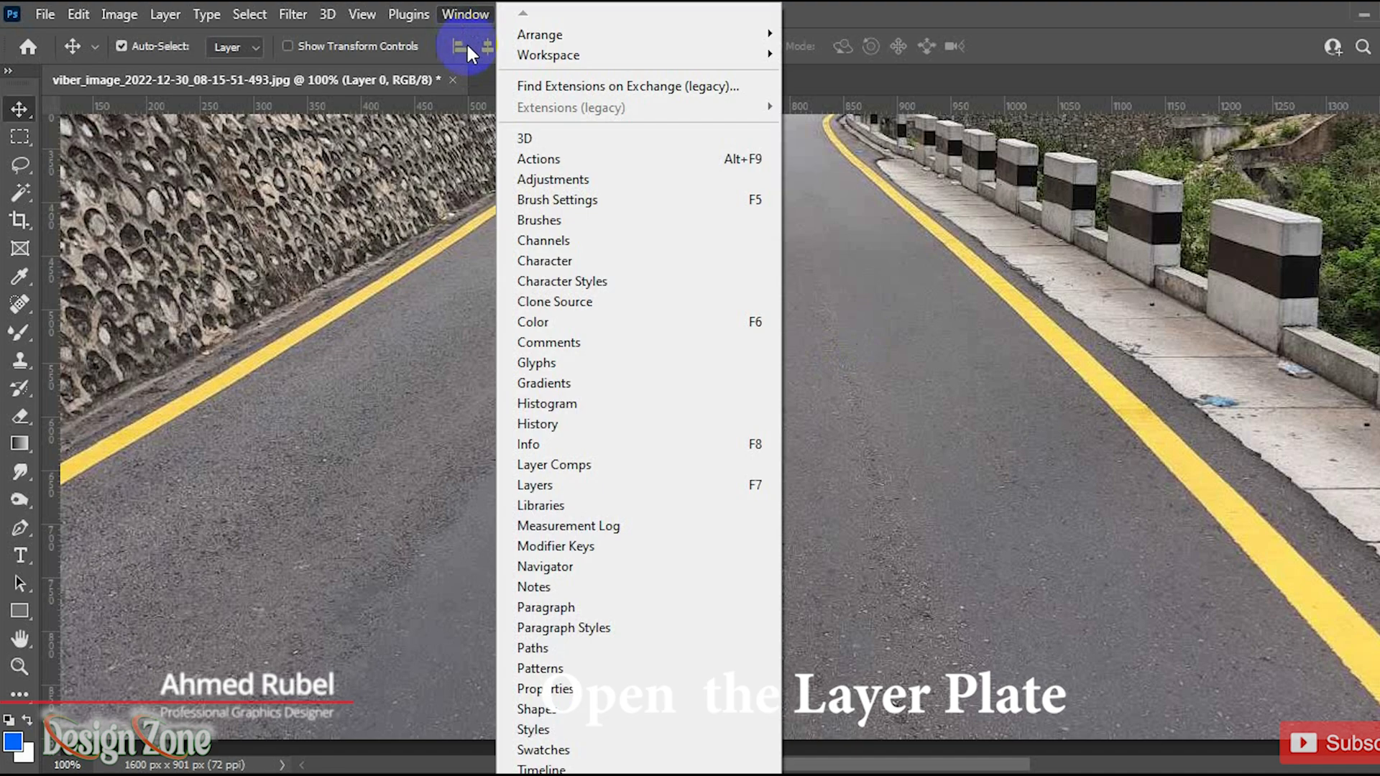
{"action": "left_click", "coordinate": [611, 484]}
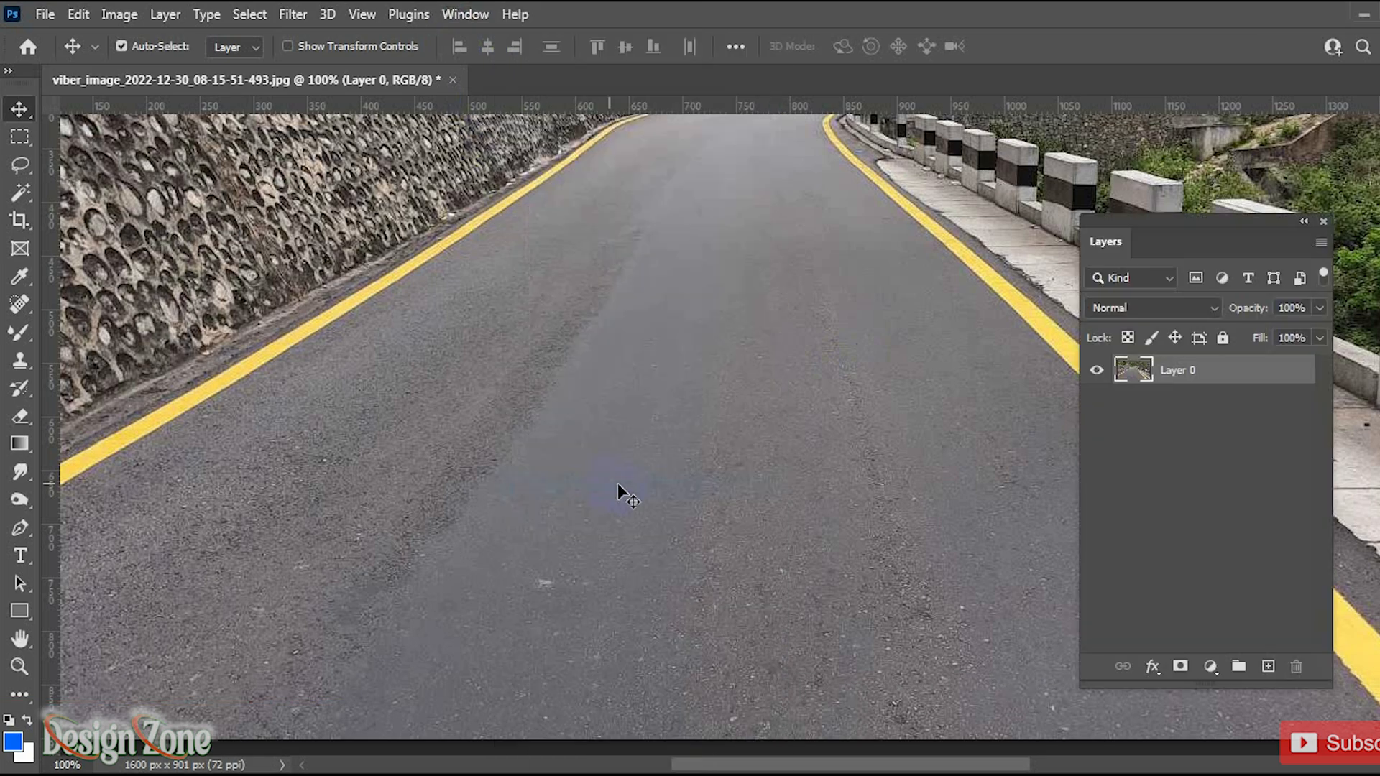
{"action": "left_click", "coordinate": [22, 554]}
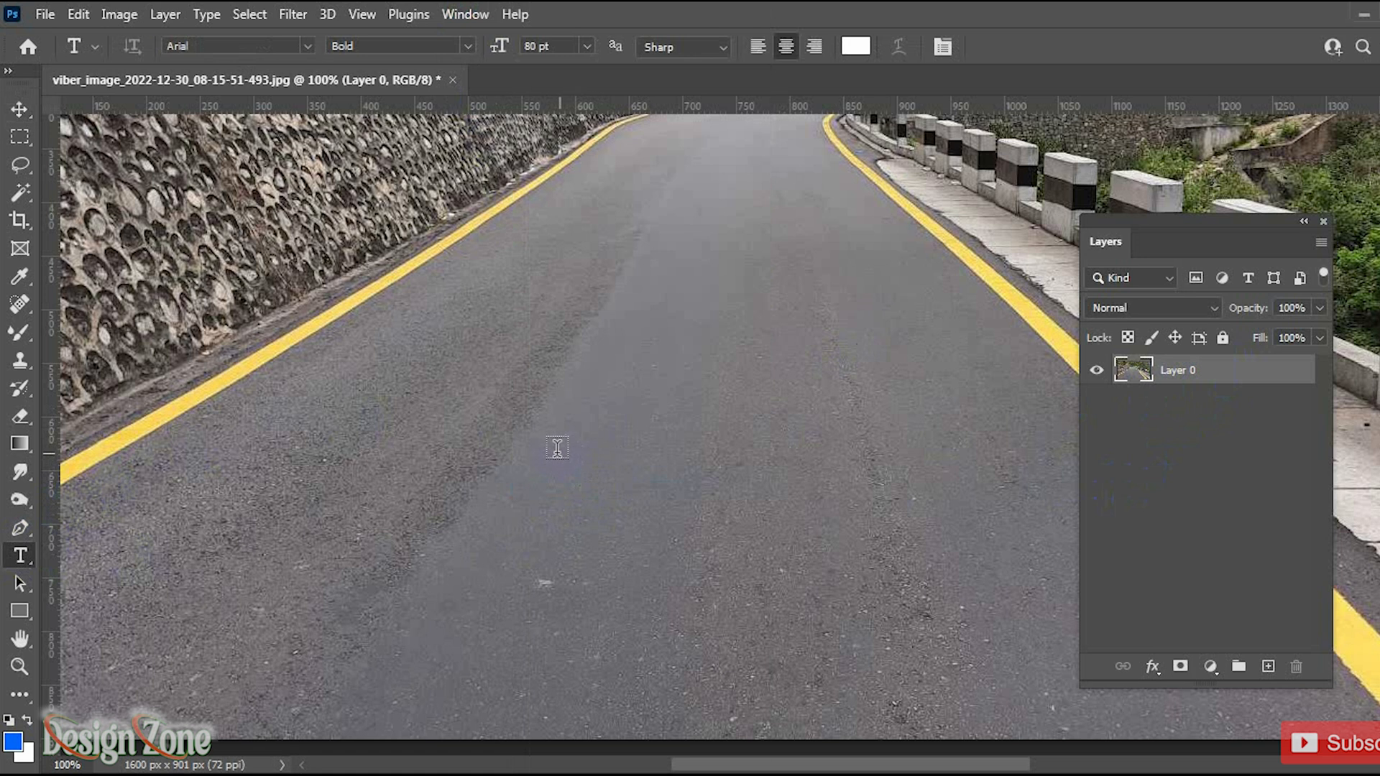
{"action": "left_click", "coordinate": [539, 425]}
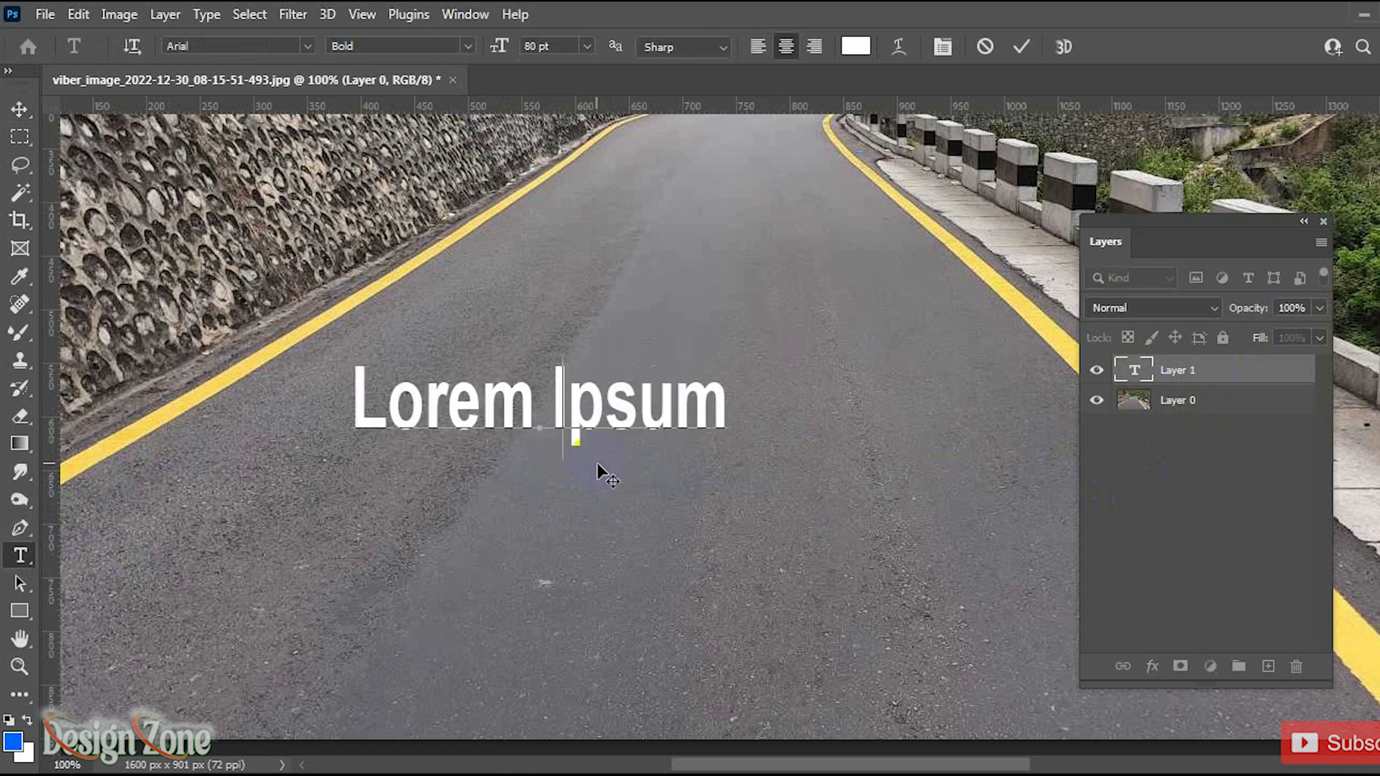
{"action": "type", "text": "ONE WAY"}
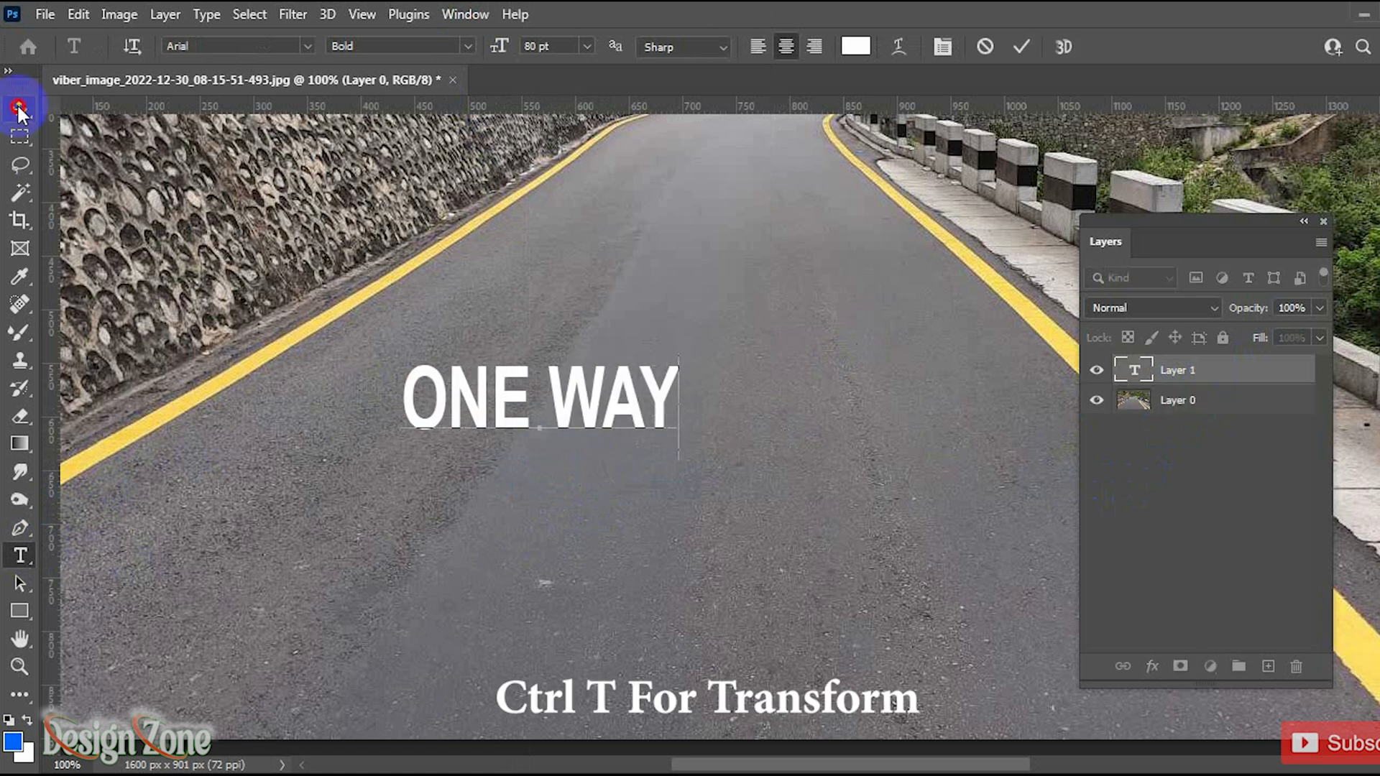
Step: Enlarge the ONE WAY text to about 232% with Free Transform, centre it on the road, and commit
{"action": "left_click", "coordinate": [19, 109]}
{"action": "key", "text": "ctrl+t"}
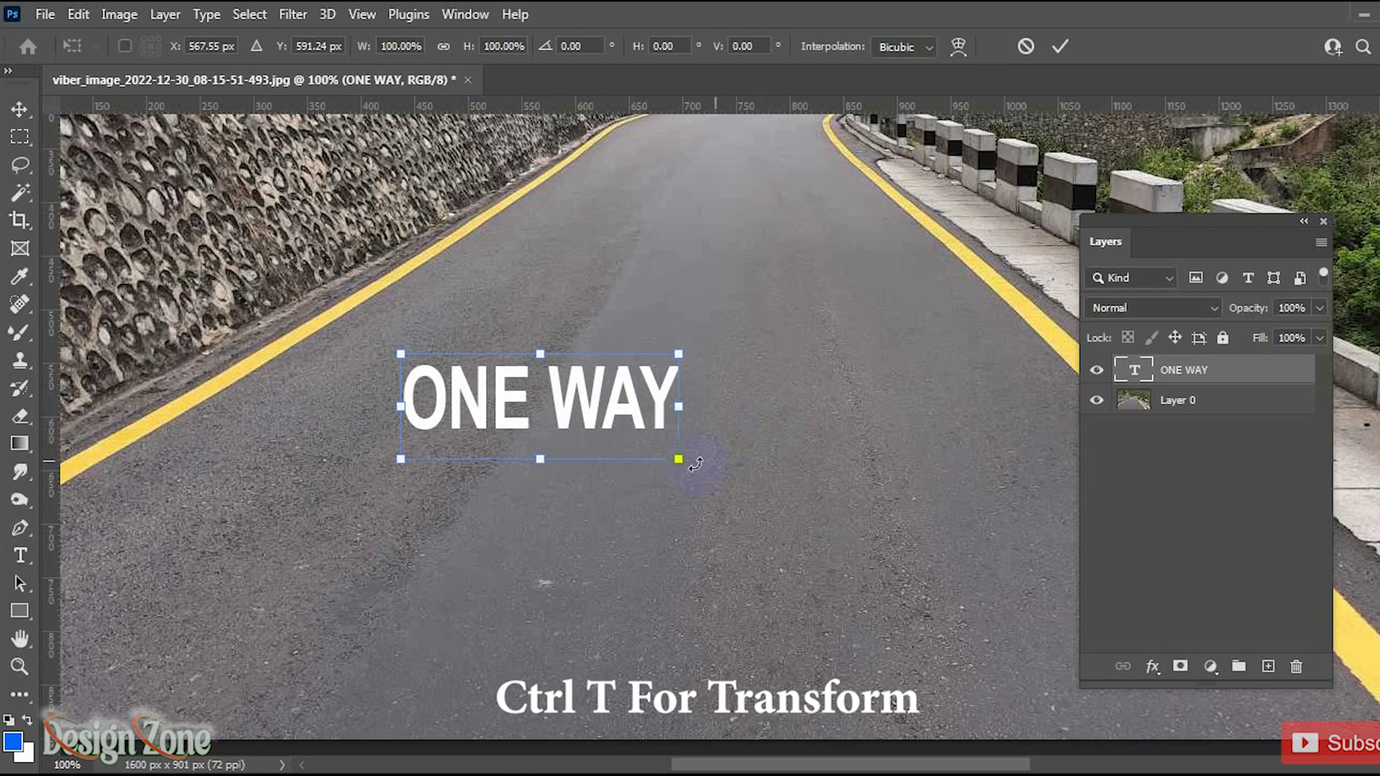
{"action": "left_click_drag", "start_coordinate": [701, 467], "coordinate": [871, 550]}
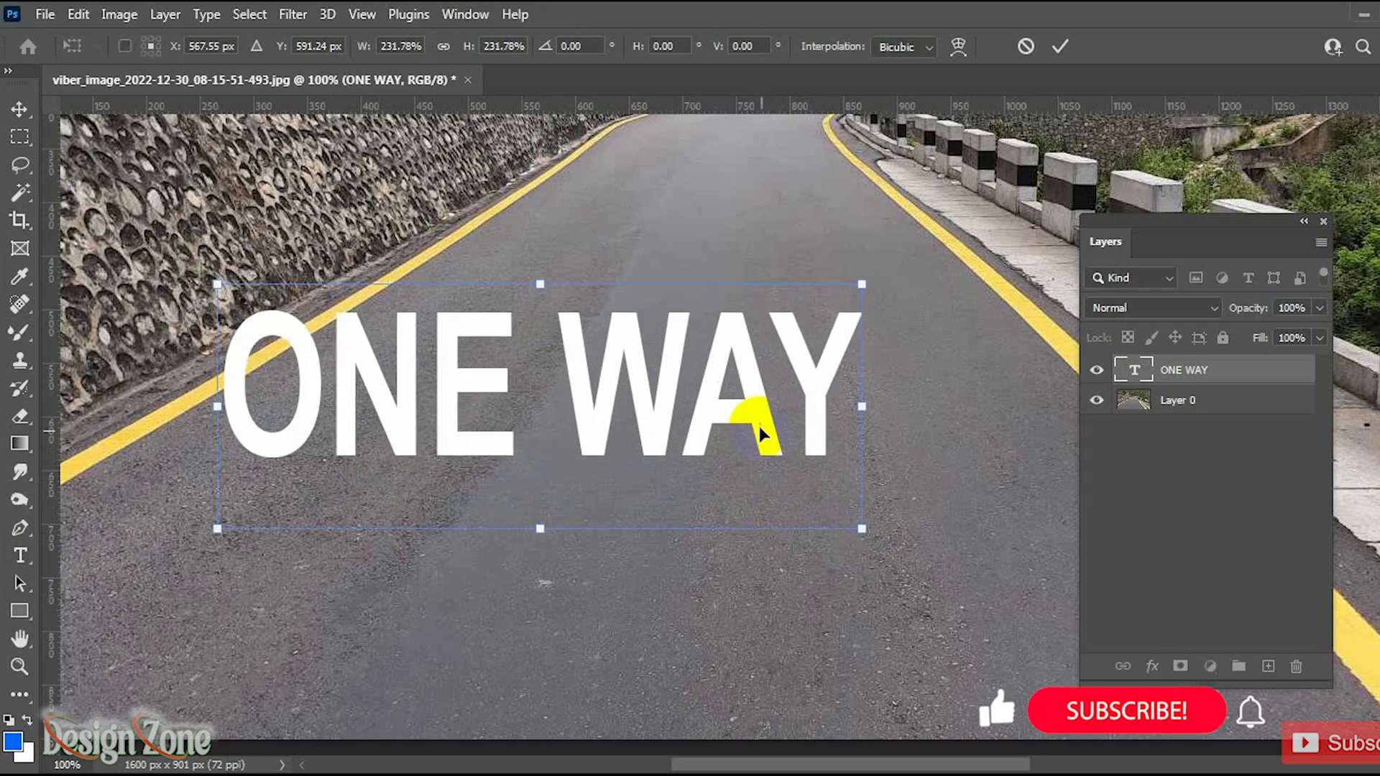
{"action": "left_click_drag", "start_coordinate": [760, 429], "coordinate": [836, 494]}
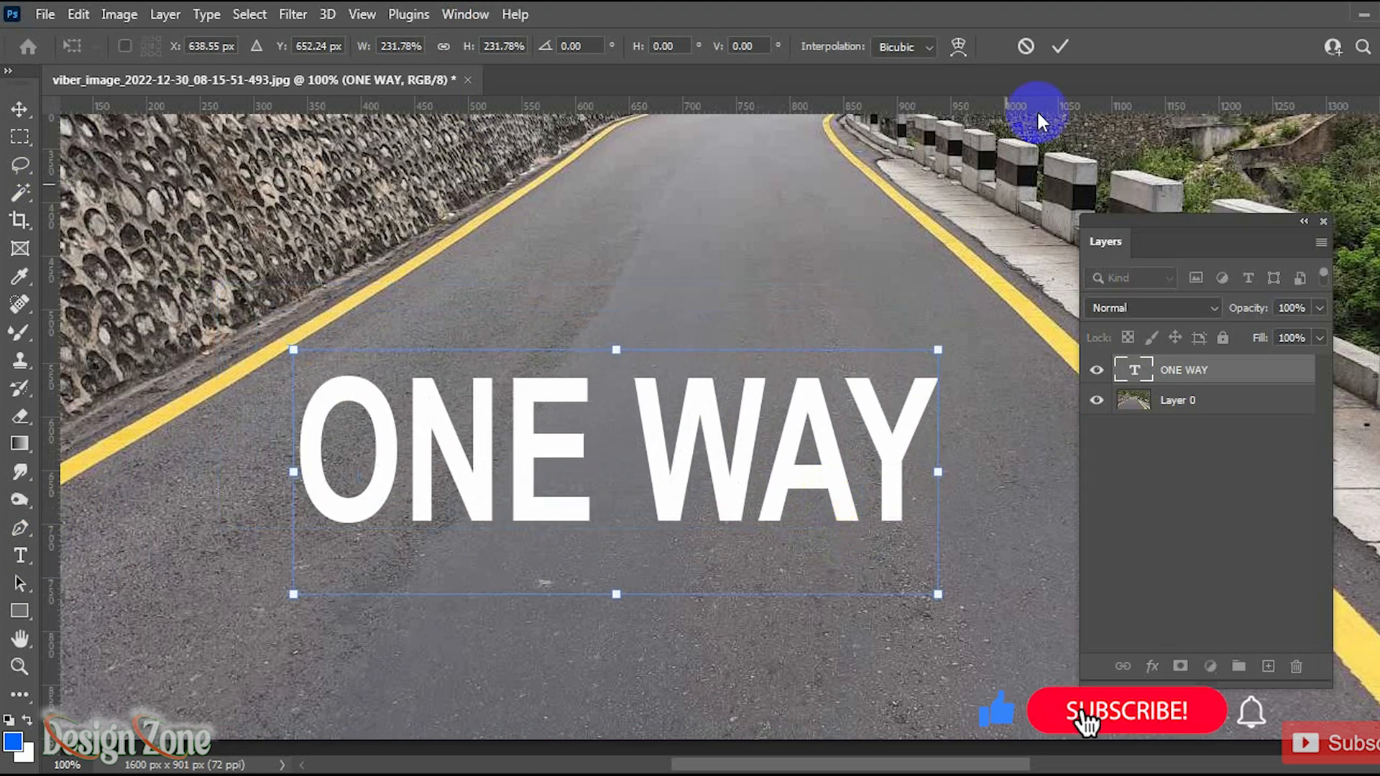
{"action": "left_click", "coordinate": [1060, 47]}
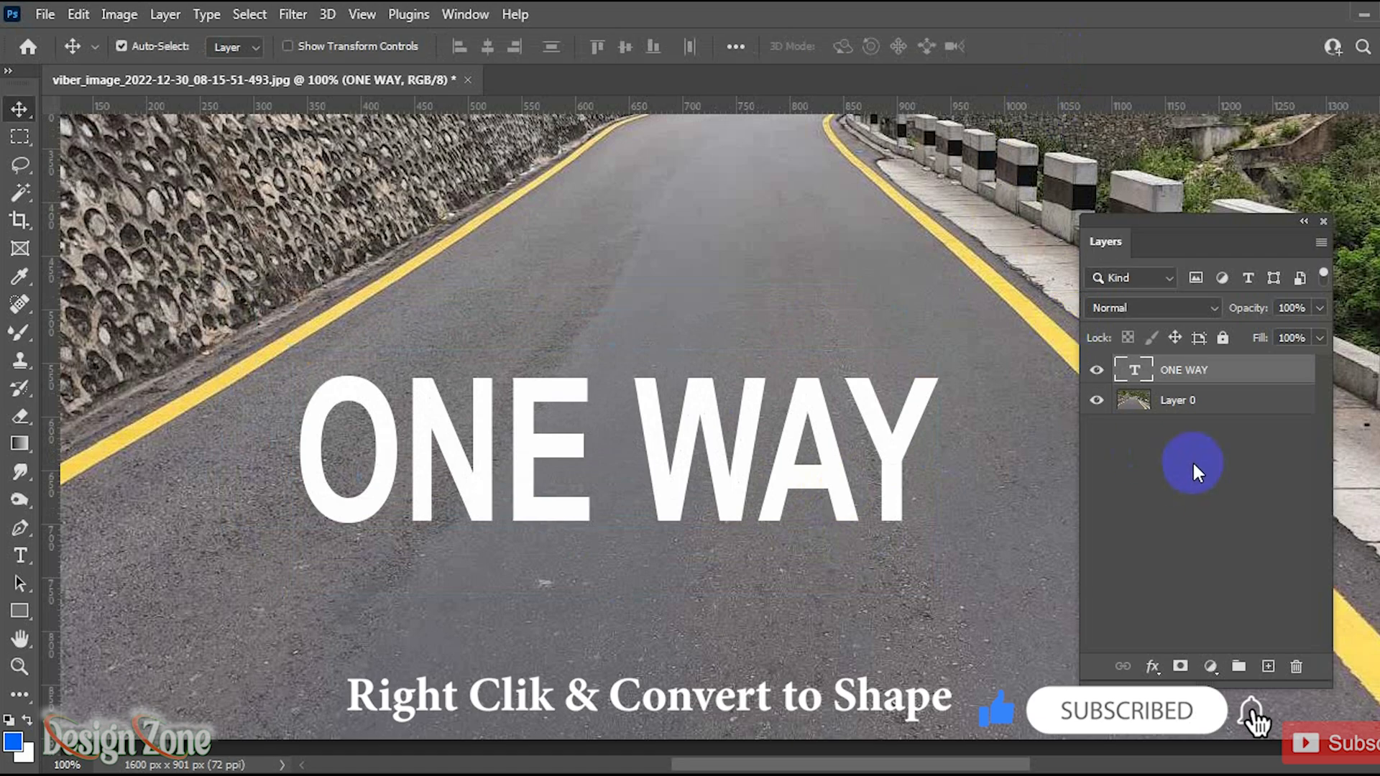
Step: Convert the ONE WAY text layer to a shape
{"action": "right_click", "coordinate": [1228, 379]}
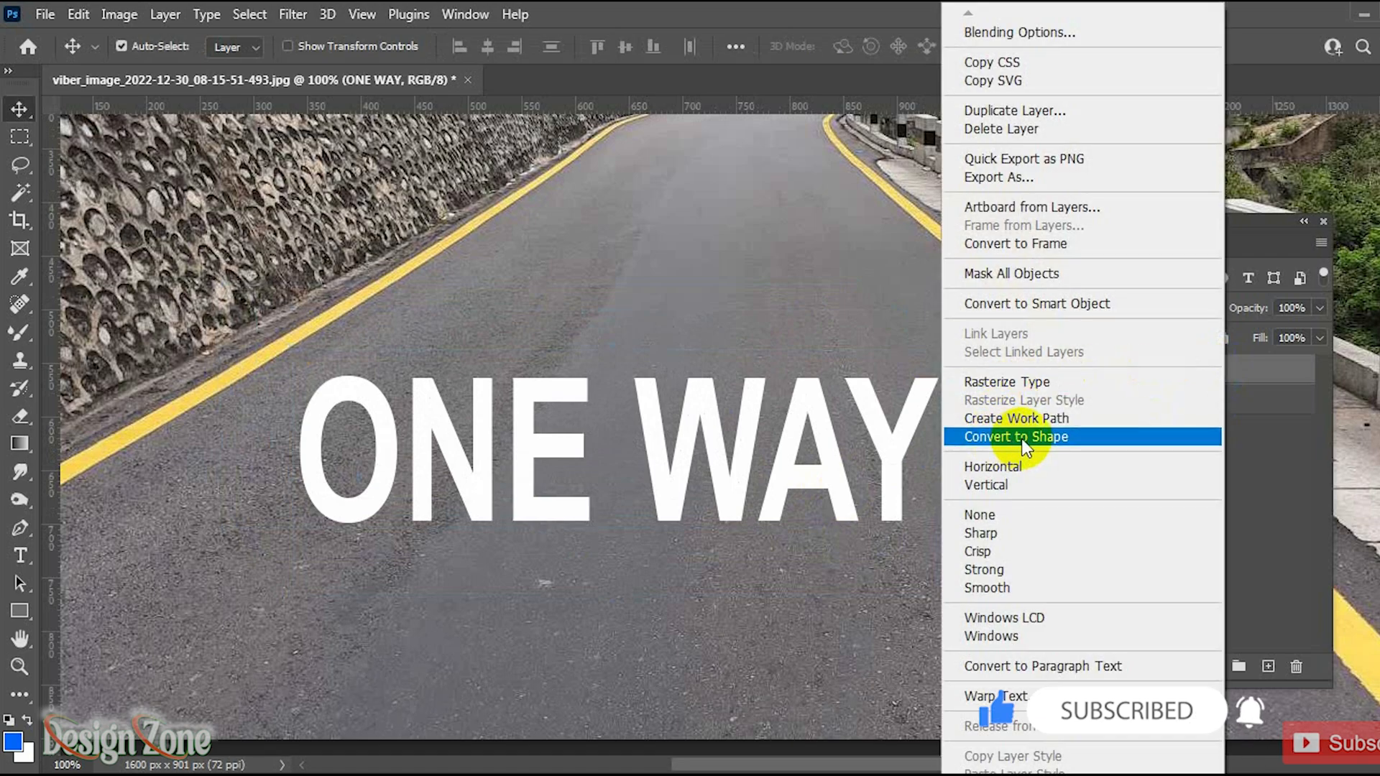
{"action": "left_click", "coordinate": [1020, 438]}
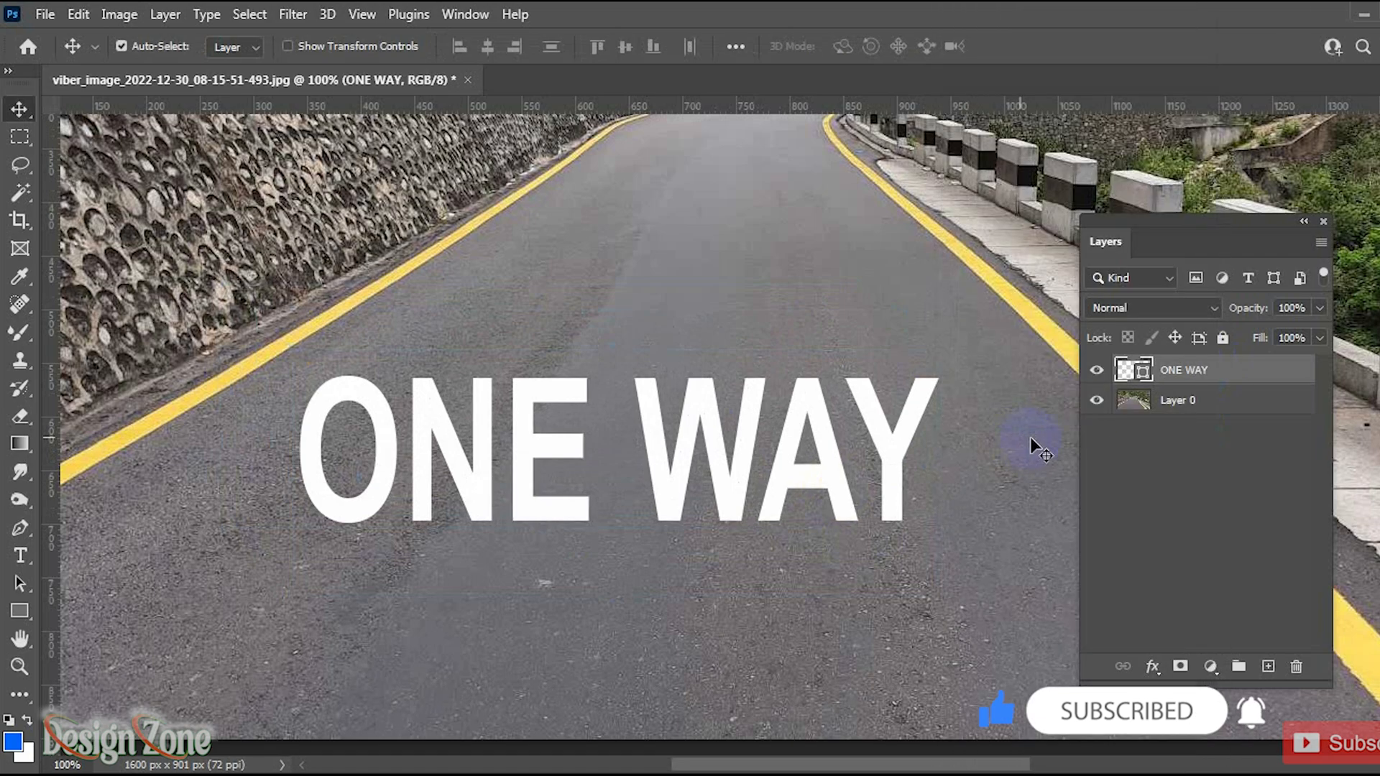
Step: Load the ONE WAY shape's outline as a selection, then hide that layer and deselect
{"action": "left_click", "coordinate": [1143, 373], "text": "ctrl"}
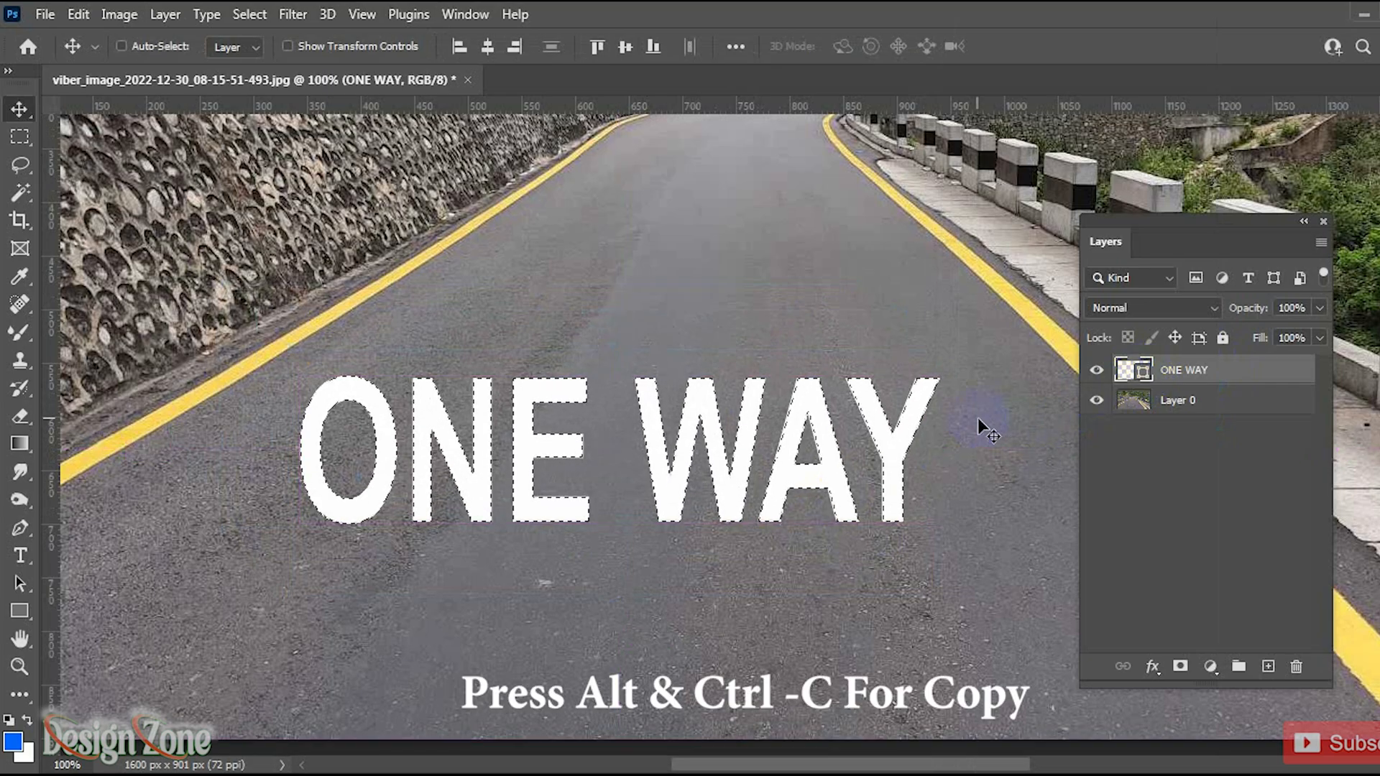
{"action": "left_click", "coordinate": [1096, 371]}
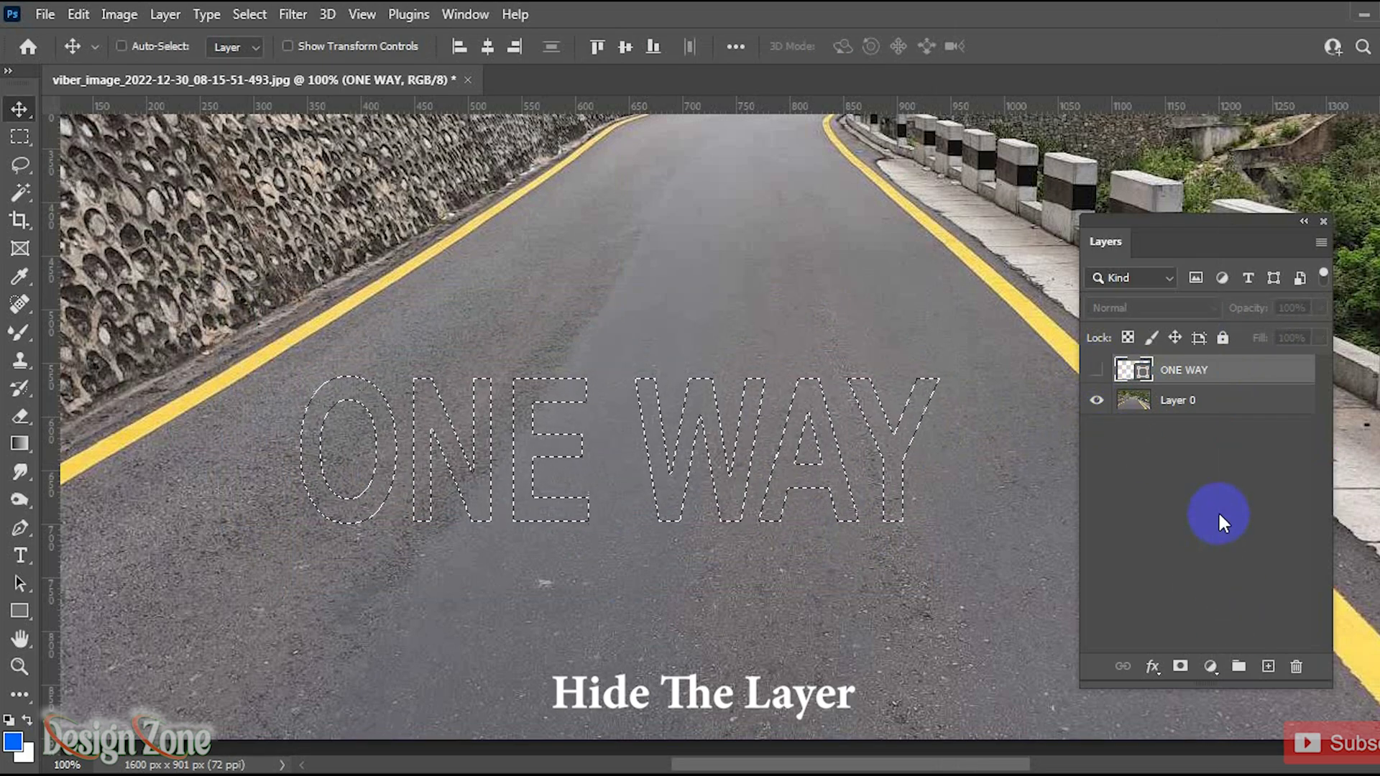
{"action": "key", "text": "ctrl+d"}
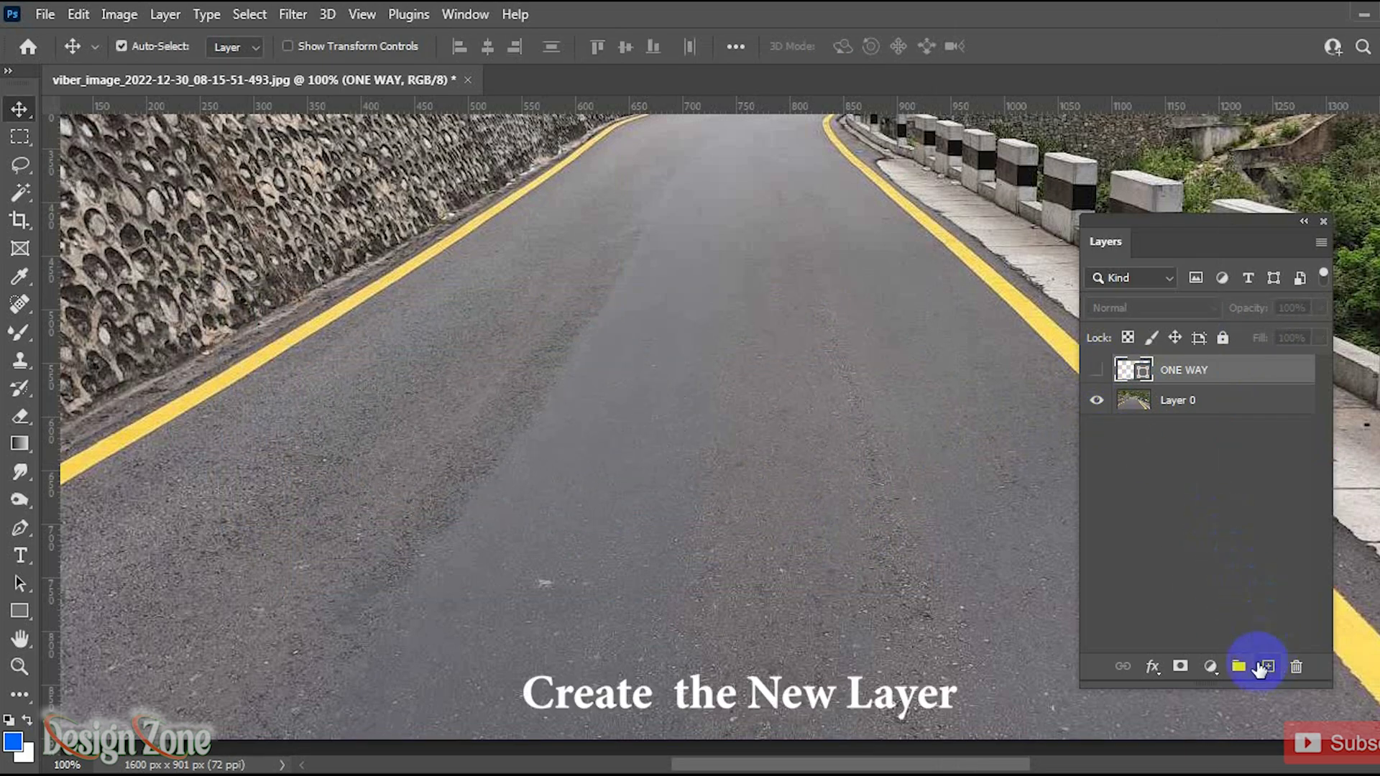
Step: Add a new empty layer and, in Vanishing Point, draw a perspective plane covering the road surface
{"action": "left_click", "coordinate": [1267, 667]}
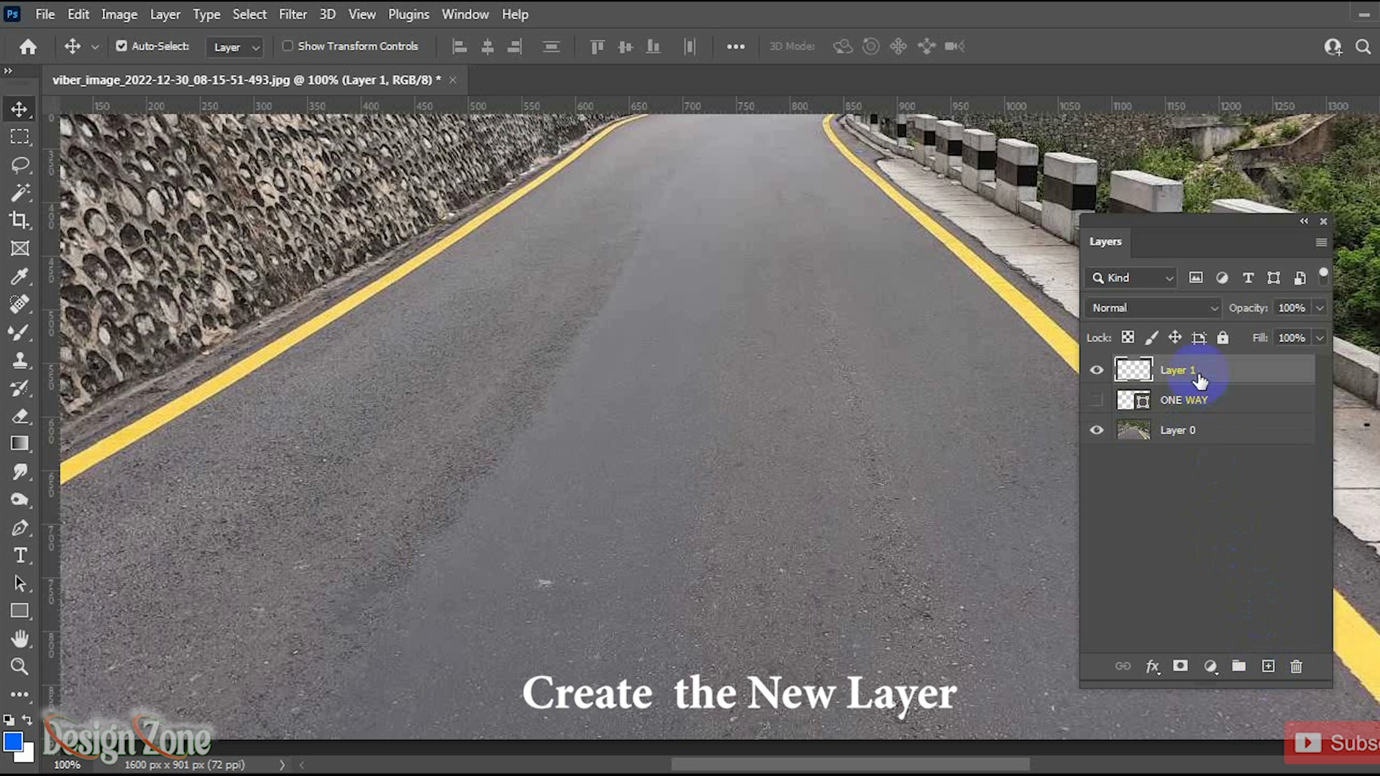
{"action": "left_click", "coordinate": [293, 13]}
{"action": "left_click", "coordinate": [345, 235]}
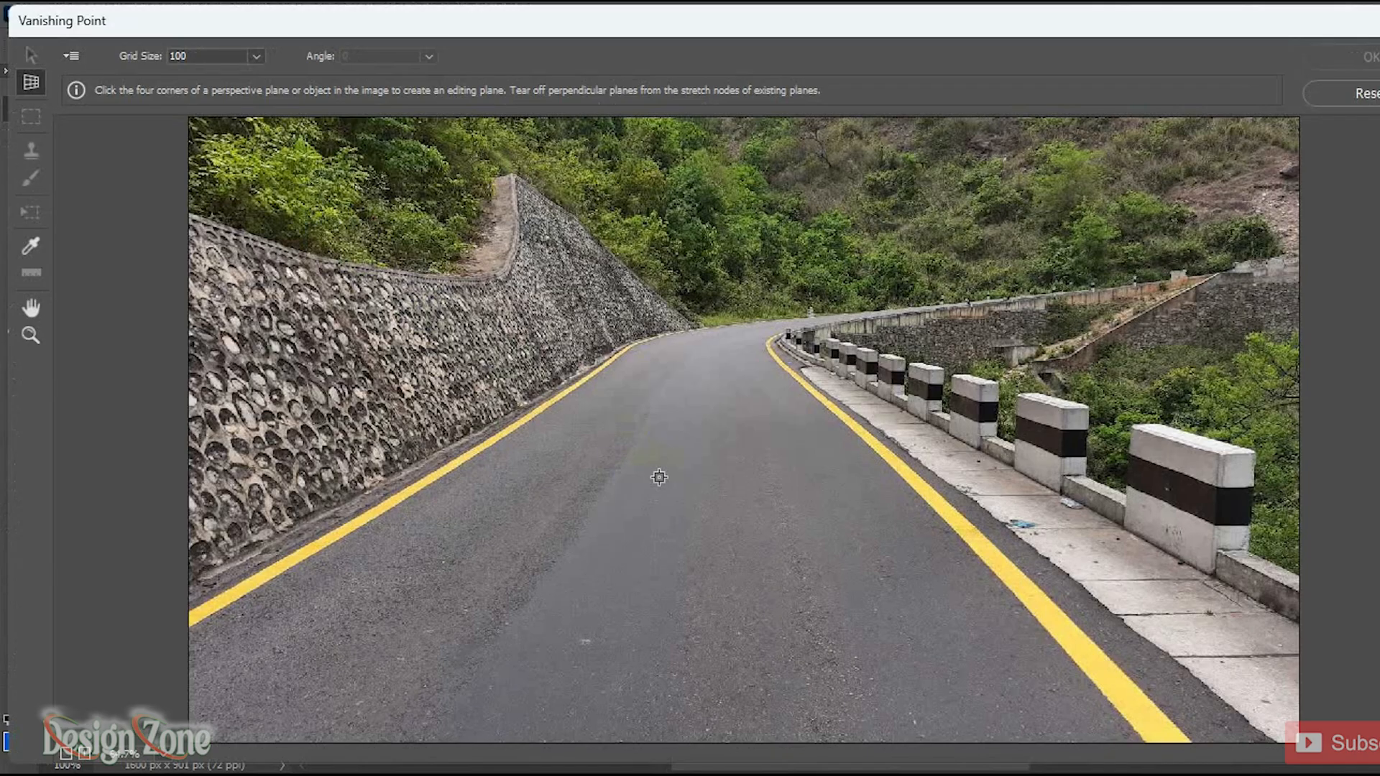
{"action": "left_click", "coordinate": [536, 420]}
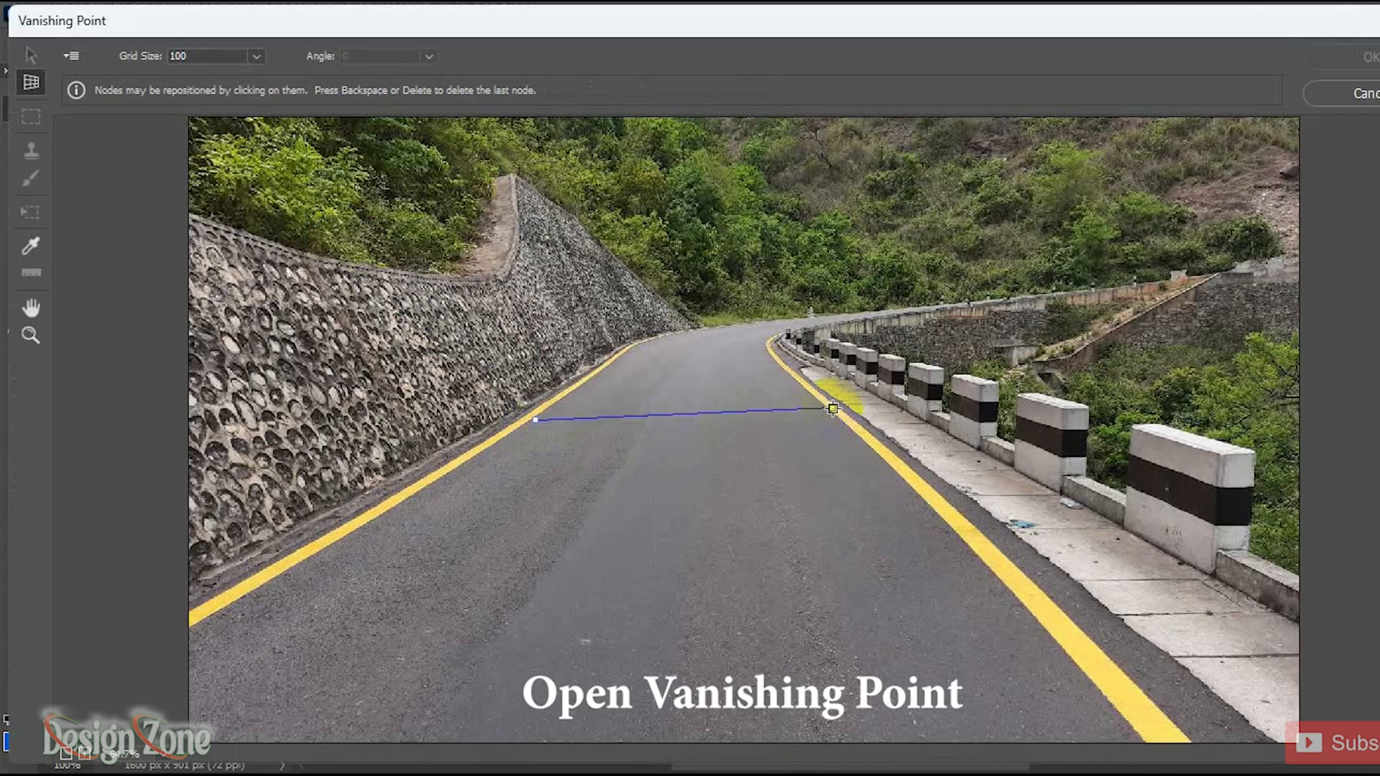
{"action": "left_click", "coordinate": [833, 408]}
{"action": "left_click", "coordinate": [1100, 692]}
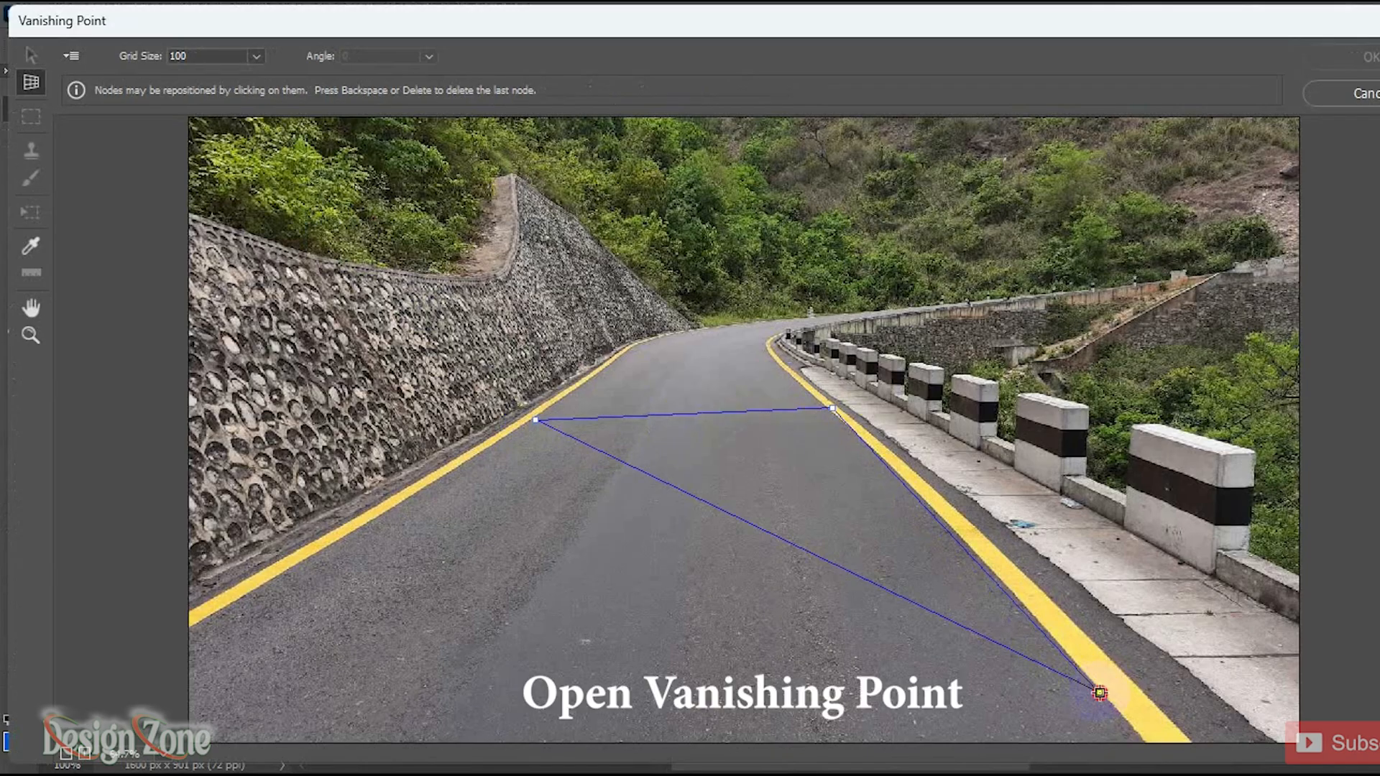
{"action": "left_click", "coordinate": [136, 692]}
{"action": "left_click_drag", "start_coordinate": [583, 692], "coordinate": [585, 730]}
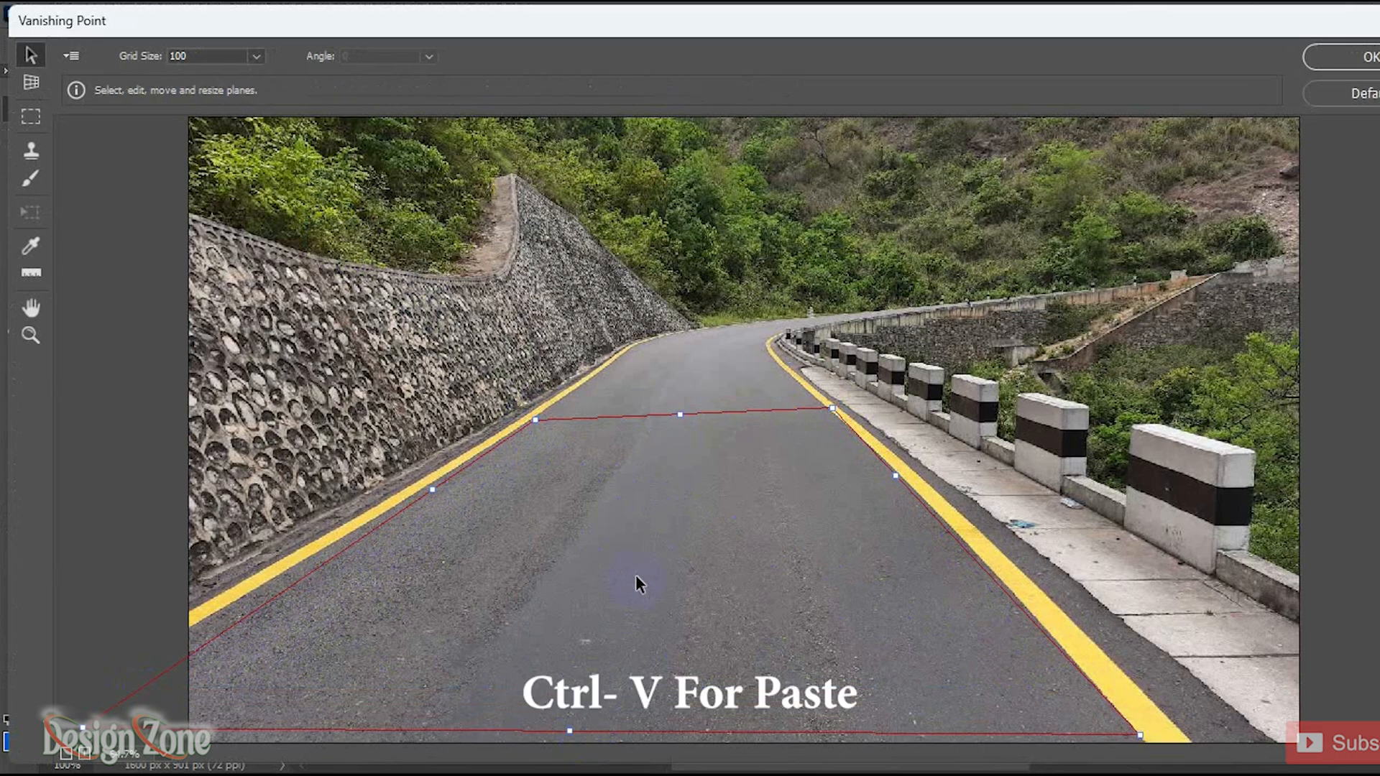
Step: Paste the ONE WAY text into the perspective plane, rotate it to run along the road, and position it
{"action": "key", "text": "ctrl+v"}
{"action": "left_click_drag", "start_coordinate": [540, 176], "coordinate": [797, 566]}
{"action": "key", "text": "t"}
{"action": "left_click_drag", "start_coordinate": [880, 515], "coordinate": [801, 537]}
{"action": "left_click_drag", "start_coordinate": [848, 565], "coordinate": [615, 441]}
{"action": "left_click_drag", "start_coordinate": [616, 519], "coordinate": [643, 482]}
{"action": "mouse_move", "coordinate": [655, 536]}
{"action": "left_mouse_down"}
{"action": "mouse_move", "coordinate": [684, 522]}
{"action": "mouse_move", "coordinate": [668, 503]}
{"action": "mouse_move", "coordinate": [763, 511]}
{"action": "mouse_move", "coordinate": [669, 542]}
{"action": "left_mouse_up"}
{"action": "left_click_drag", "start_coordinate": [750, 442], "coordinate": [751, 429]}
{"action": "left_click_drag", "start_coordinate": [595, 694], "coordinate": [592, 711]}
{"action": "left_click_drag", "start_coordinate": [800, 721], "coordinate": [809, 707]}
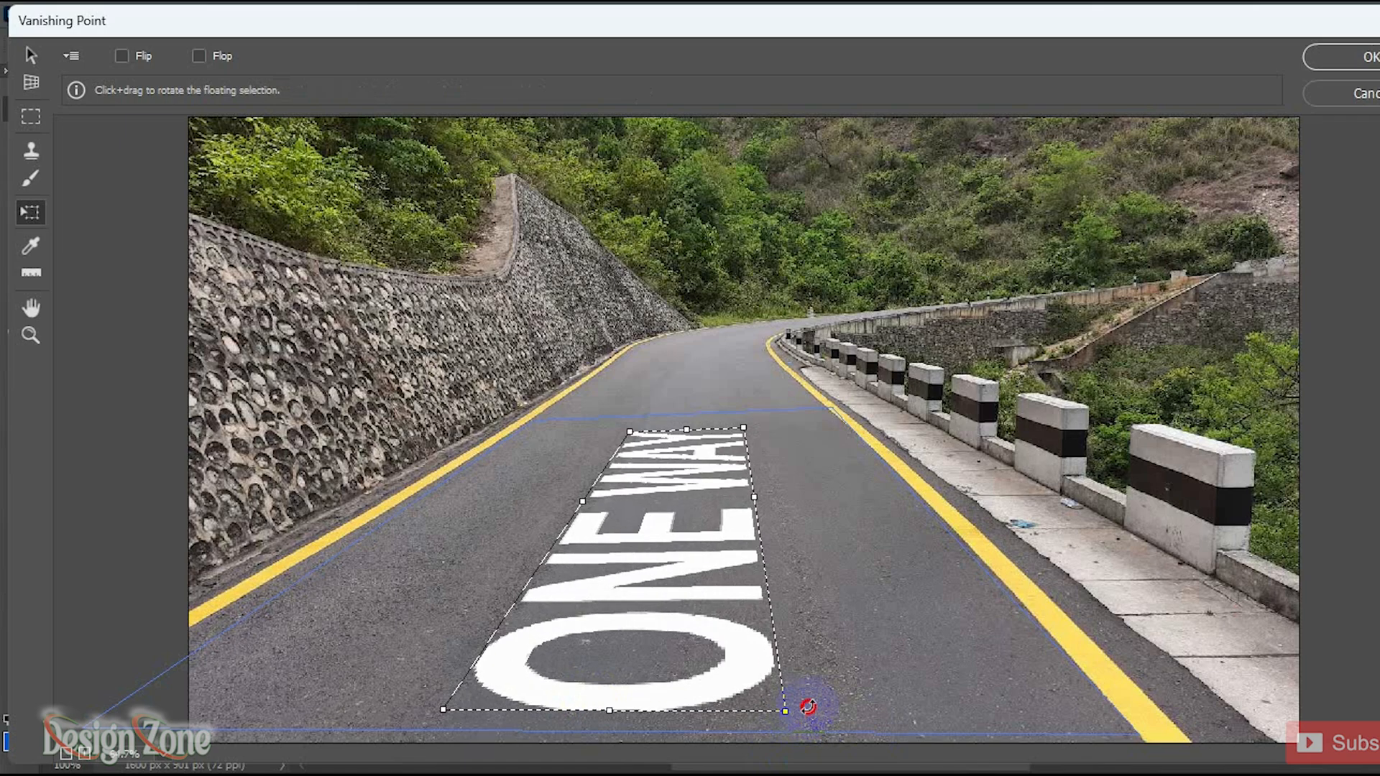
Step: Stretch the pasted text to fill the lane between the yellow lines and apply the Vanishing Point filter
{"action": "left_click_drag", "start_coordinate": [766, 520], "coordinate": [795, 495]}
{"action": "left_click_drag", "start_coordinate": [584, 501], "coordinate": [558, 504]}
{"action": "mouse_move", "coordinate": [688, 429]}
{"action": "left_mouse_down"}
{"action": "mouse_move", "coordinate": [702, 410]}
{"action": "mouse_move", "coordinate": [691, 418]}
{"action": "left_mouse_up"}
{"action": "left_click_drag", "start_coordinate": [630, 711], "coordinate": [625, 723]}
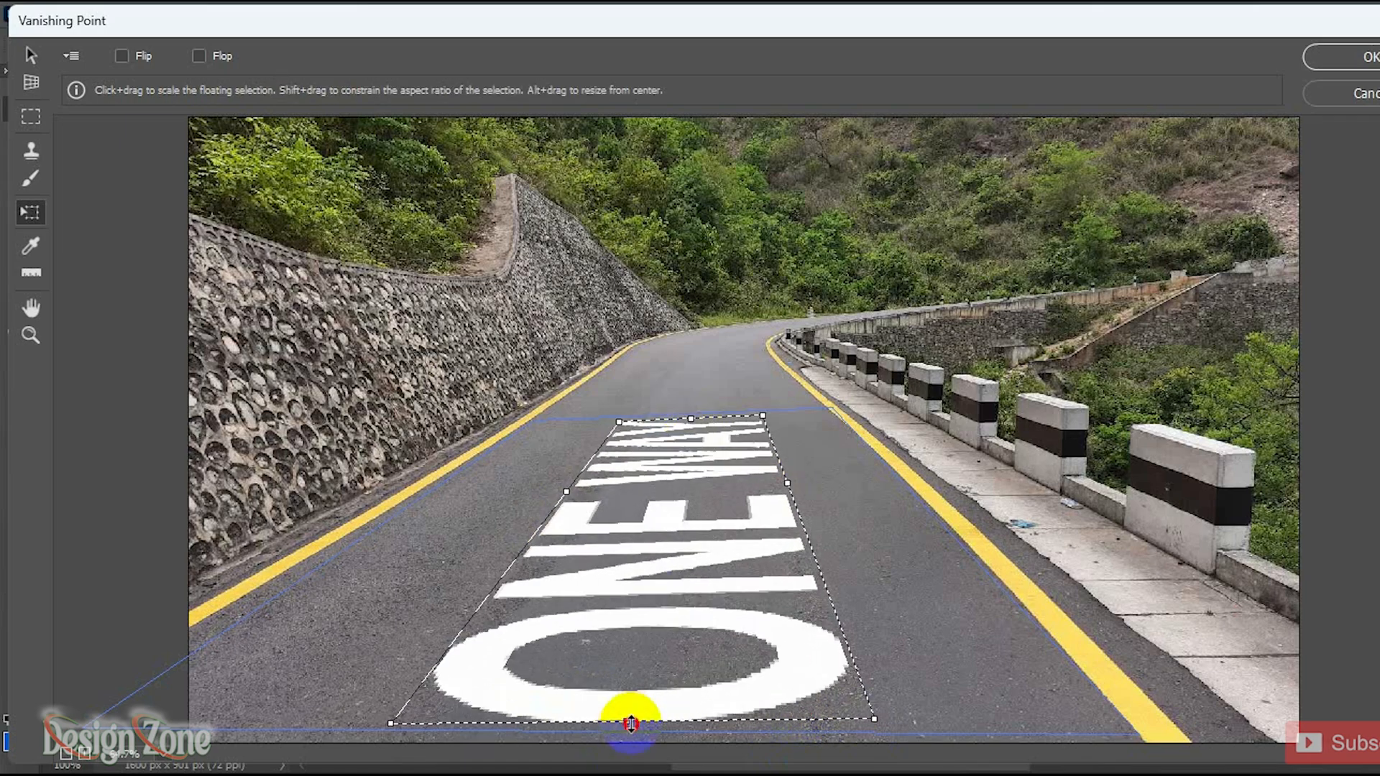
{"action": "left_click", "coordinate": [30, 55]}
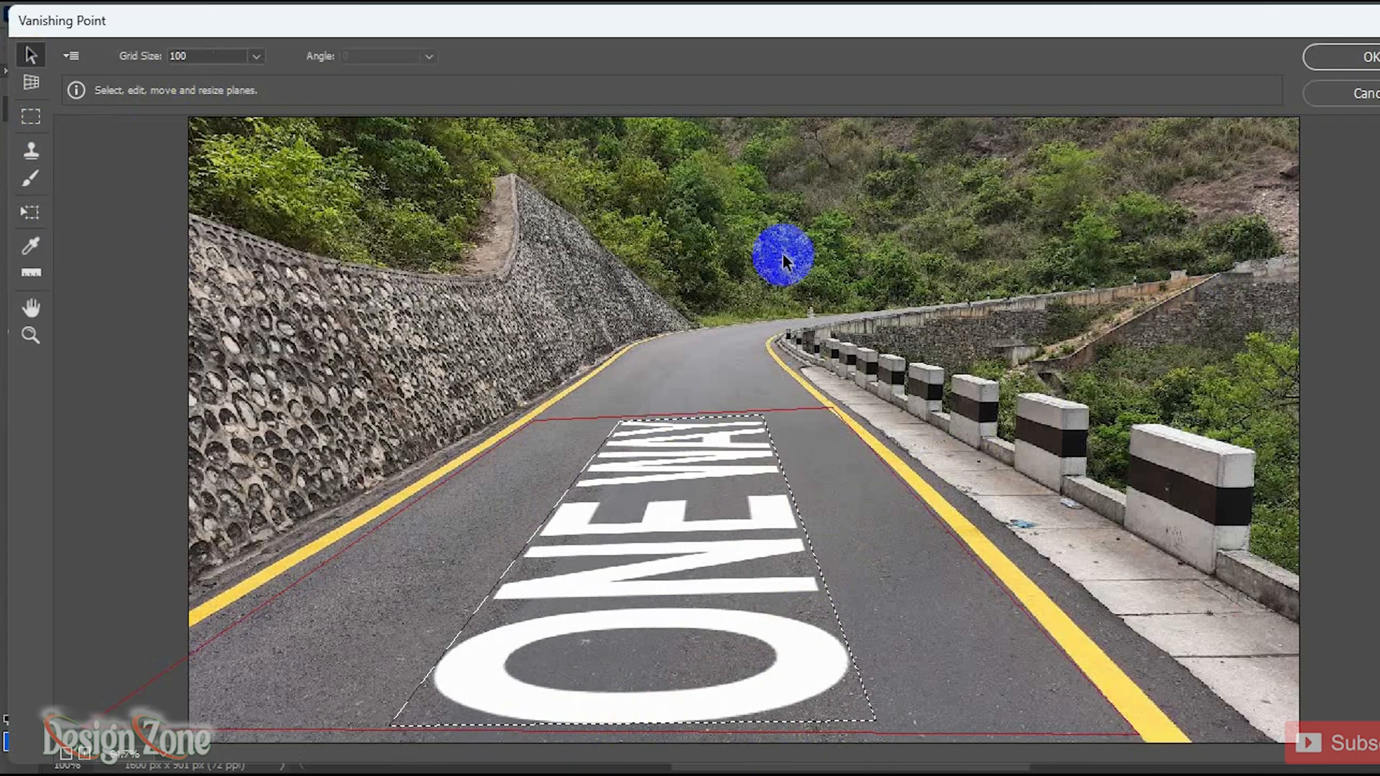
{"action": "left_click", "coordinate": [1351, 61]}
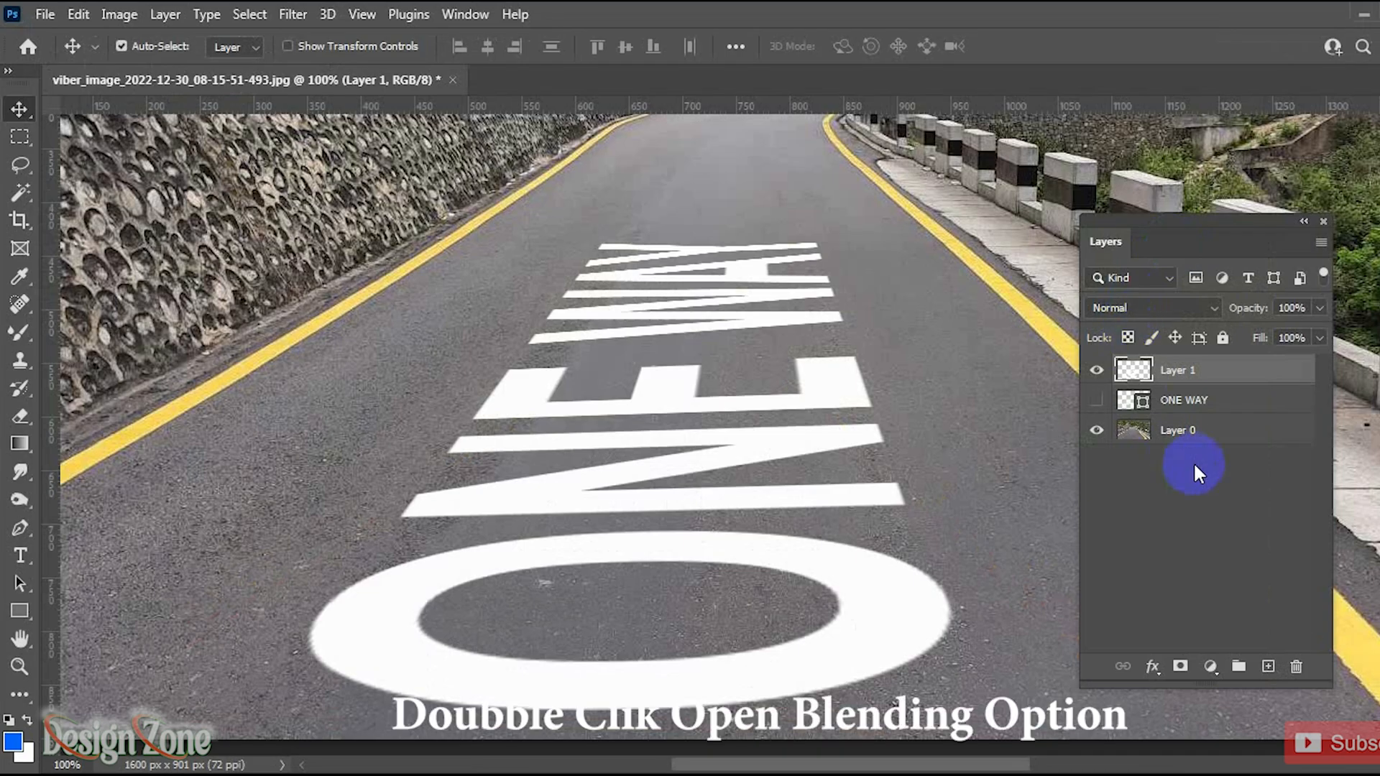
Step: In Layer 1's blending options, split the Underlying Layer Blend If white slider to 106/152 so the asphalt shows through
{"action": "left_click", "coordinate": [1153, 667]}
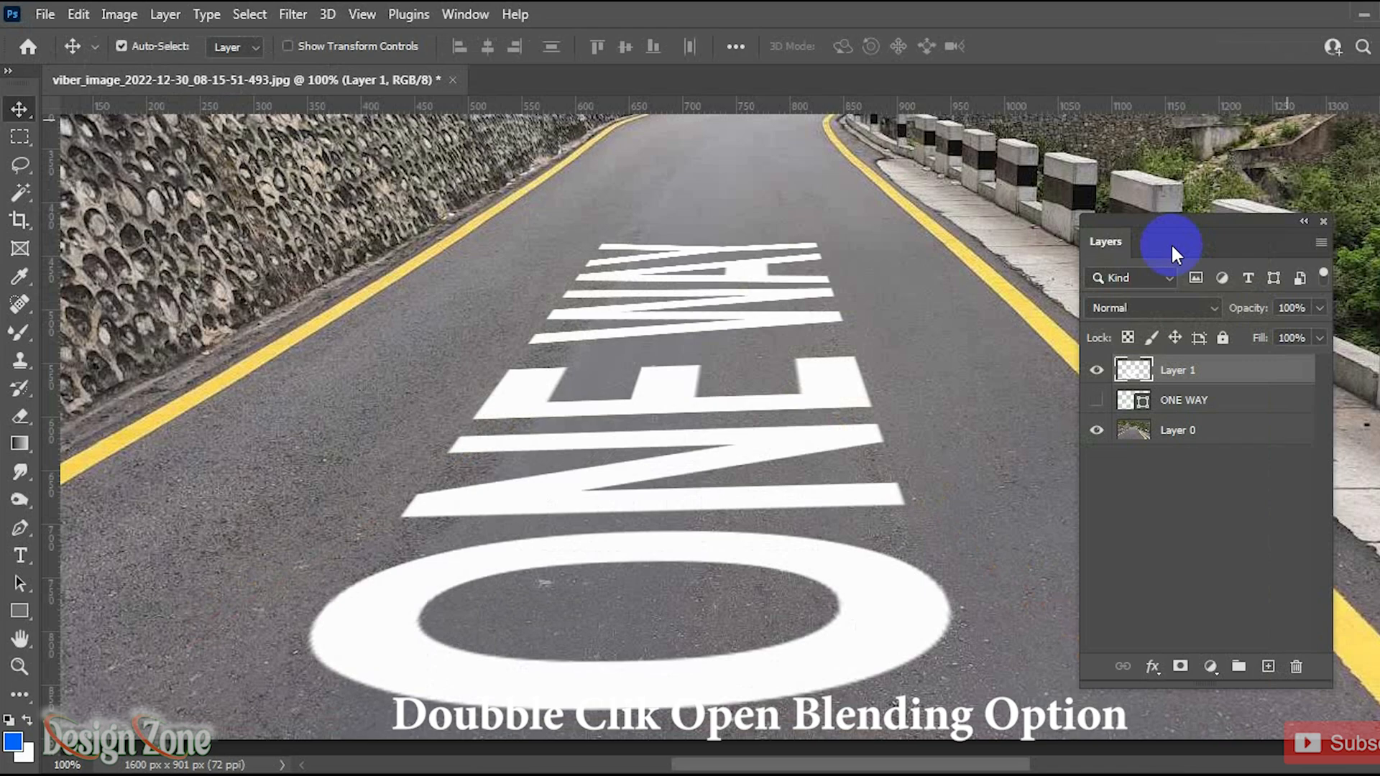
{"action": "double_click", "coordinate": [1227, 370]}
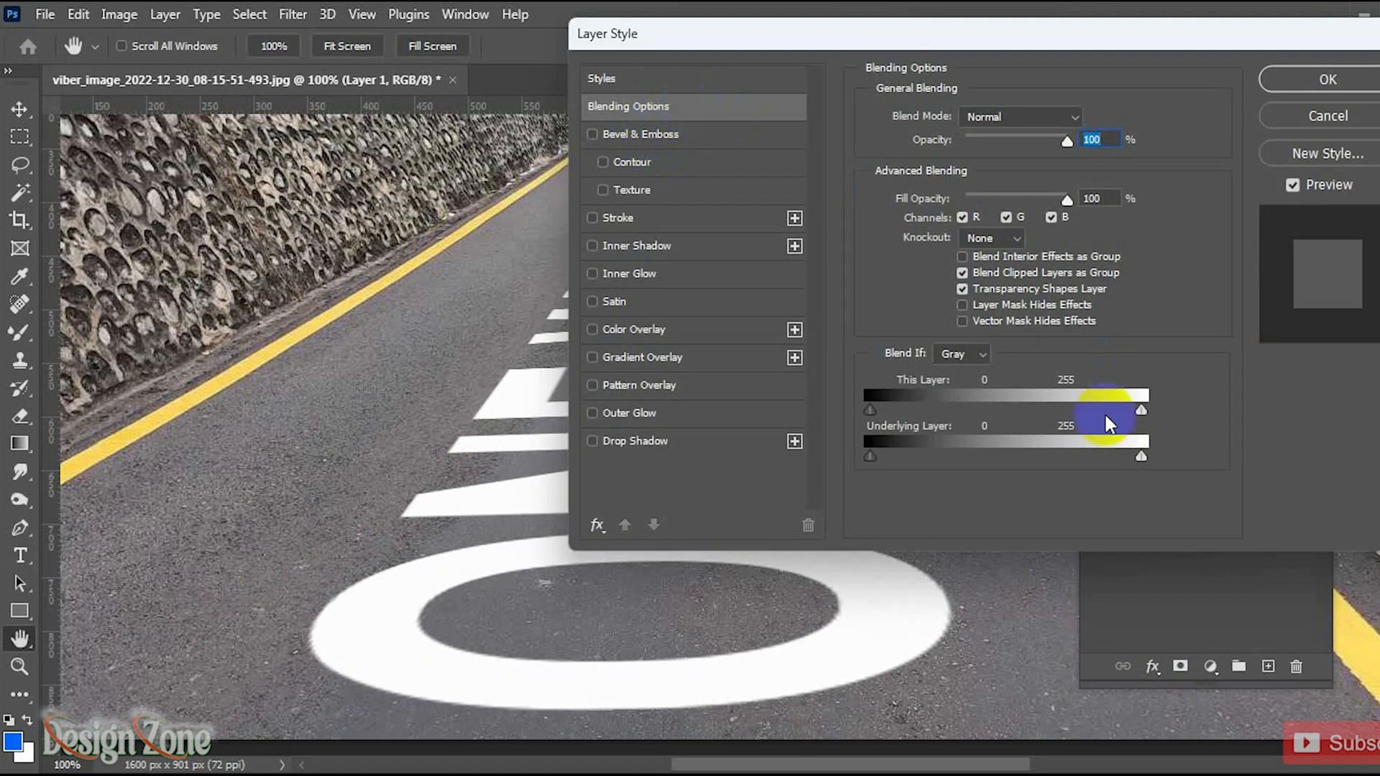
{"action": "left_click_drag", "start_coordinate": [1141, 456], "coordinate": [1140, 456]}
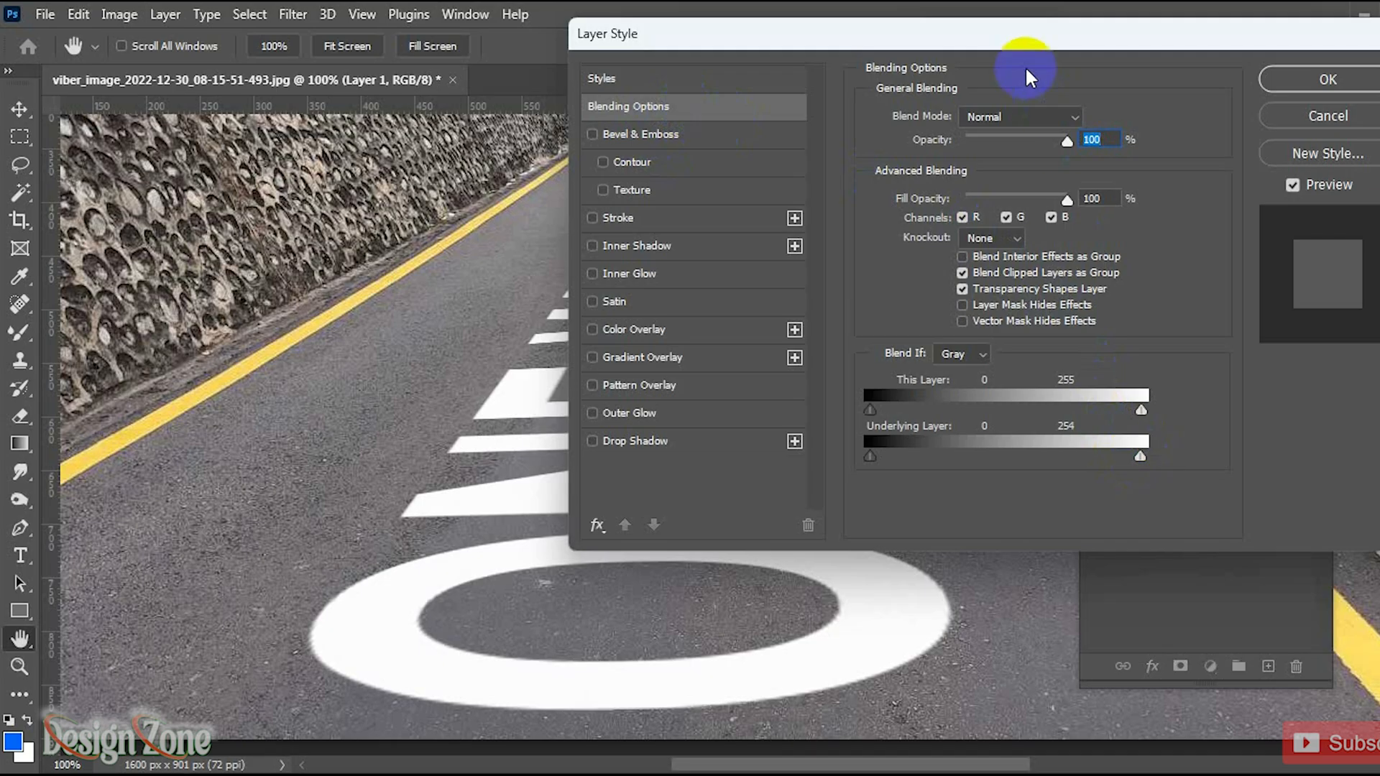
{"action": "left_click_drag", "start_coordinate": [1034, 45], "coordinate": [1081, 38]}
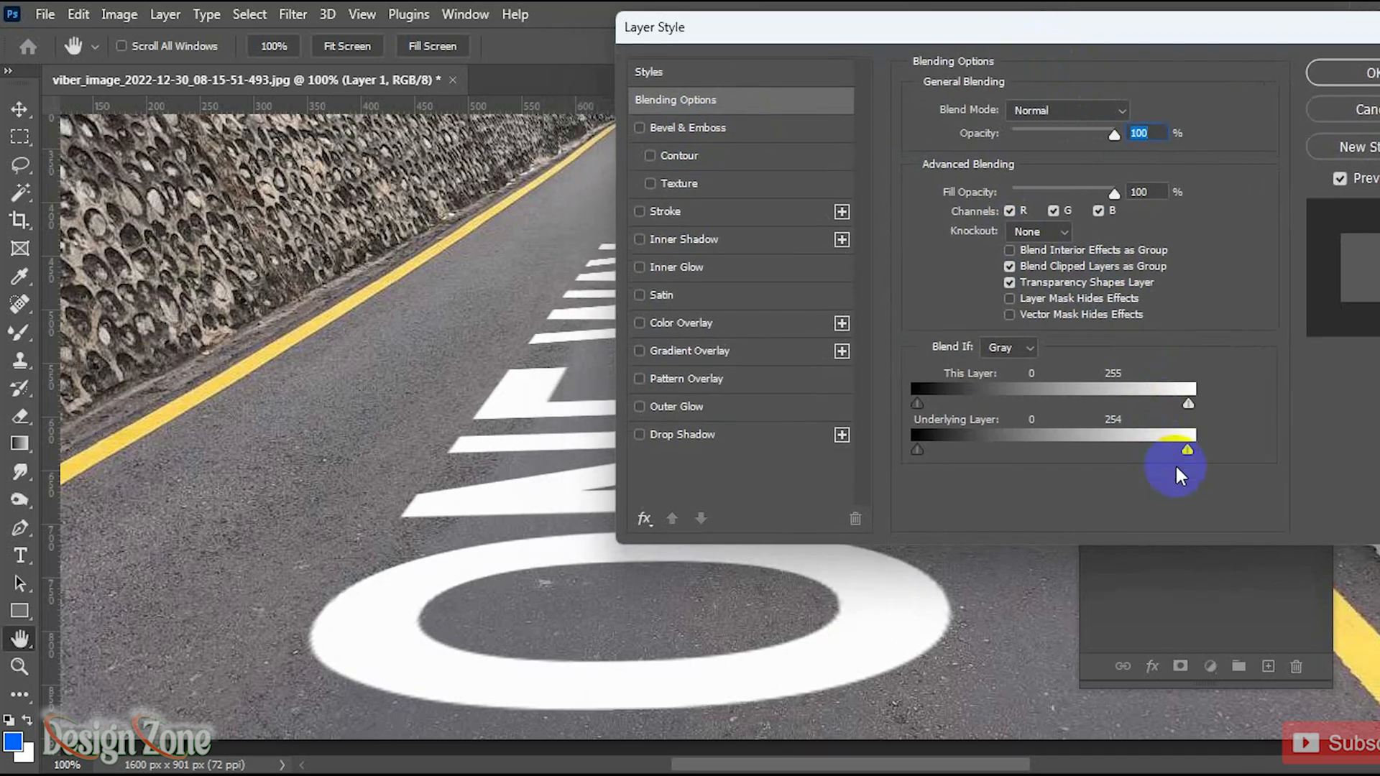
{"action": "left_click_drag", "start_coordinate": [1188, 448], "coordinate": [1076, 448]}
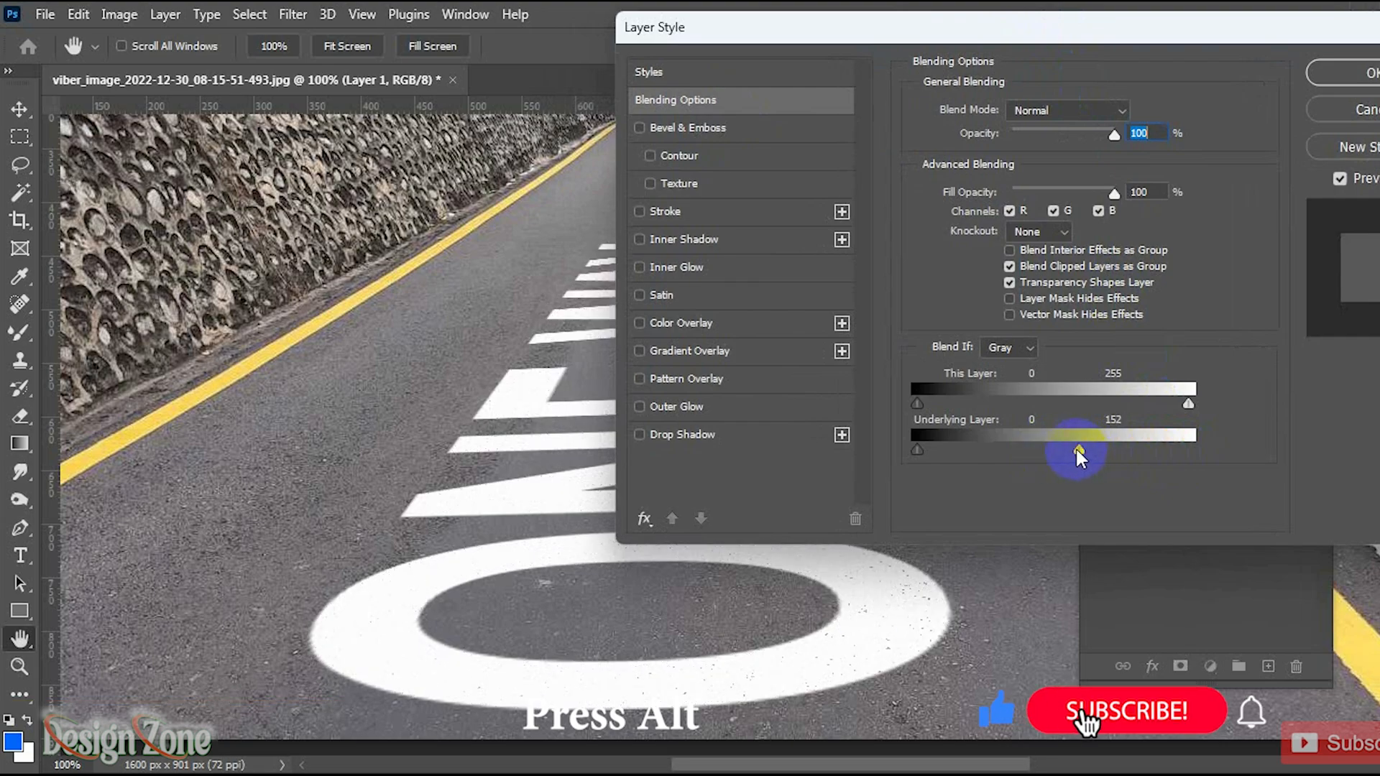
{"action": "left_click_drag", "start_coordinate": [1075, 446], "coordinate": [1024, 446]}
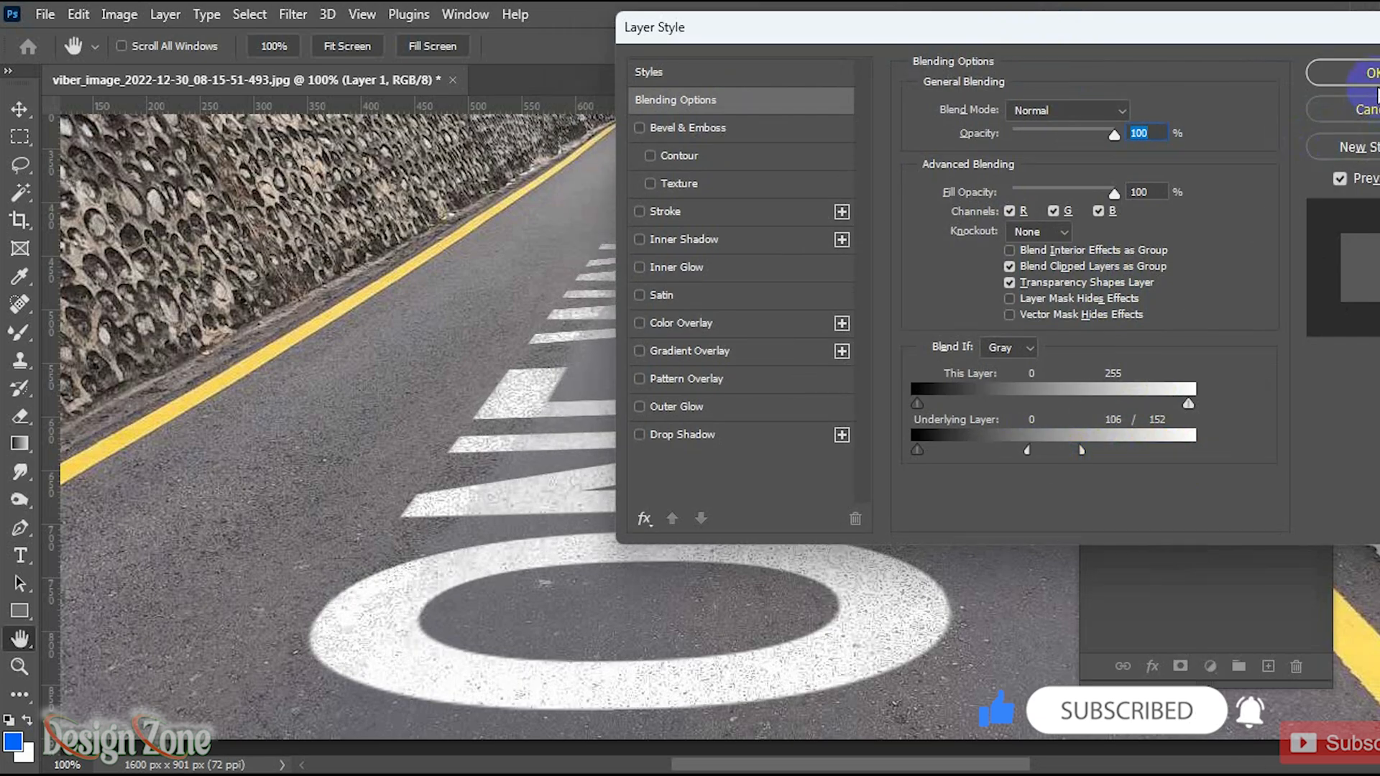
{"action": "left_click", "coordinate": [1364, 73]}
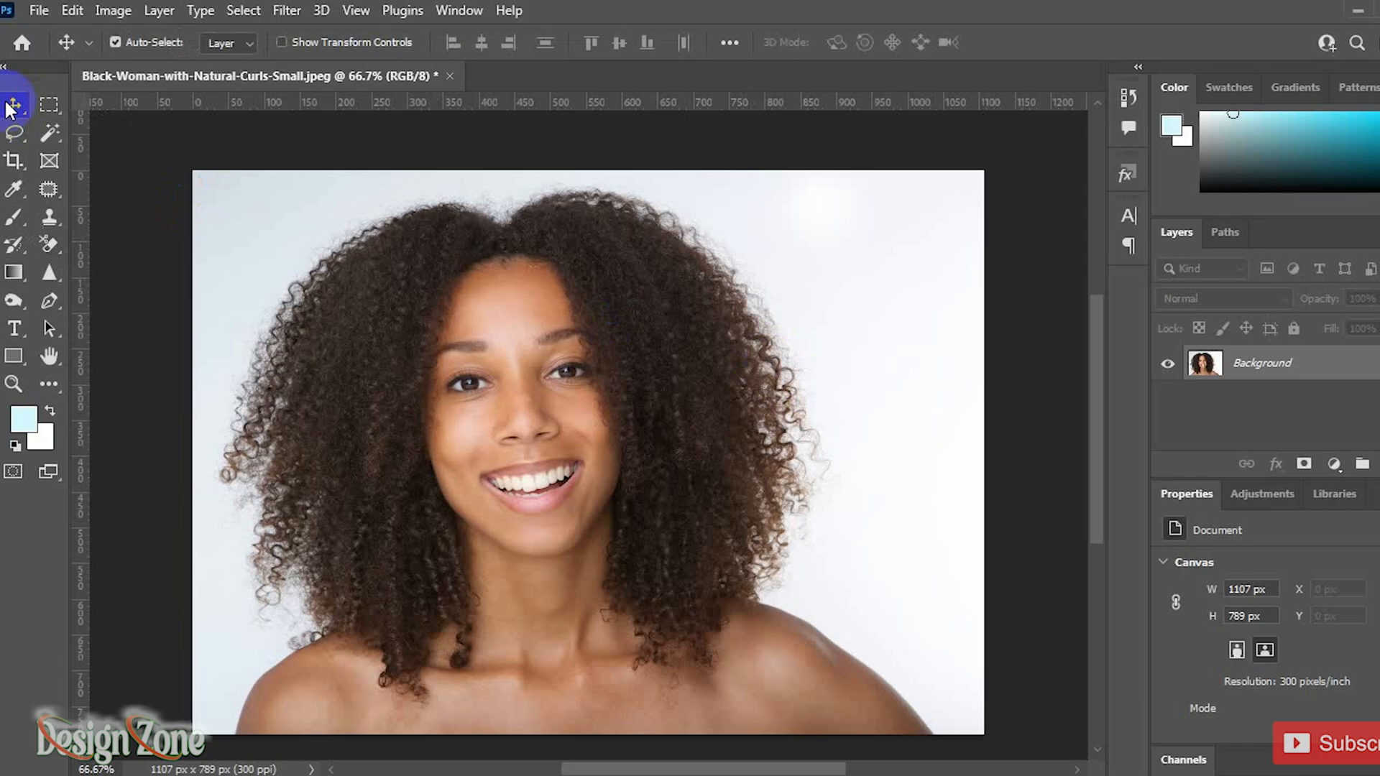
{"action": "left_click", "coordinate": [49, 132]}
{"action": "left_click", "coordinate": [49, 244]}
{"action": "mouse_move", "coordinate": [798, 216]}
{"action": "left_mouse_down"}
{"action": "mouse_move", "coordinate": [901, 293]}
{"action": "mouse_move", "coordinate": [903, 582]}
{"action": "left_mouse_up"}
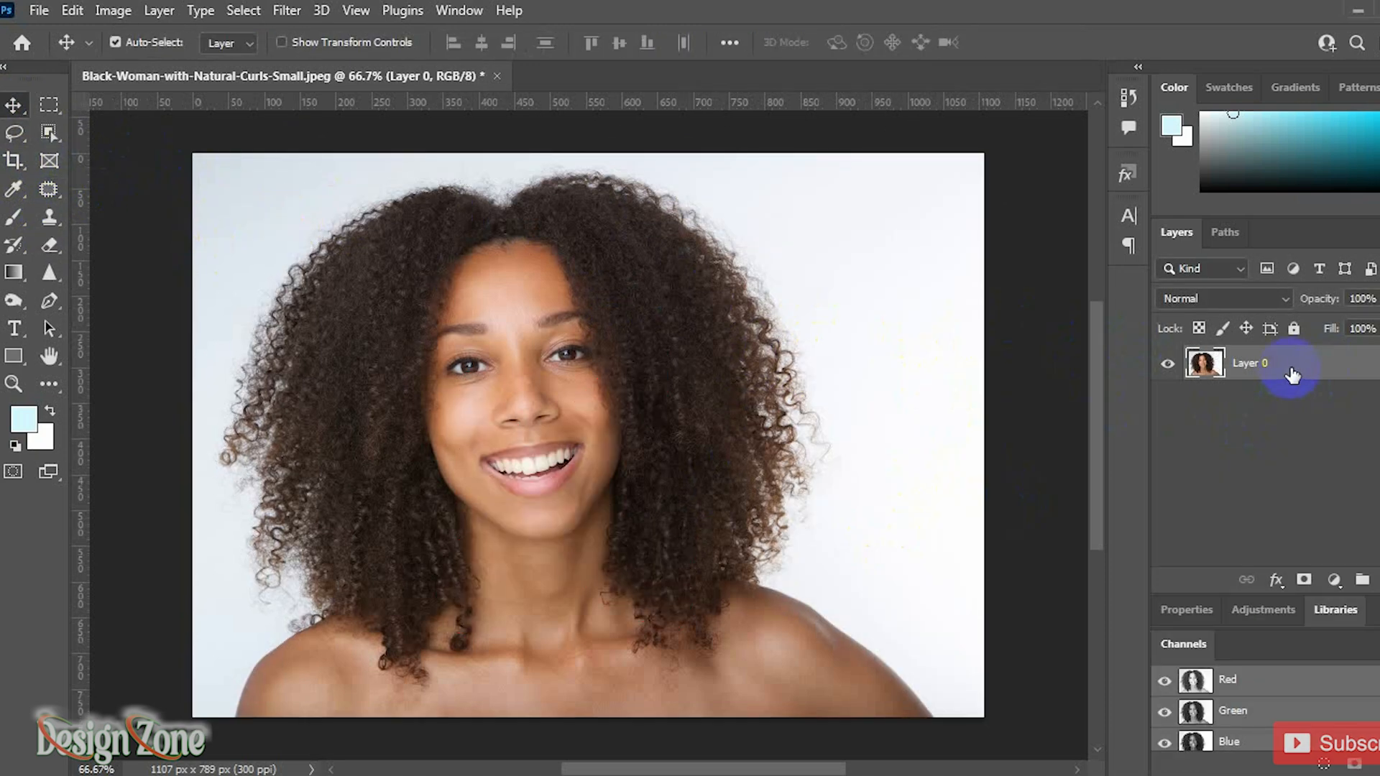
Step: Draw a loose Lasso selection around the woman's head, hair and shoulders
{"action": "left_click", "coordinate": [14, 132]}
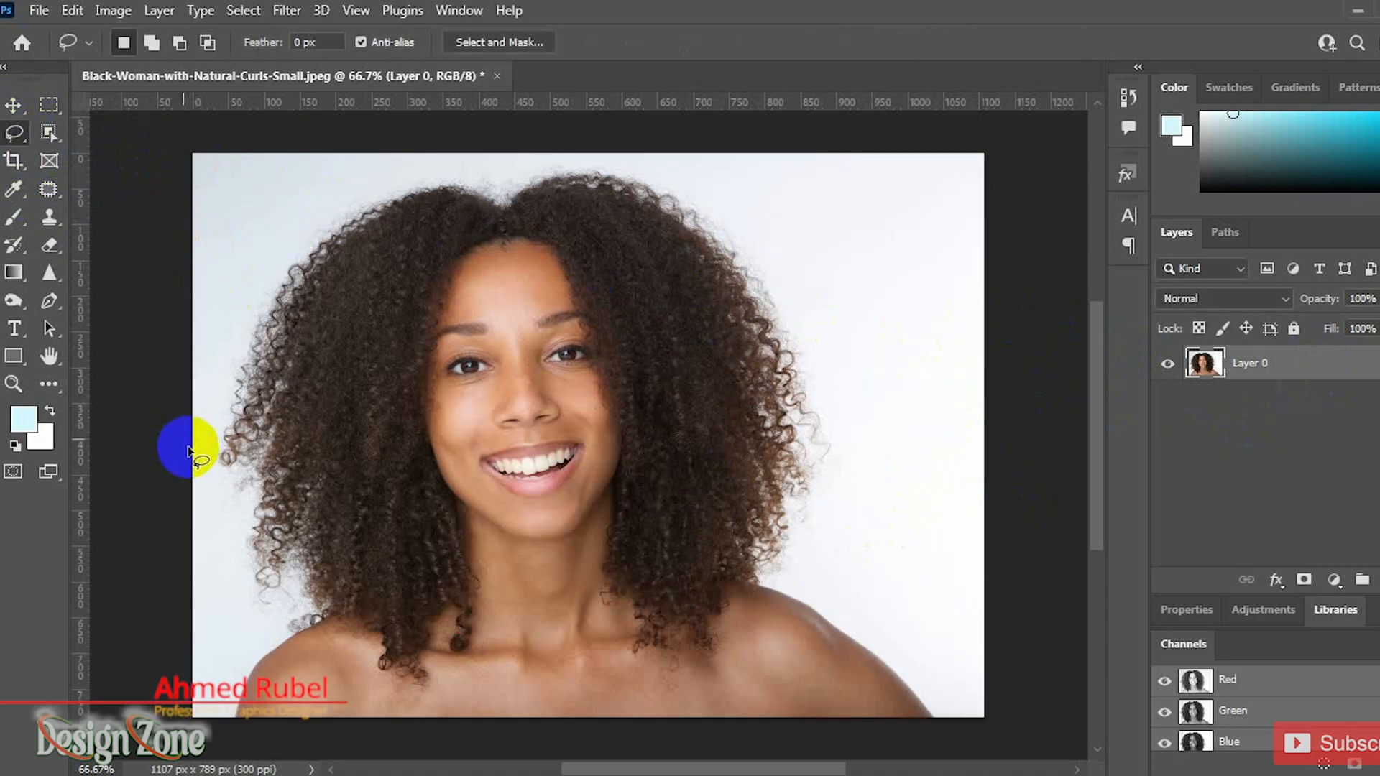
{"action": "mouse_move", "coordinate": [201, 424]}
{"action": "left_mouse_down"}
{"action": "mouse_move", "coordinate": [280, 243]}
{"action": "mouse_move", "coordinate": [423, 169]}
{"action": "mouse_move", "coordinate": [656, 162]}
{"action": "mouse_move", "coordinate": [734, 217]}
{"action": "mouse_move", "coordinate": [821, 344]}
{"action": "mouse_move", "coordinate": [839, 443]}
{"action": "mouse_move", "coordinate": [810, 553]}
{"action": "mouse_move", "coordinate": [957, 744]}
{"action": "mouse_move", "coordinate": [456, 761]}
{"action": "mouse_move", "coordinate": [224, 744]}
{"action": "mouse_move", "coordinate": [238, 615]}
{"action": "mouse_move", "coordinate": [203, 423]}
{"action": "left_mouse_up"}
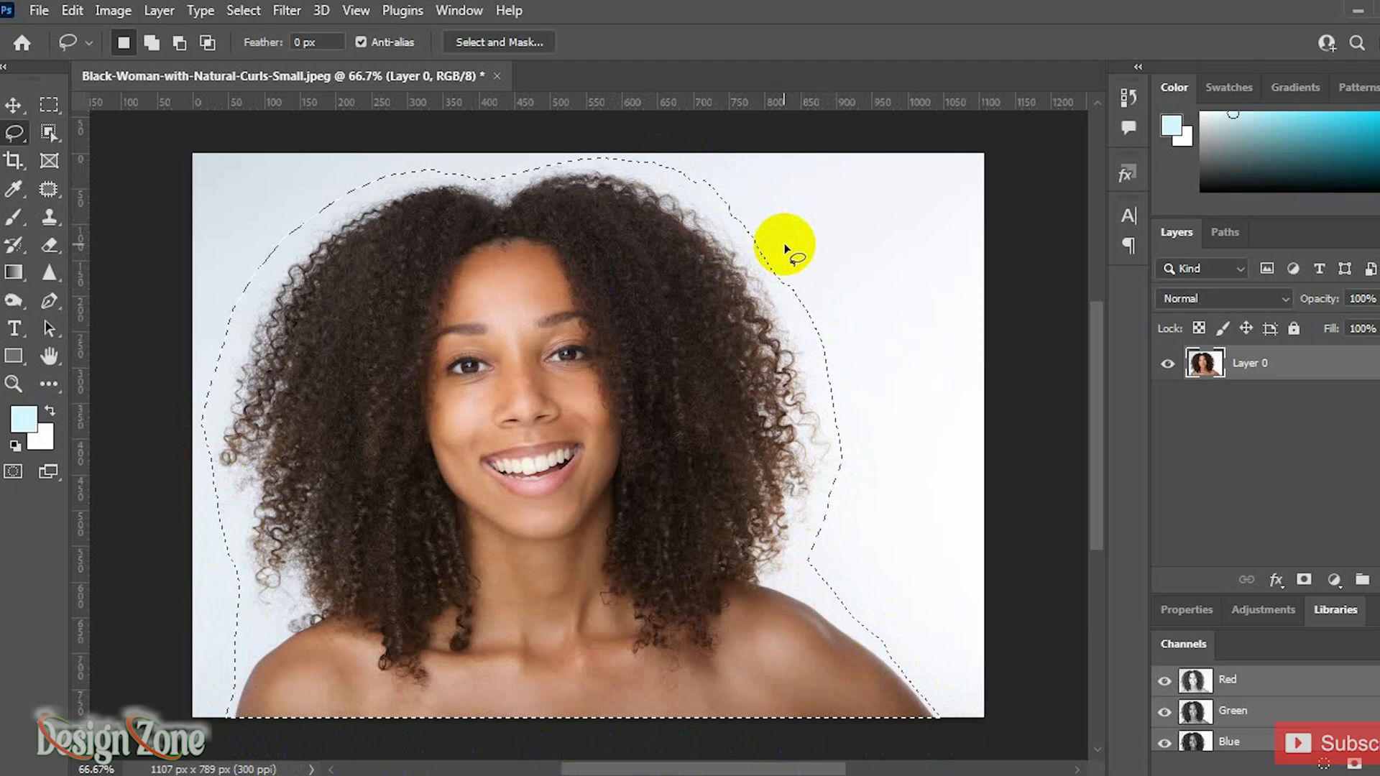
Step: Open Select and Mask and run Select Subject followed by Refine Hair
{"action": "left_click", "coordinate": [503, 42]}
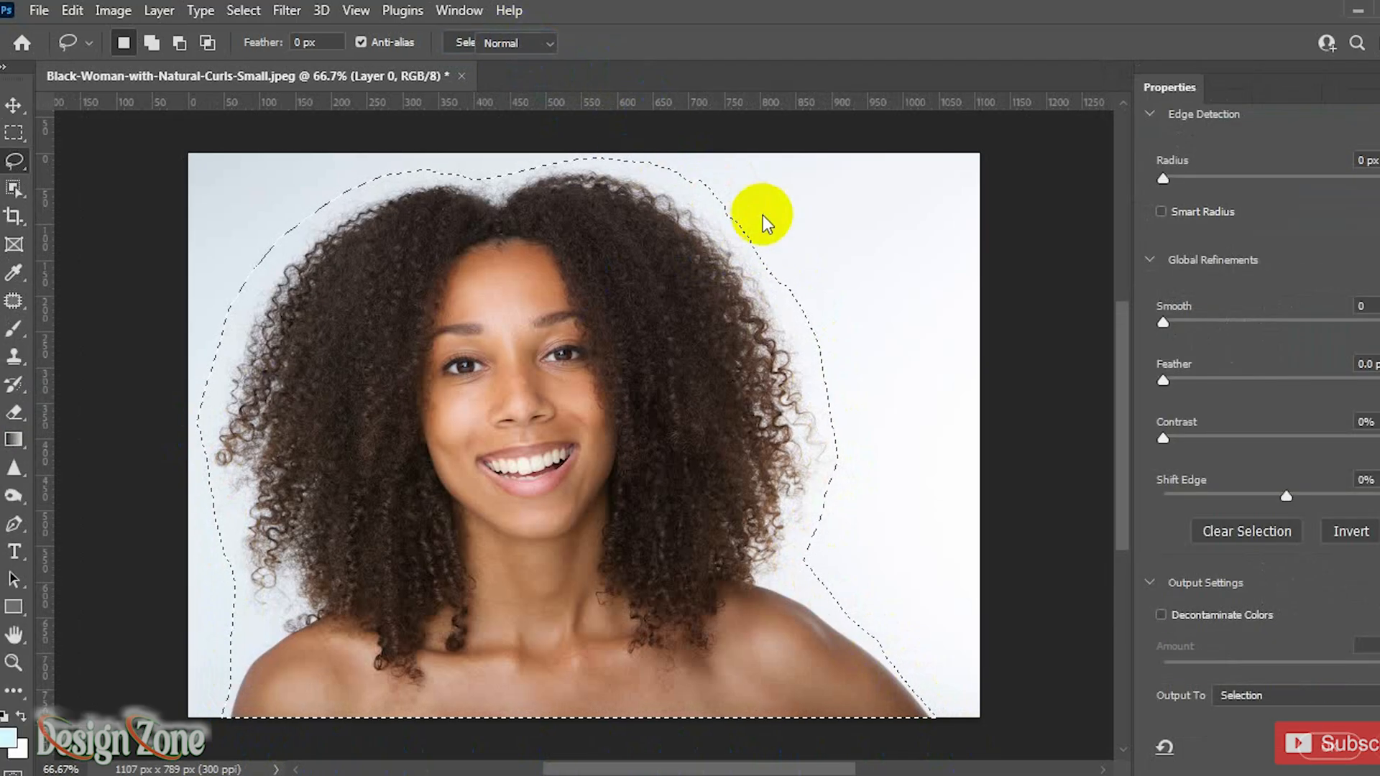
{"action": "scroll", "coordinate": [1258, 409], "scroll_direction": "up", "scroll_amount": 6}
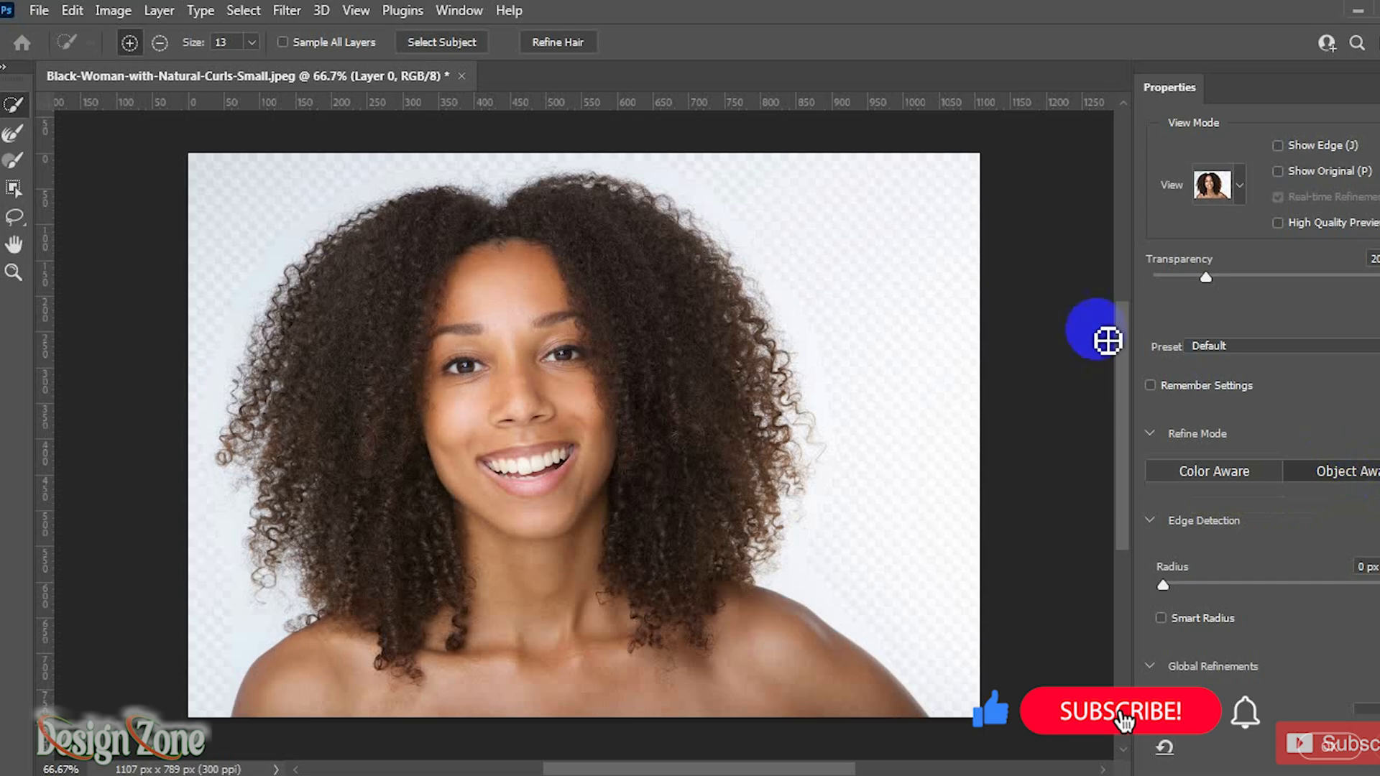
{"action": "left_click", "coordinate": [446, 44]}
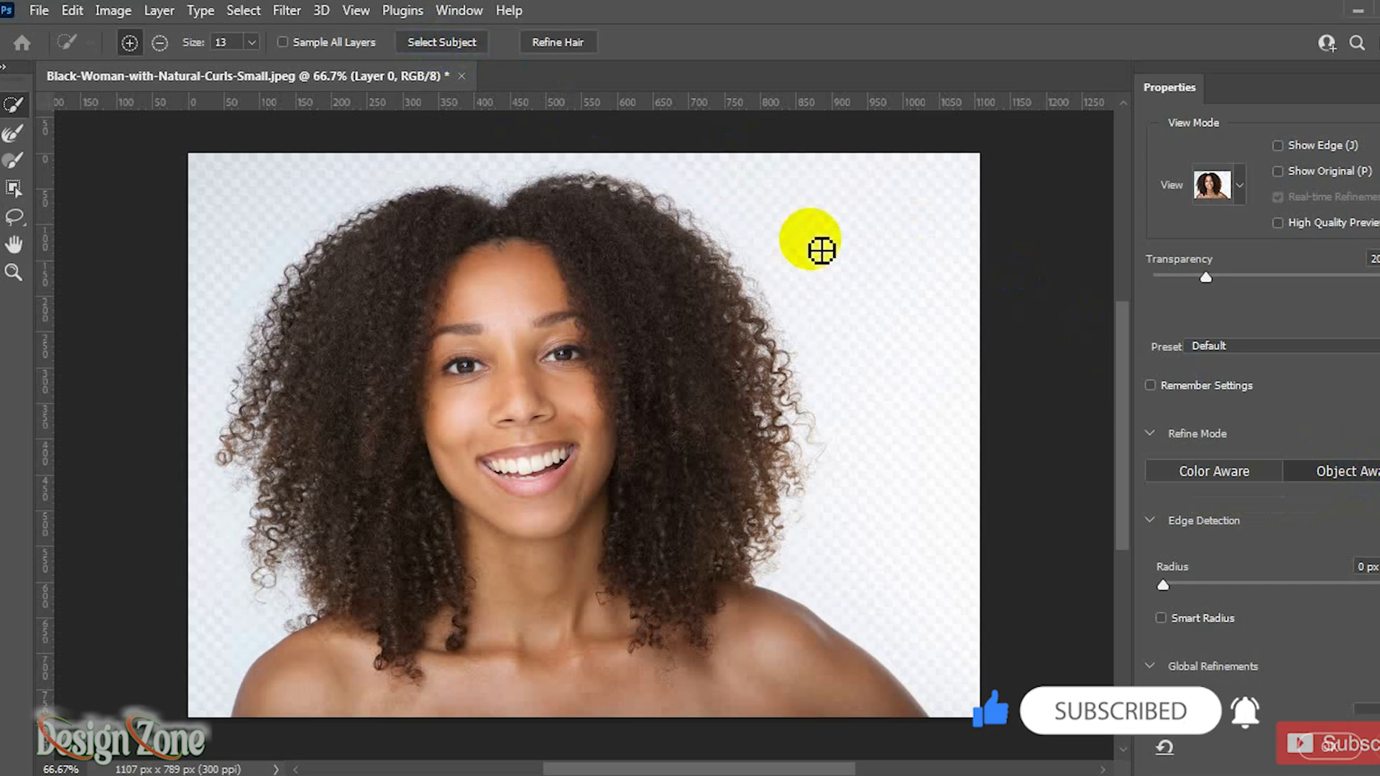
{"action": "left_click", "coordinate": [553, 42]}
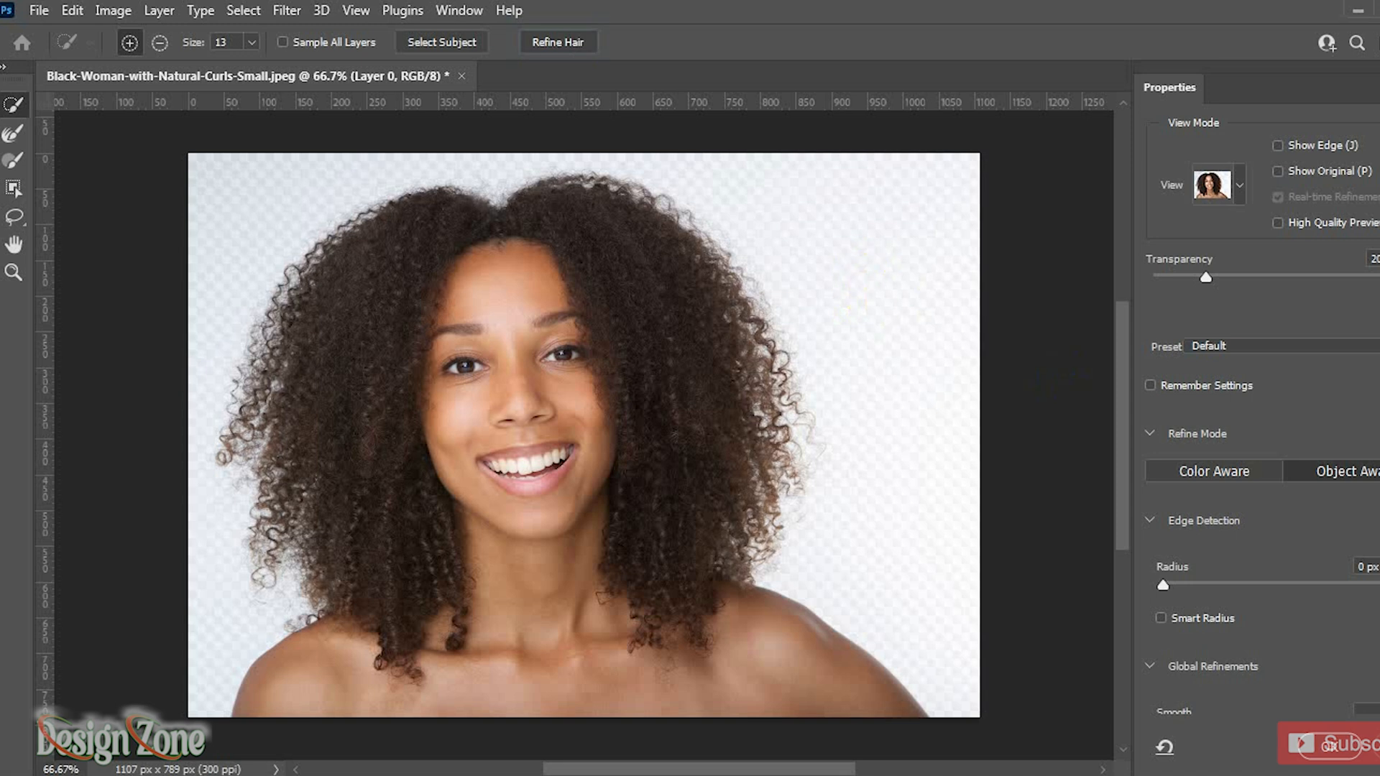
Step: Enable Decontaminate Colors with output to a new layer with layer mask, and apply
{"action": "scroll", "coordinate": [1262, 409], "scroll_direction": "down", "scroll_amount": 6}
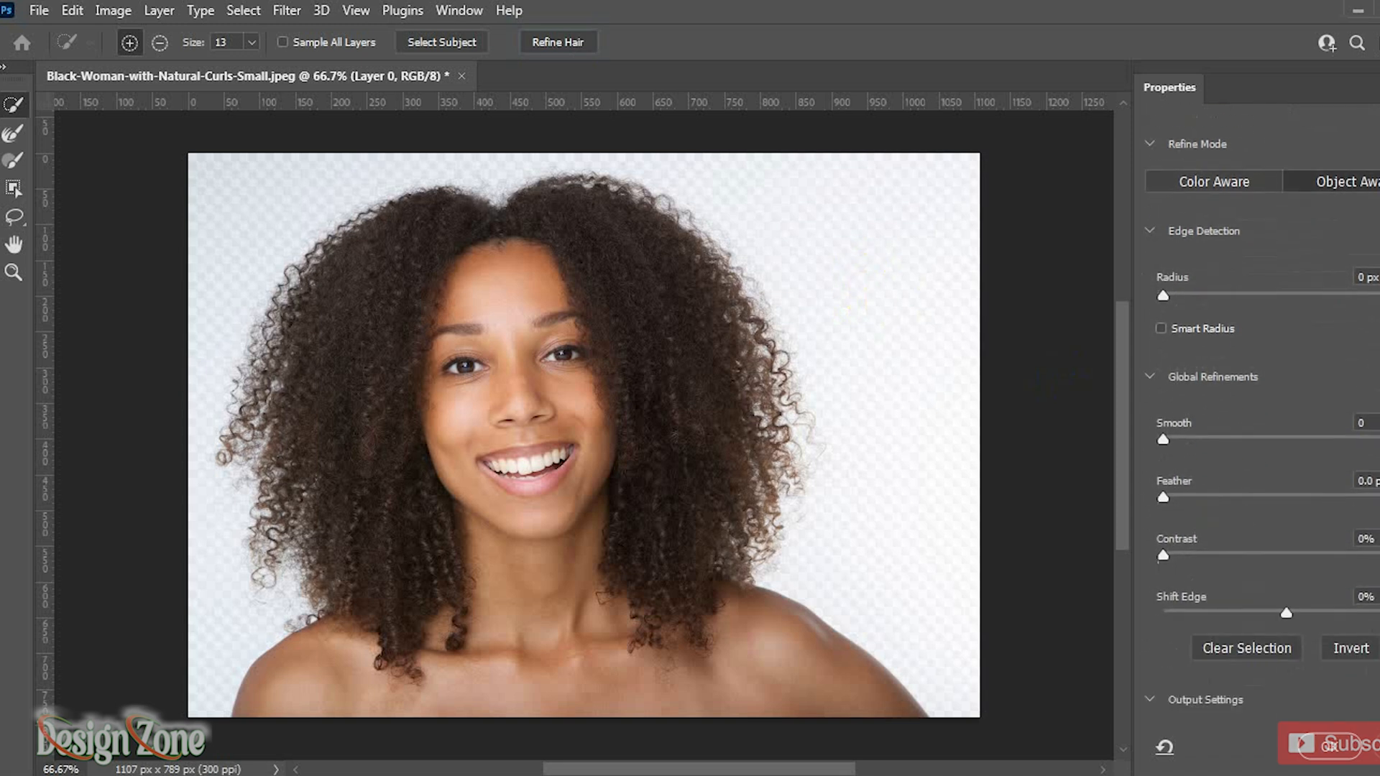
{"action": "scroll", "coordinate": [1262, 410], "scroll_direction": "down", "scroll_amount": 1}
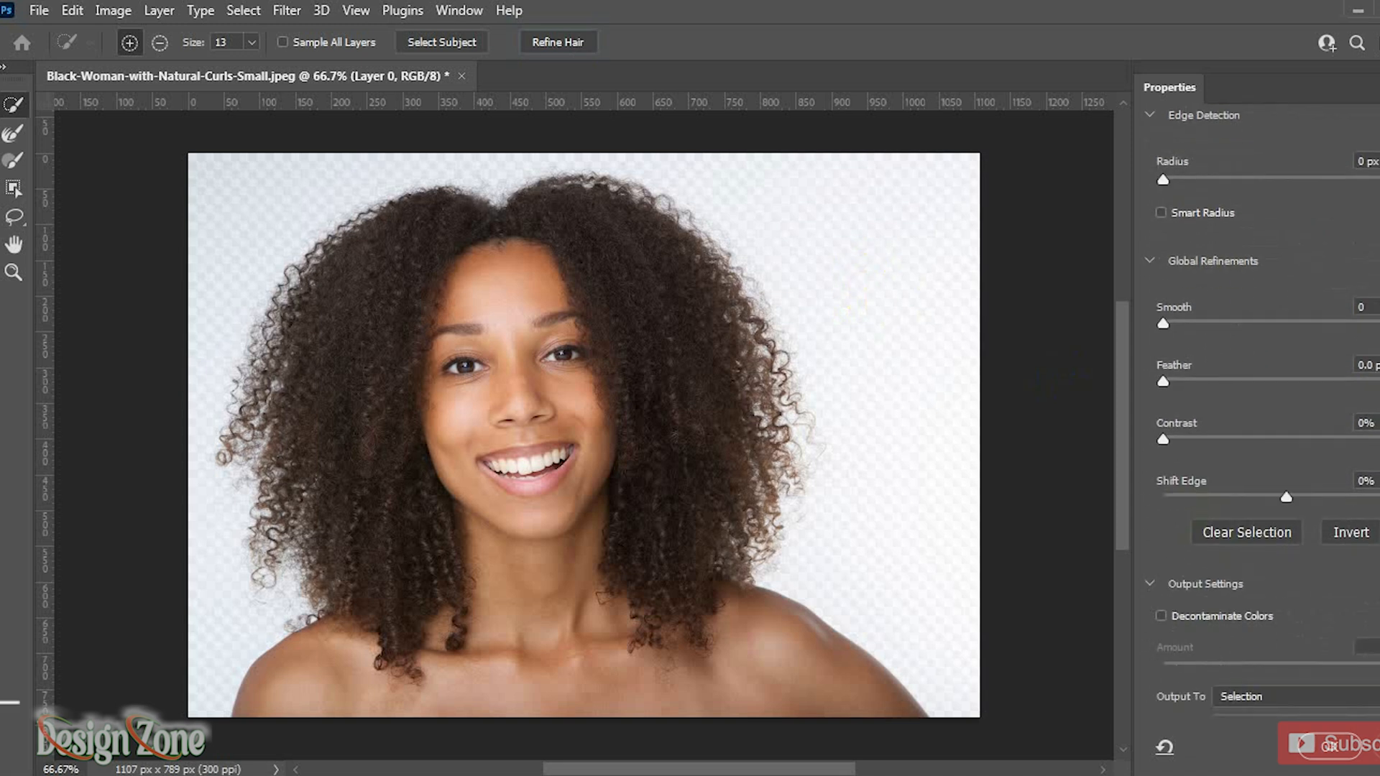
{"action": "left_click", "coordinate": [1162, 616]}
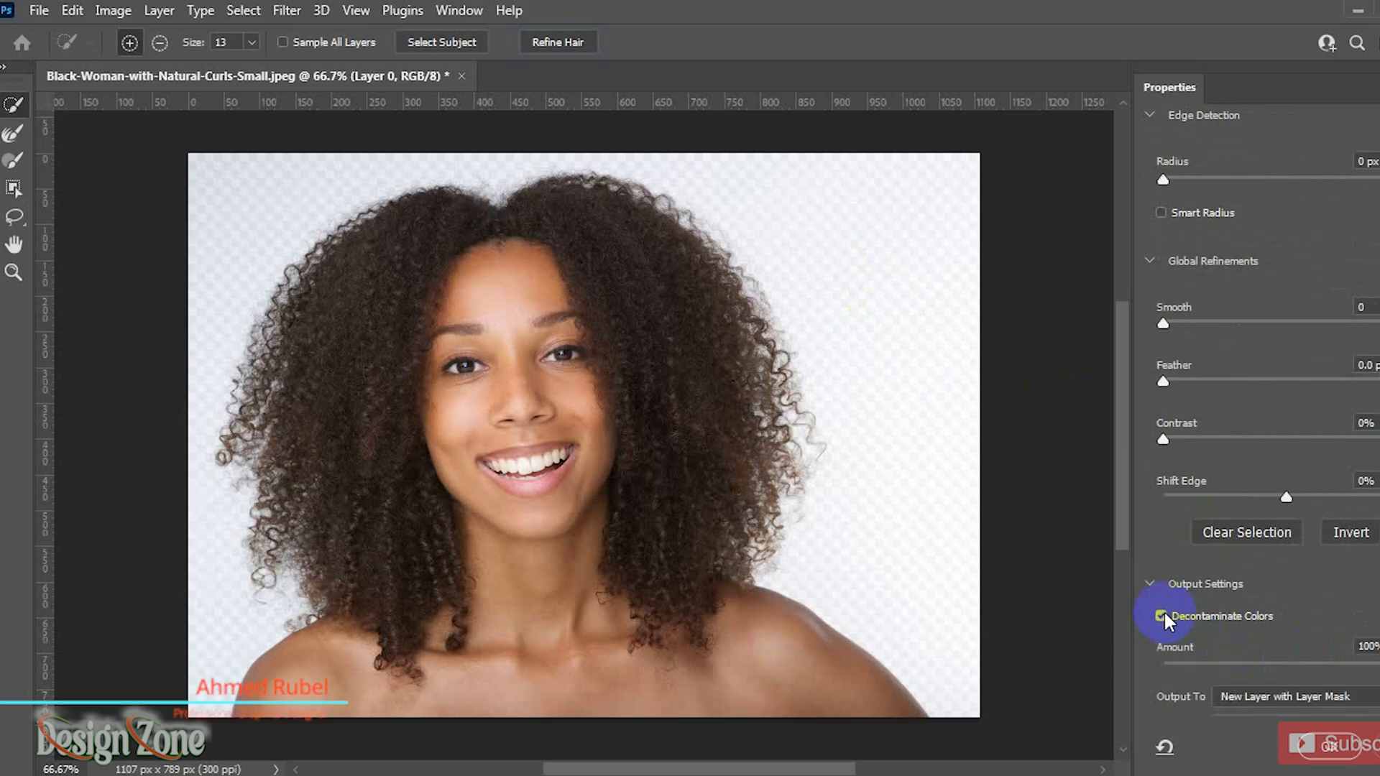
{"action": "left_click", "coordinate": [1322, 748]}
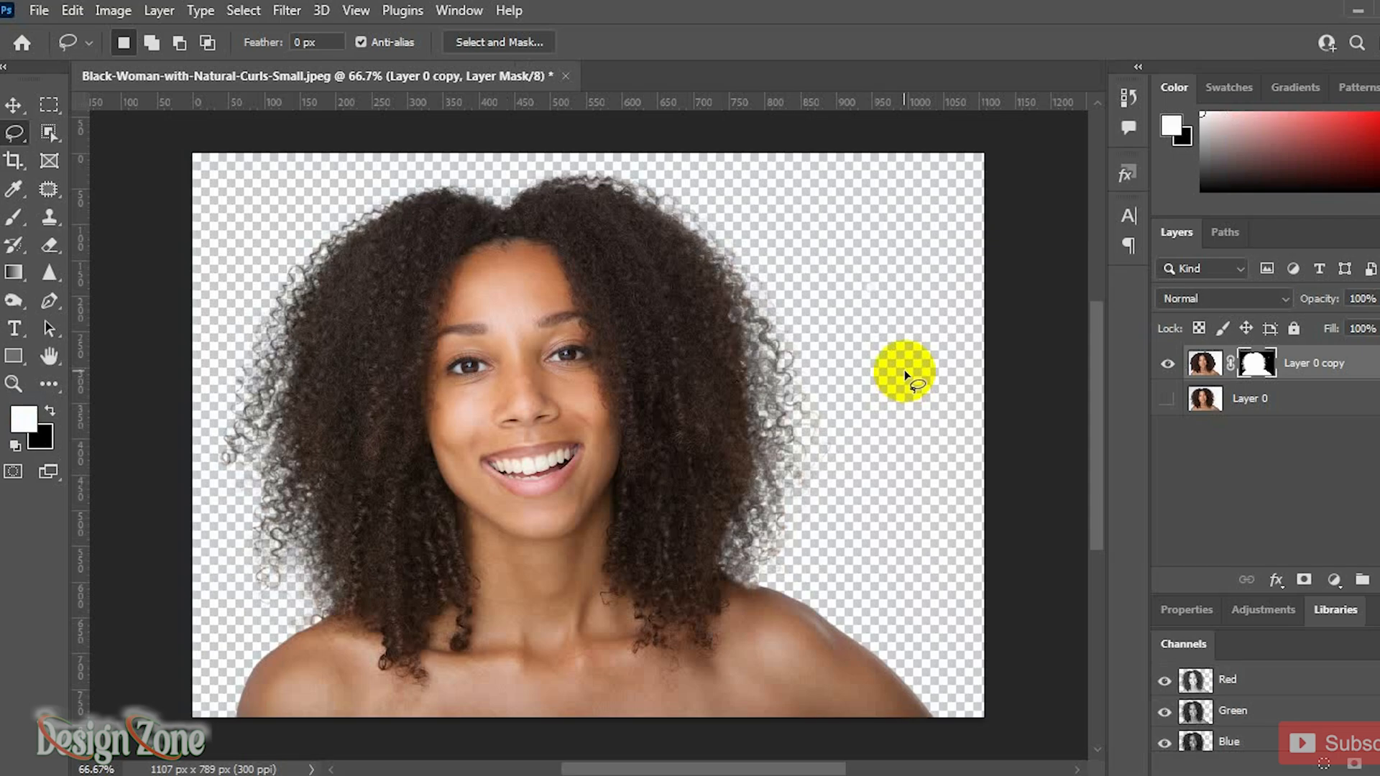
Step: Toggle the original Layer 0's visibility to compare the cutout against the original
{"action": "left_click", "coordinate": [1167, 398]}
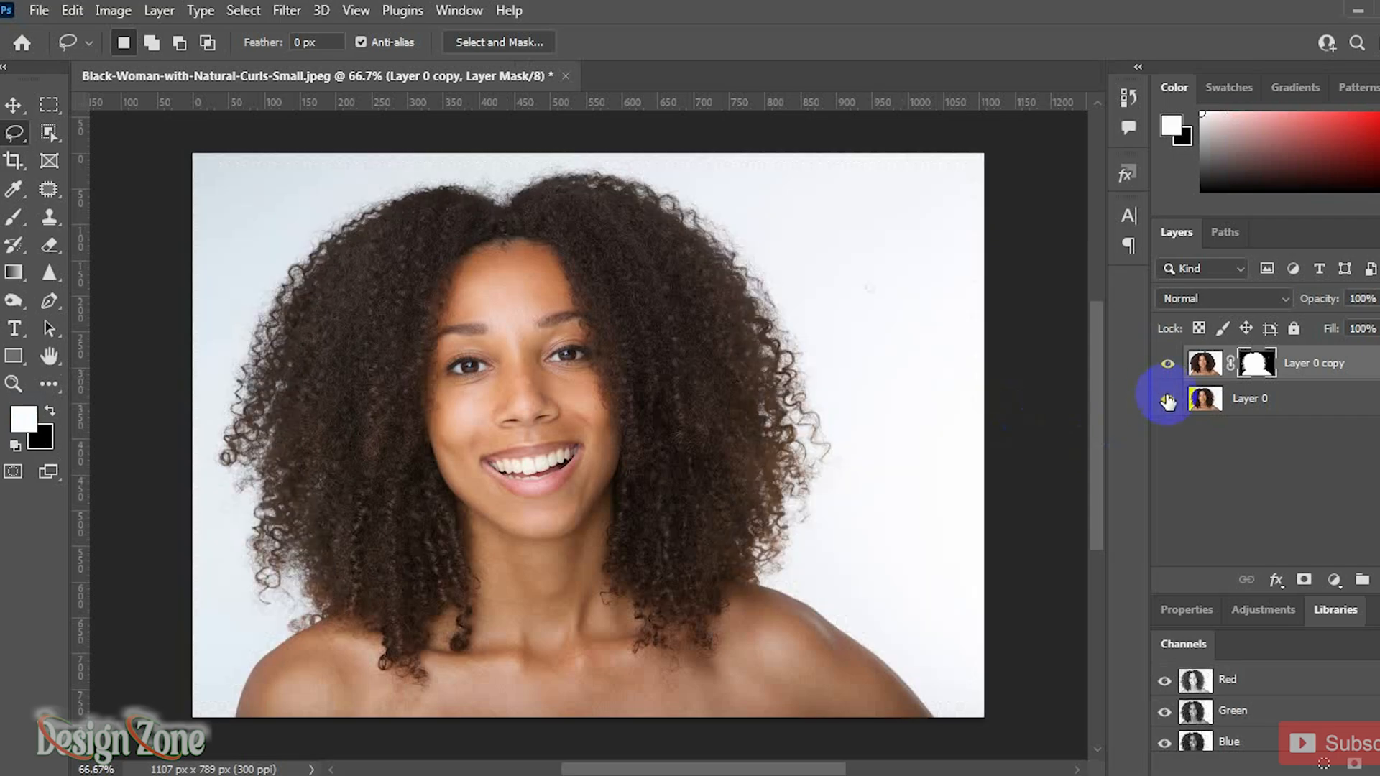
{"action": "left_click", "coordinate": [1167, 399]}
{"action": "left_click", "coordinate": [1168, 398]}
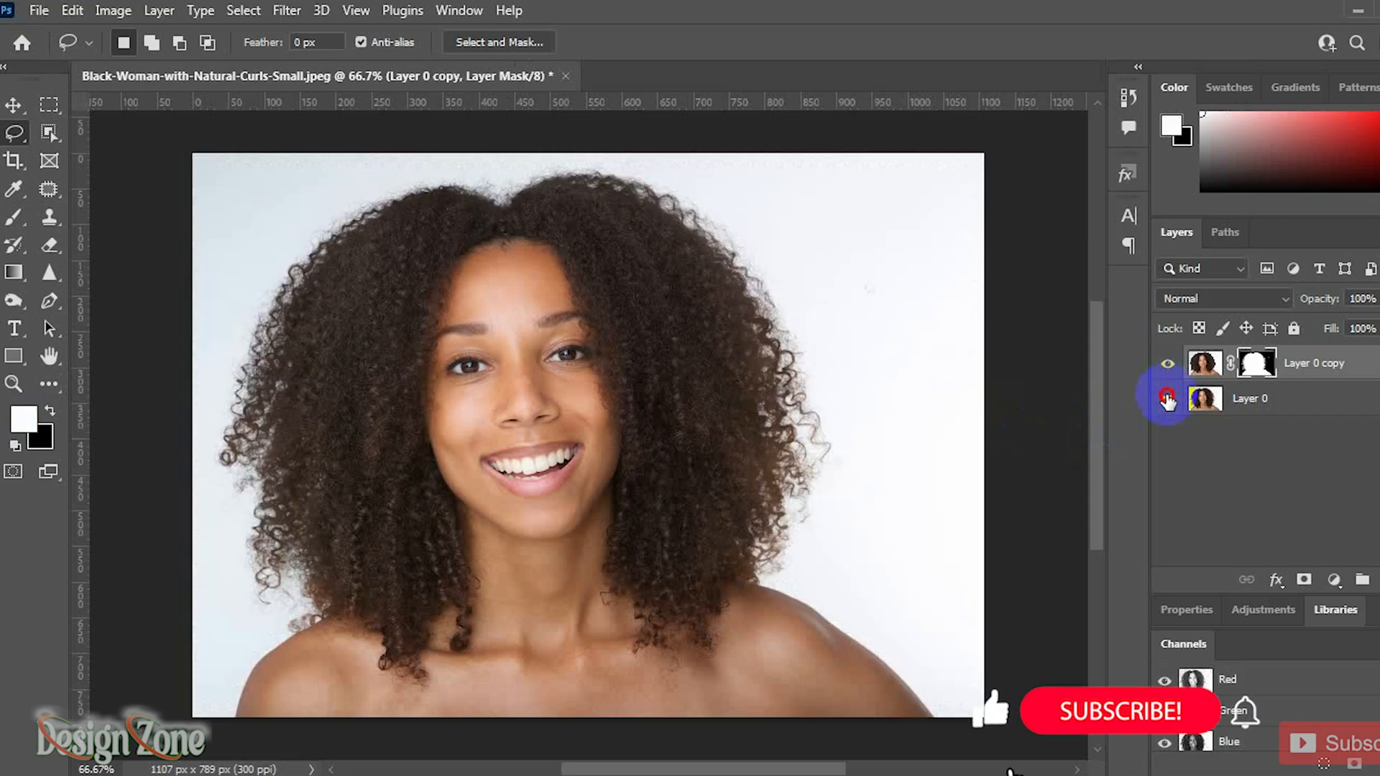
{"action": "left_click", "coordinate": [1167, 398]}
{"action": "left_click", "coordinate": [1167, 398]}
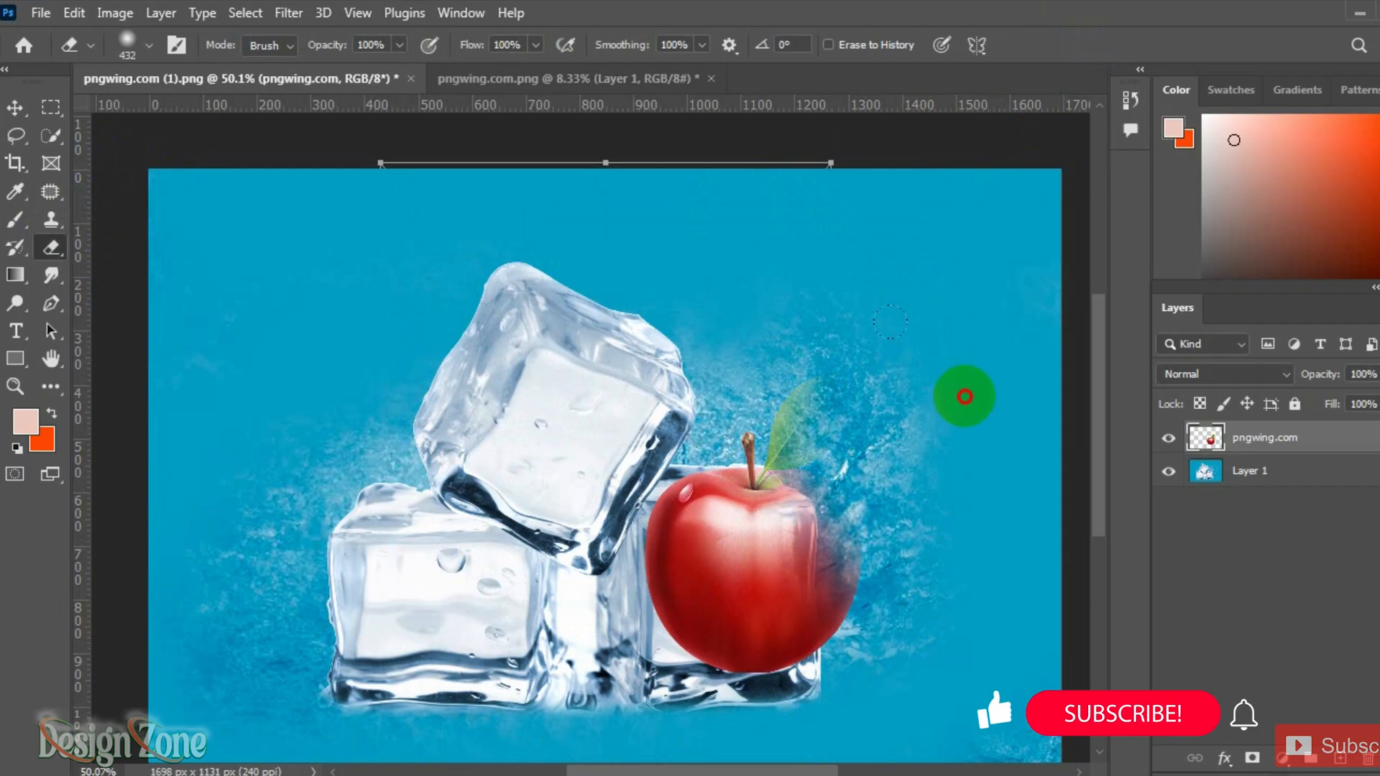
Step: Place the apple image into the ice cube document as a new layer
{"action": "mouse_move", "coordinate": [964, 391]}
{"action": "left_mouse_down"}
{"action": "mouse_move", "coordinate": [912, 595]}
{"action": "mouse_move", "coordinate": [820, 633]}
{"action": "mouse_move", "coordinate": [900, 358]}
{"action": "left_mouse_up"}
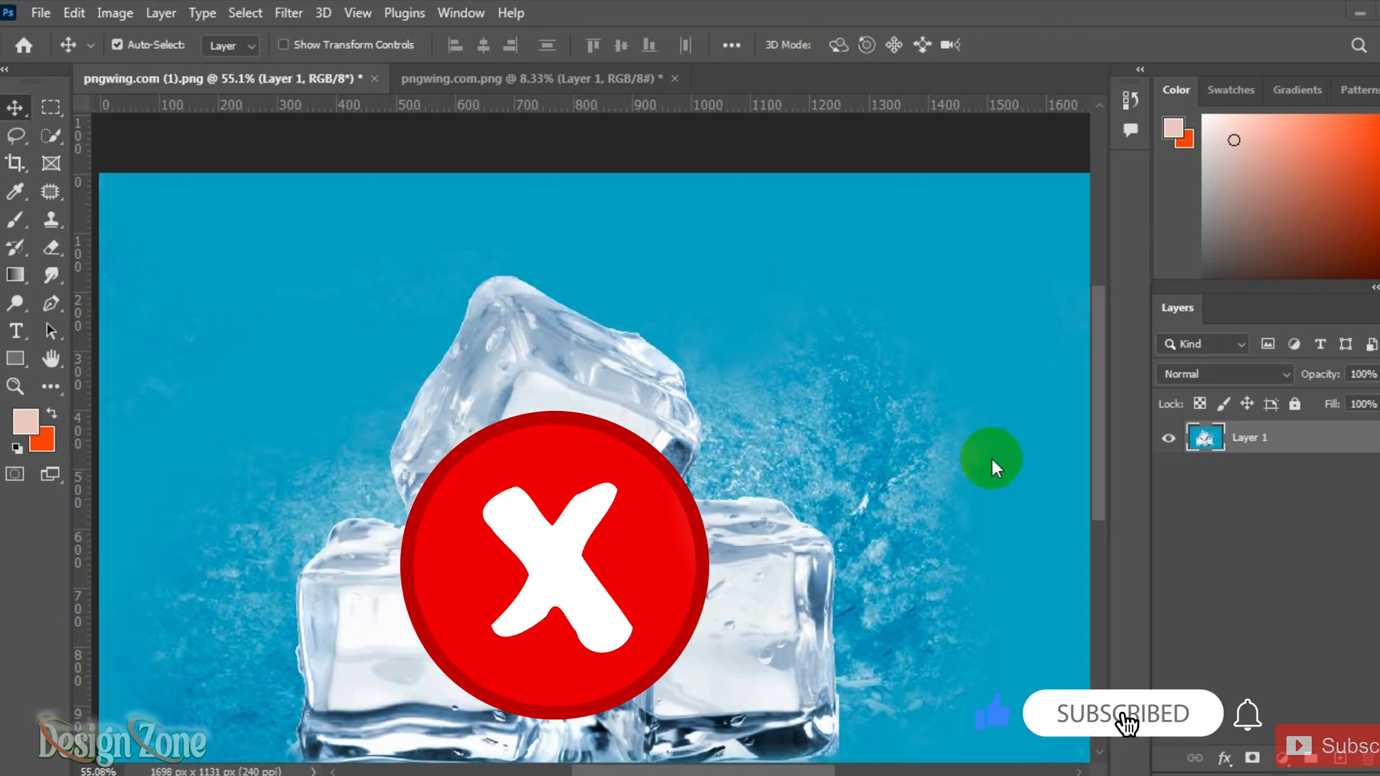
{"action": "left_click_drag", "start_coordinate": [912, 585], "coordinate": [859, 514]}
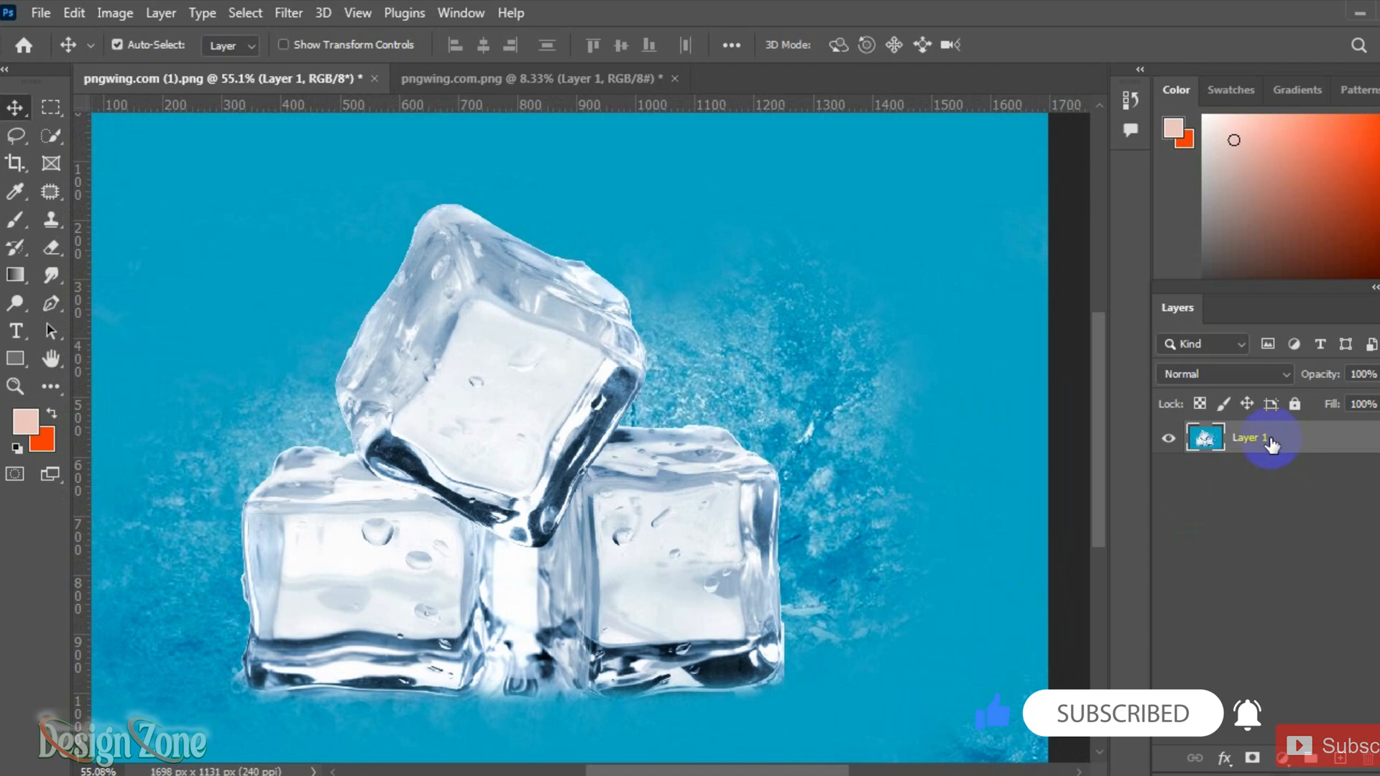
{"action": "left_click", "coordinate": [1360, 14]}
{"action": "left_click_drag", "start_coordinate": [394, 184], "coordinate": [726, 530]}
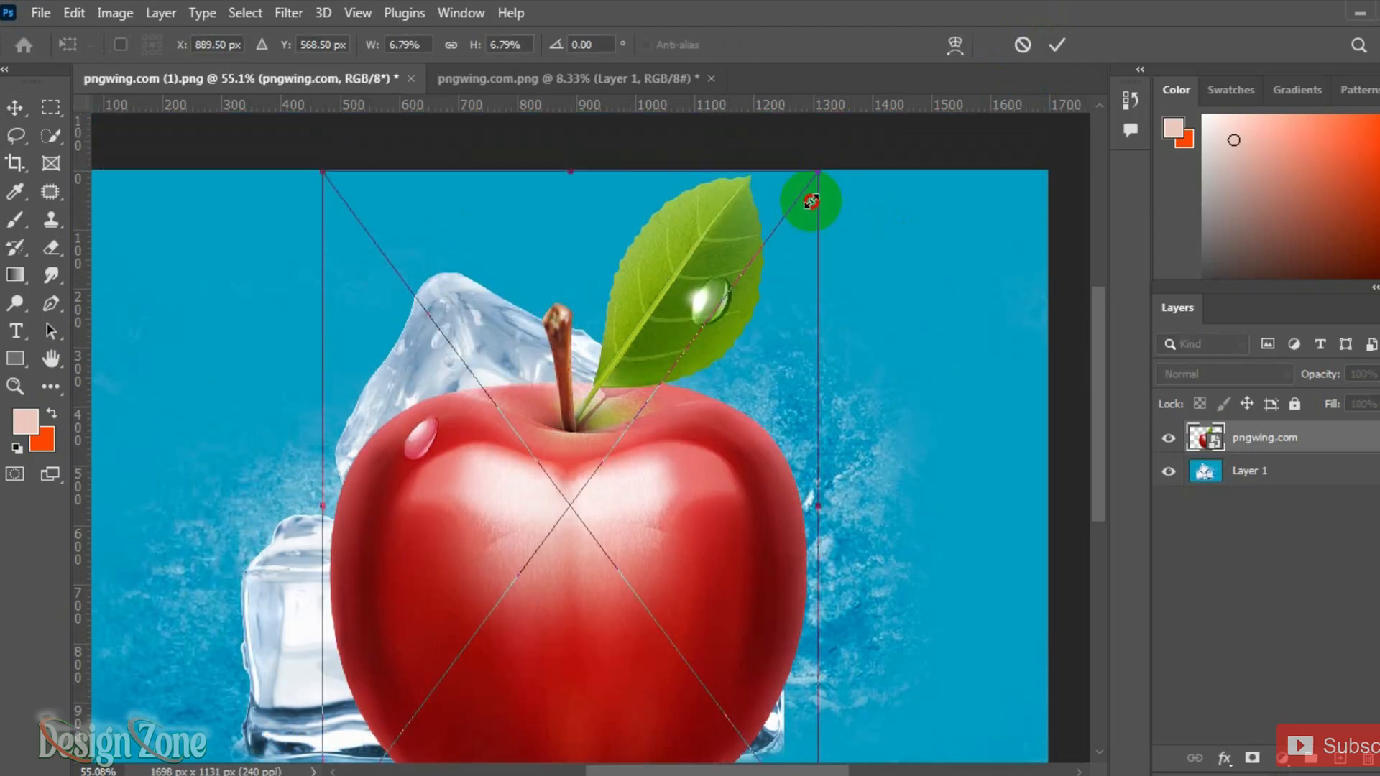
Step: Scale the apple down and position it over the lower right ice cube, then commit the transform
{"action": "left_click_drag", "start_coordinate": [814, 180], "coordinate": [676, 388]}
{"action": "left_click_drag", "start_coordinate": [674, 572], "coordinate": [745, 611]}
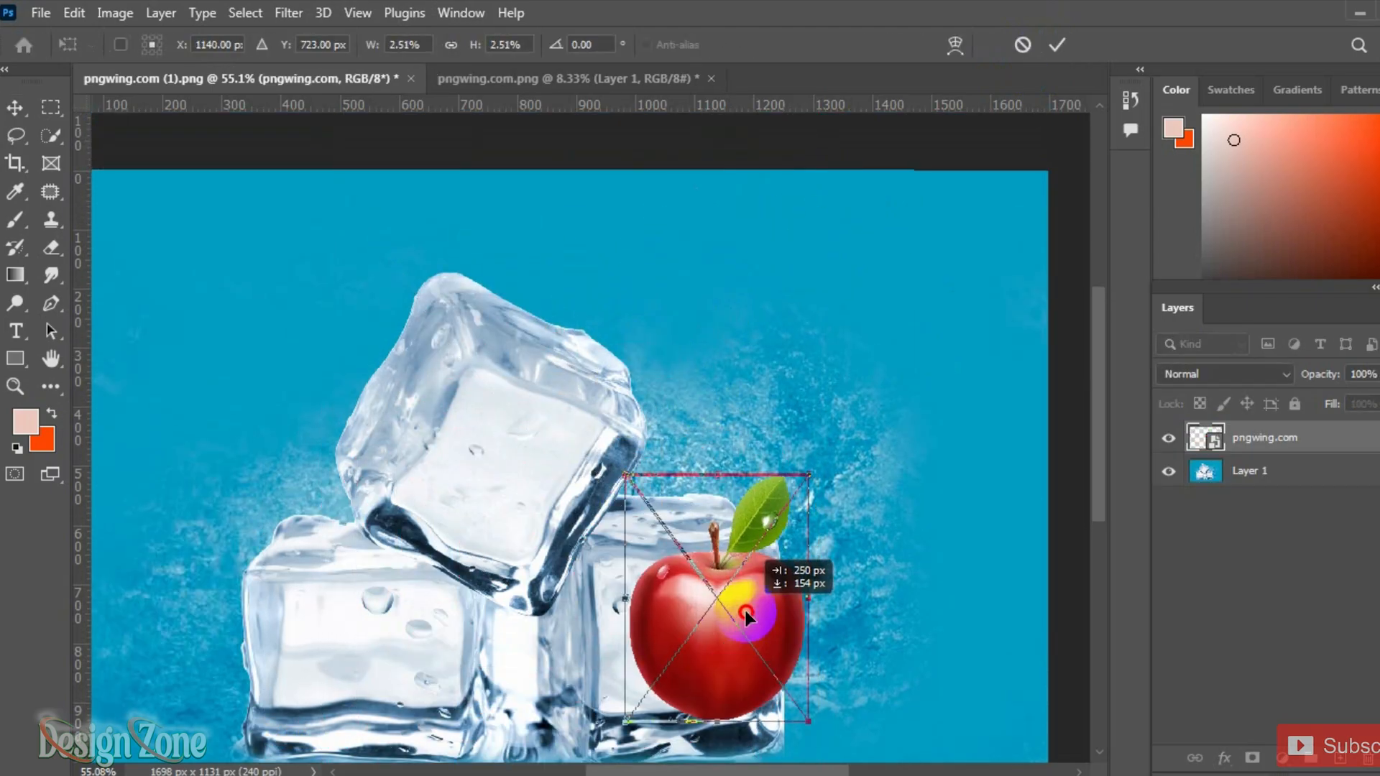
{"action": "left_click_drag", "start_coordinate": [791, 483], "coordinate": [847, 451]}
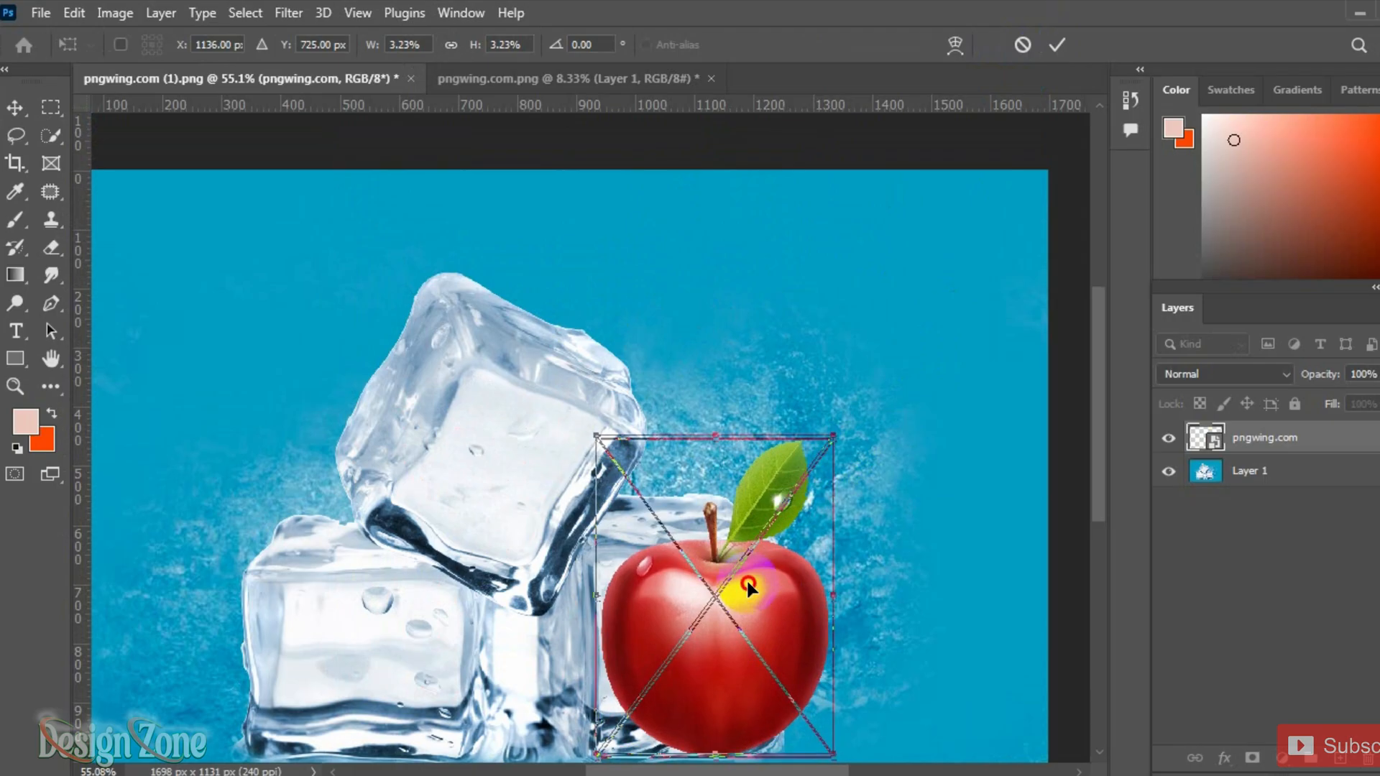
{"action": "left_click_drag", "start_coordinate": [749, 603], "coordinate": [751, 578]}
{"action": "left_click", "coordinate": [1057, 44]}
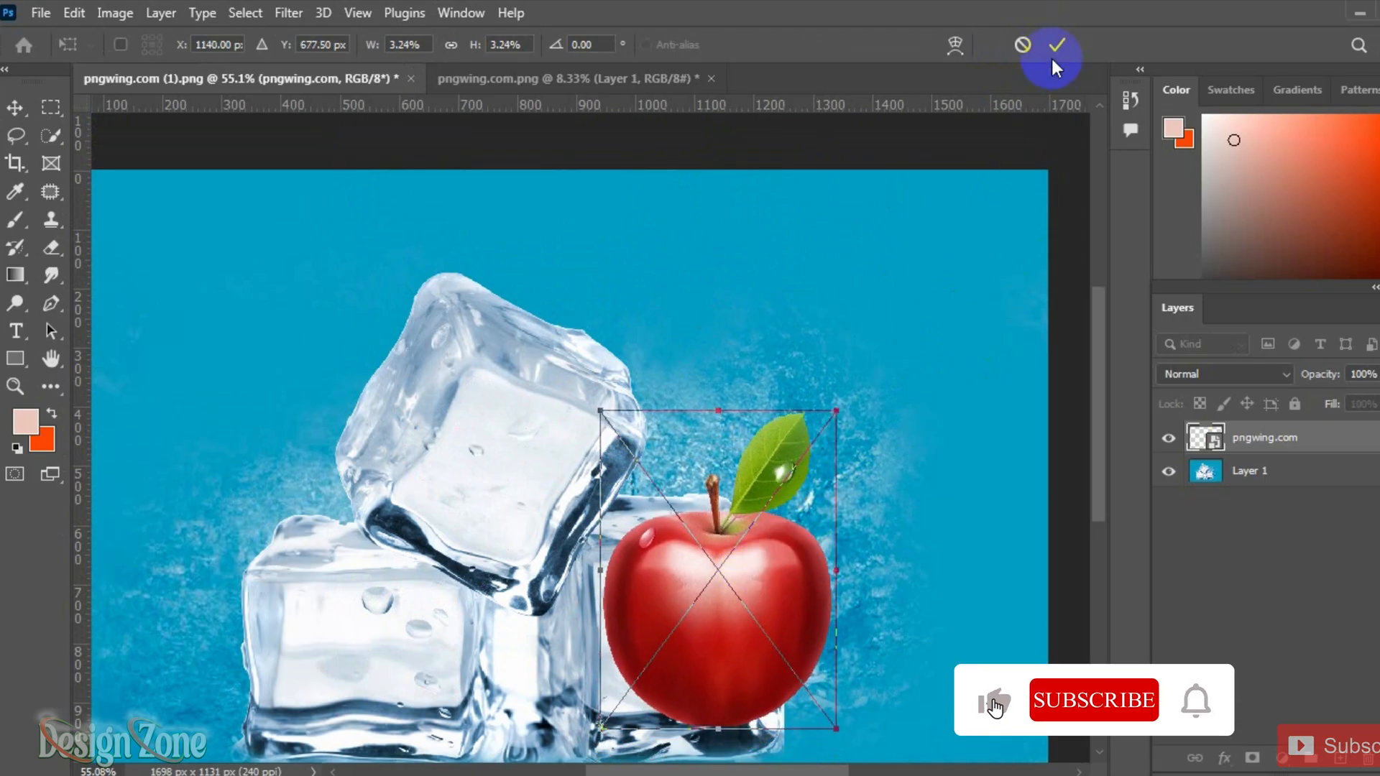
Step: In the apple layer's Blending Options, set the Underlying Layer Blend If white point to 170 so the ice shows through, and apply
{"action": "double_click", "coordinate": [1329, 449]}
{"action": "left_click_drag", "start_coordinate": [958, 50], "coordinate": [1109, 26]}
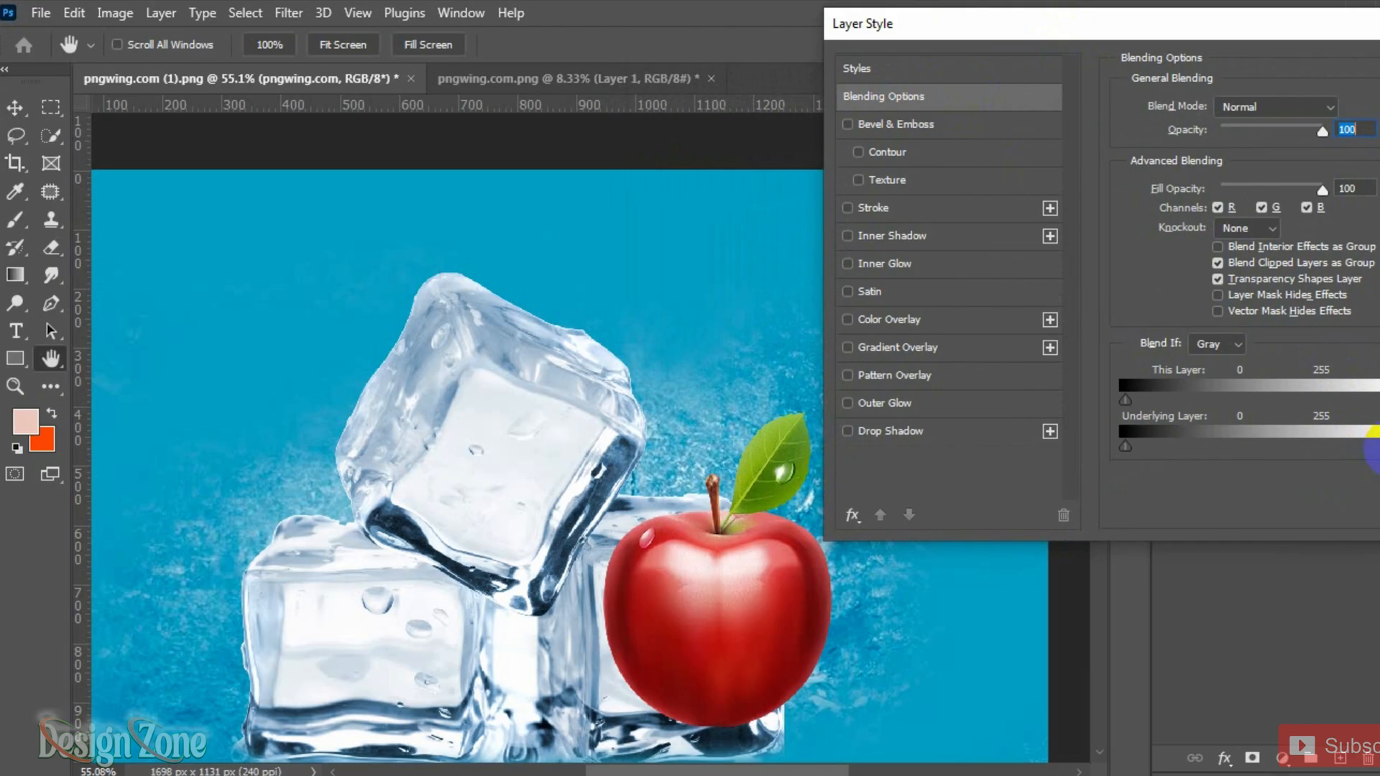
{"action": "left_click_drag", "start_coordinate": [1374, 447], "coordinate": [1316, 449]}
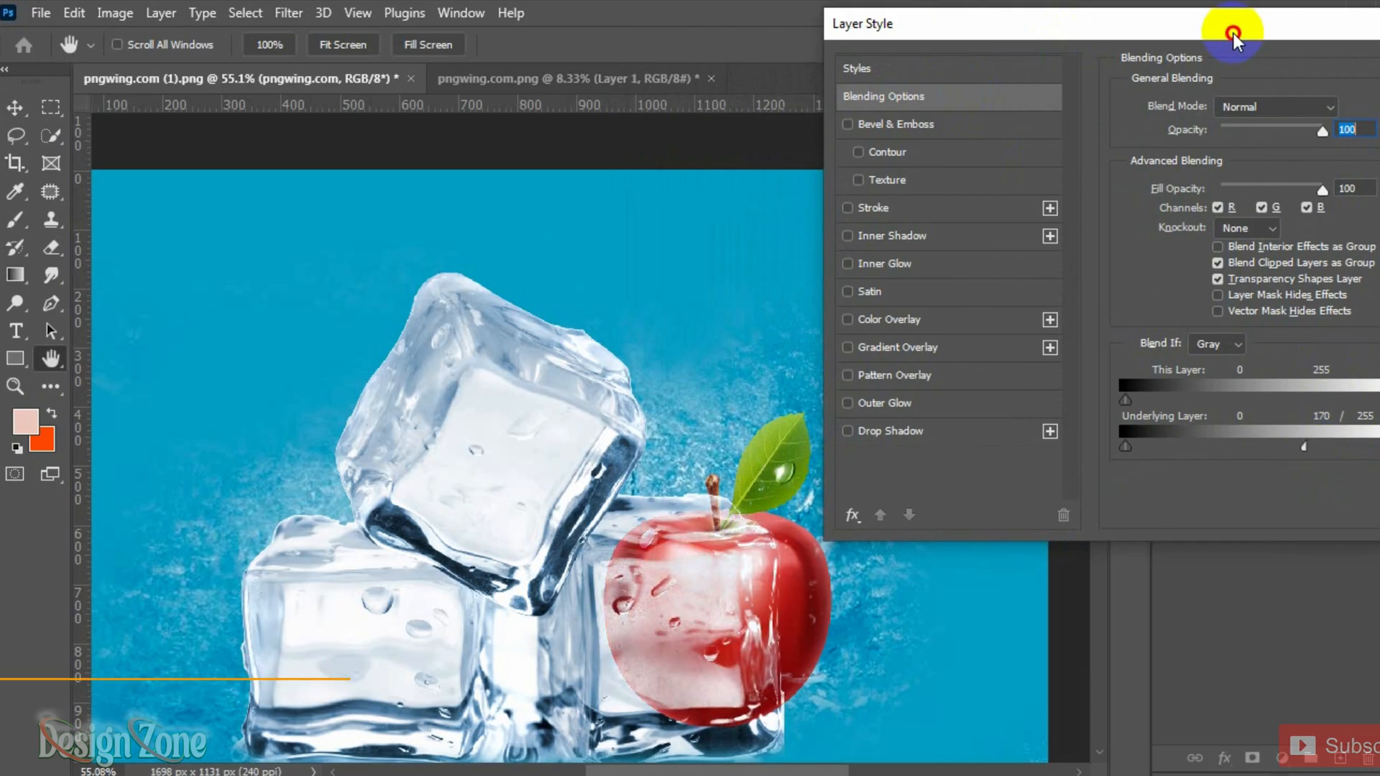
{"action": "left_click_drag", "start_coordinate": [1232, 28], "coordinate": [1171, 36]}
{"action": "key", "text": "Return"}
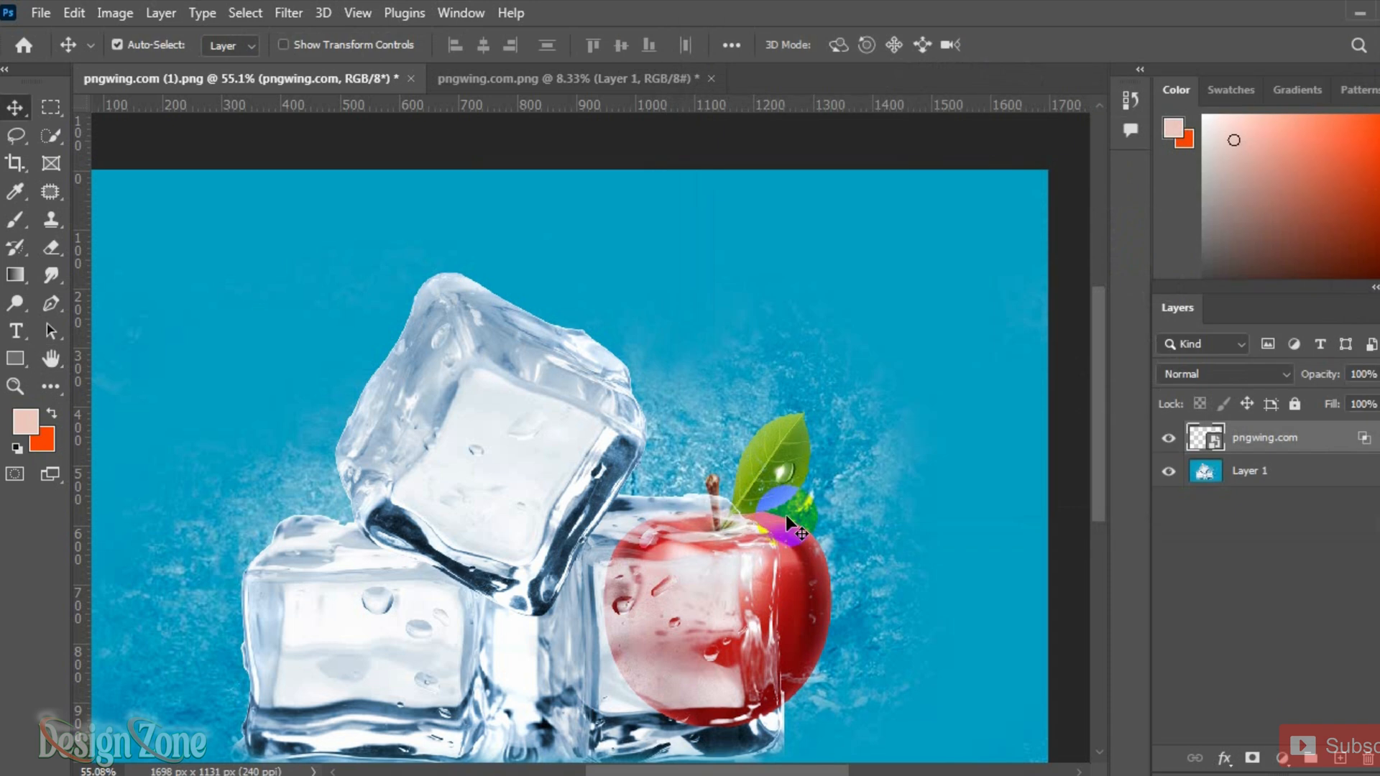
{"action": "scroll", "coordinate": [746, 558], "scroll_direction": "up", "scroll_amount": 3}
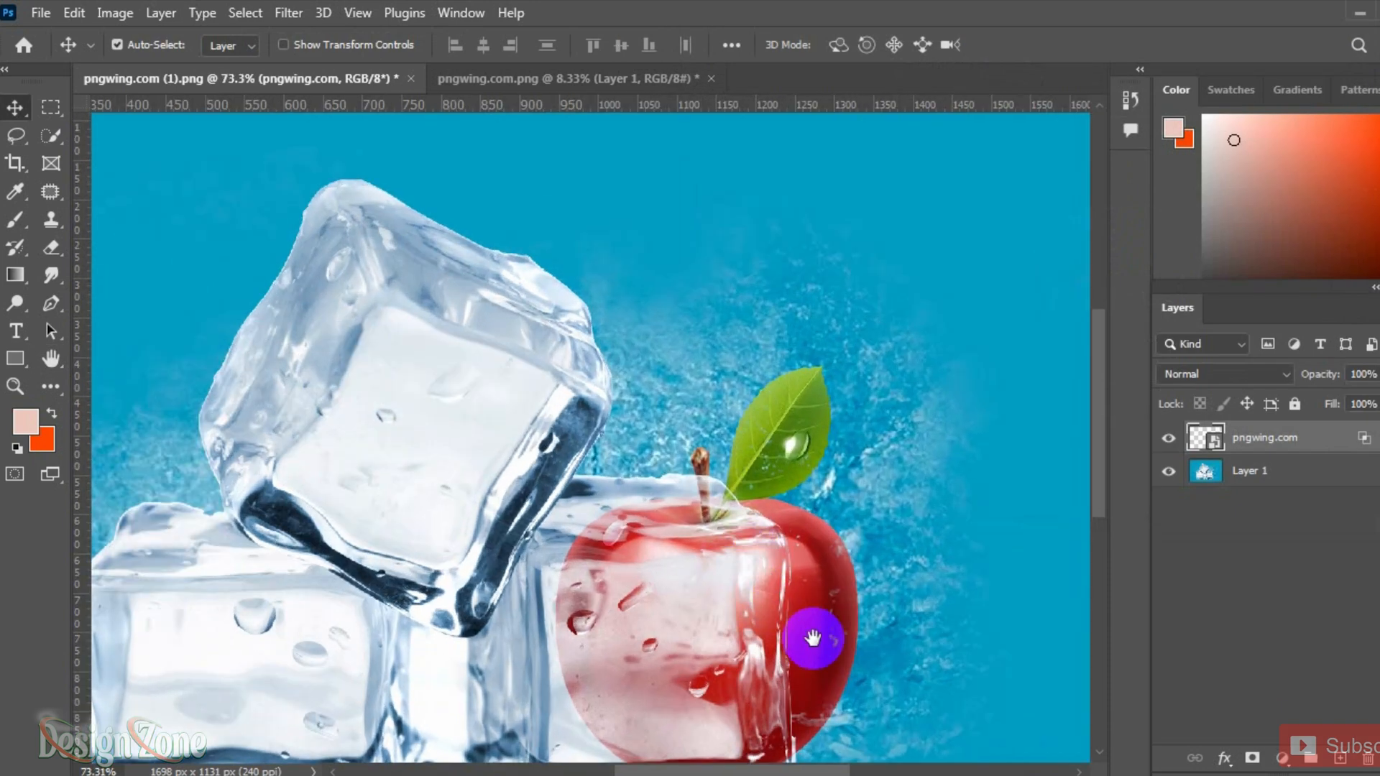
{"action": "left_click_drag", "start_coordinate": [810, 638], "coordinate": [833, 509]}
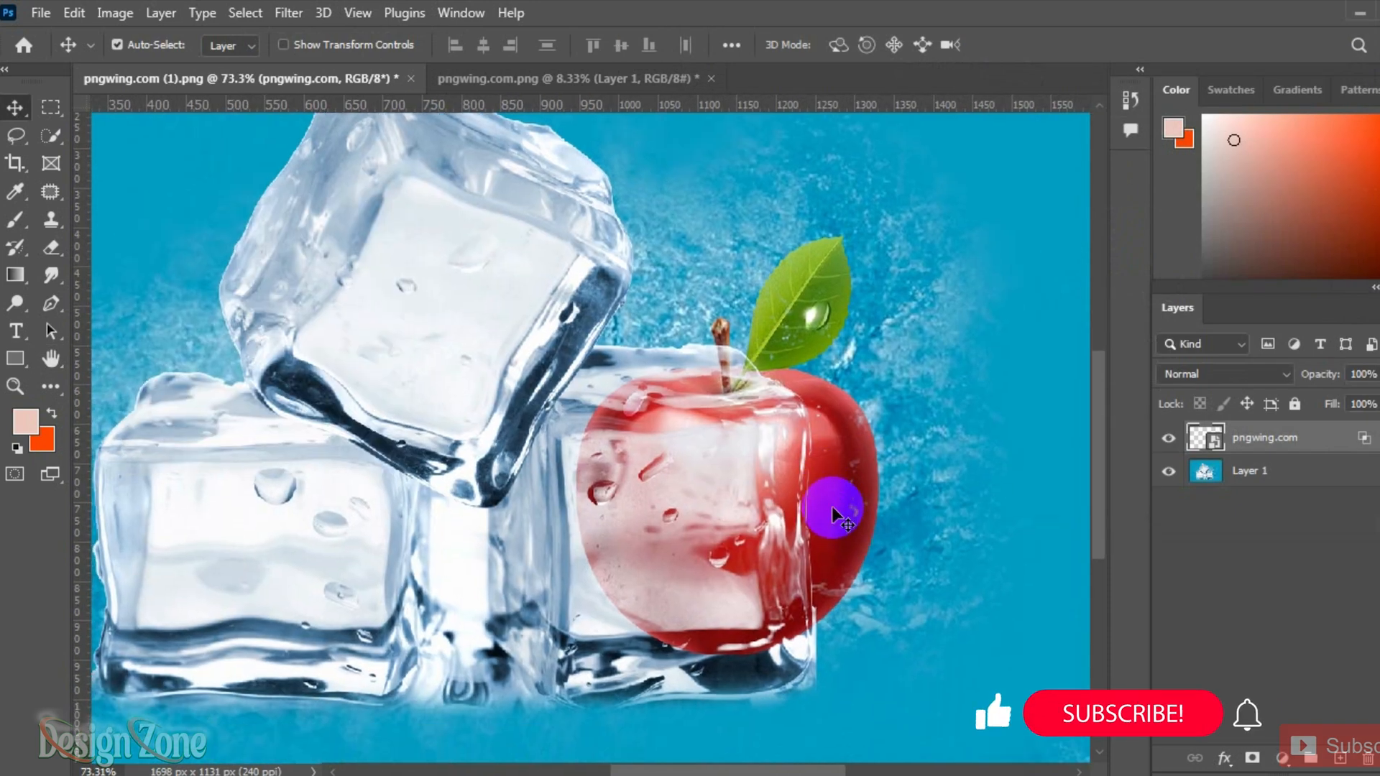
{"action": "scroll", "coordinate": [833, 509], "scroll_direction": "up", "scroll_amount": 3}
{"action": "scroll", "coordinate": [831, 506], "scroll_direction": "down", "scroll_amount": 6}
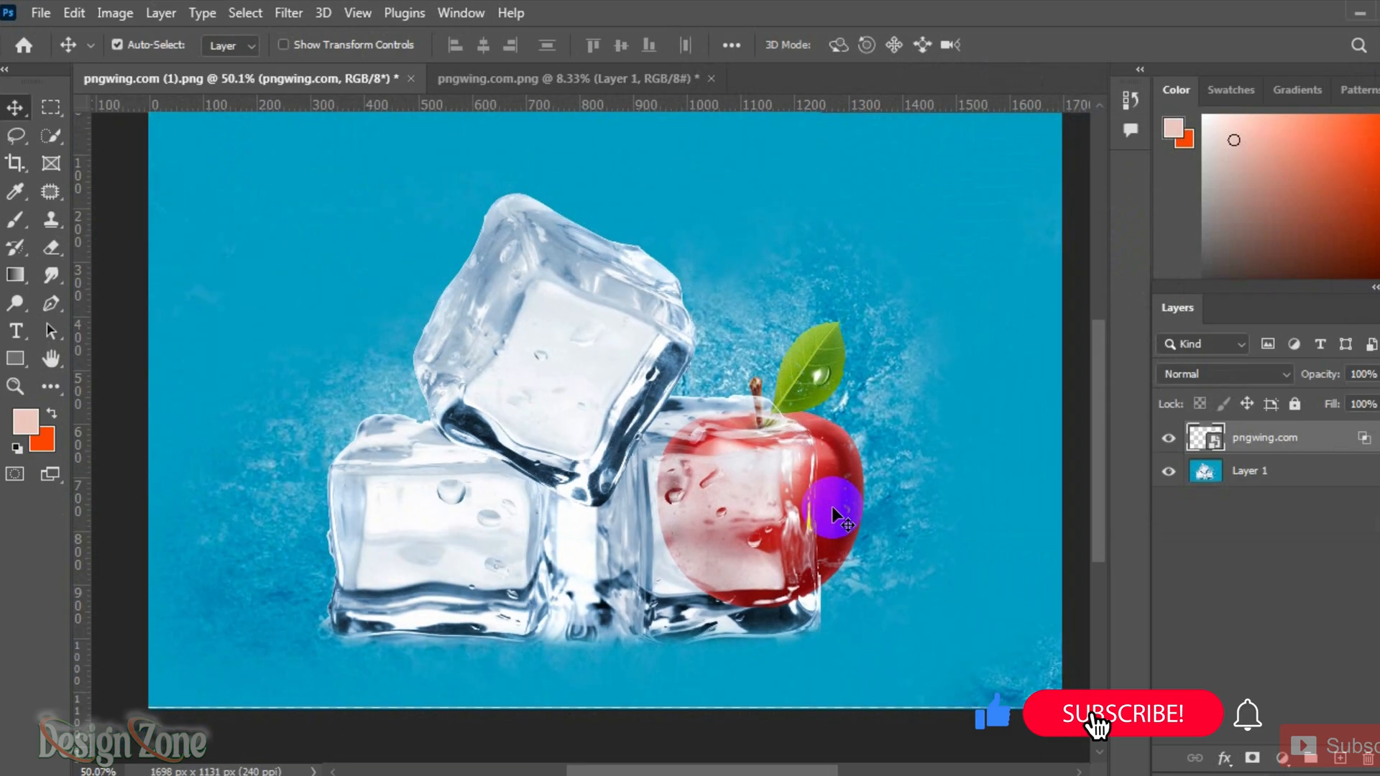